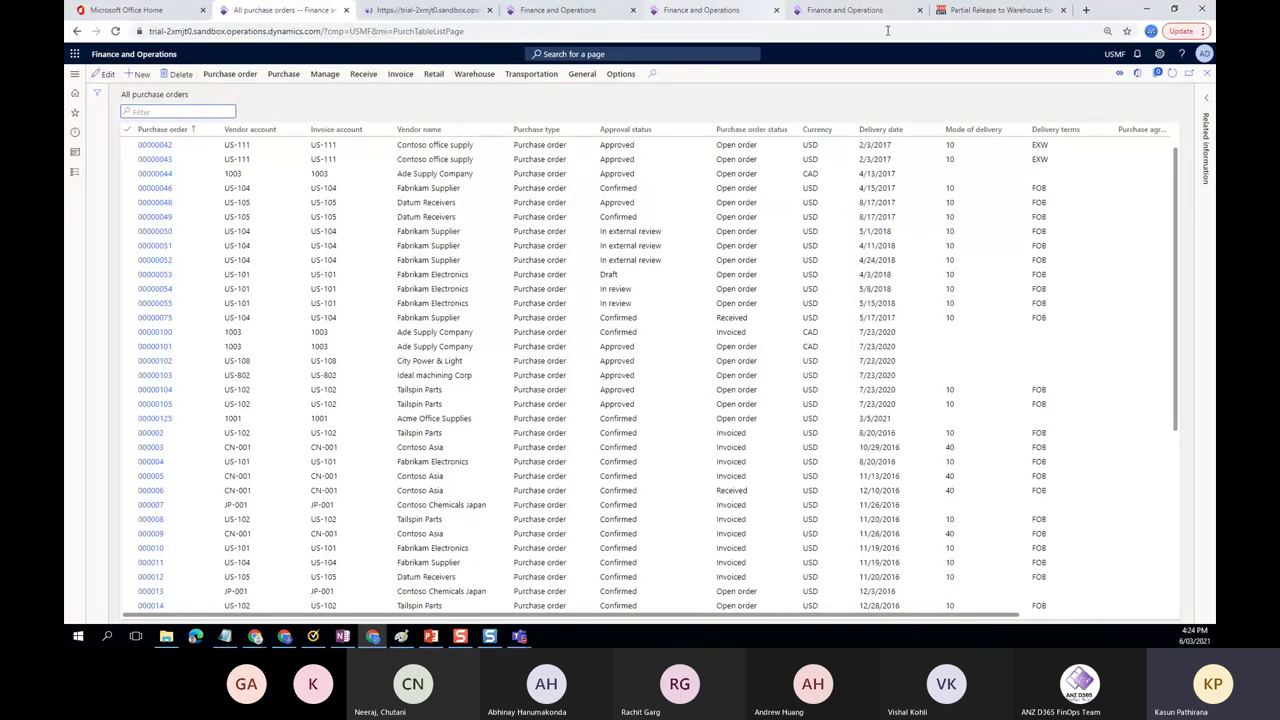
Reload the All sales orders, Release to warehouse and mobile work execution pages to start new sessions
left_click(424, 10)
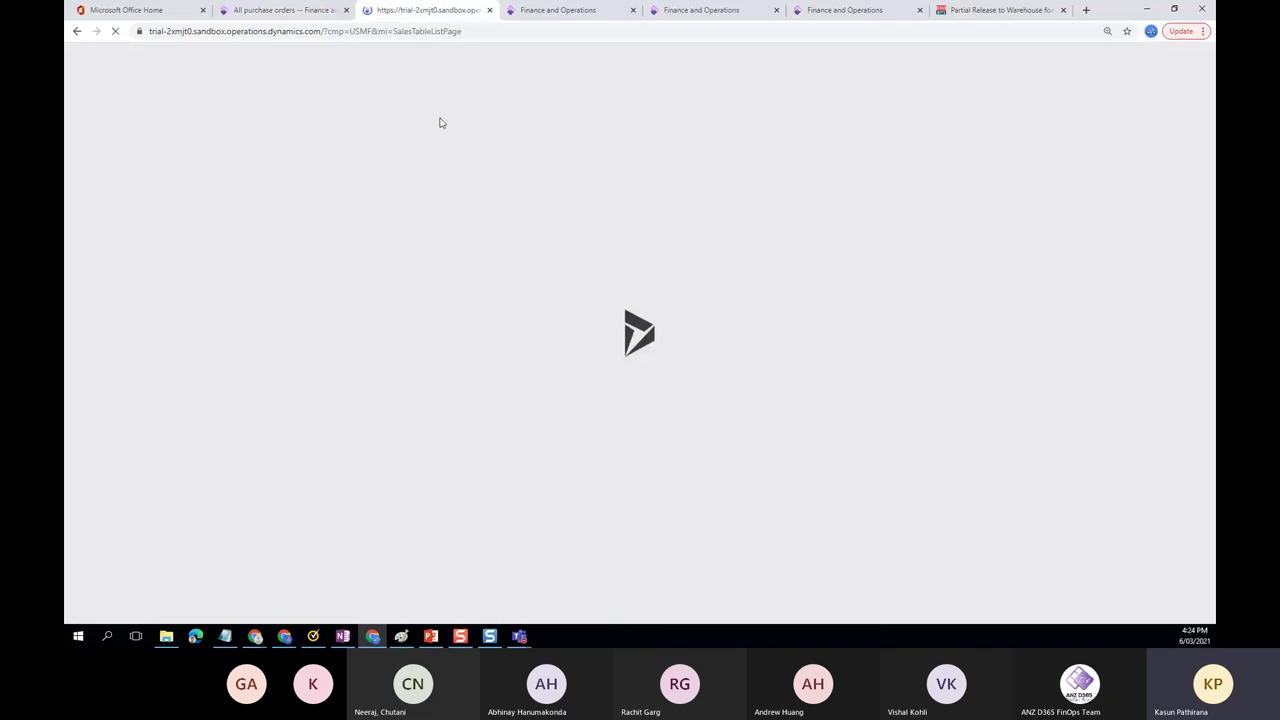
left_click(472, 31)
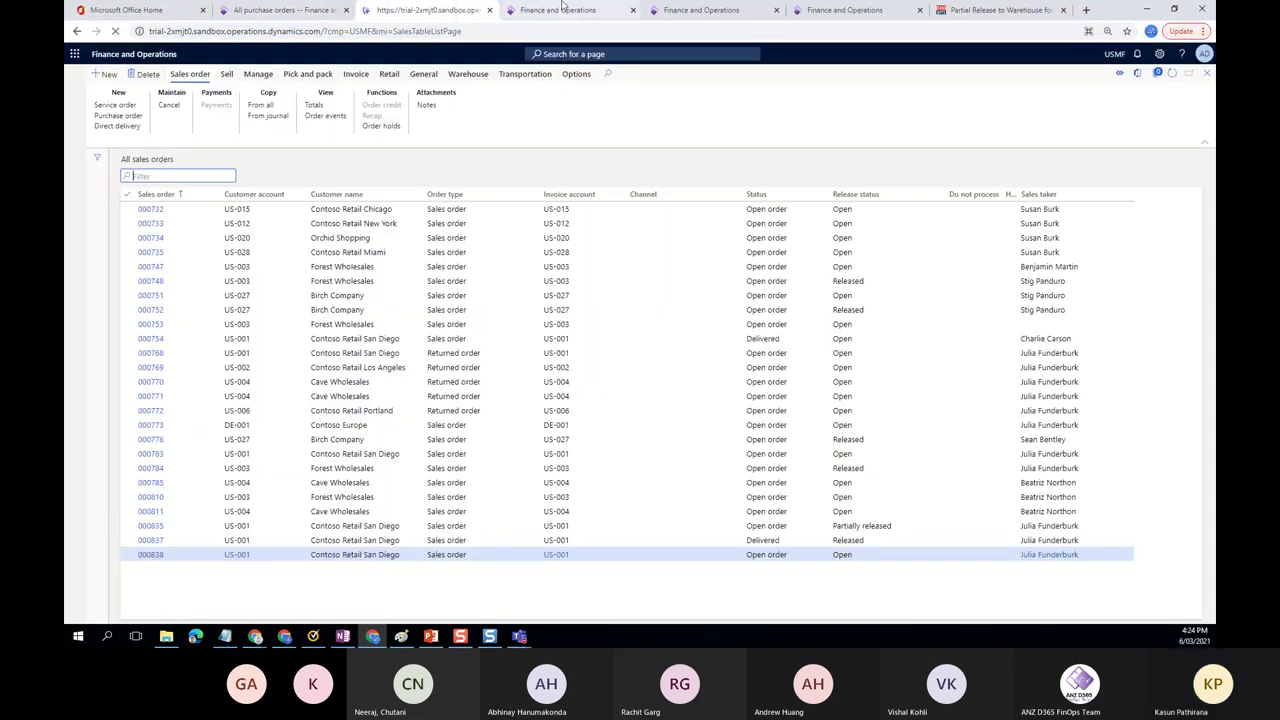
left_click(562, 9)
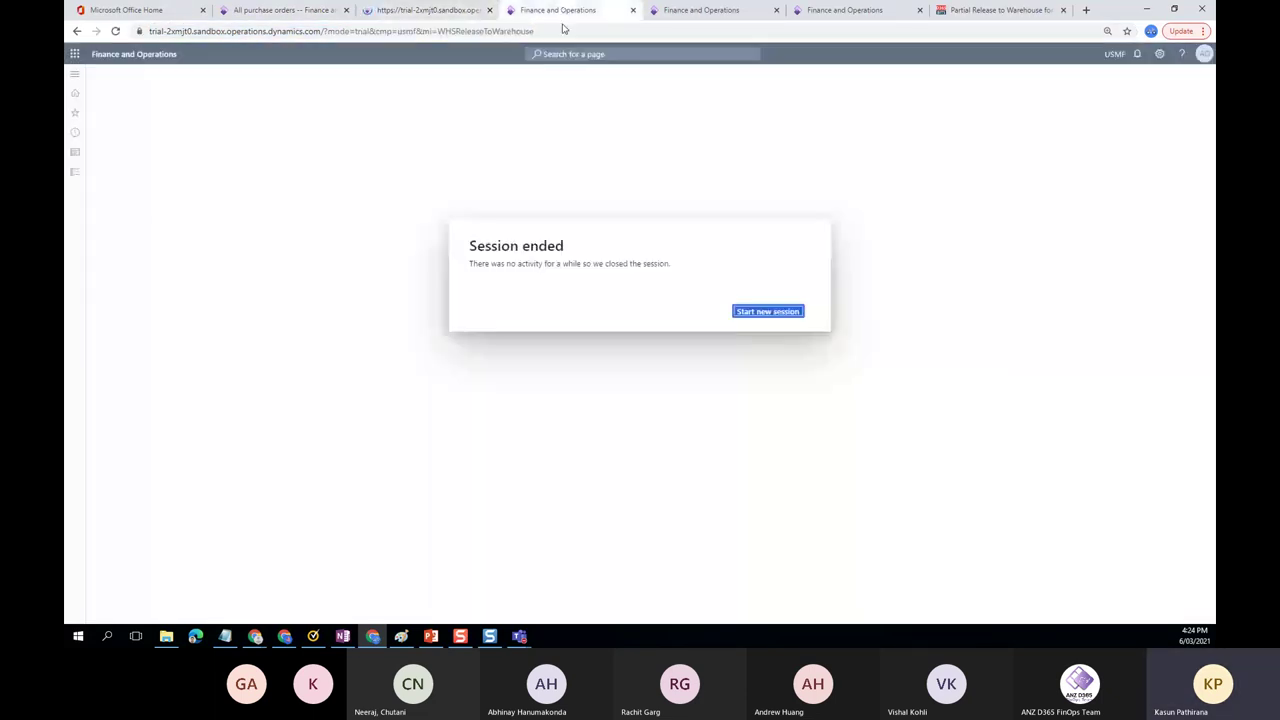
left_click(569, 31)
key("Return")
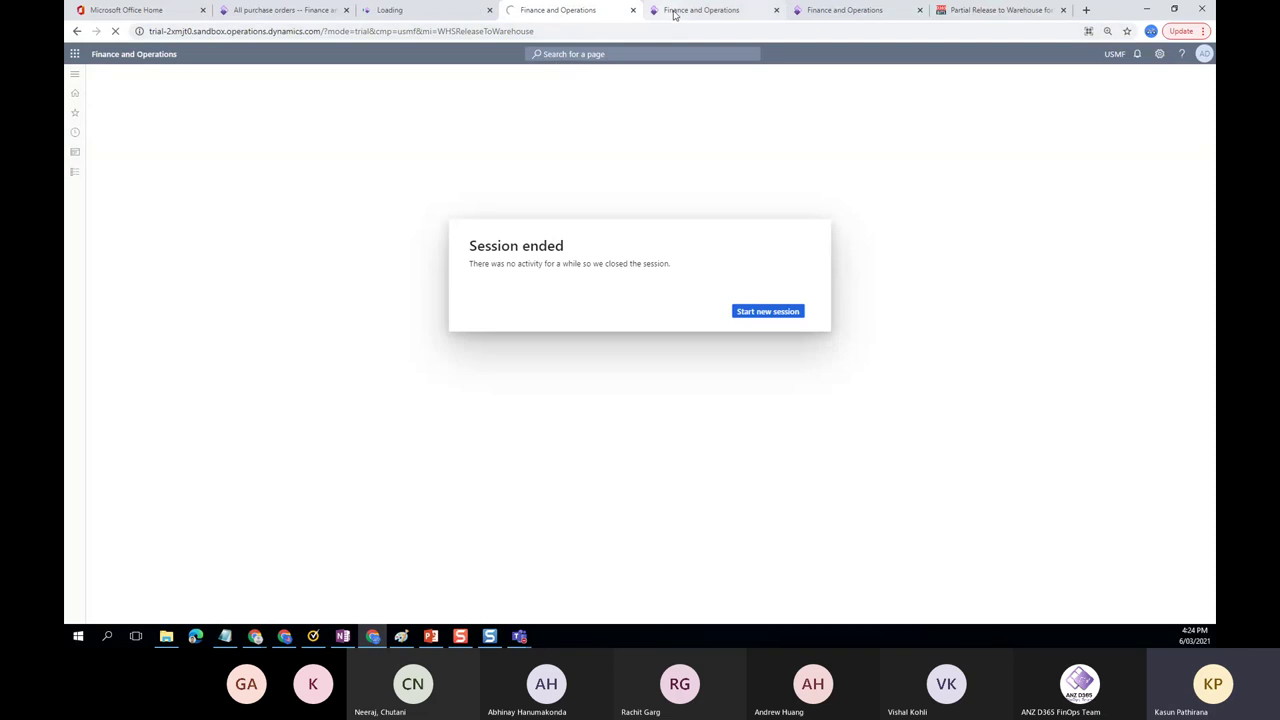
left_click(668, 12)
left_click(665, 31)
key("Return")
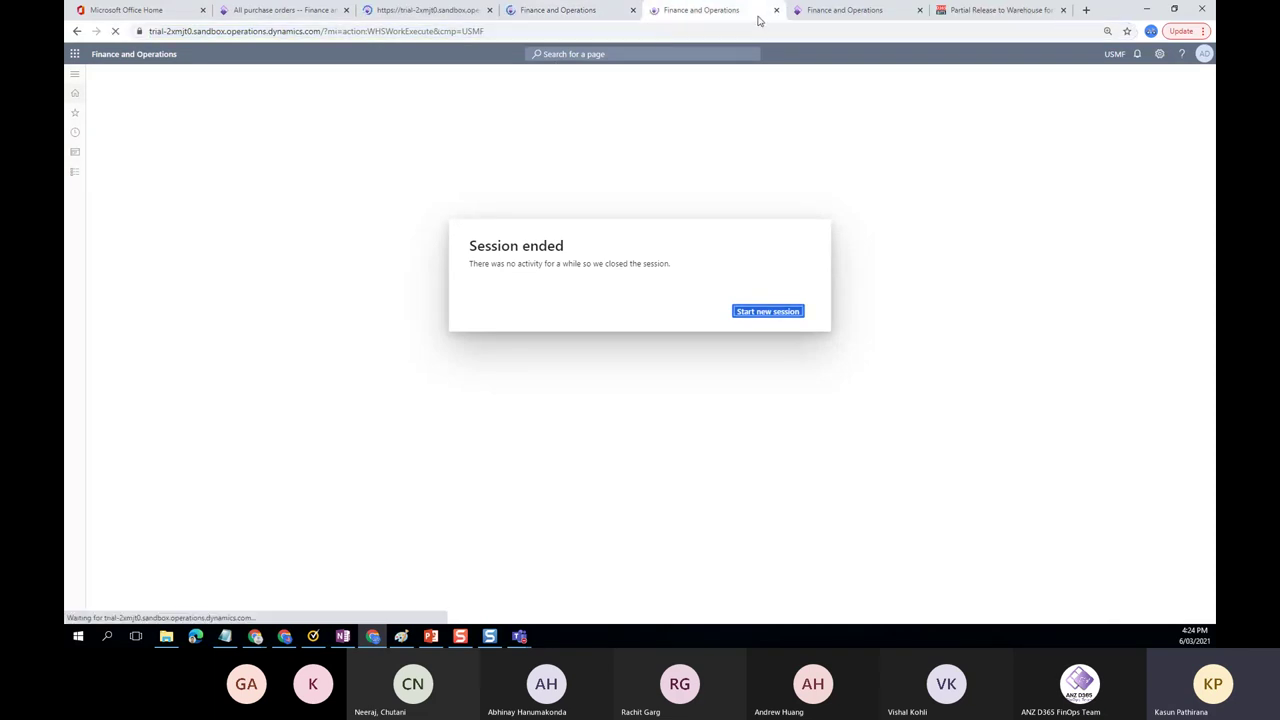
left_click(545, 12)
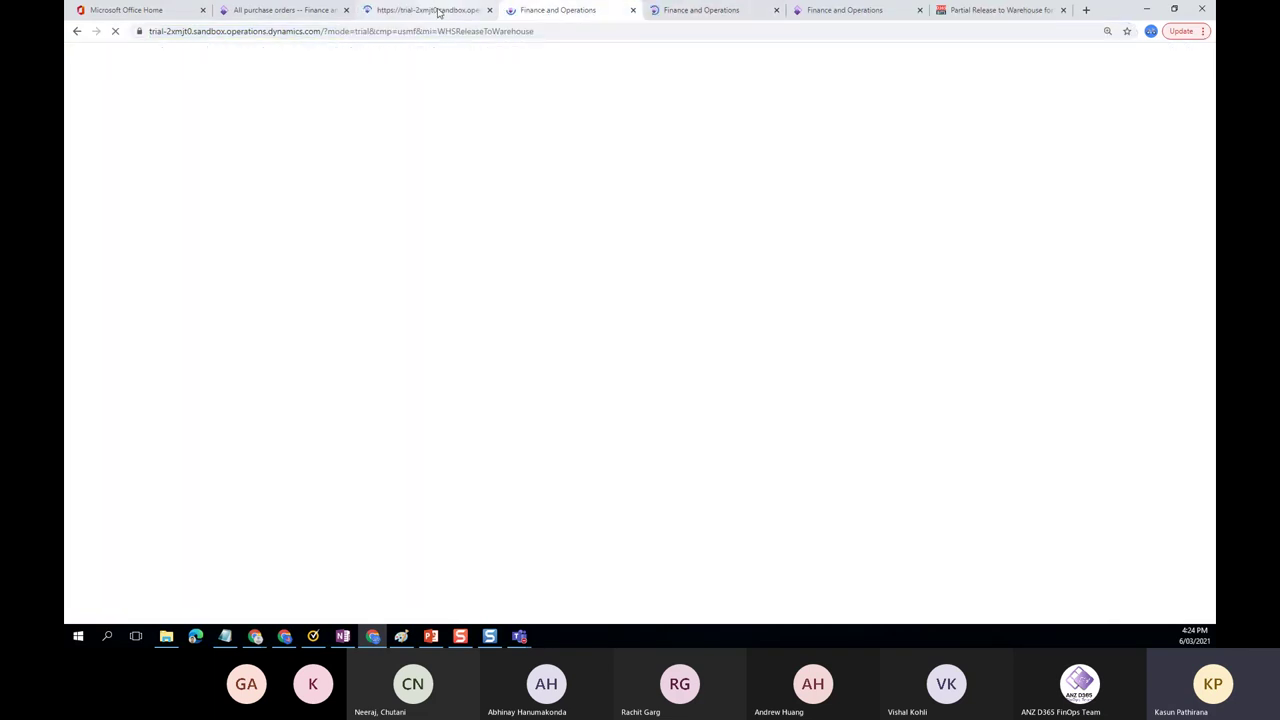
left_click(285, 12)
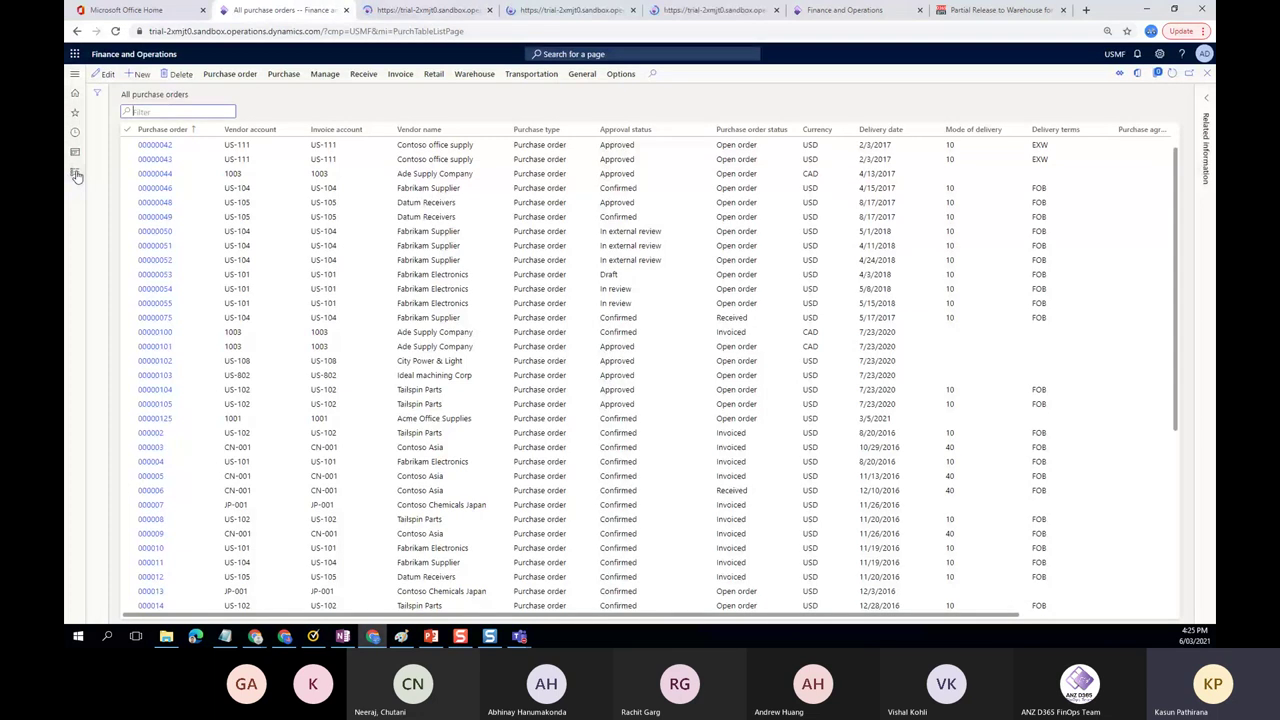
left_click(76, 174)
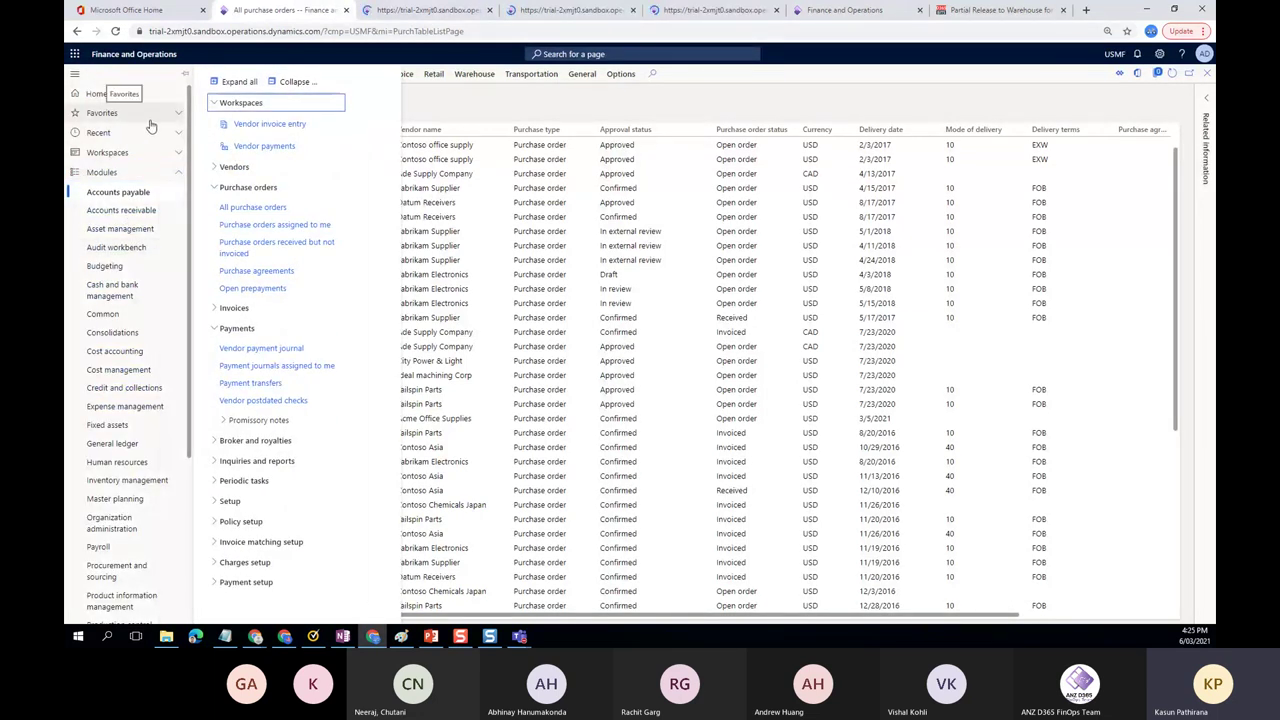
left_click(522, 12)
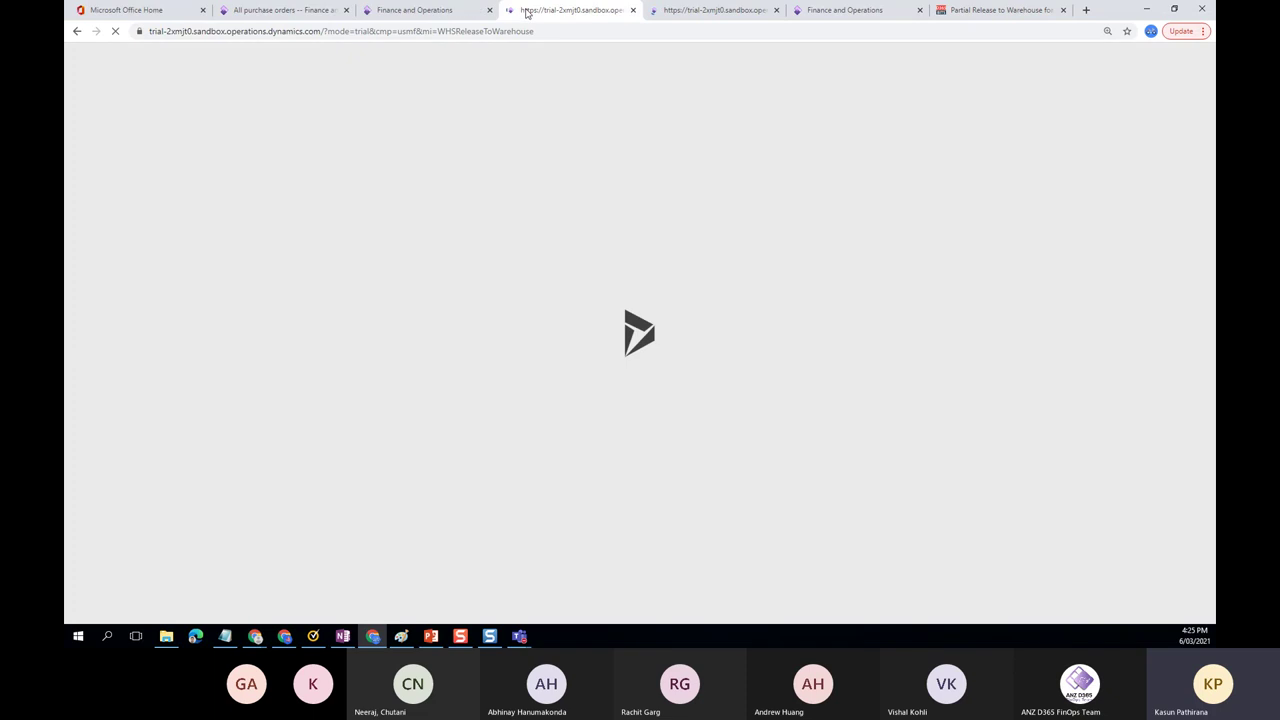
left_click(448, 12)
Open the Cross docking templates page from the favorites in the Release to warehouse session
left_click(565, 11)
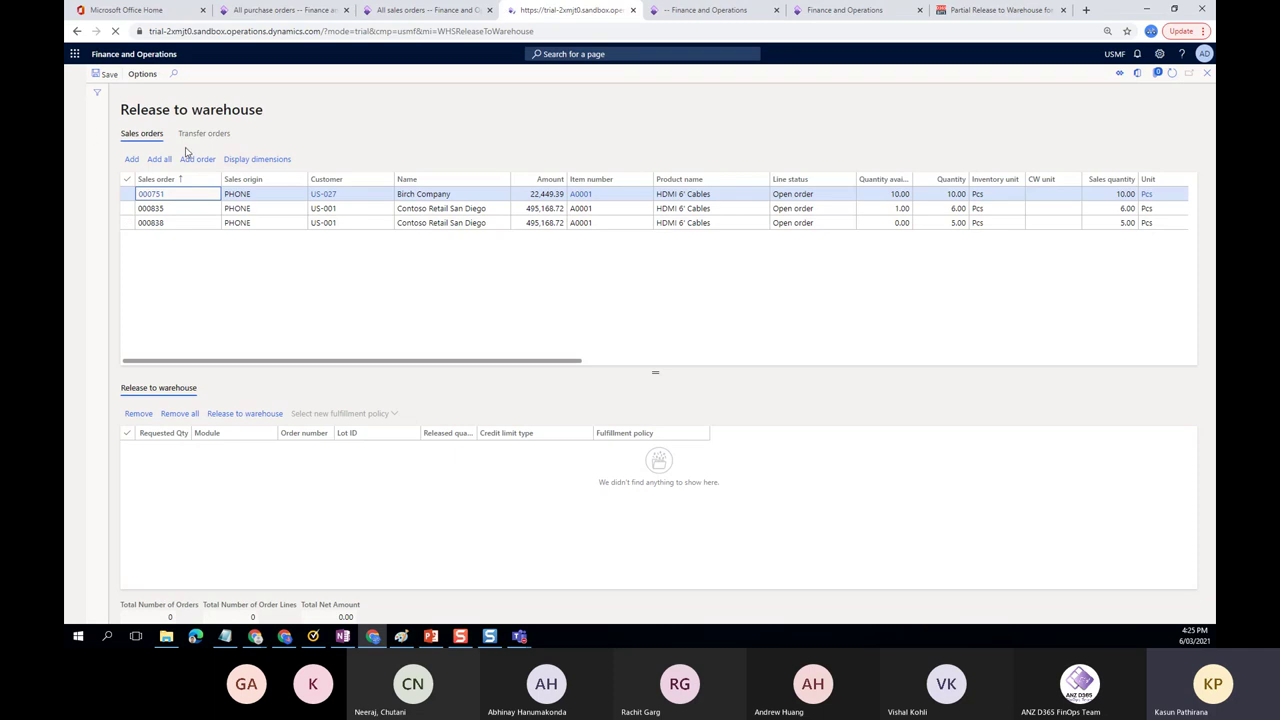
left_click(74, 74)
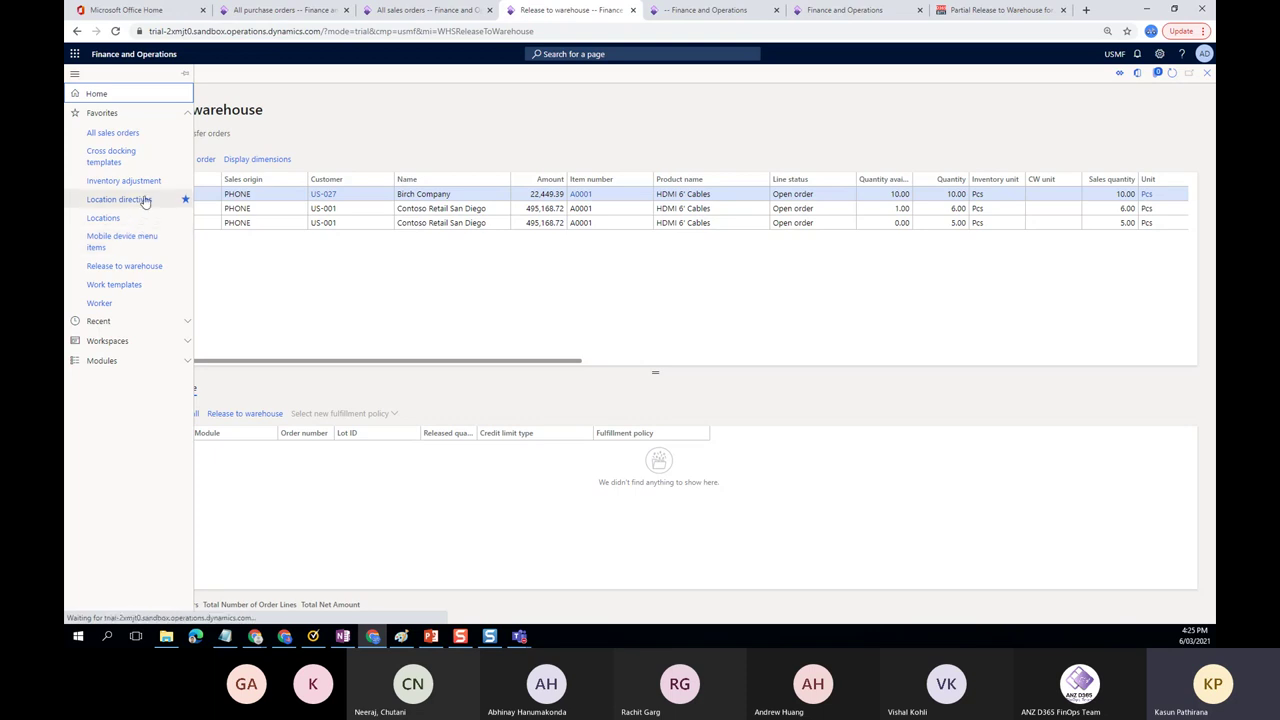
left_click(133, 160)
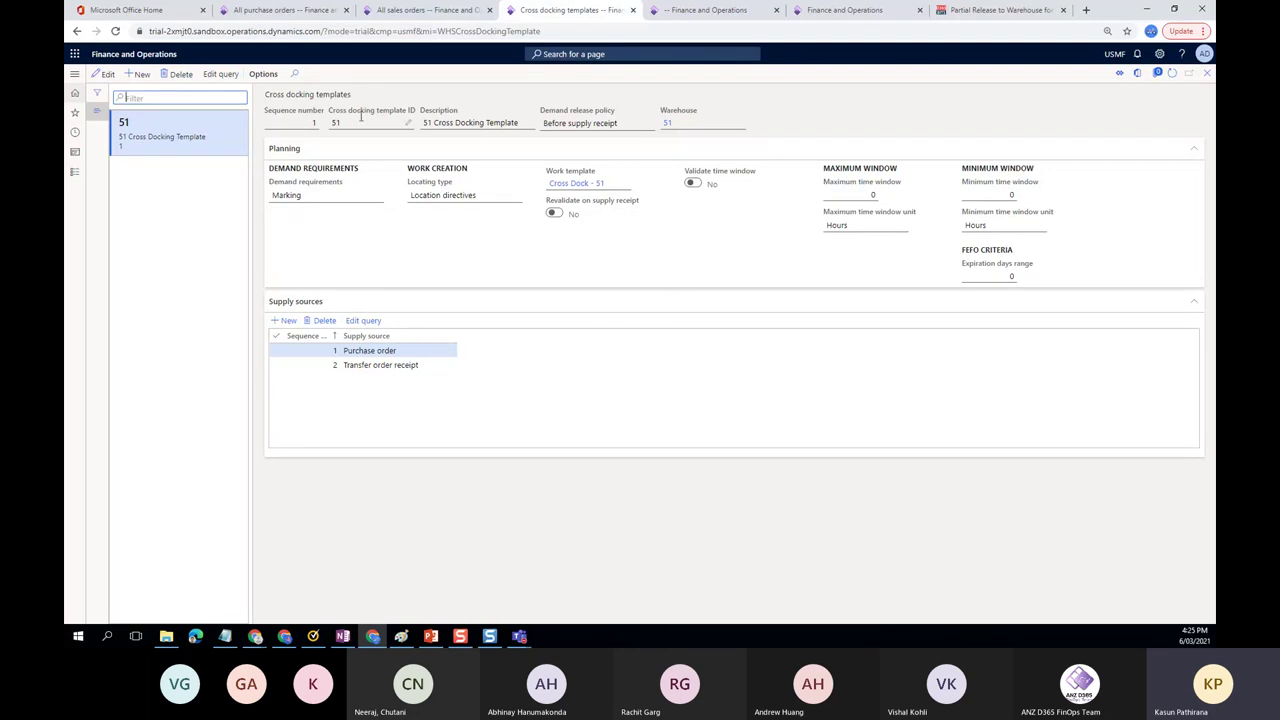
Review the locating type options of the 51 Cross Docking Template, keeping Location directives selected
left_click(381, 200)
left_click(378, 194)
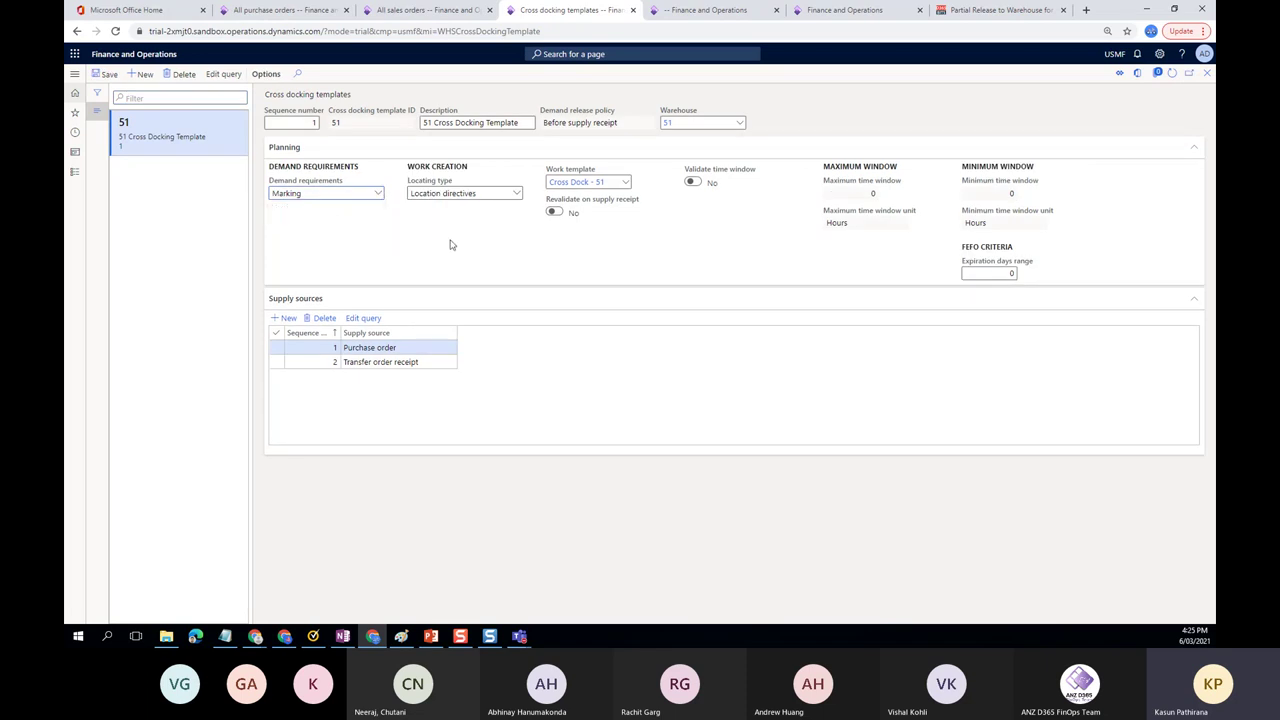
left_click(515, 193)
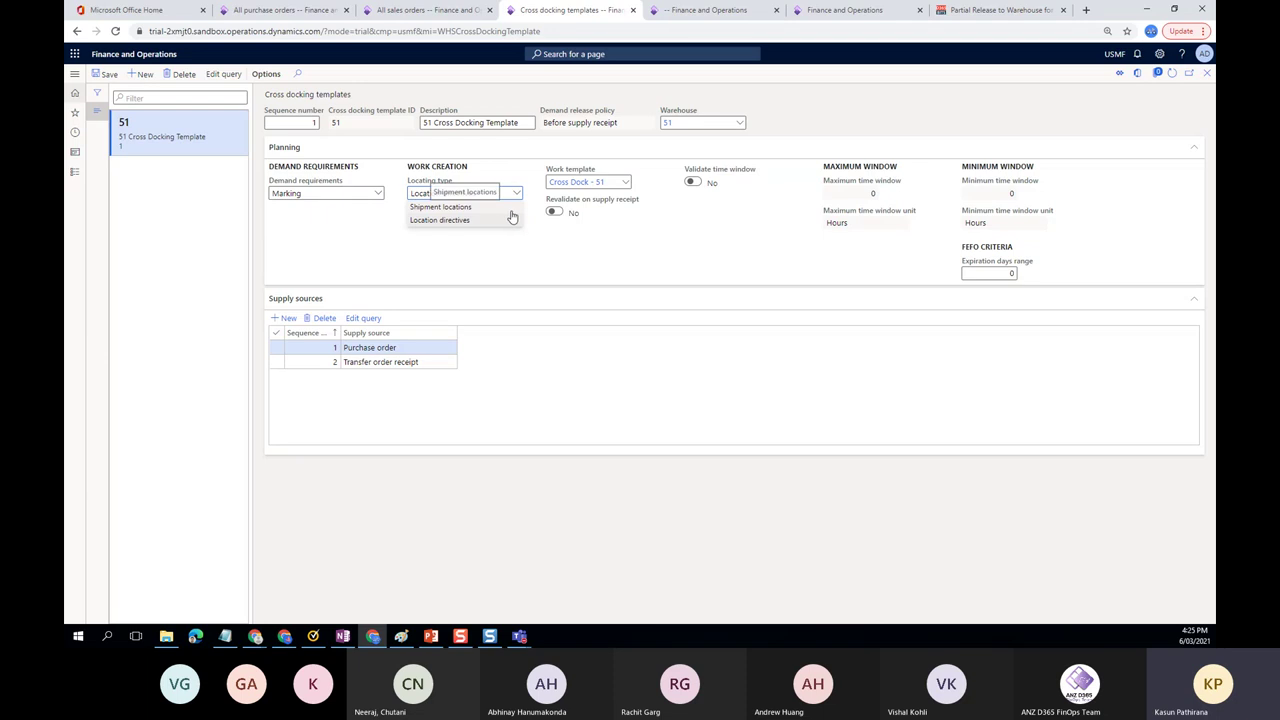
left_click(511, 219)
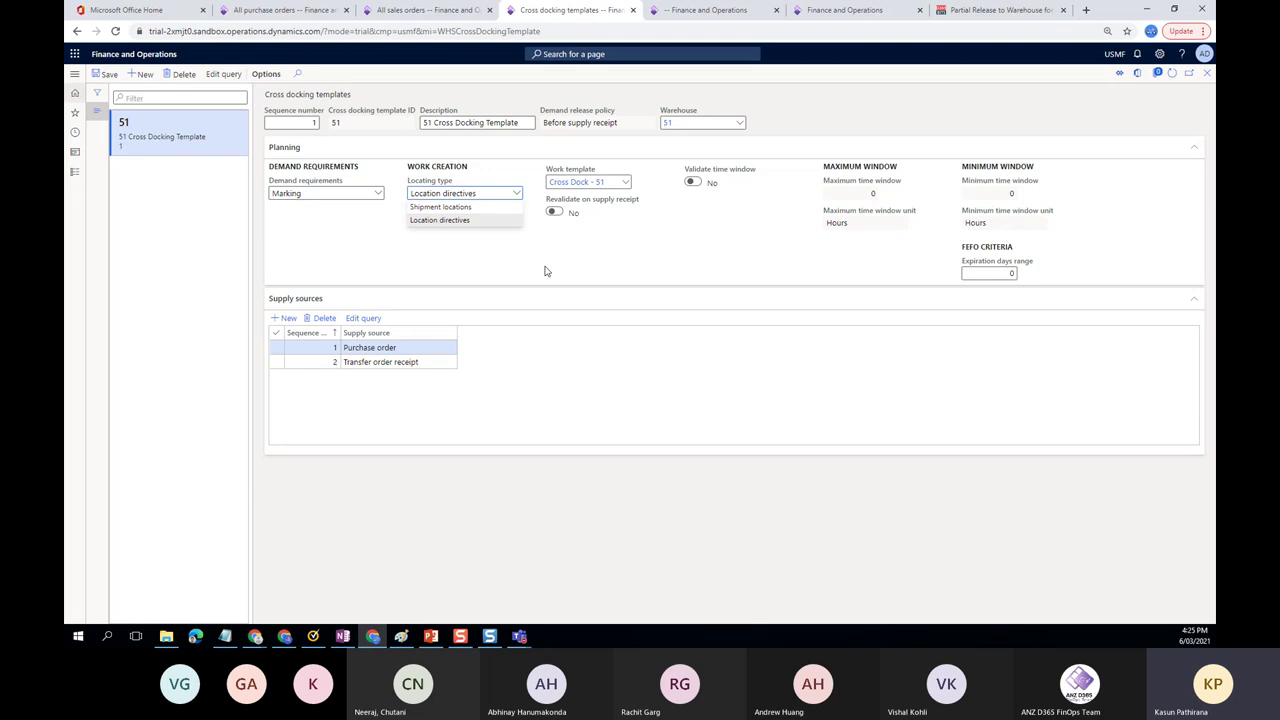
left_click(500, 220)
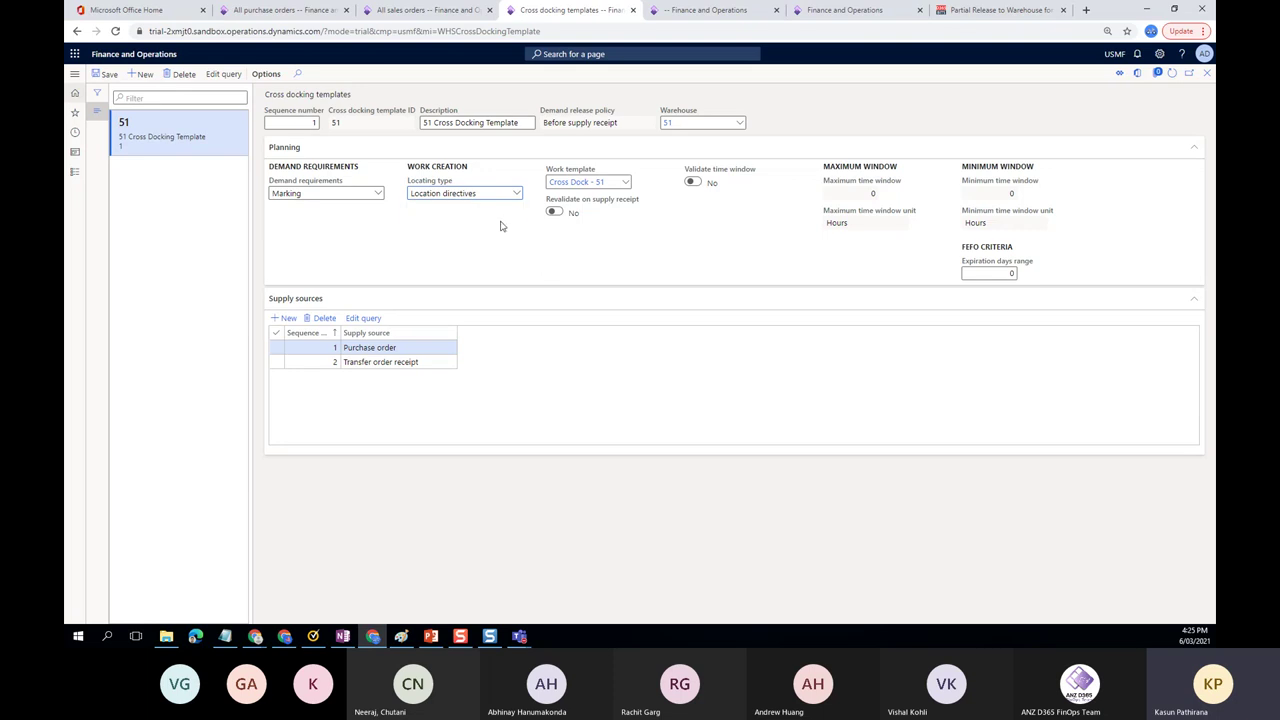
left_click(516, 195)
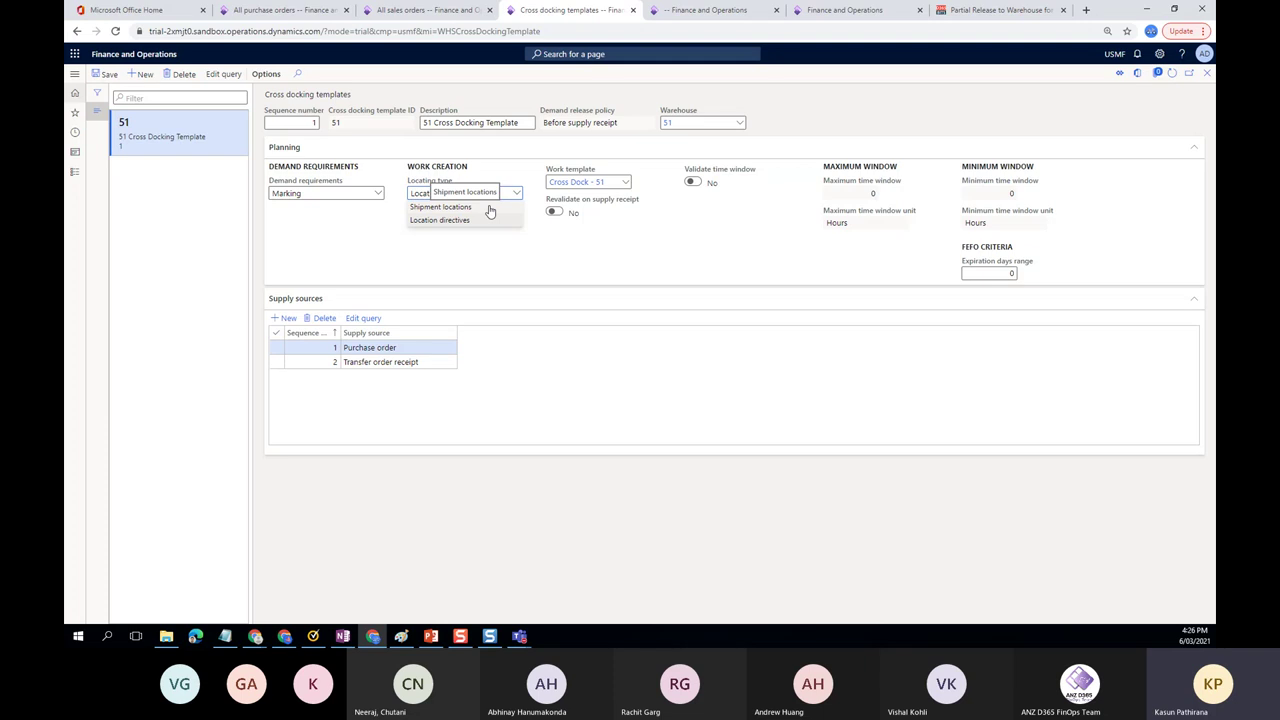
left_click(488, 220)
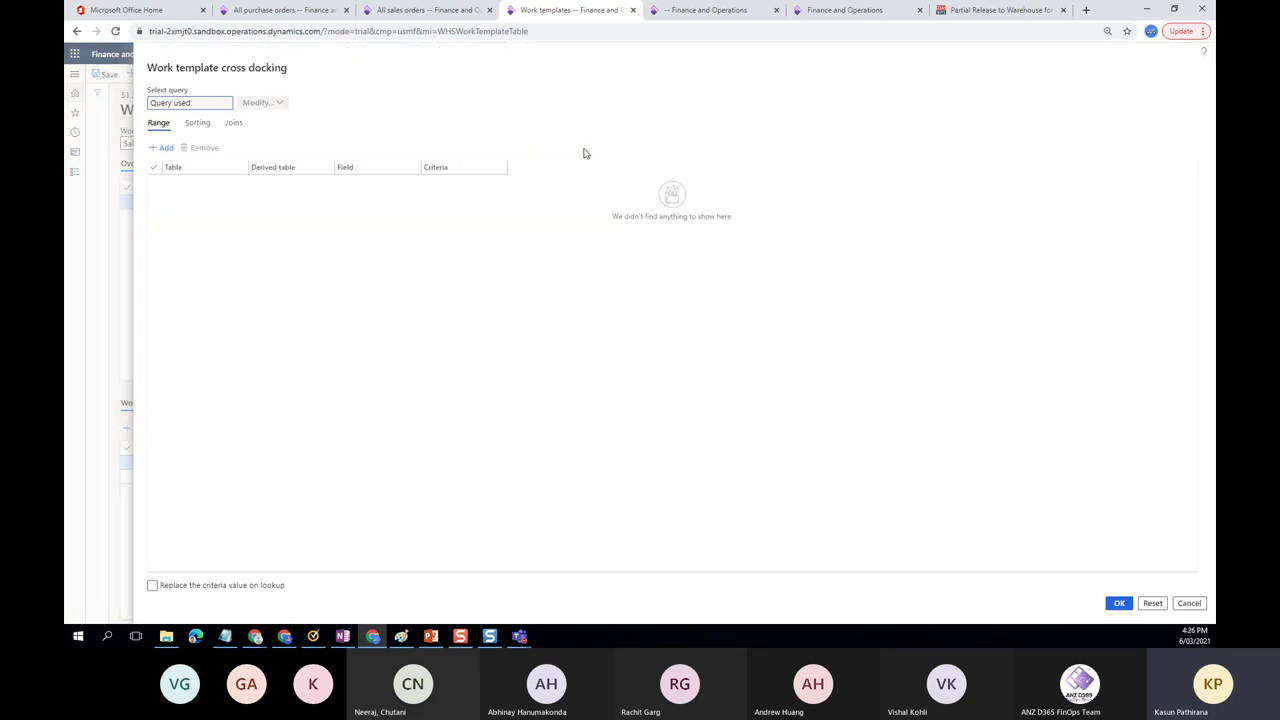
Leave the work template query unchanged and show the location directives for the Cross docking work order type
left_click(1188, 603)
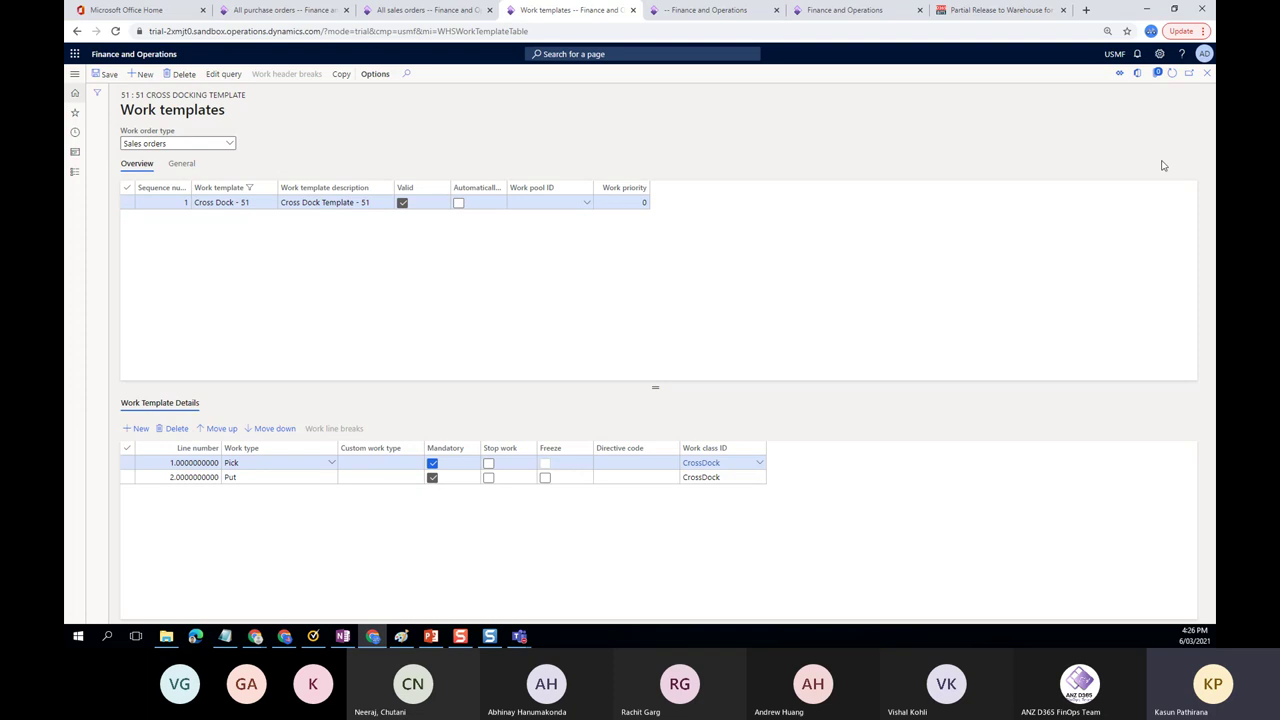
left_click(1207, 73)
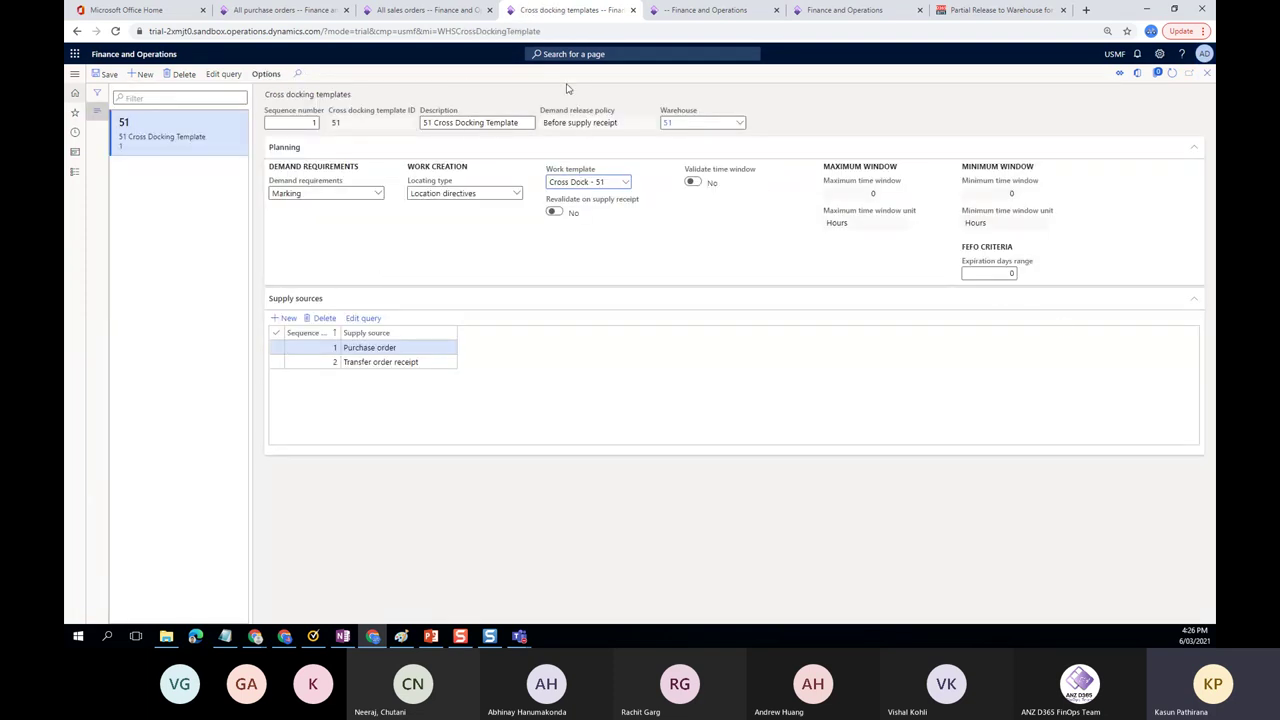
left_click(74, 74)
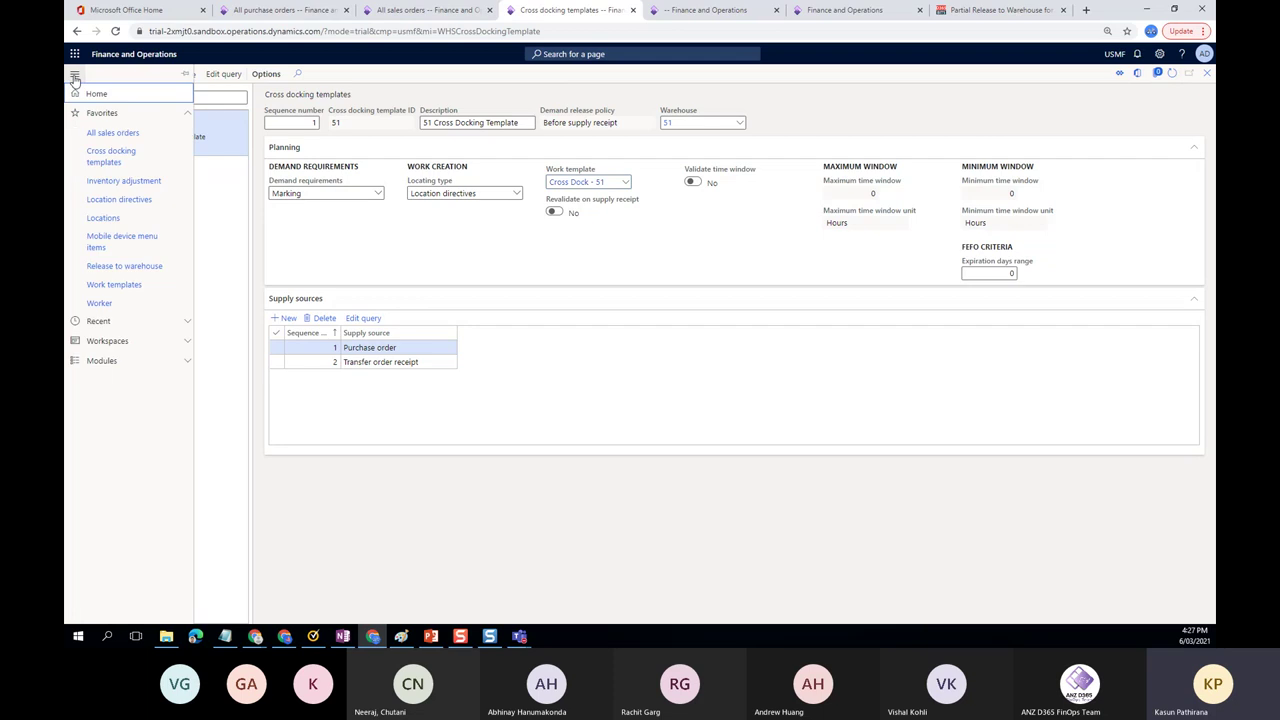
left_click(137, 201)
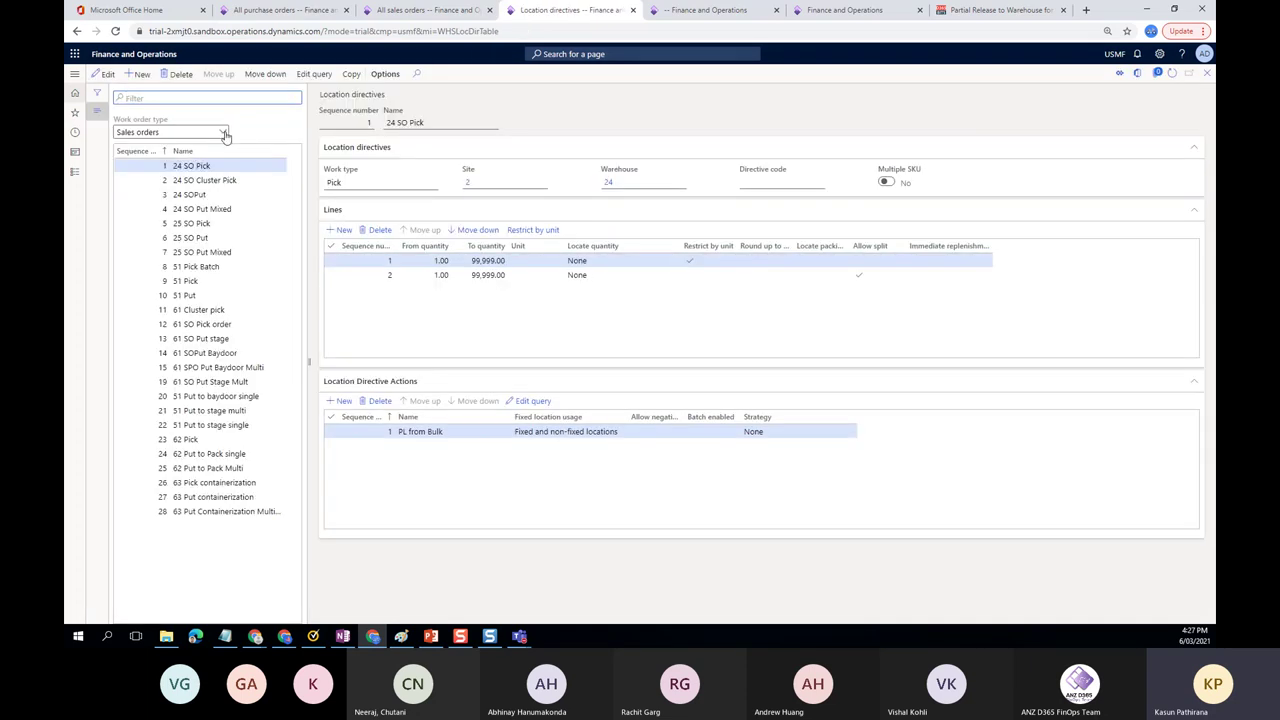
left_click(224, 134)
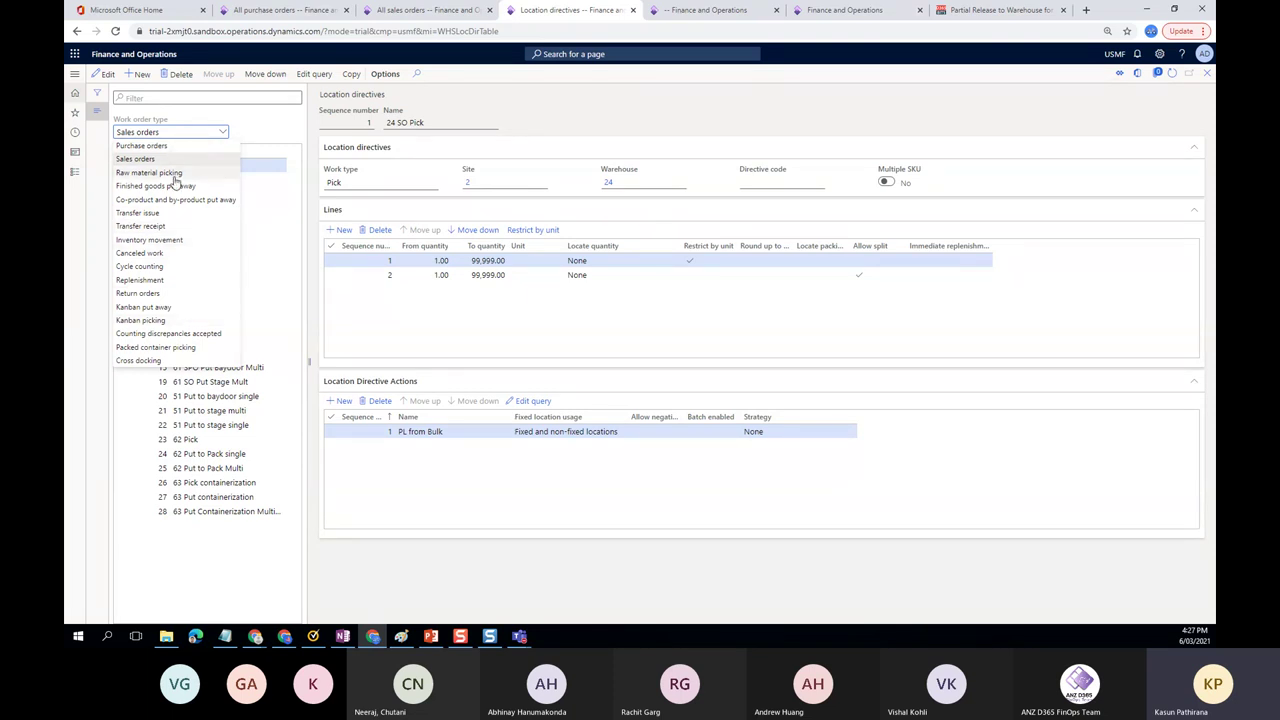
left_click(145, 360)
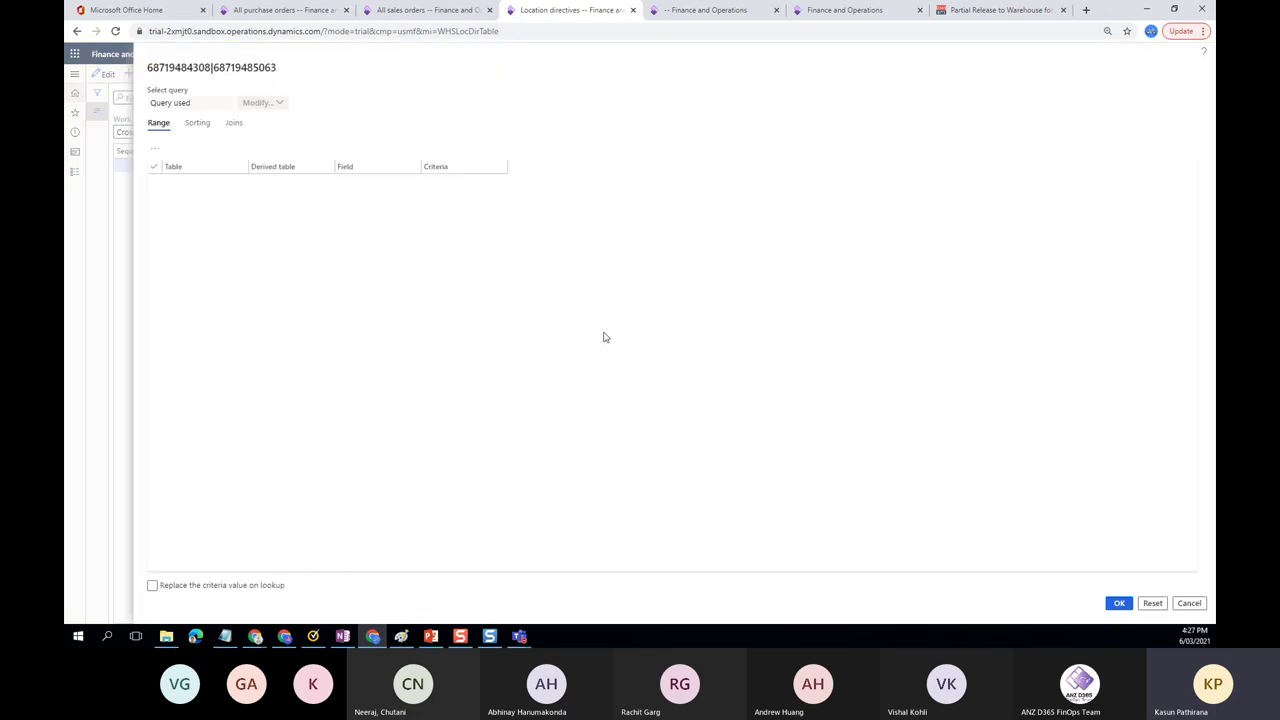
Inspect the location criterion in the query of the CROSS DOCK directive action and leave it unchanged
left_click(481, 200)
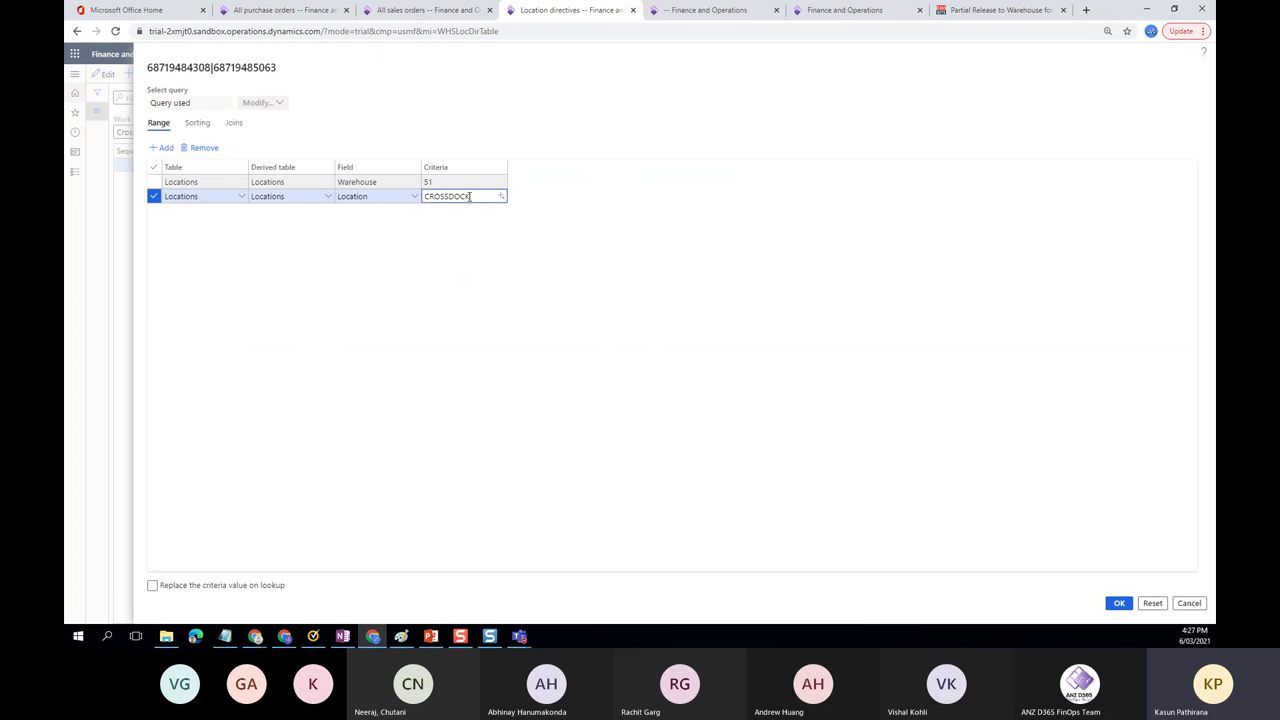
double_click(468, 197)
left_click(1189, 603)
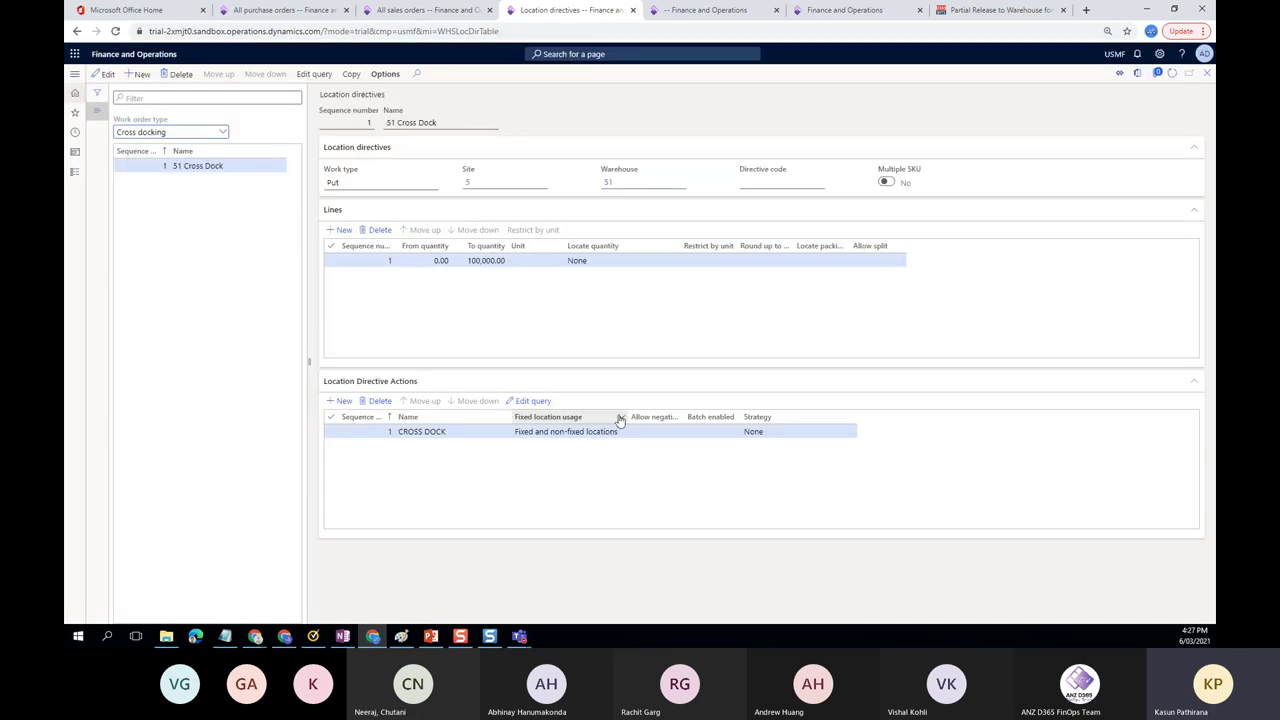
left_click(653, 55)
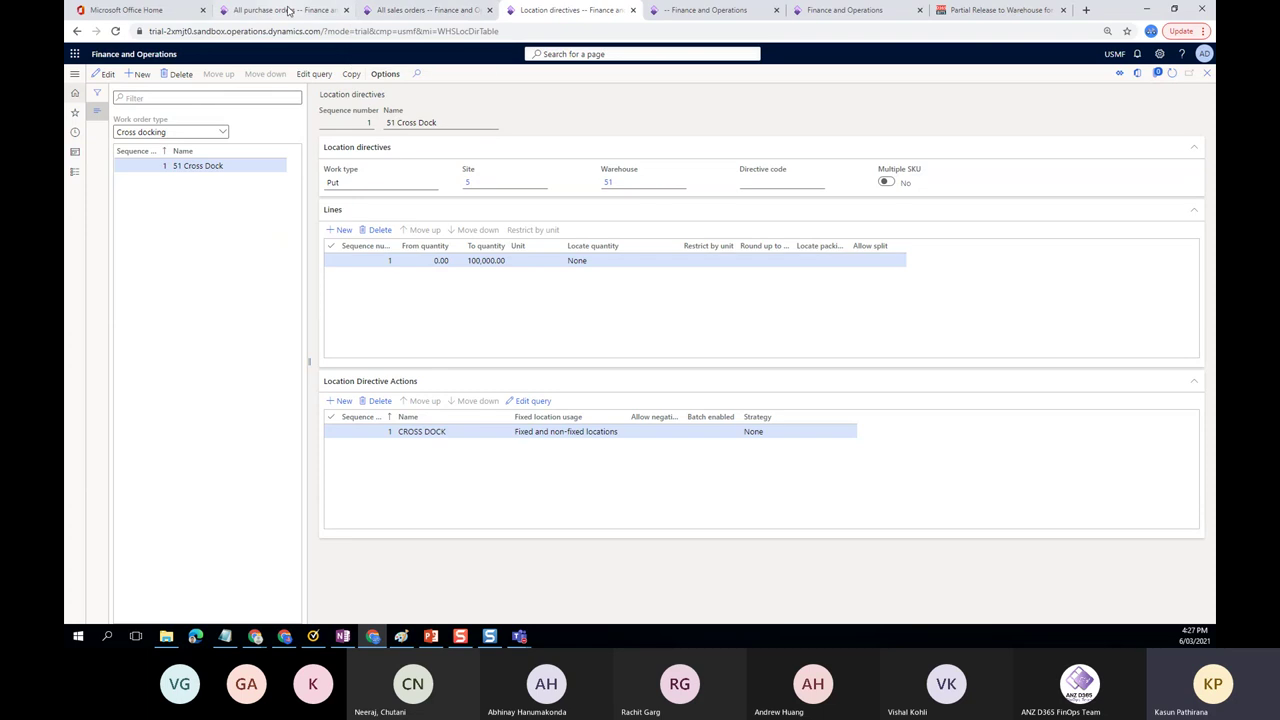
left_click(288, 10)
left_click(135, 113)
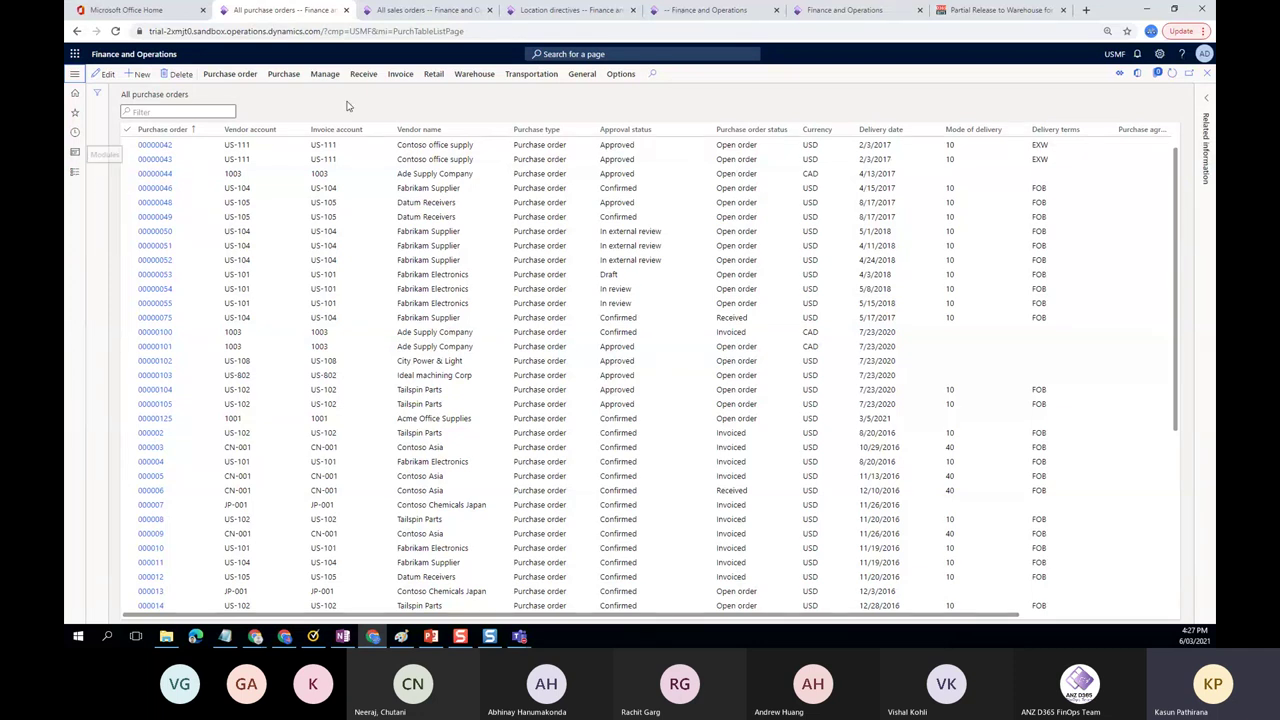
left_click(392, 12)
left_click(537, 9)
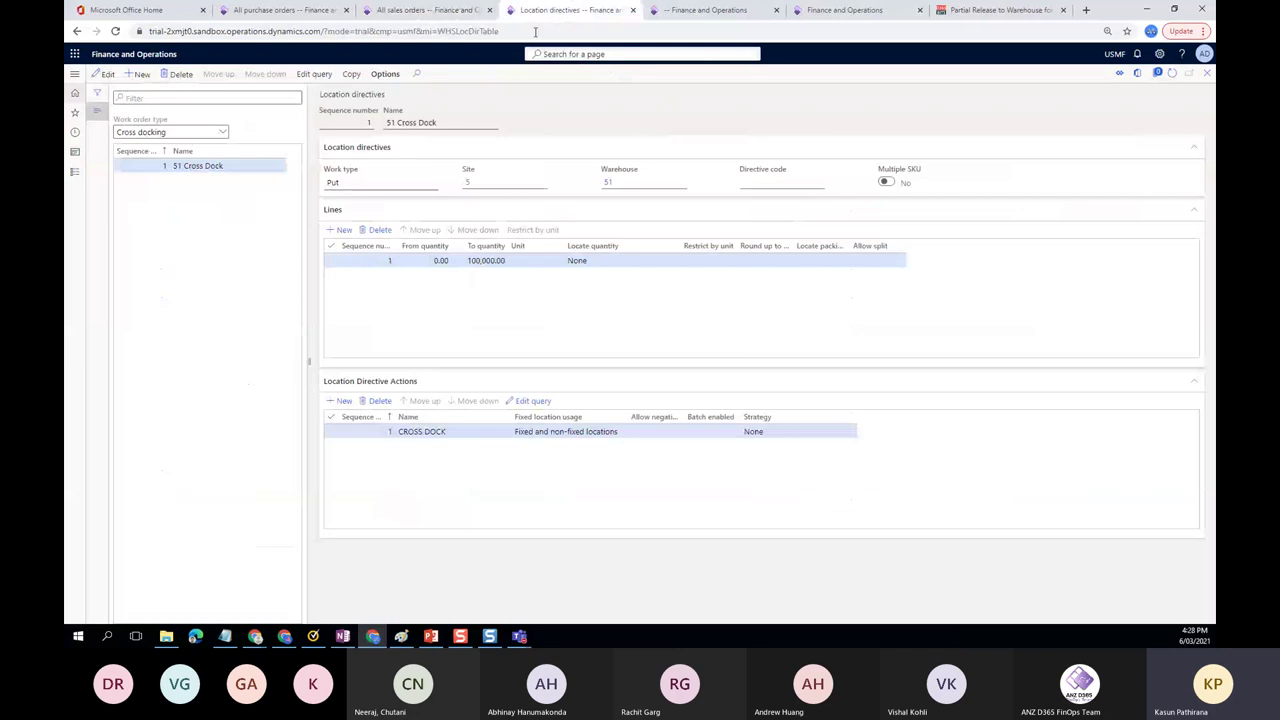
Switch to the All sales orders list and start creating a new sales order
left_click(300, 14)
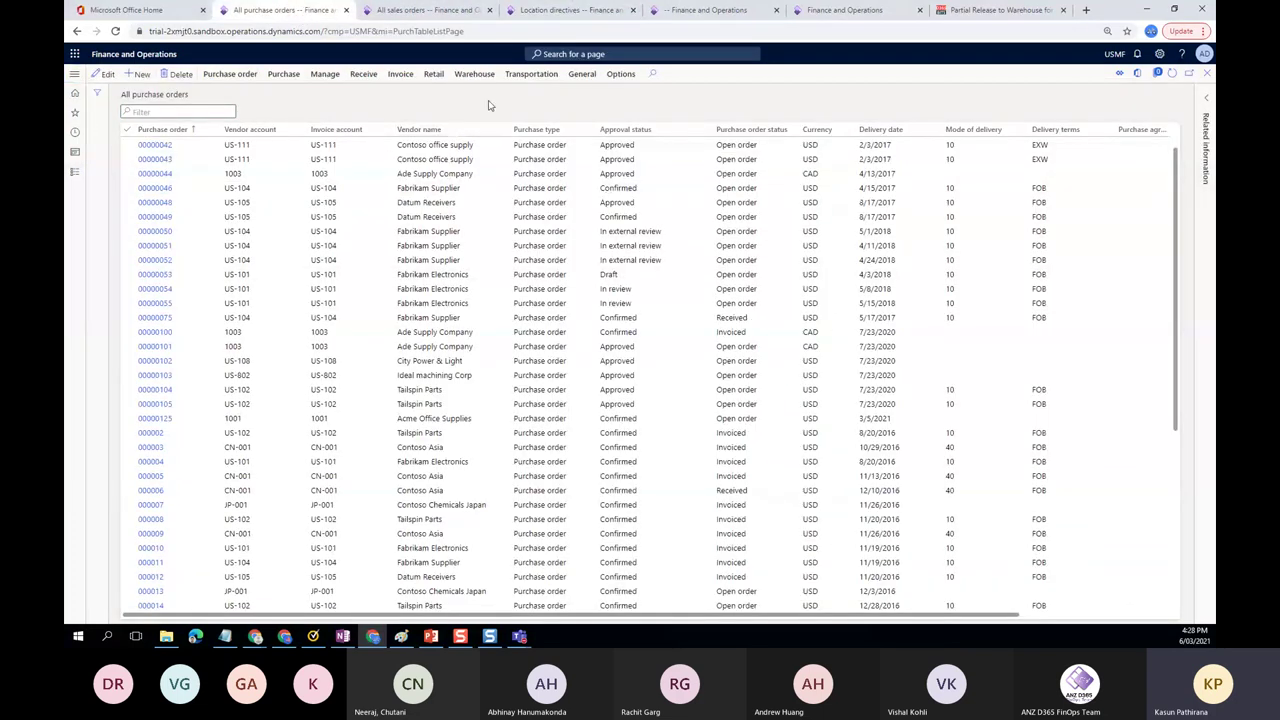
left_click(370, 10)
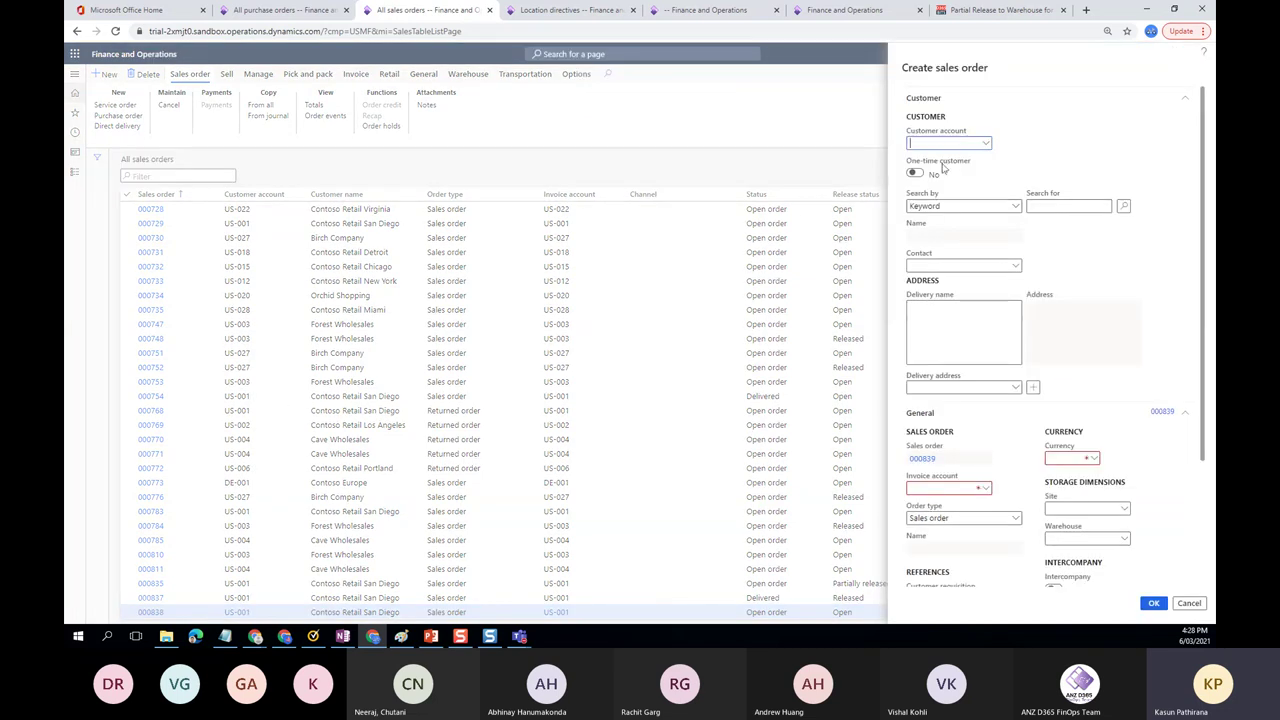
Check the installed product version in the Finance and Operations about information from the Location directives page and close it
left_click(541, 10)
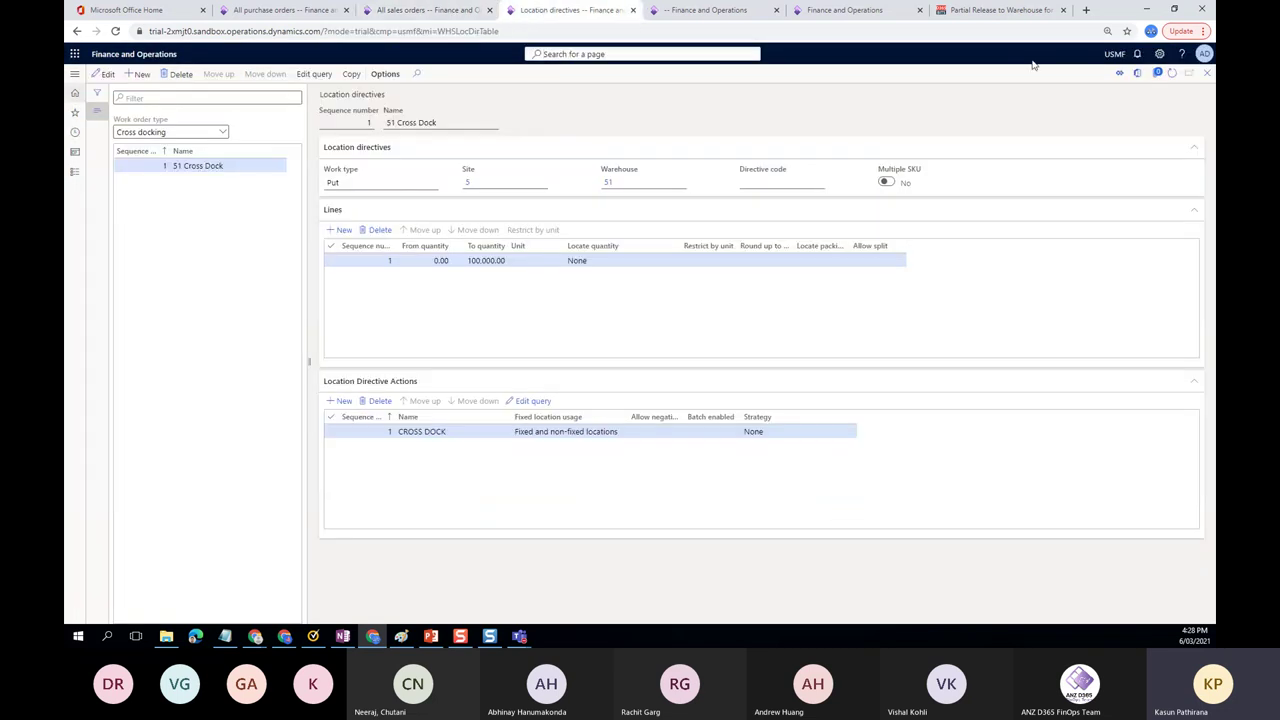
left_click(1183, 56)
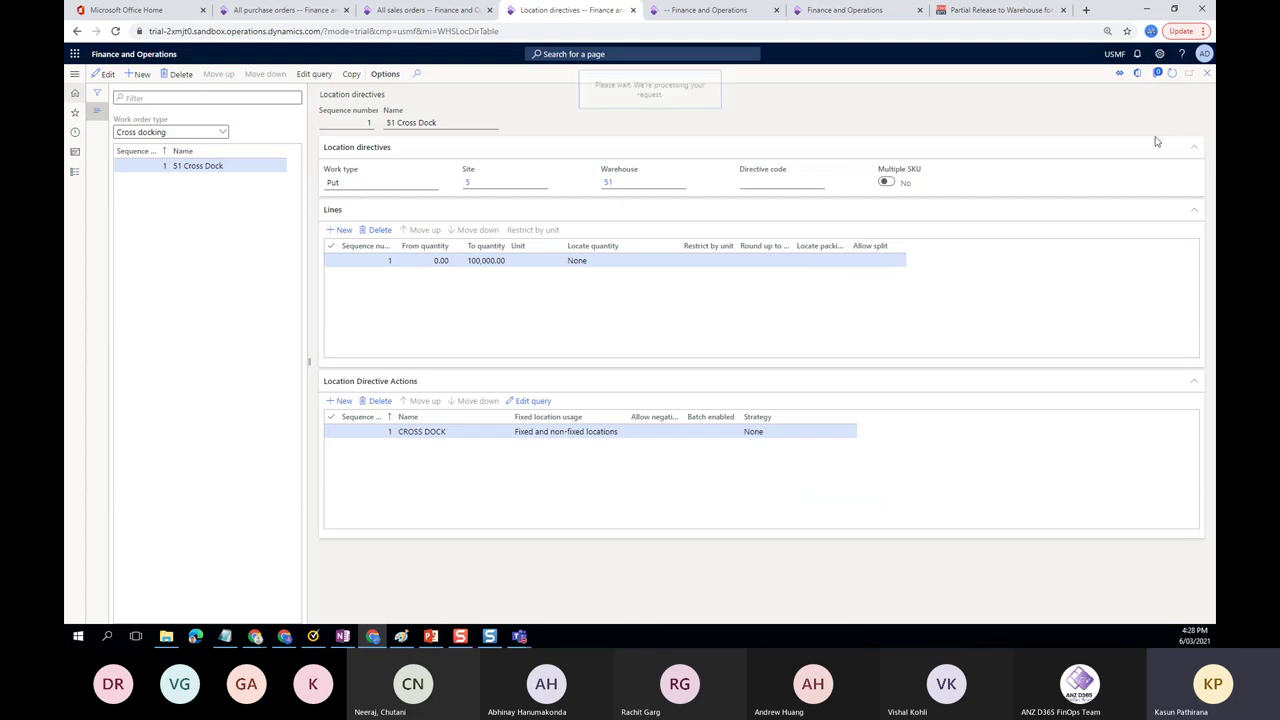
double_click(1125, 121)
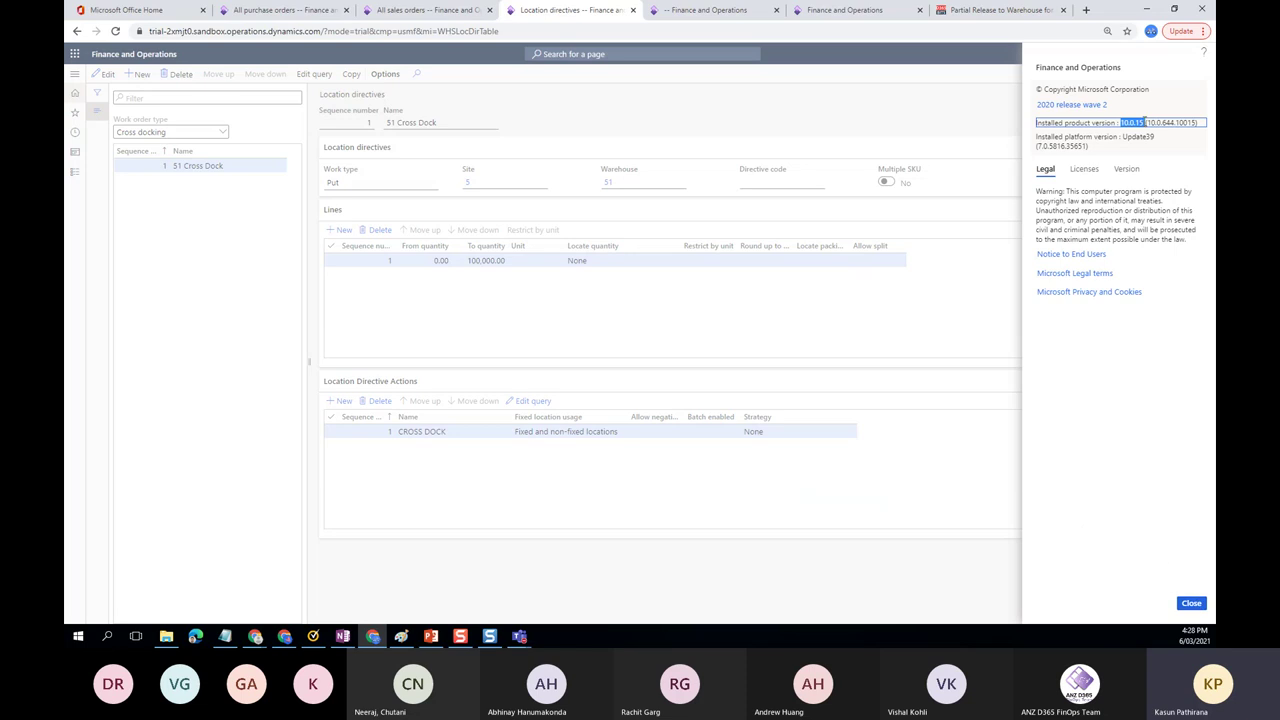
left_click(1145, 122)
left_click(1193, 604)
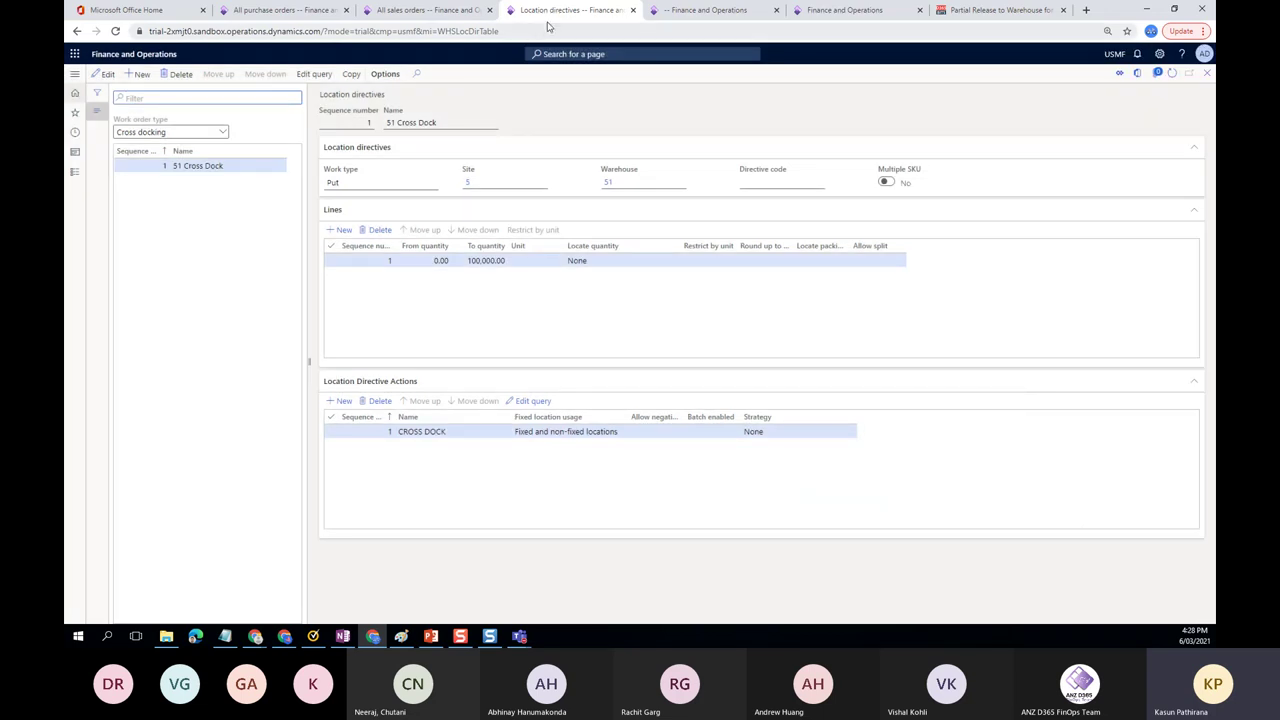
Create a sales order for customer Contoso Retail San Diego with site 5 and warehouse 51
left_click(460, 12)
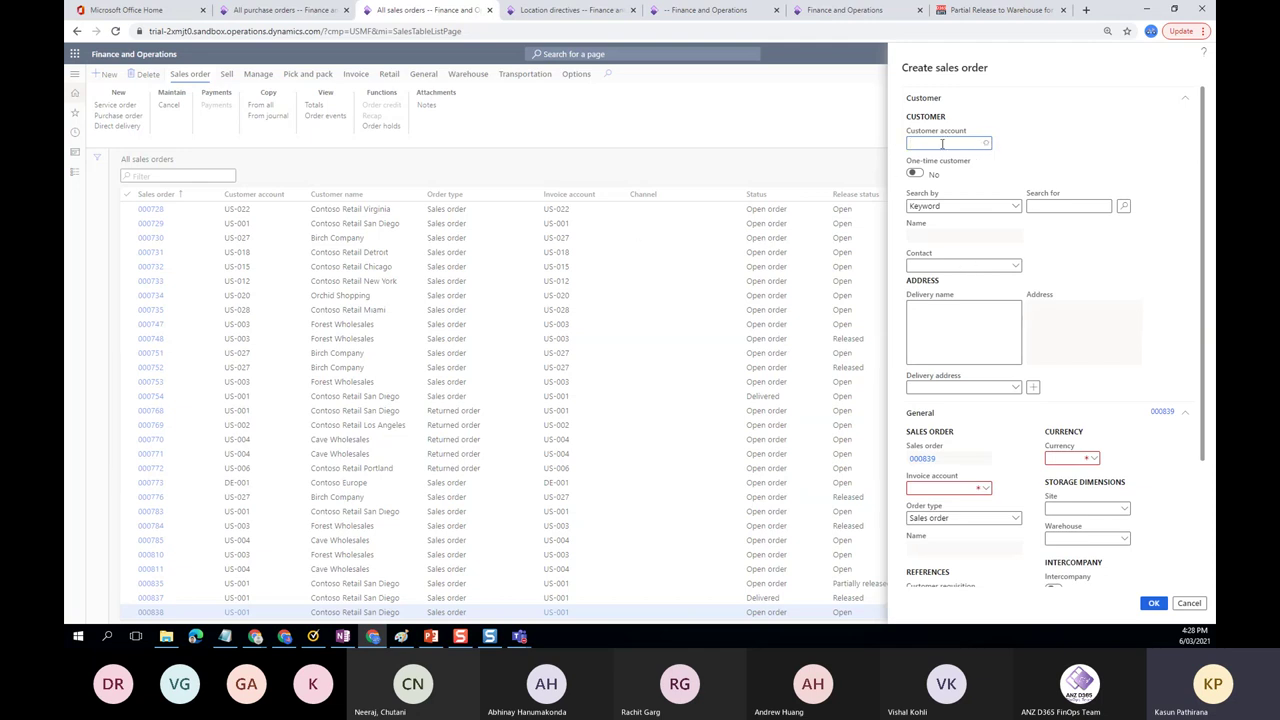
left_click(927, 128)
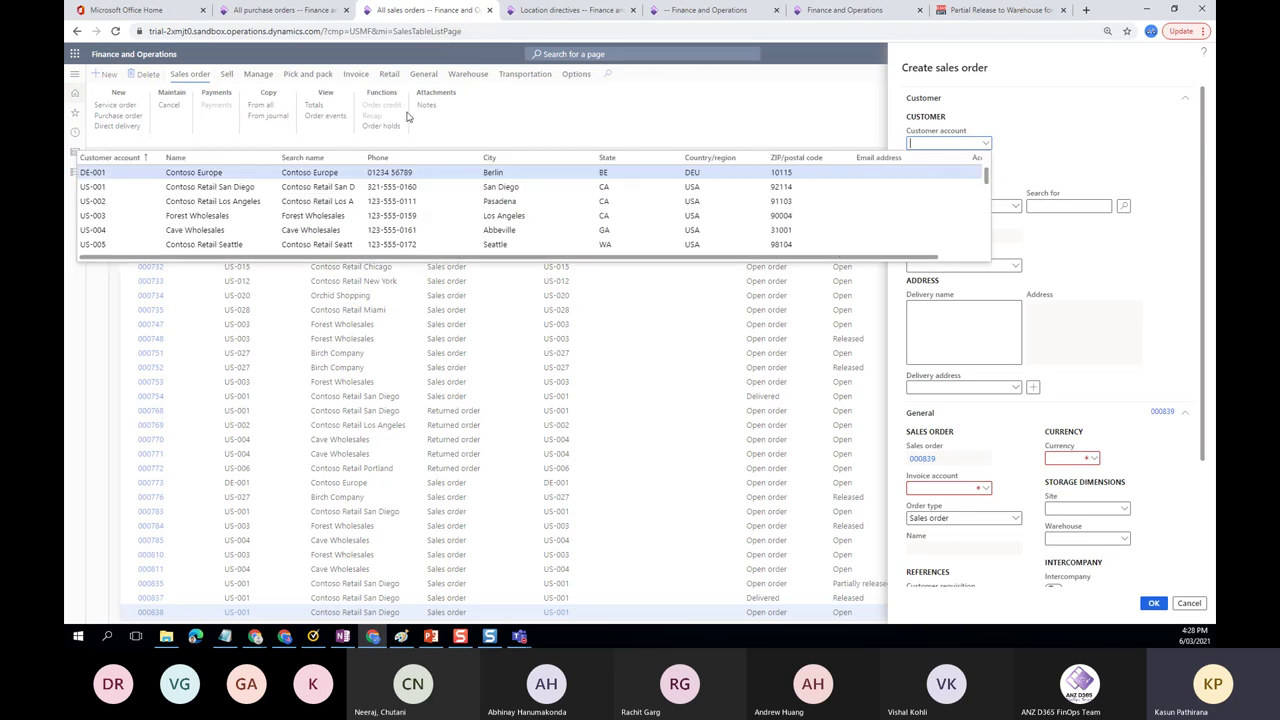
left_click(170, 186)
left_click(226, 187)
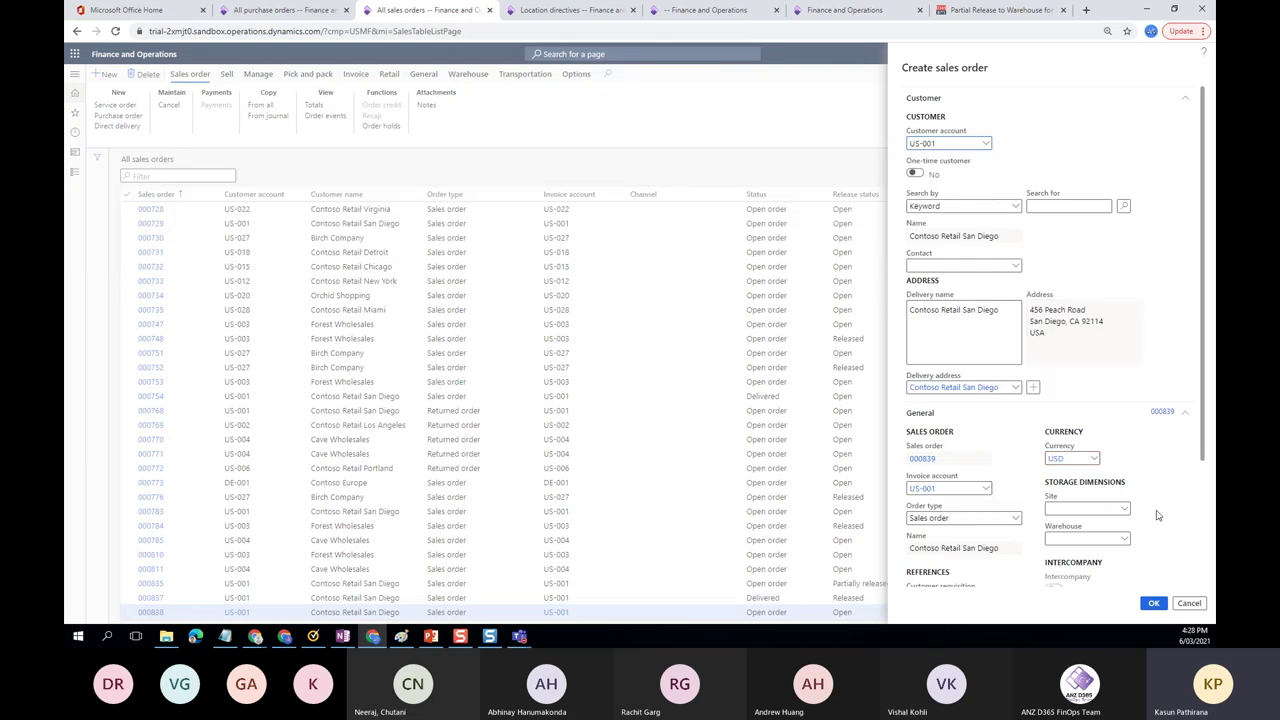
scroll(1165, 510, "down", 2)
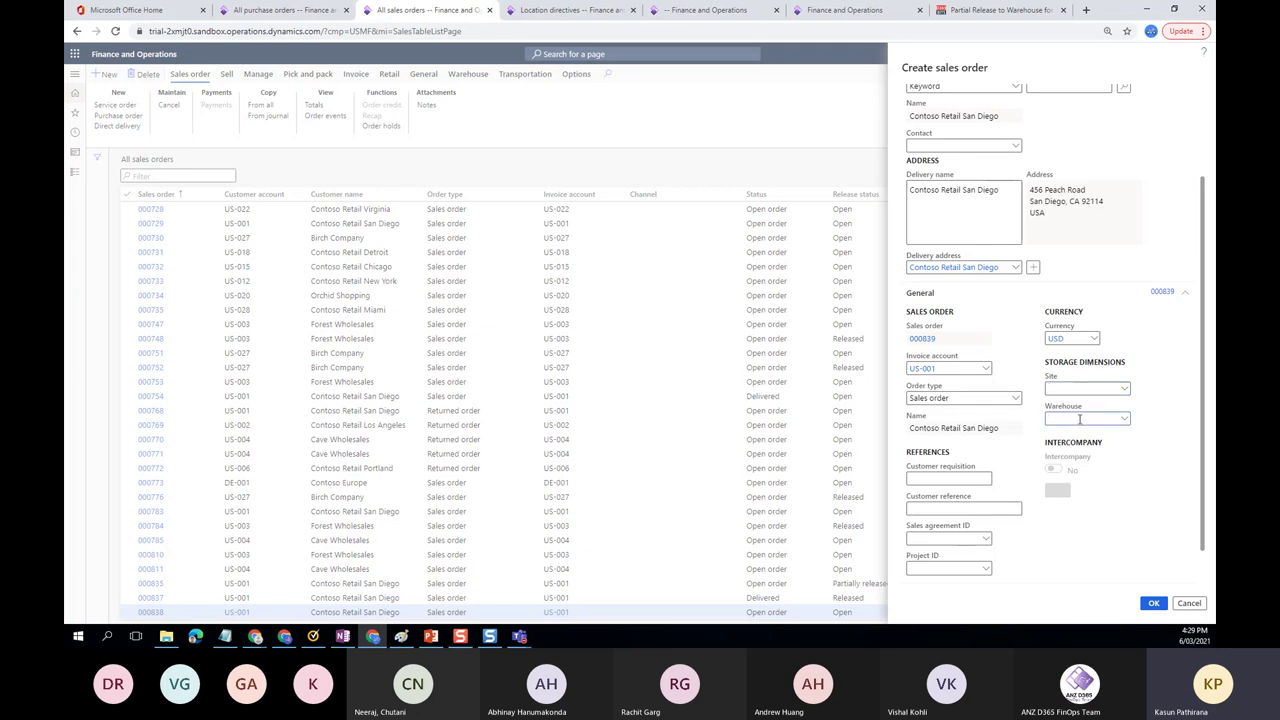
type("1")
scroll(1072, 424, "down", 1)
scroll(1135, 513, "down", 1)
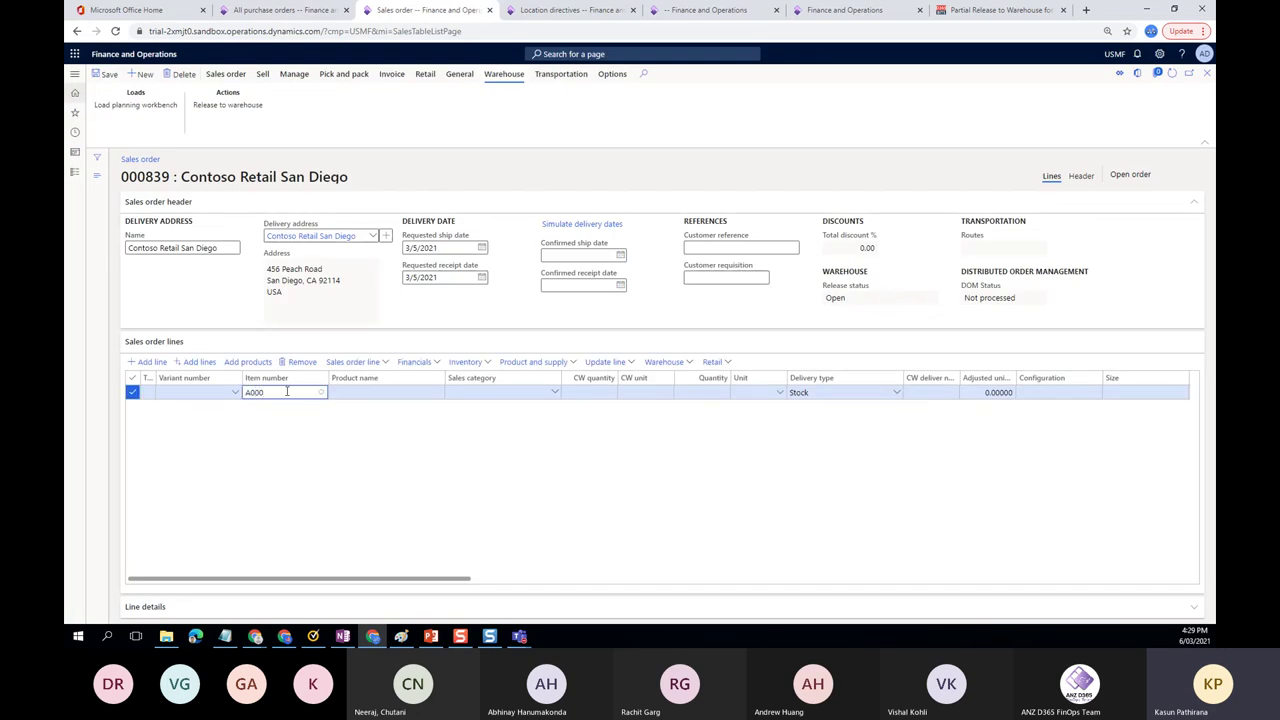
Enter item A0001 with a quantity of 5 on the first sales order line and save the order
type("1")
key("Tab")
key("Tab")
key("Tab")
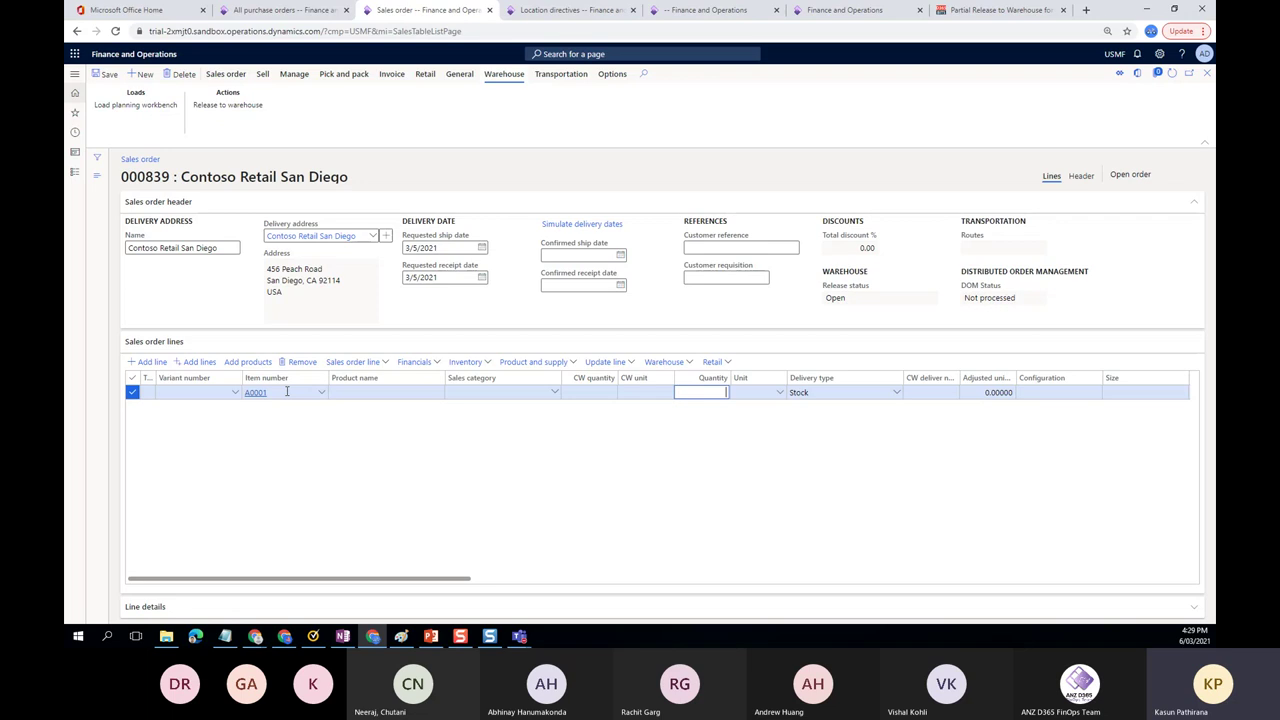
type("5")
key("Tab")
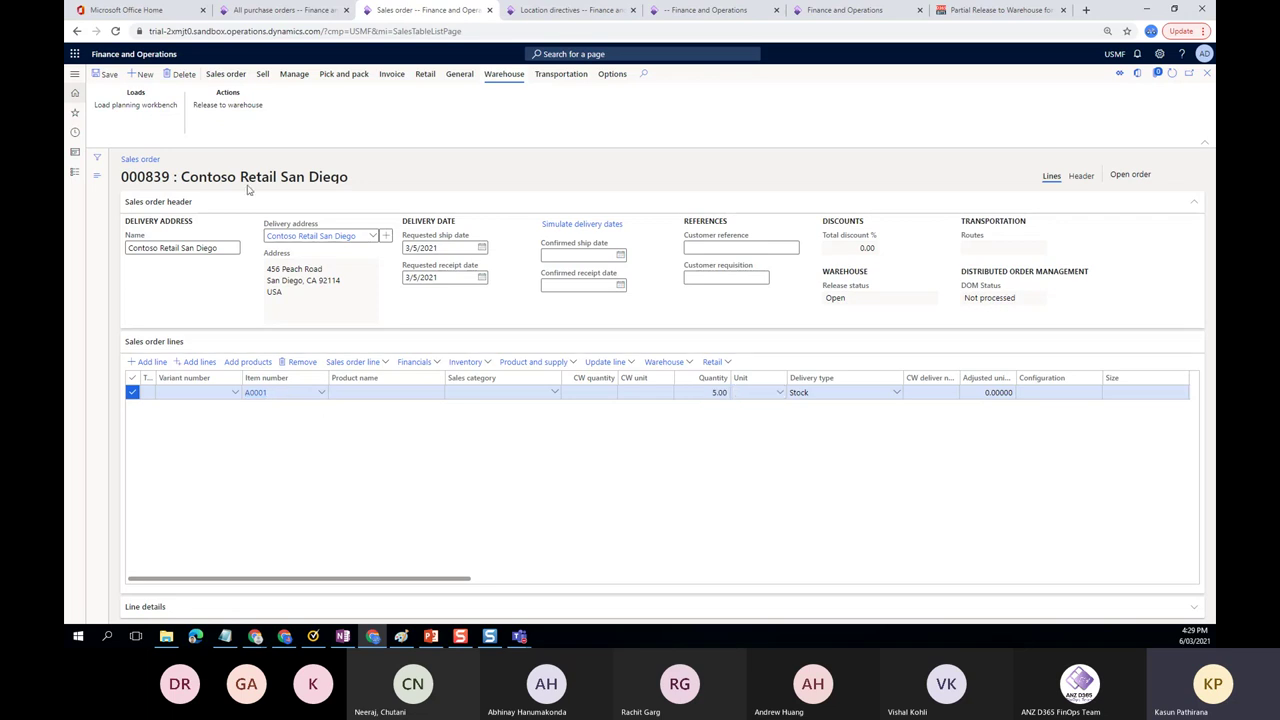
left_click(100, 75)
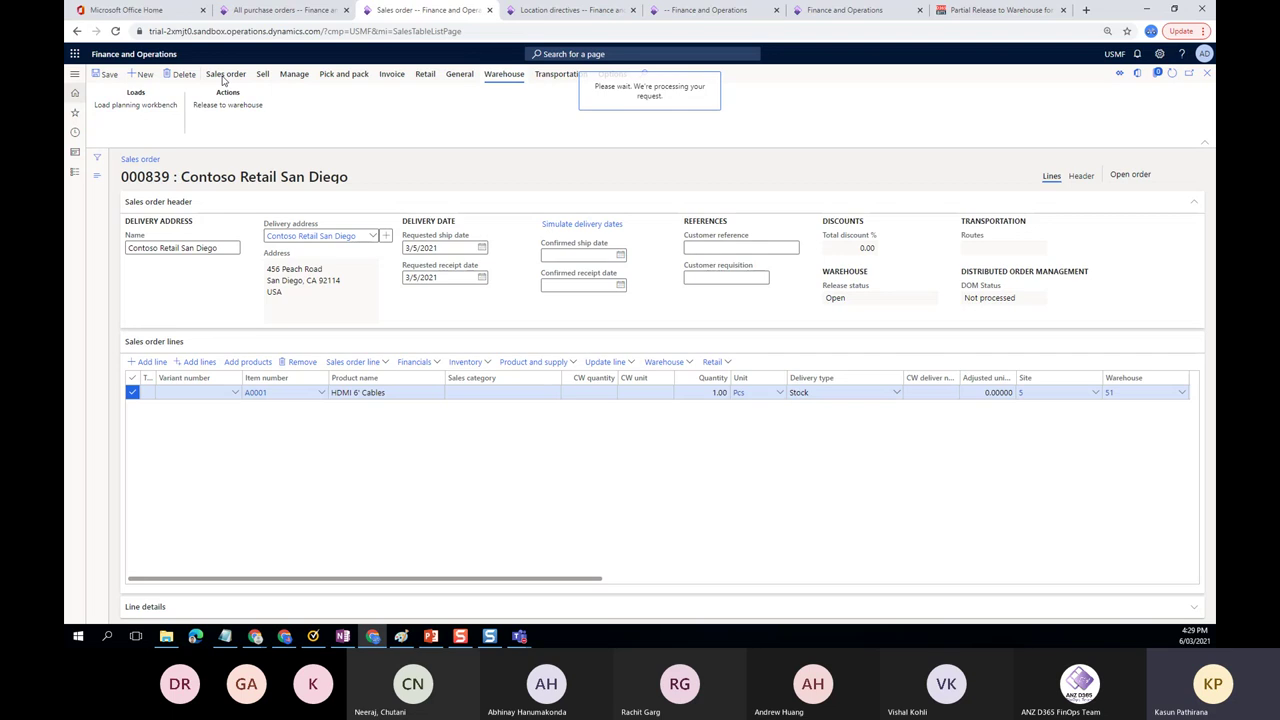
Confirm the sales order and accept posting the confirmation without printing it
left_click(224, 75)
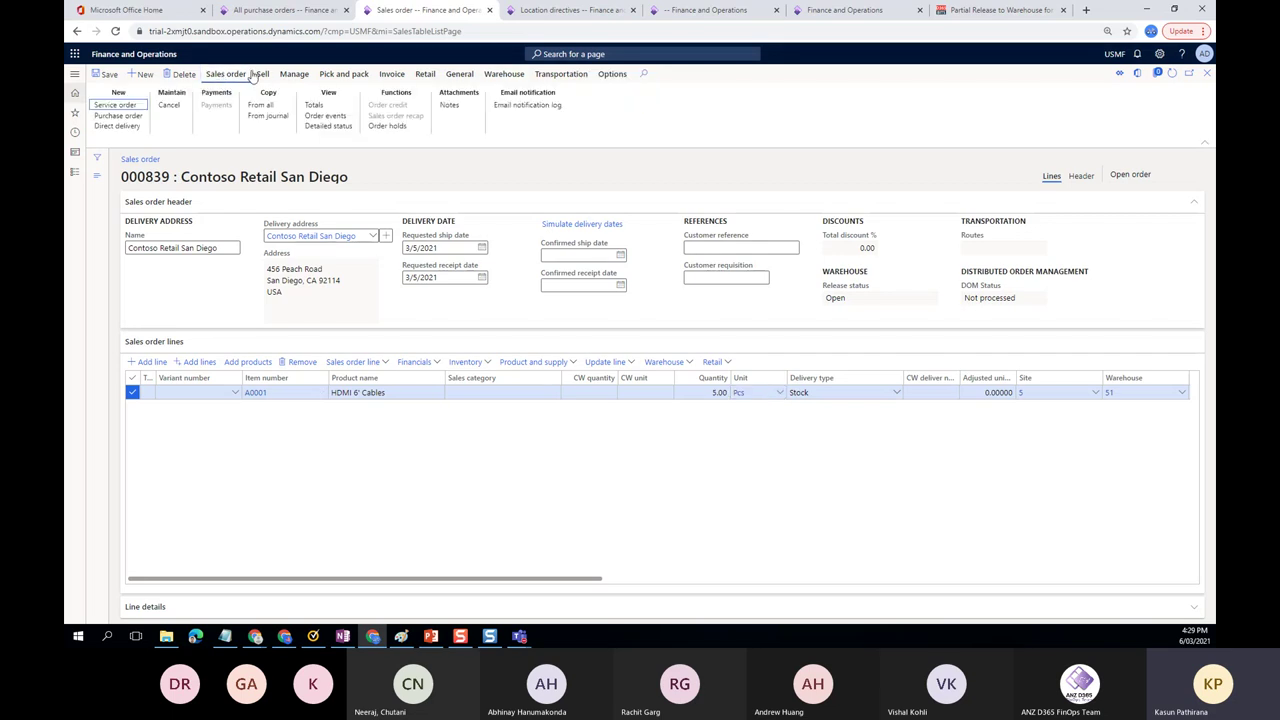
left_click(262, 75)
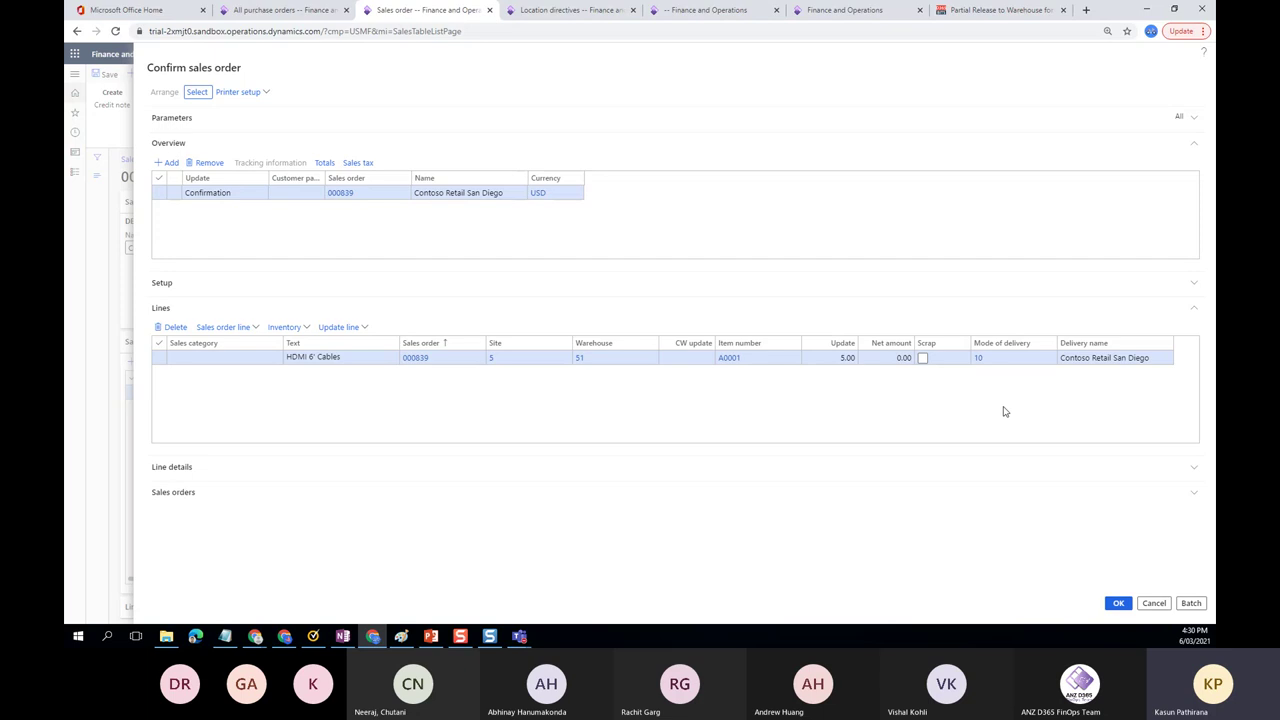
left_click(913, 435)
key("Return")
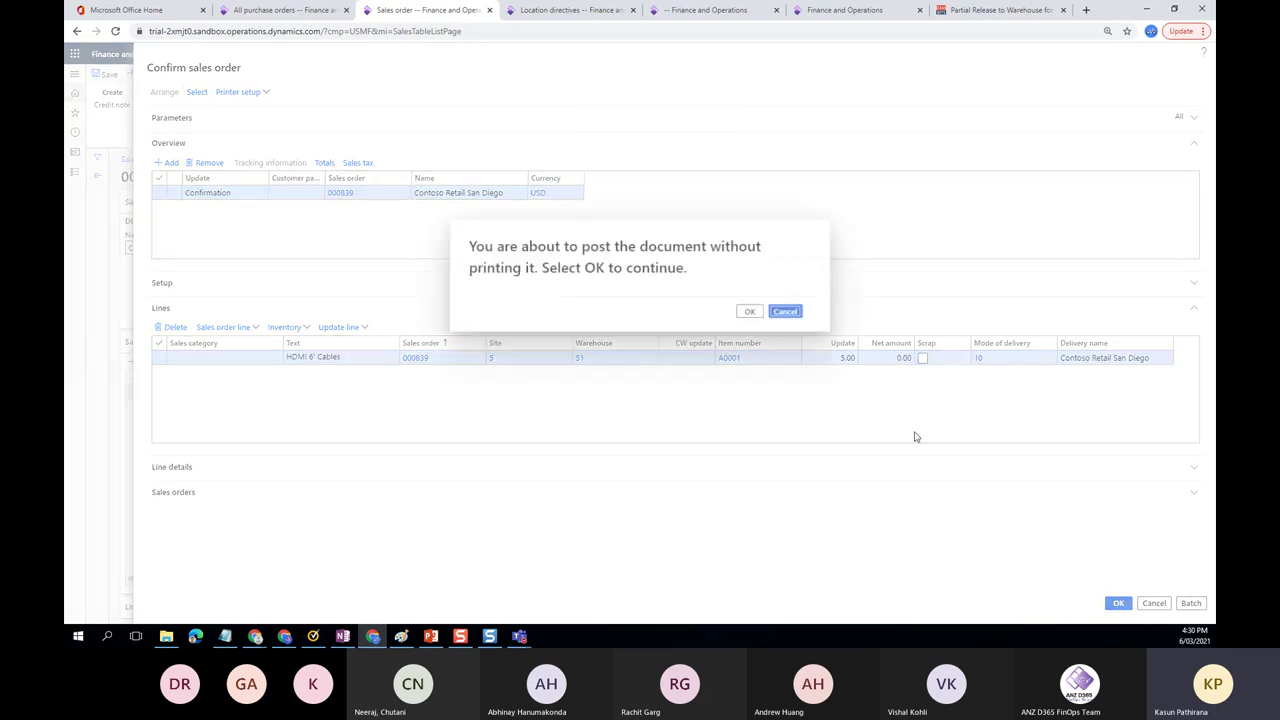
left_click(750, 311)
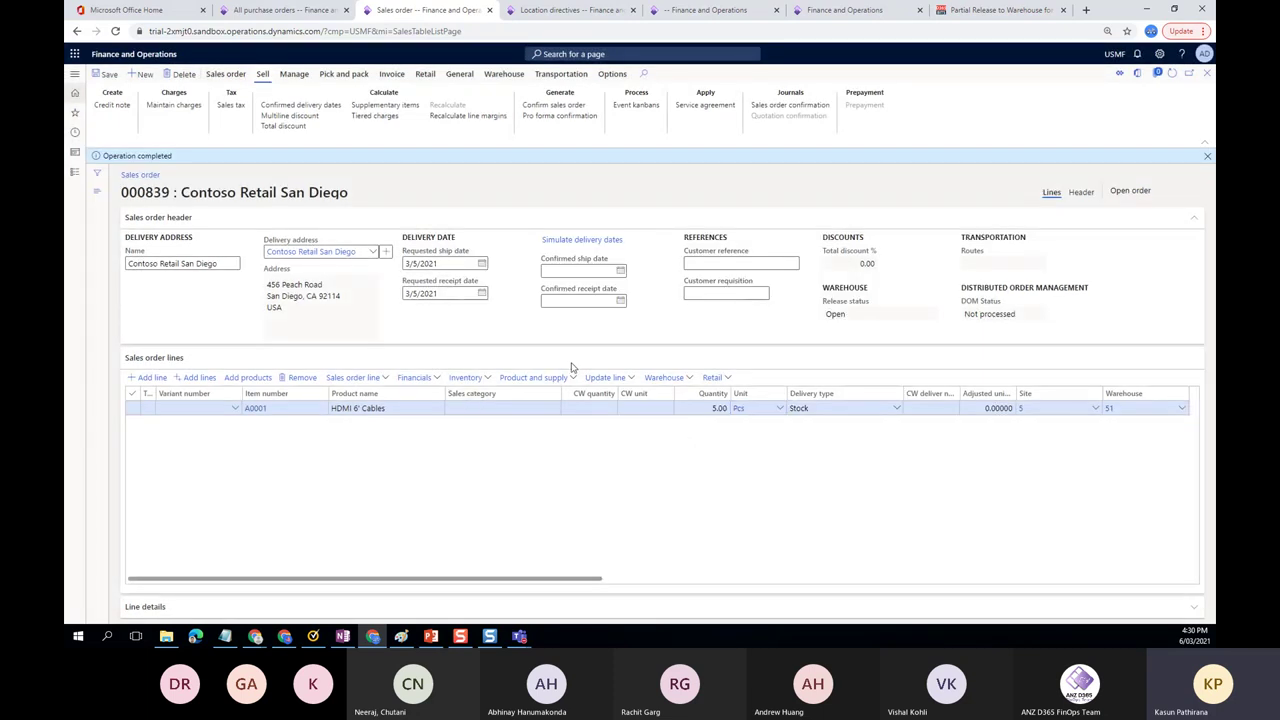
Mark the A0001 sales line against the purchase order transaction with quantity 55 and dismiss the completion message
left_click(490, 378)
left_click(489, 380)
left_click(490, 380)
left_click(500, 112)
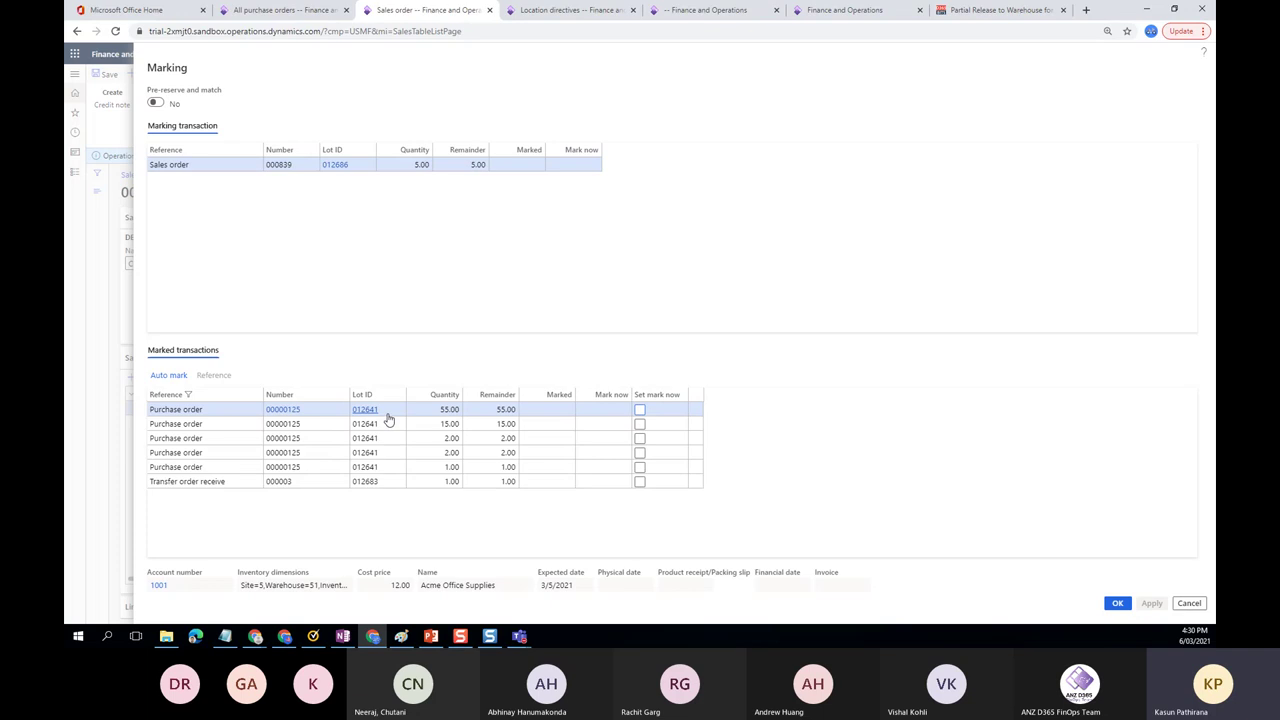
left_click(640, 411)
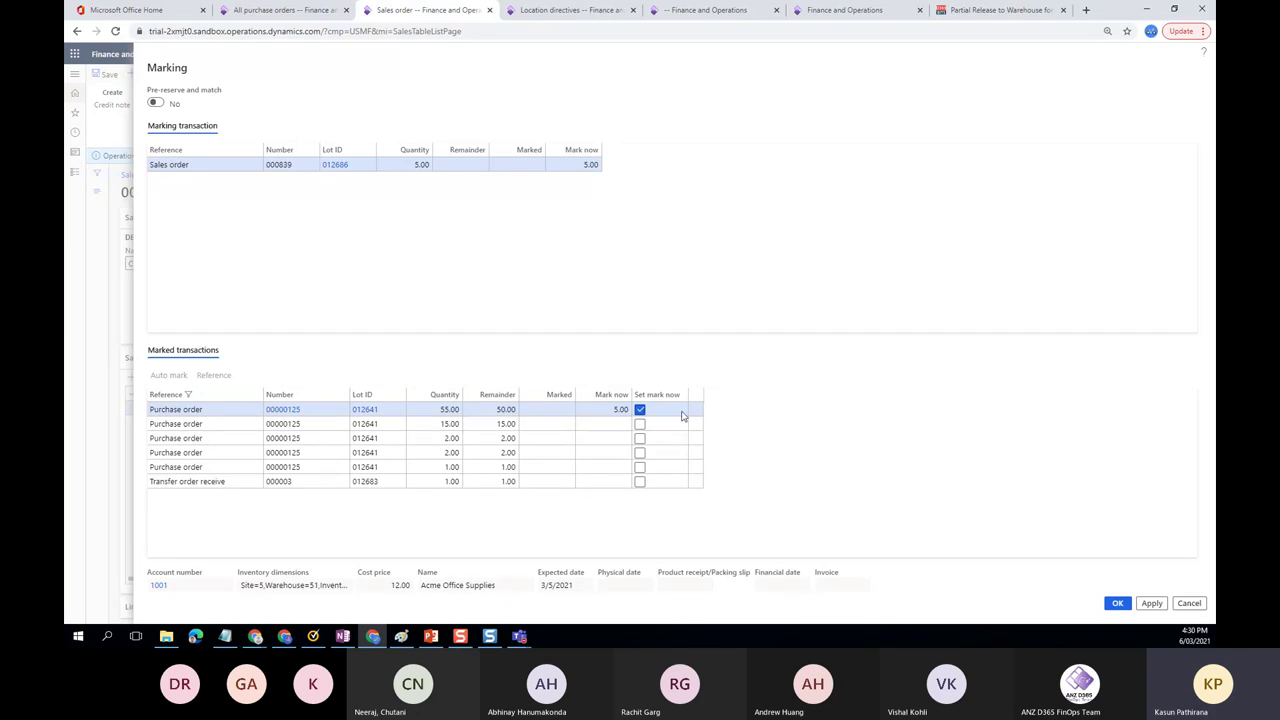
left_click(1126, 607)
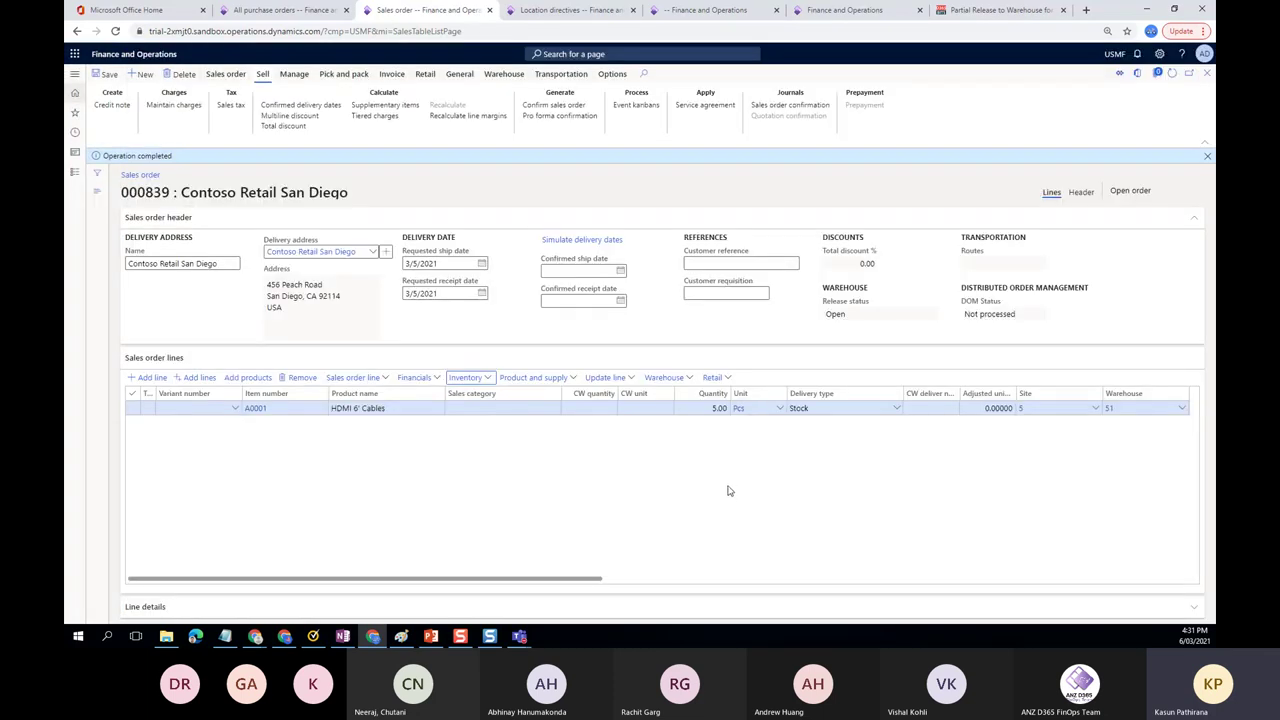
left_click(1206, 160)
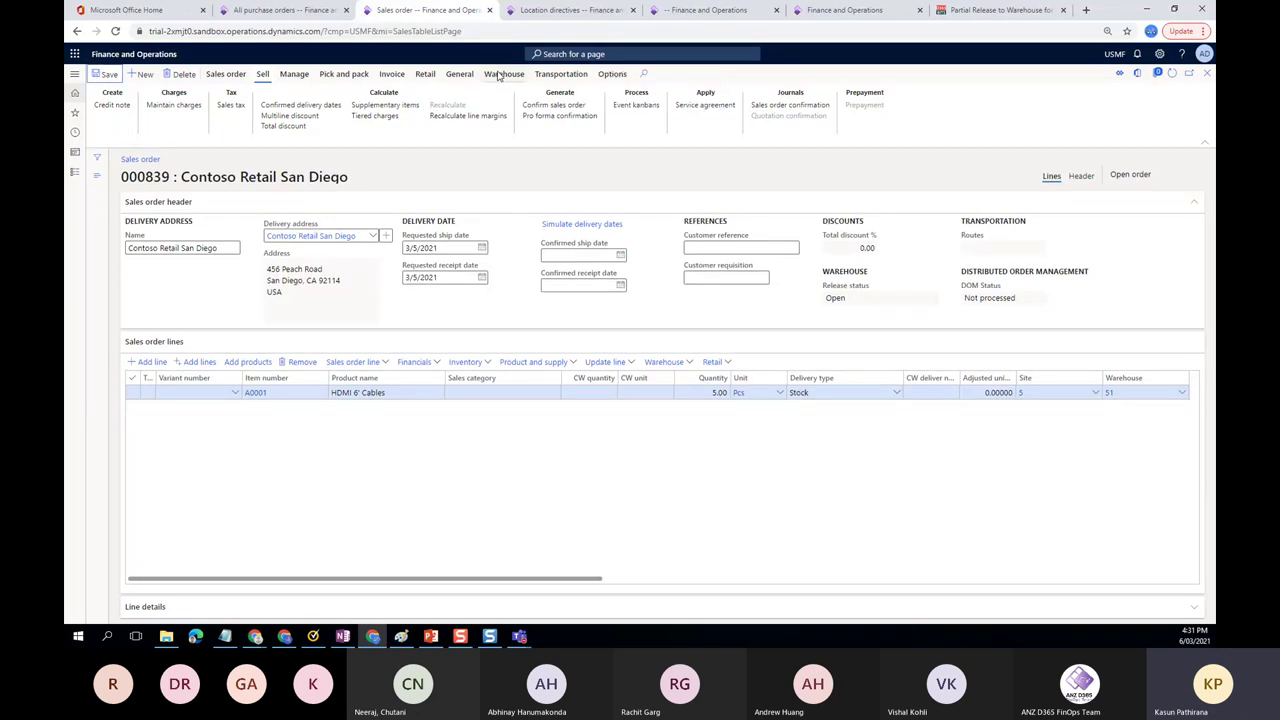
Check the ordered reservation of the A0001 line and release the sales order to the warehouse
left_click(499, 75)
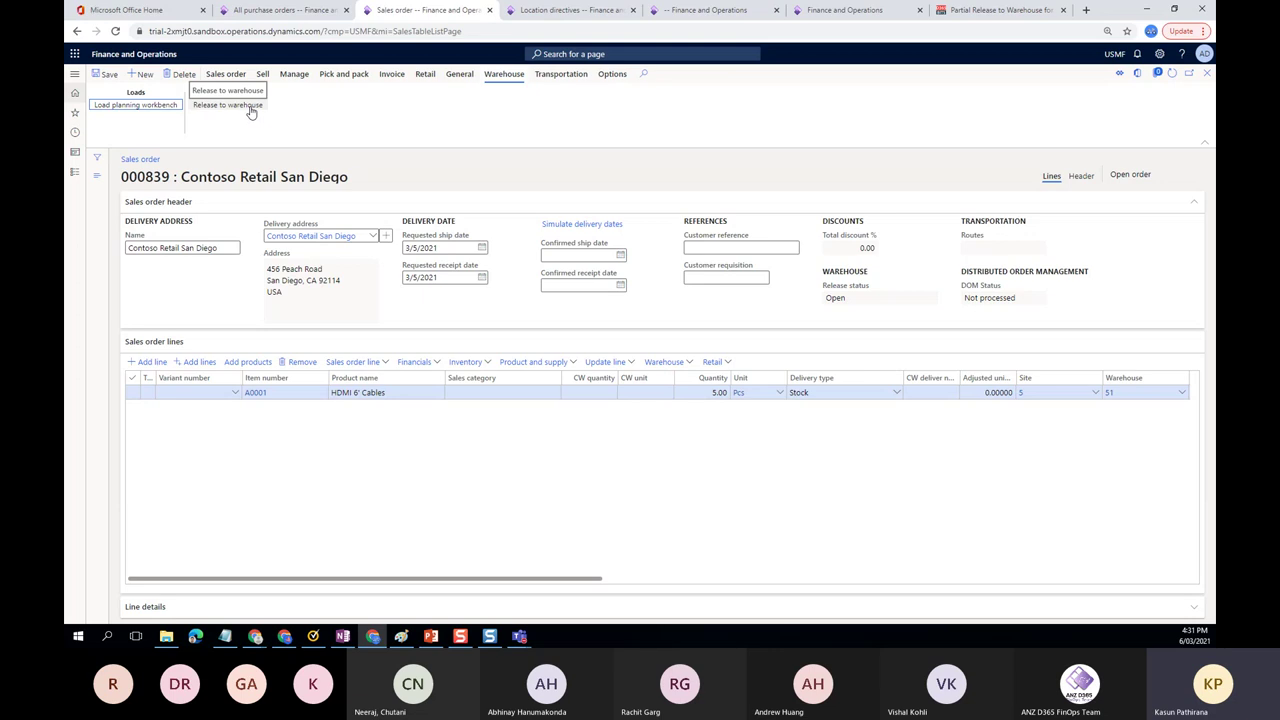
left_click(489, 362)
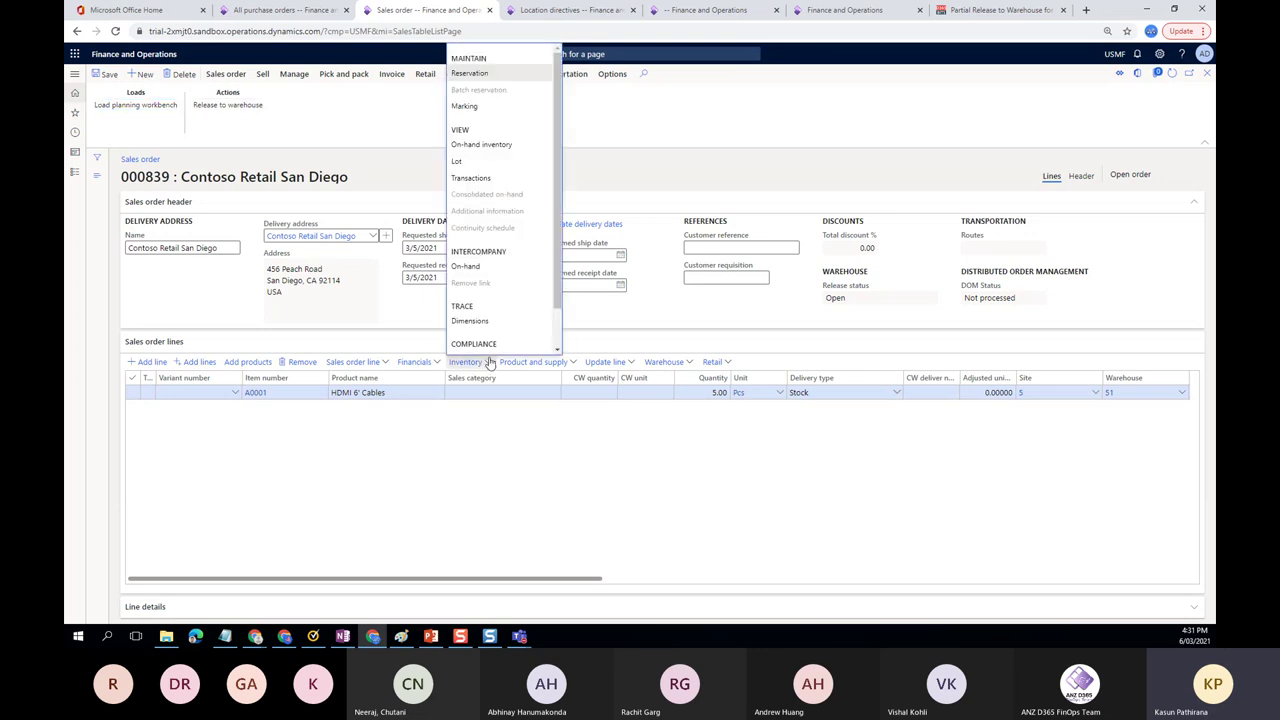
left_click(487, 75)
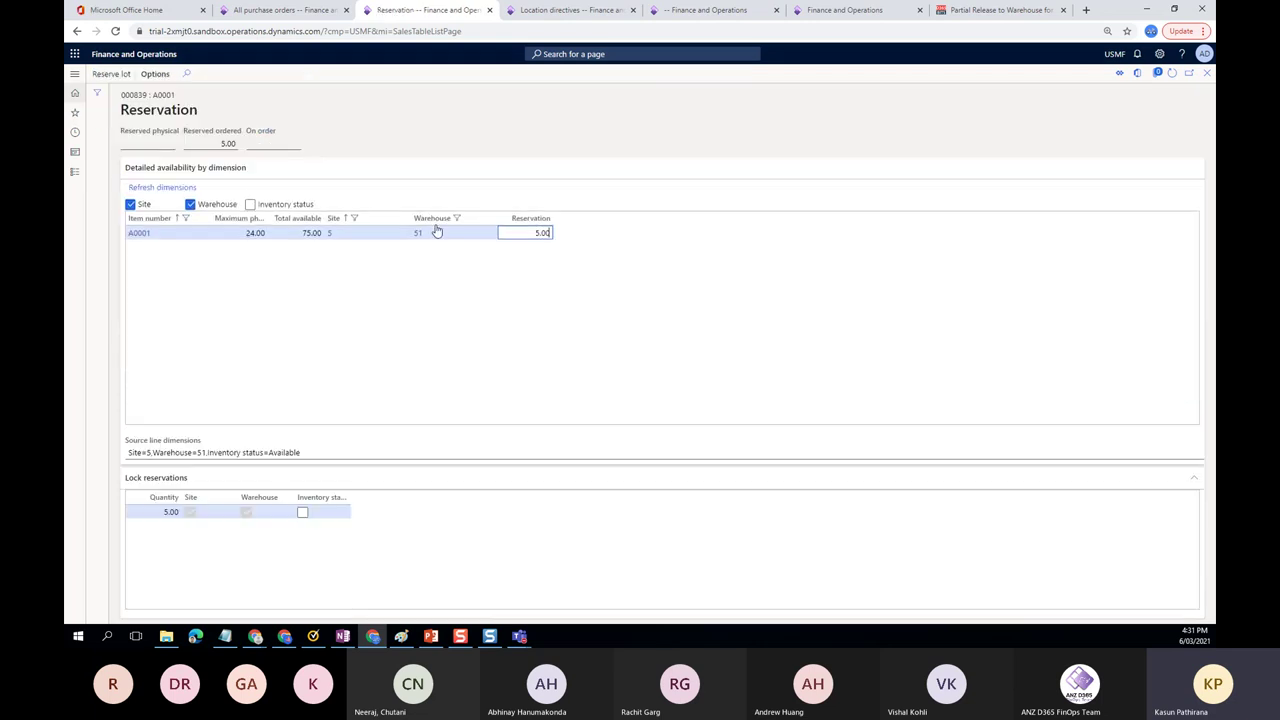
left_click(228, 143)
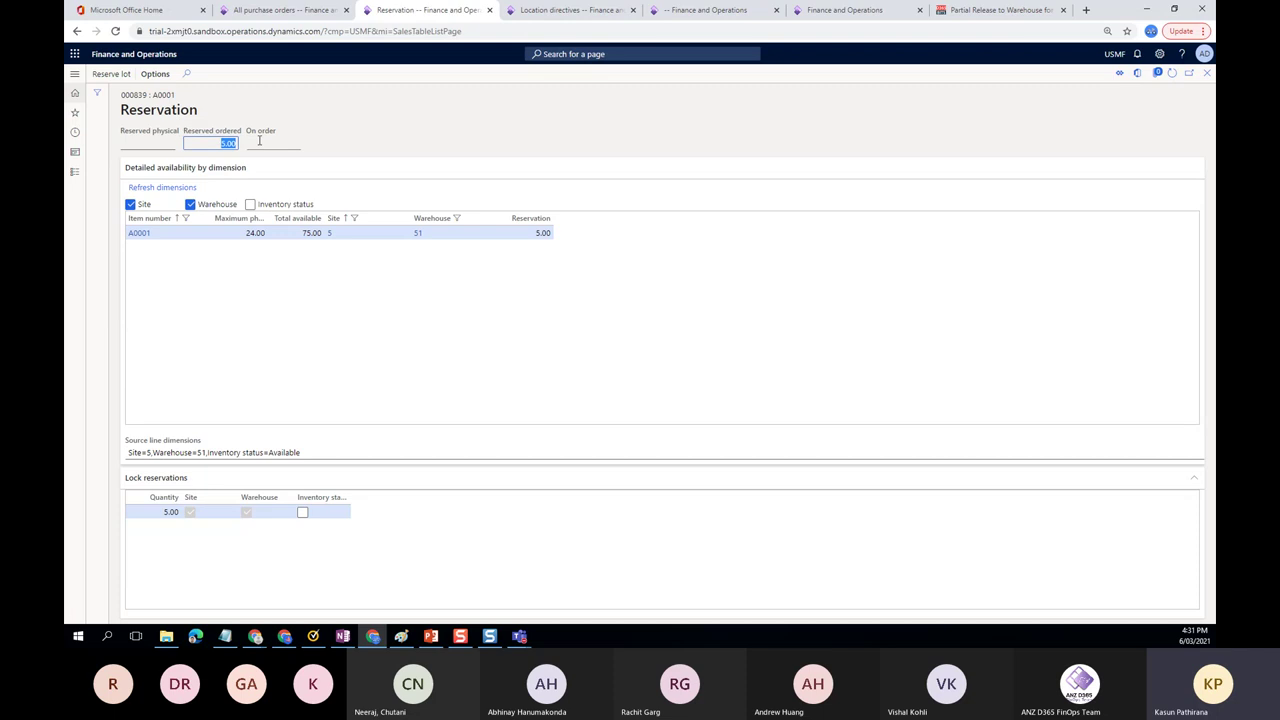
left_click(1207, 83)
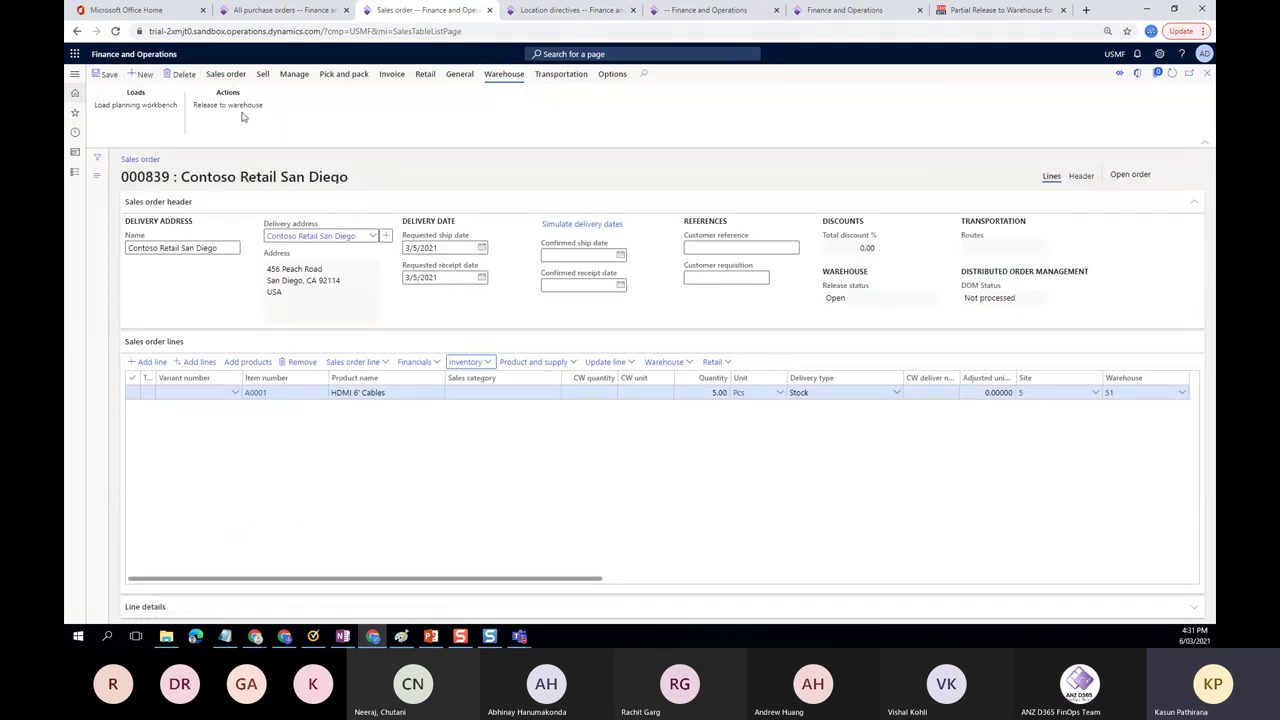
left_click(227, 106)
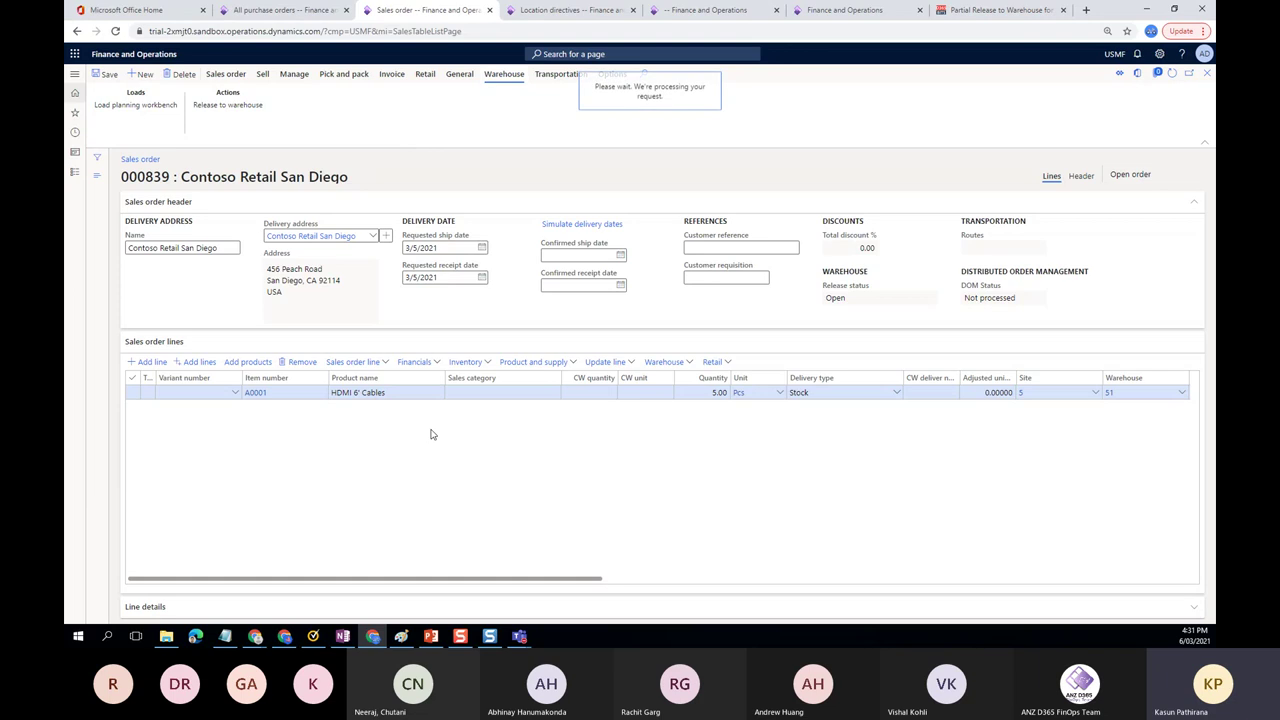
Look for a planned cross docking page through page search and the module list, and return to the sales order
left_click(585, 10)
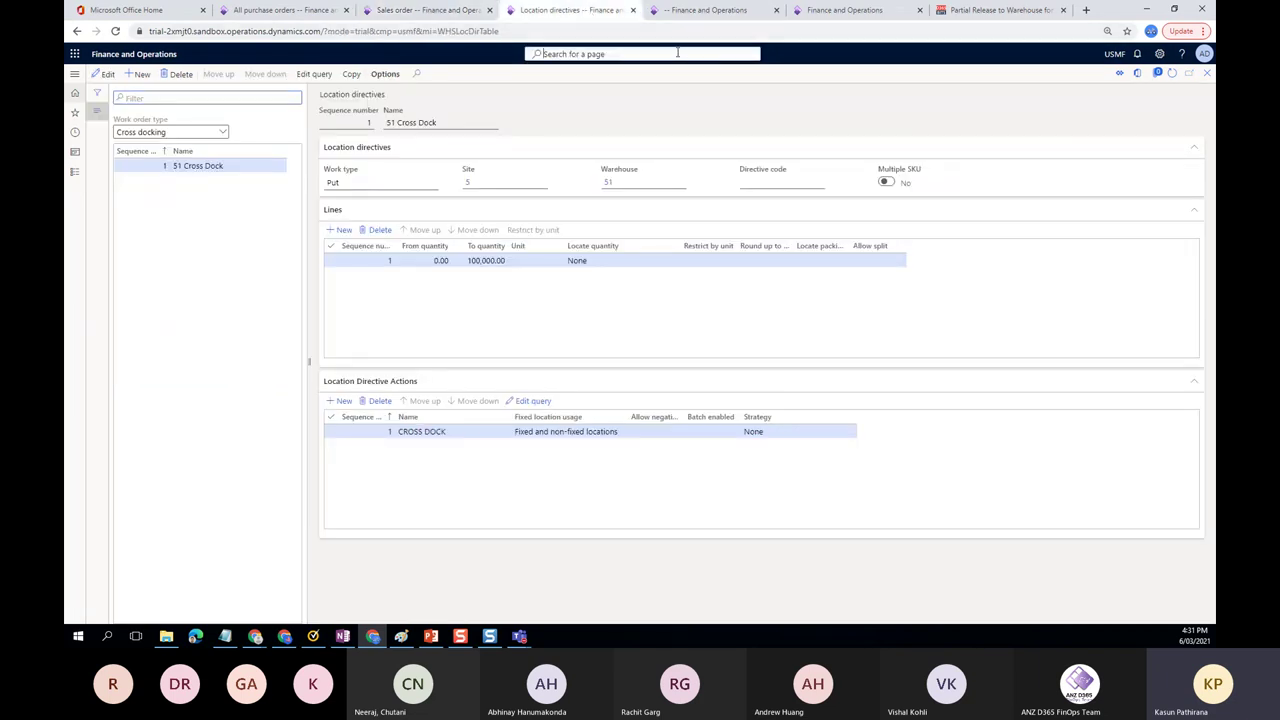
type("planned cr")
left_click(74, 73)
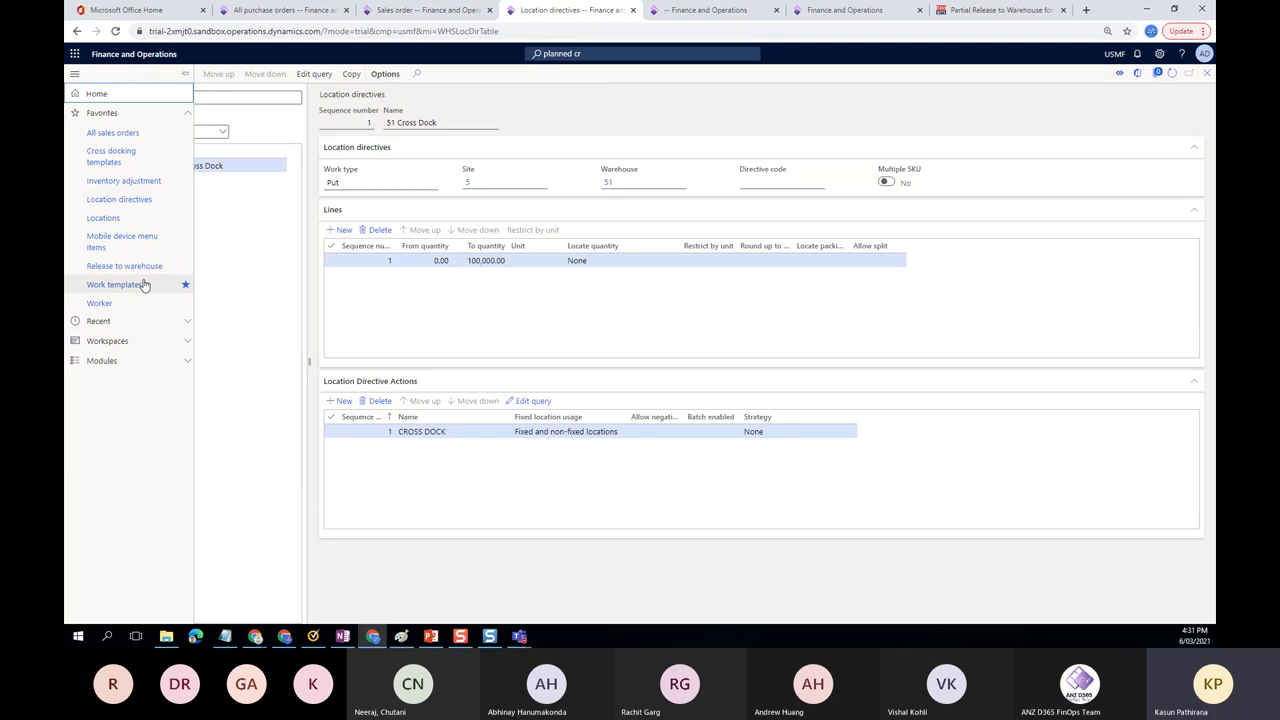
left_click(136, 360)
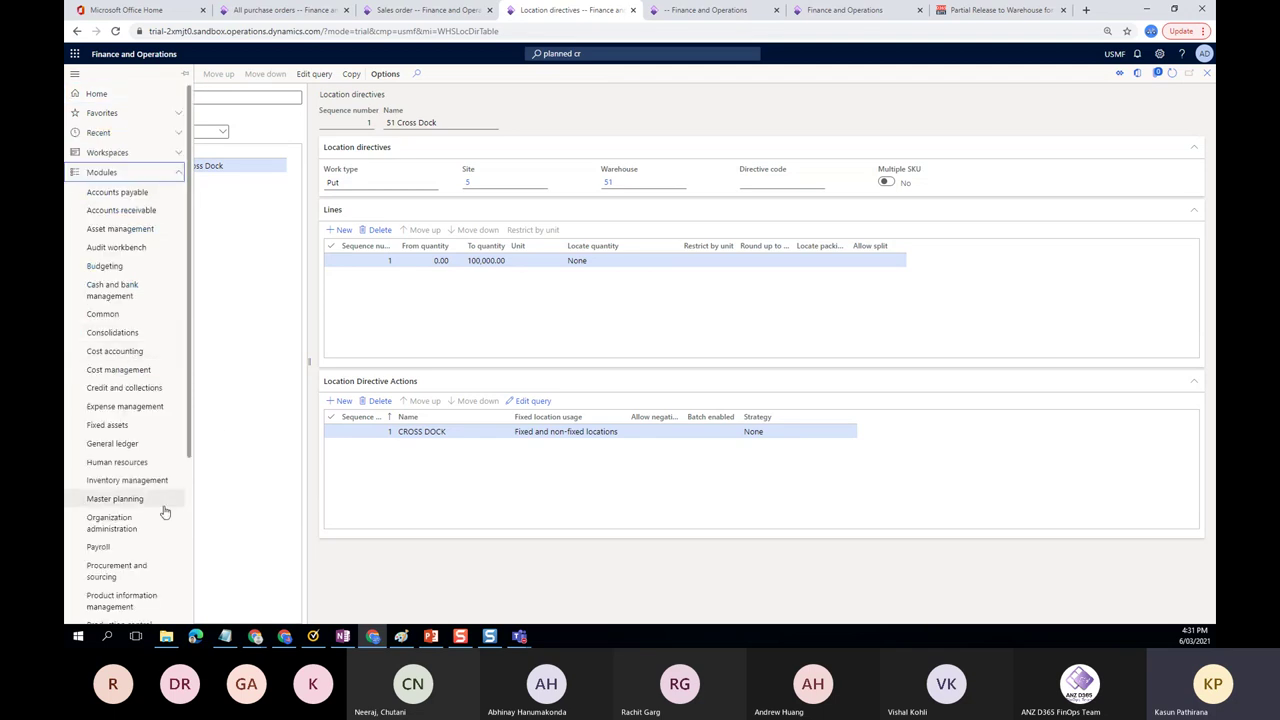
scroll(166, 508, "down", 3)
left_click(597, 55)
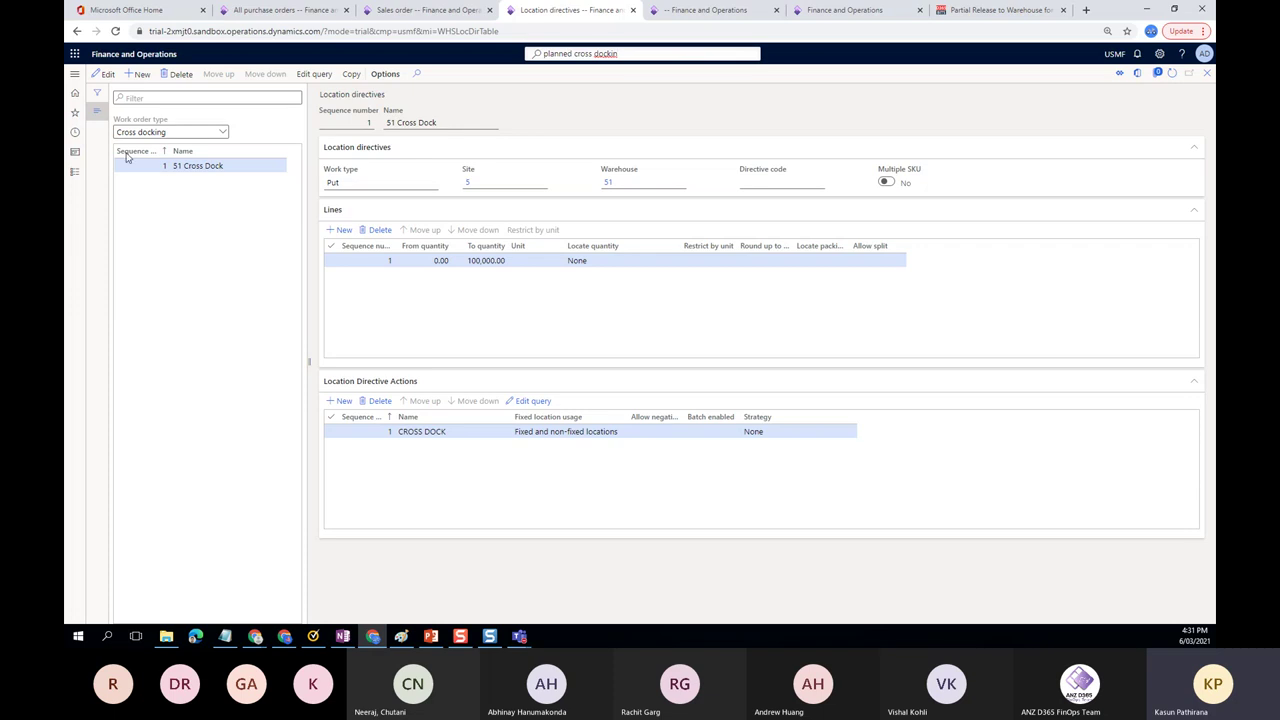
left_click(424, 12)
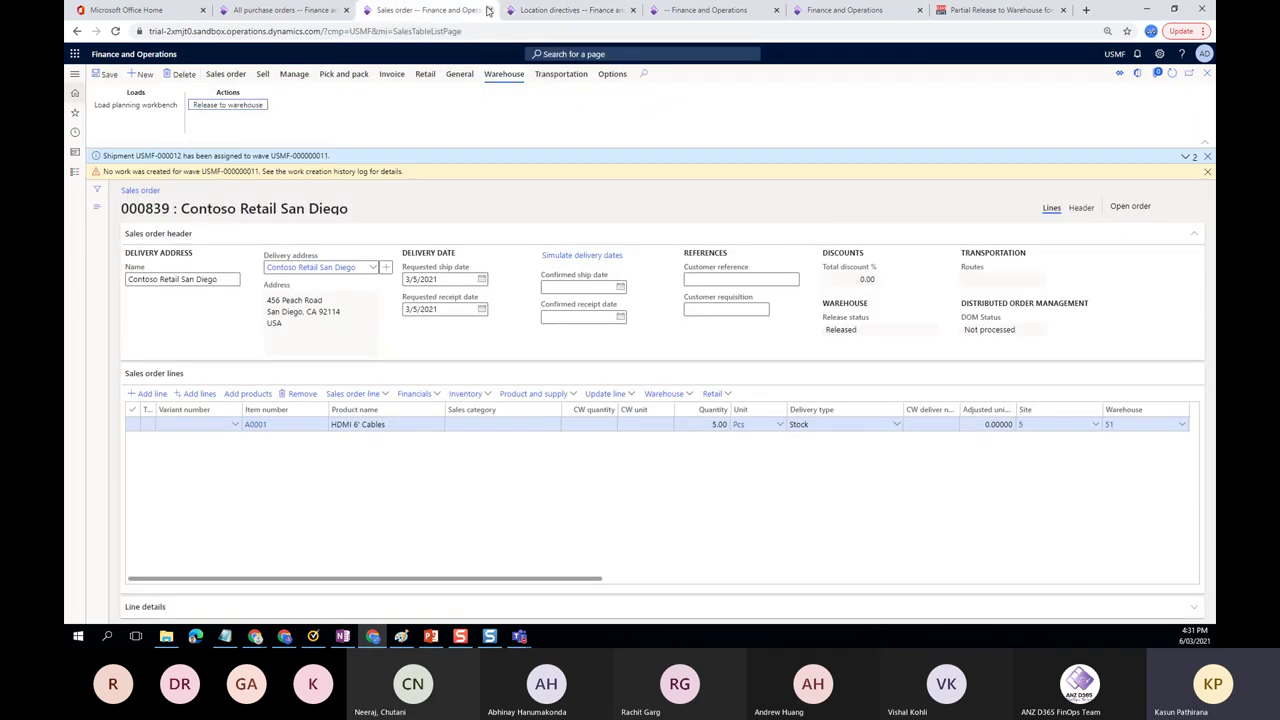
left_click(553, 9)
left_click(428, 12)
Open the load details for the A0001 sales line and check the planned cross docking quantity on its load line
left_click(691, 396)
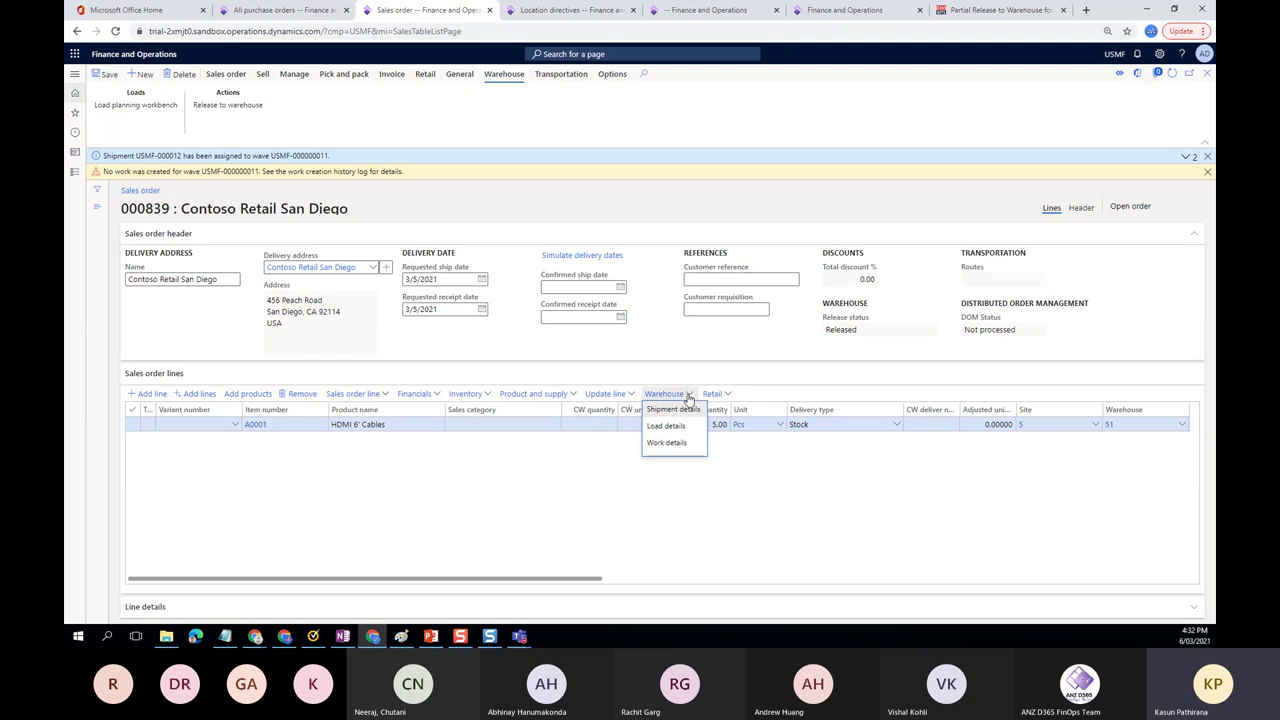
left_click(680, 441)
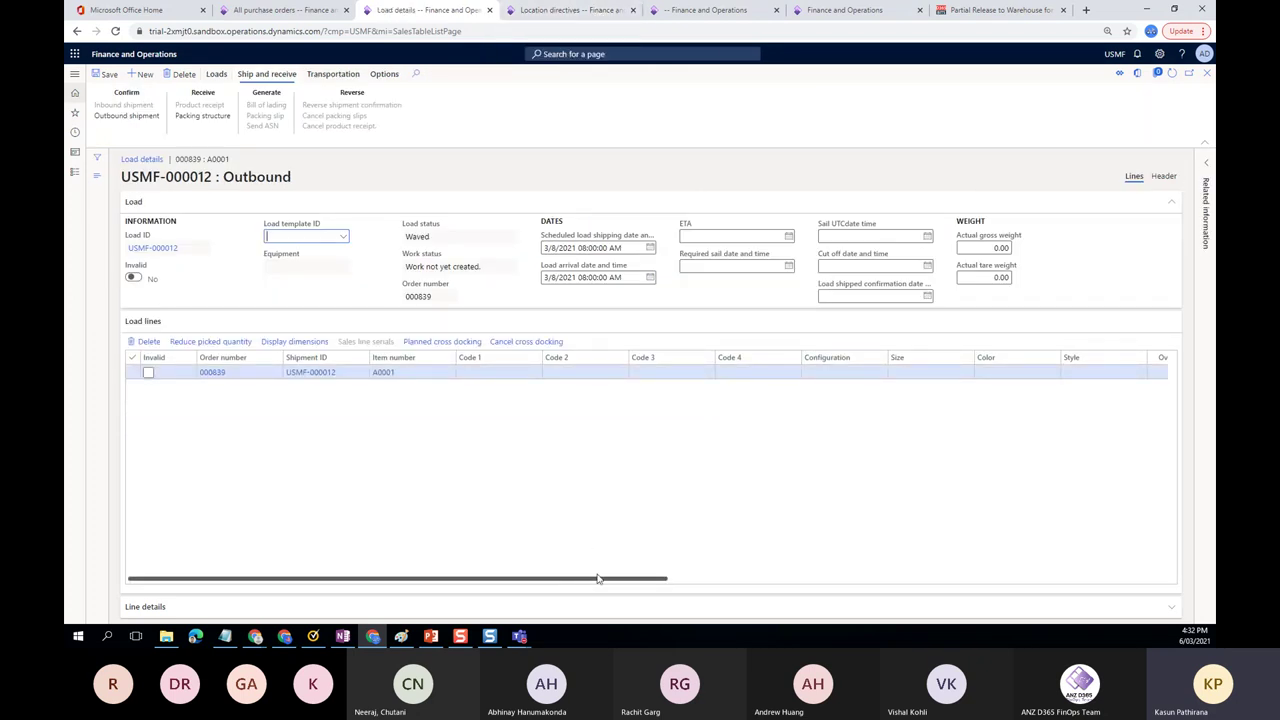
left_click_drag(597, 578, 1133, 587)
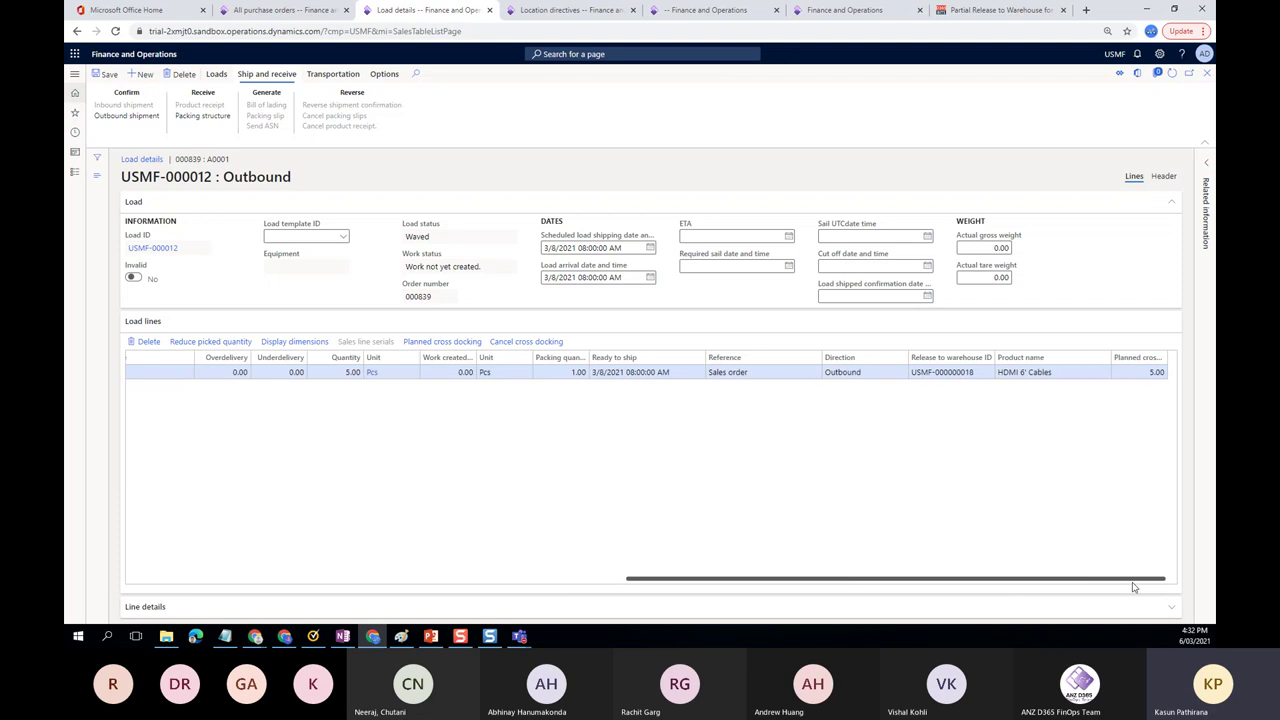
left_click(1147, 372)
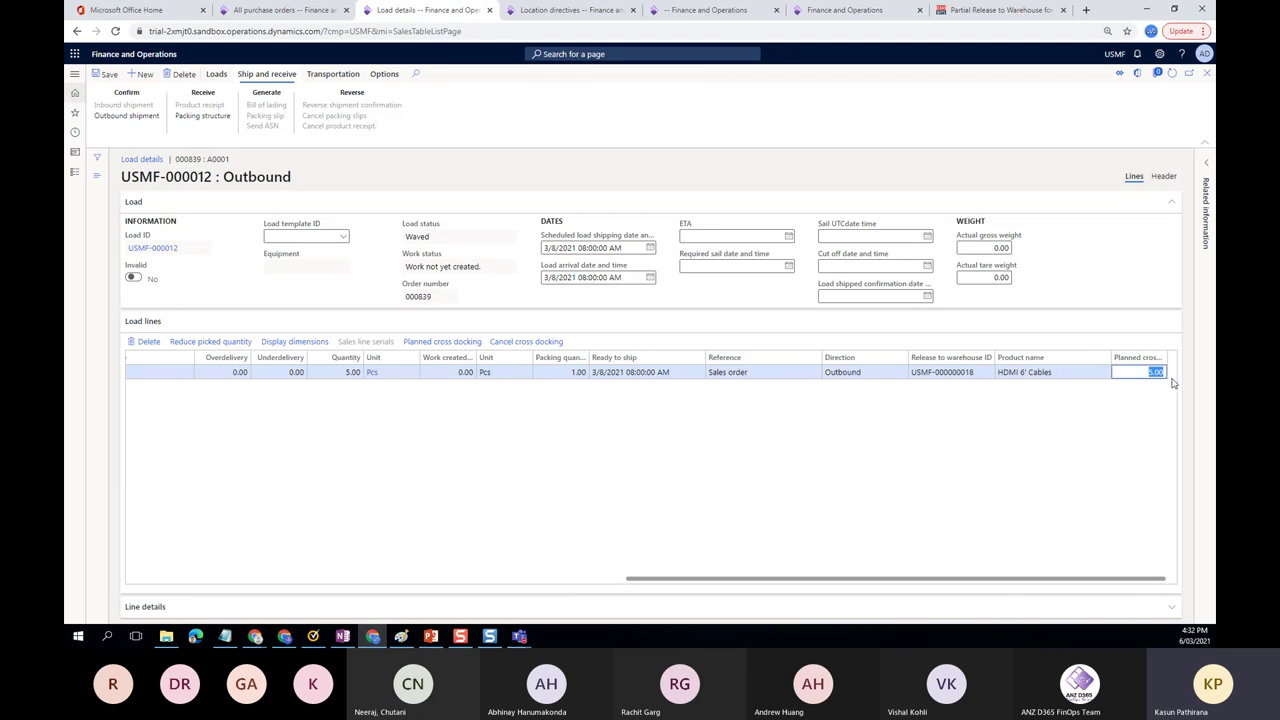
left_click_drag(1174, 356, 1109, 356)
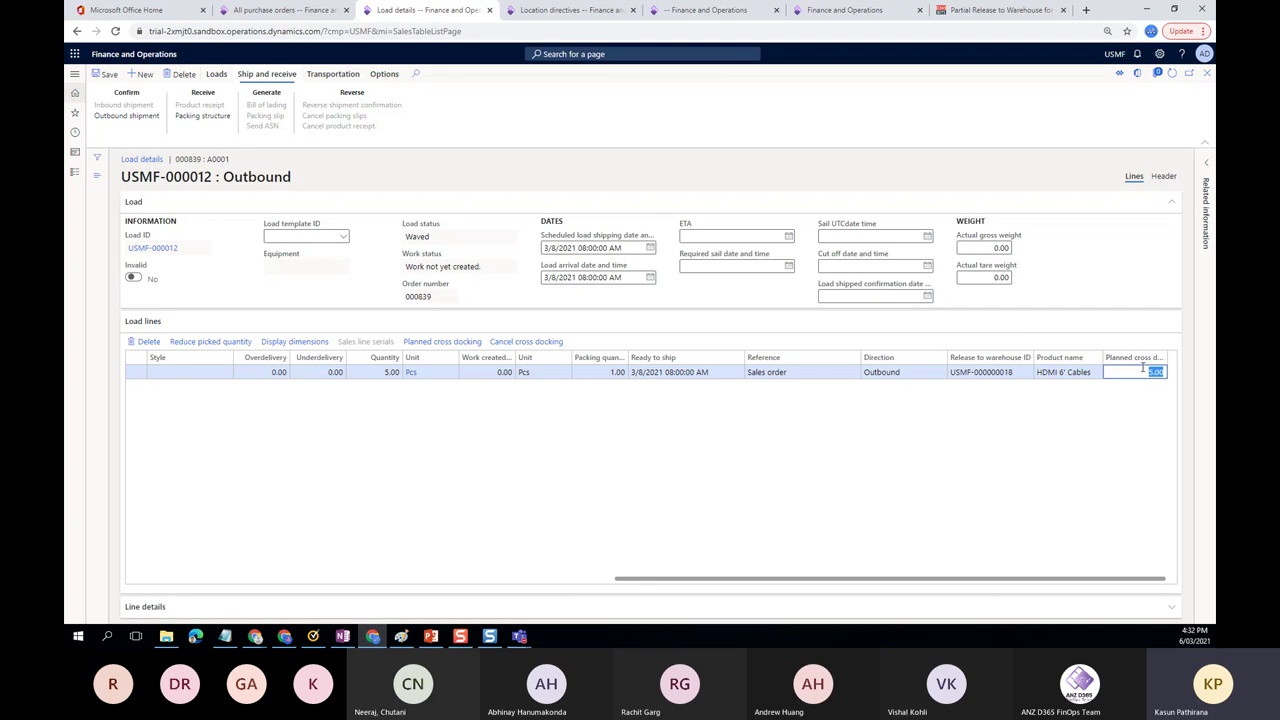
left_click_drag(1110, 577, 560, 631)
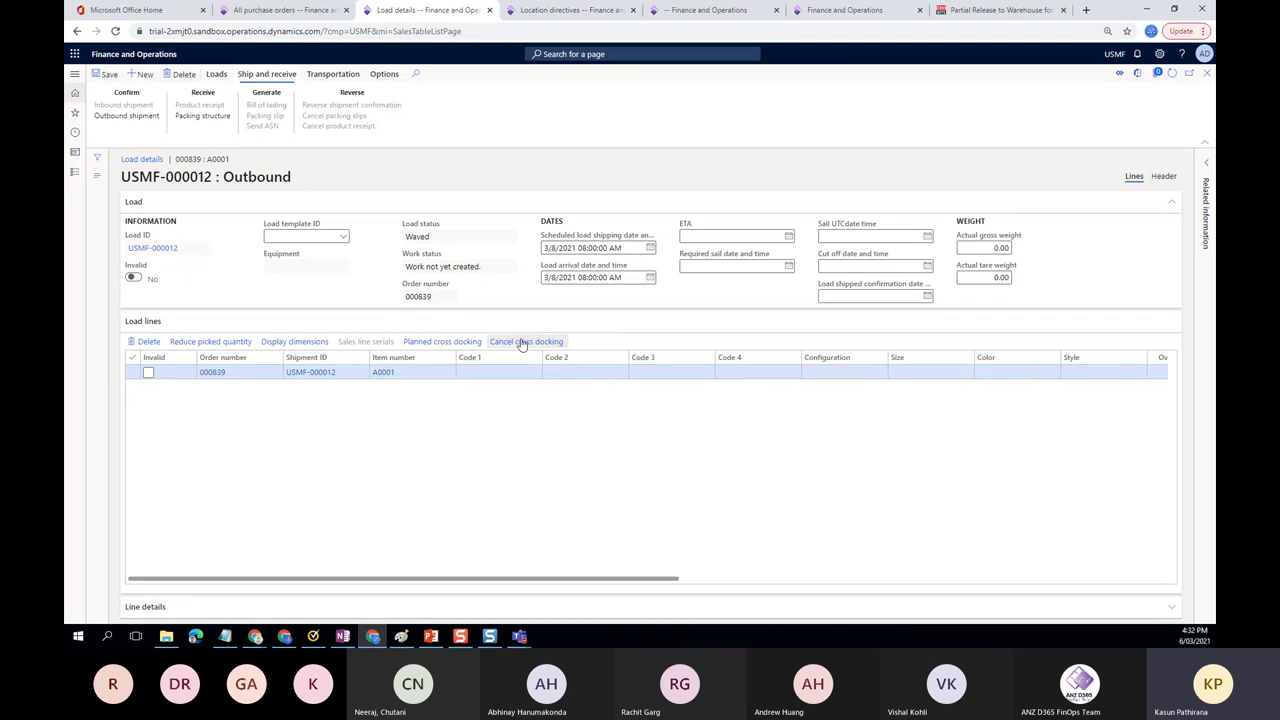
Open the planned cross docking records of the load line and inspect the supply order number
left_click(455, 342)
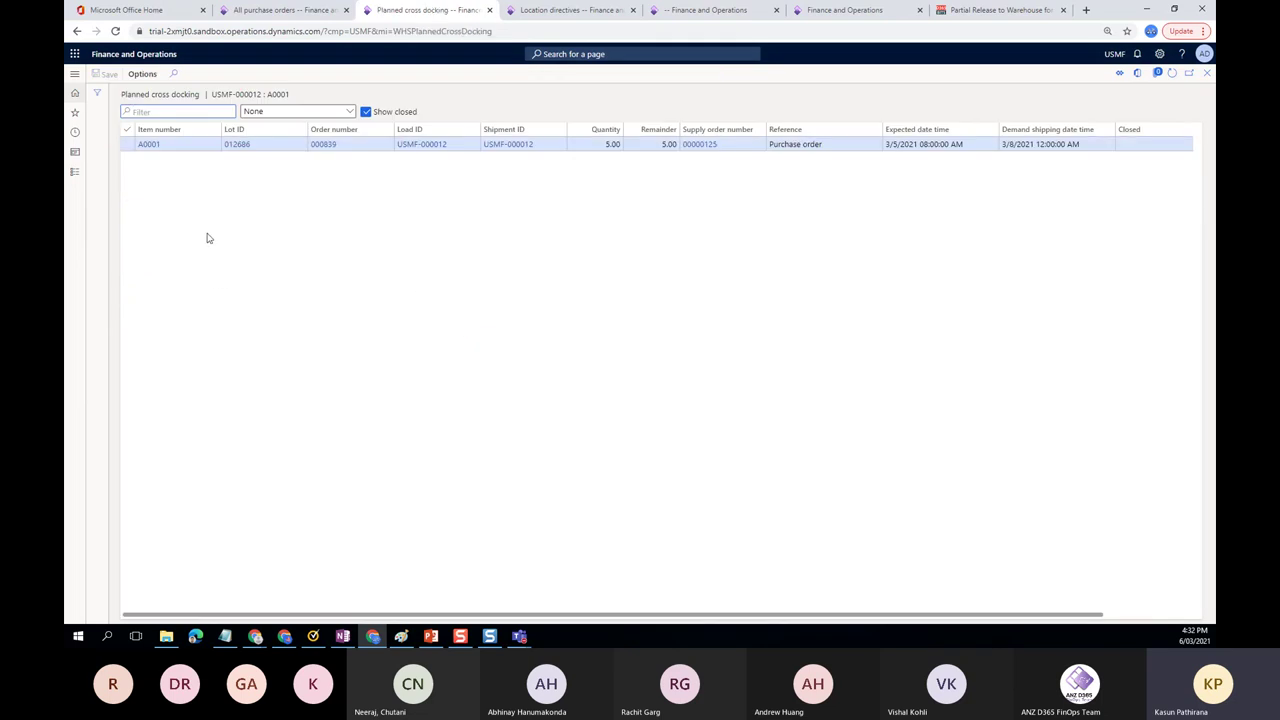
left_click(726, 144)
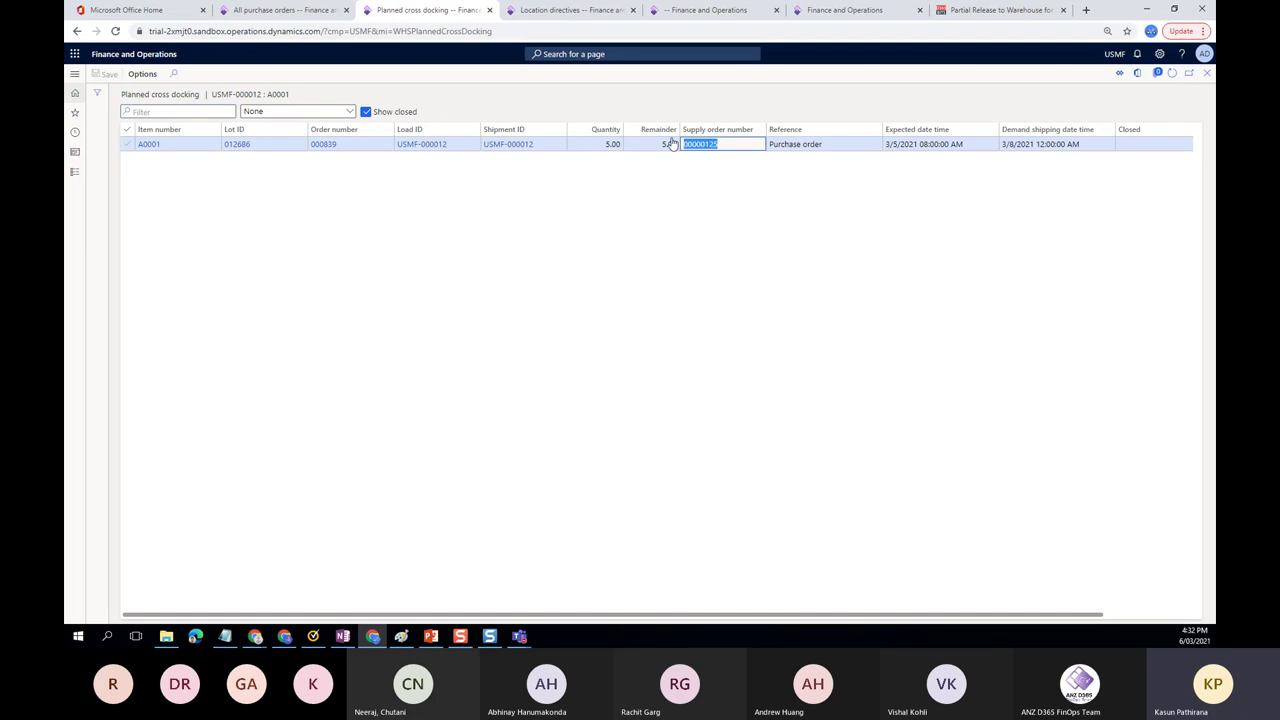
Inspect the reference, supply order, sales order, remainder and closed fields of the A0001 planned cross docking record
left_click(832, 145)
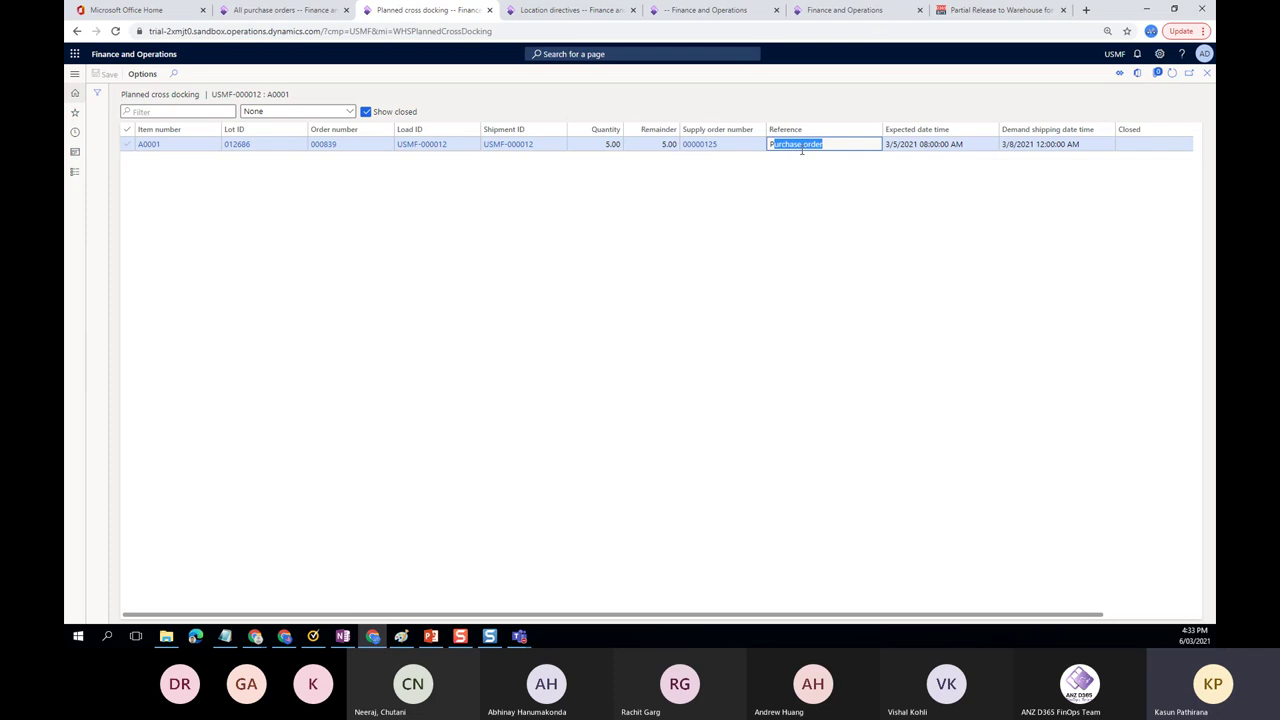
left_click(737, 150)
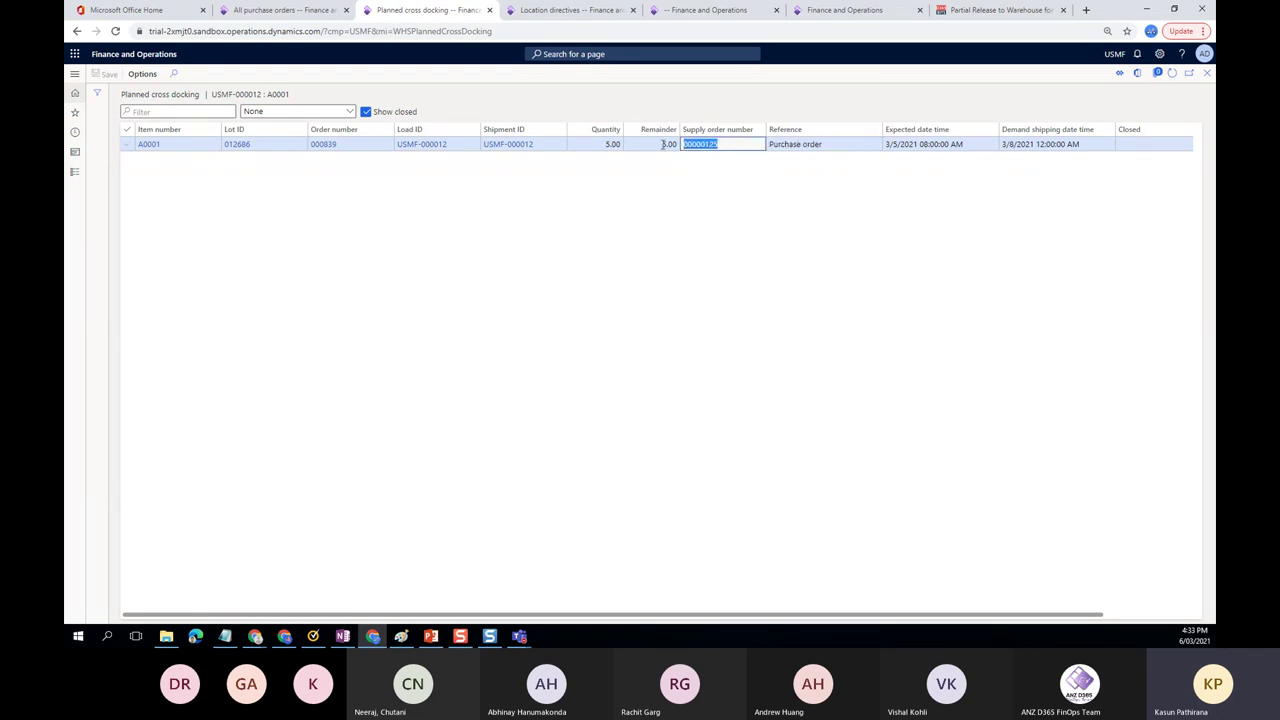
left_click(345, 146)
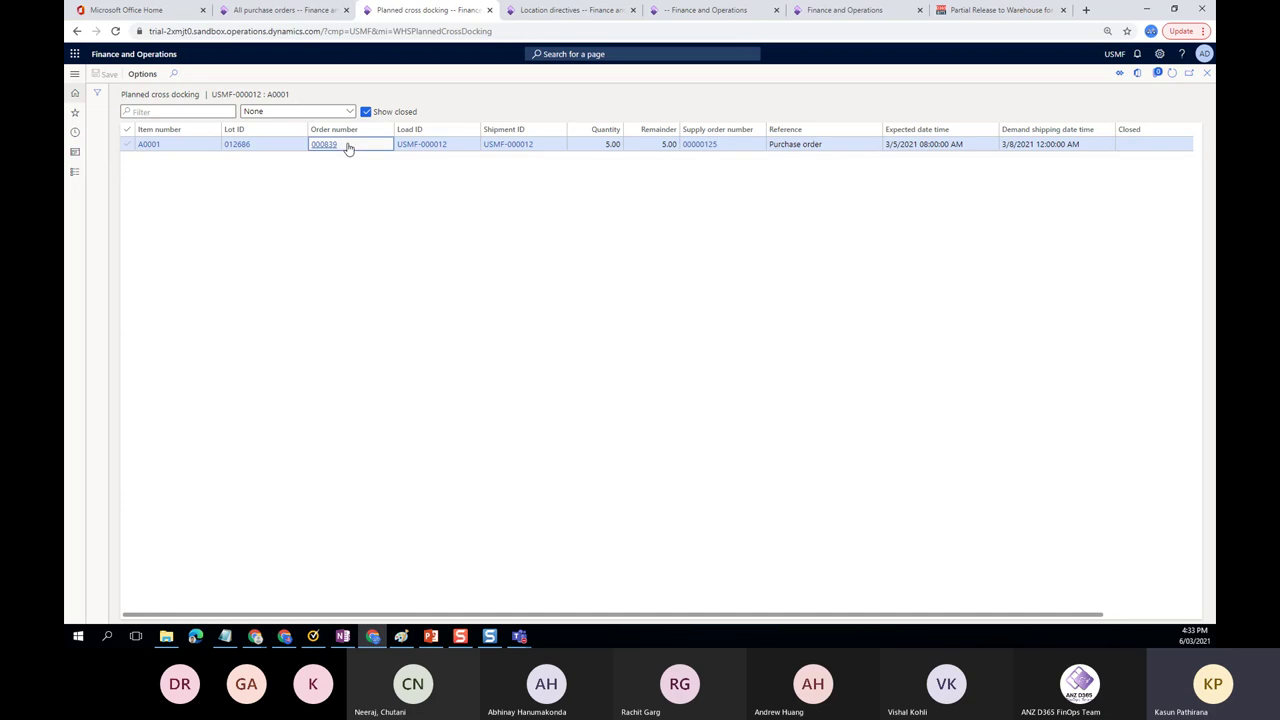
left_click(655, 144)
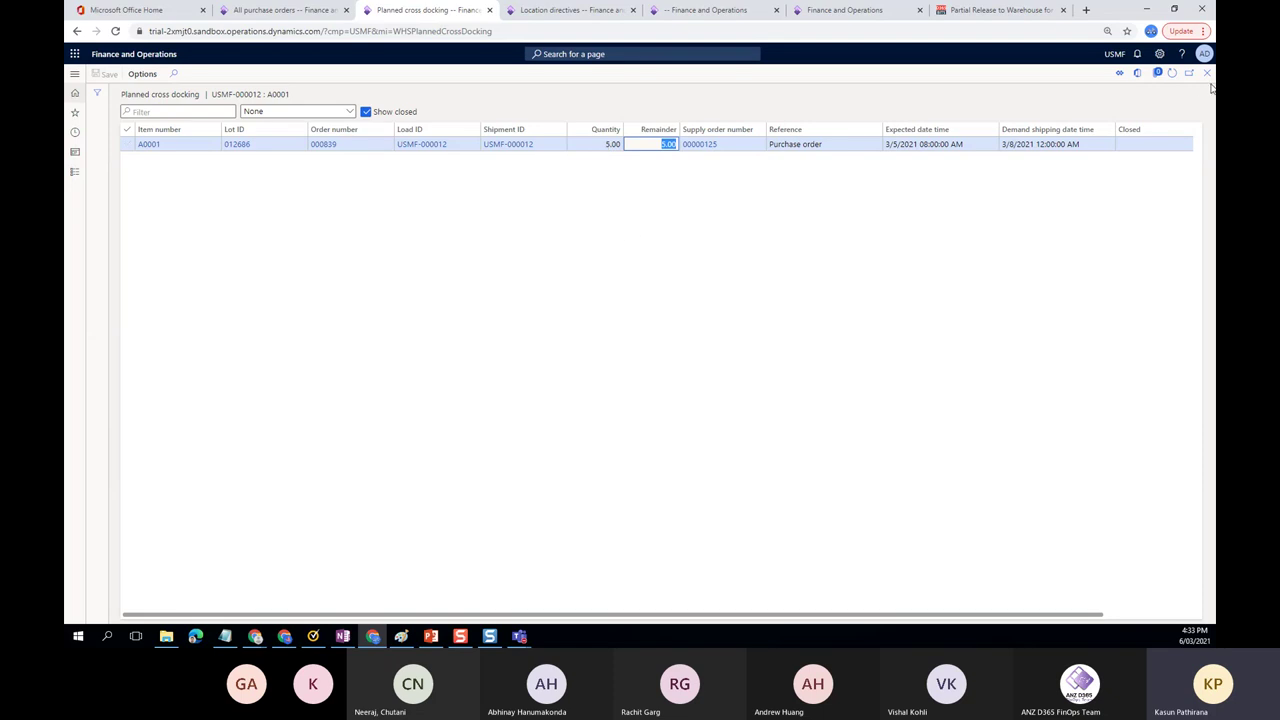
left_click(1150, 146)
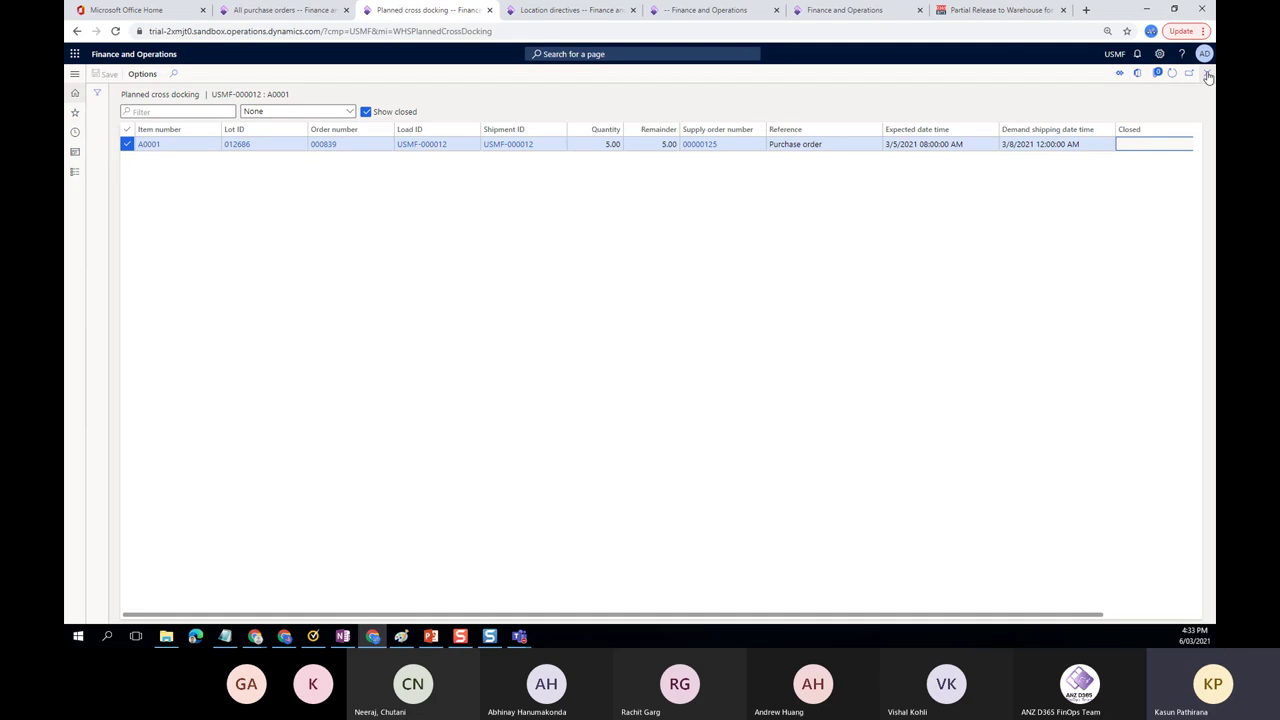
Find the Planned cross docking inquiry in the Warehouse management module and open it in place of the location directives
left_click(600, 10)
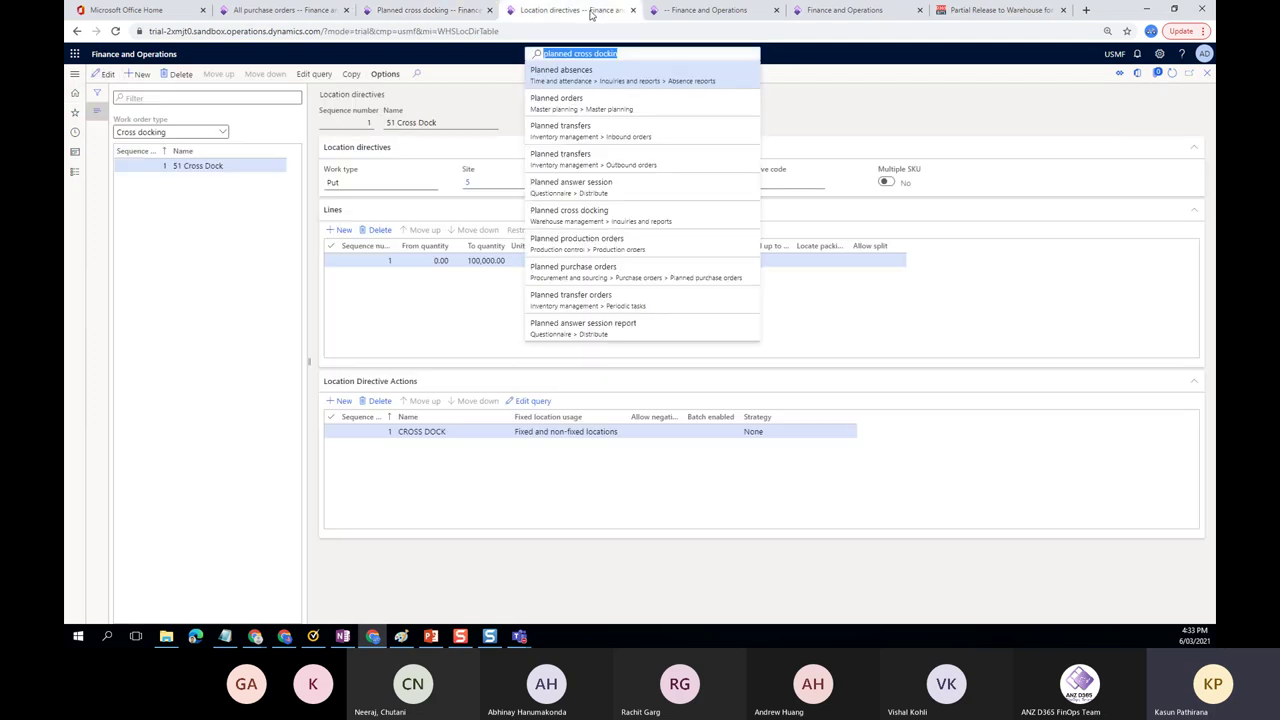
left_click(650, 55)
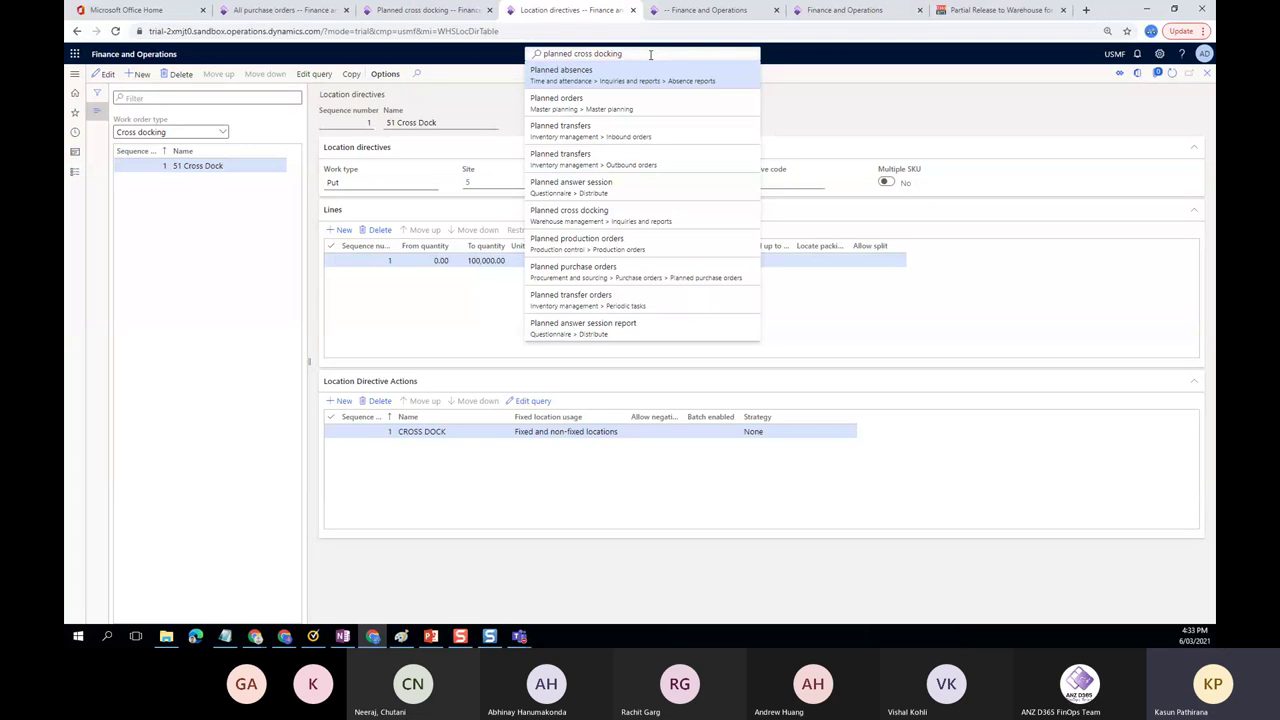
left_click(80, 172)
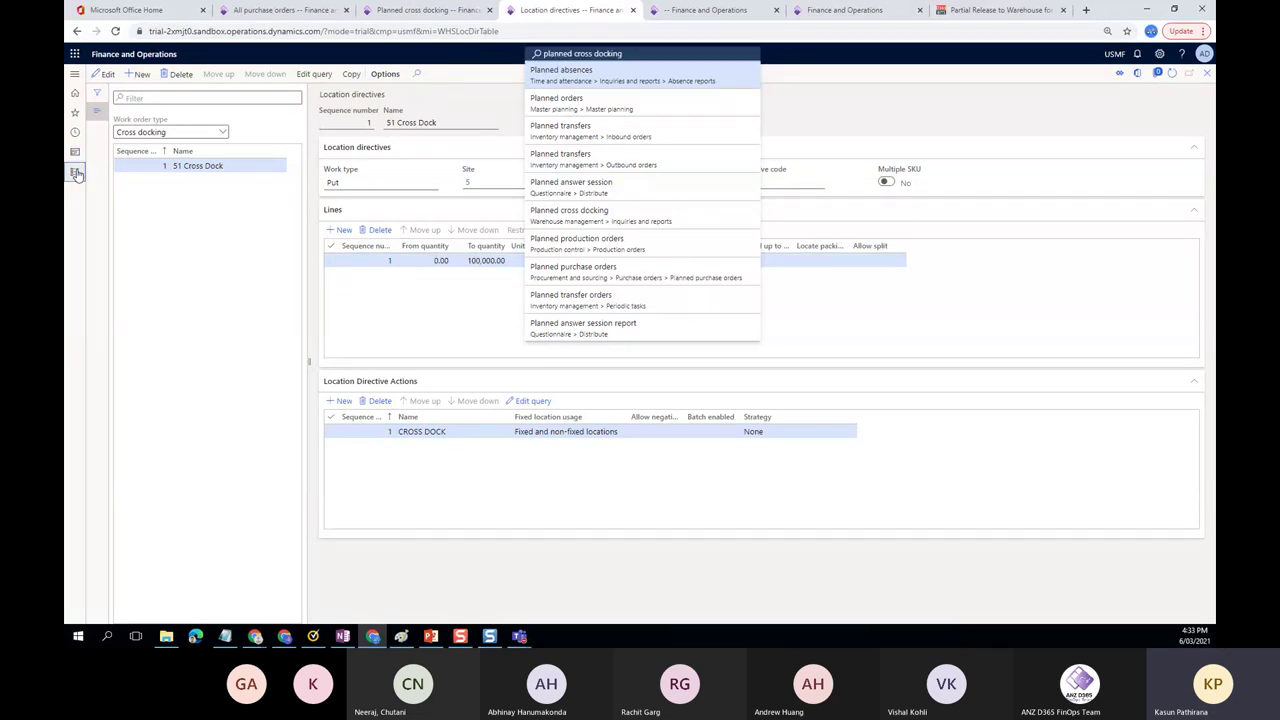
scroll(137, 300, "down", 3)
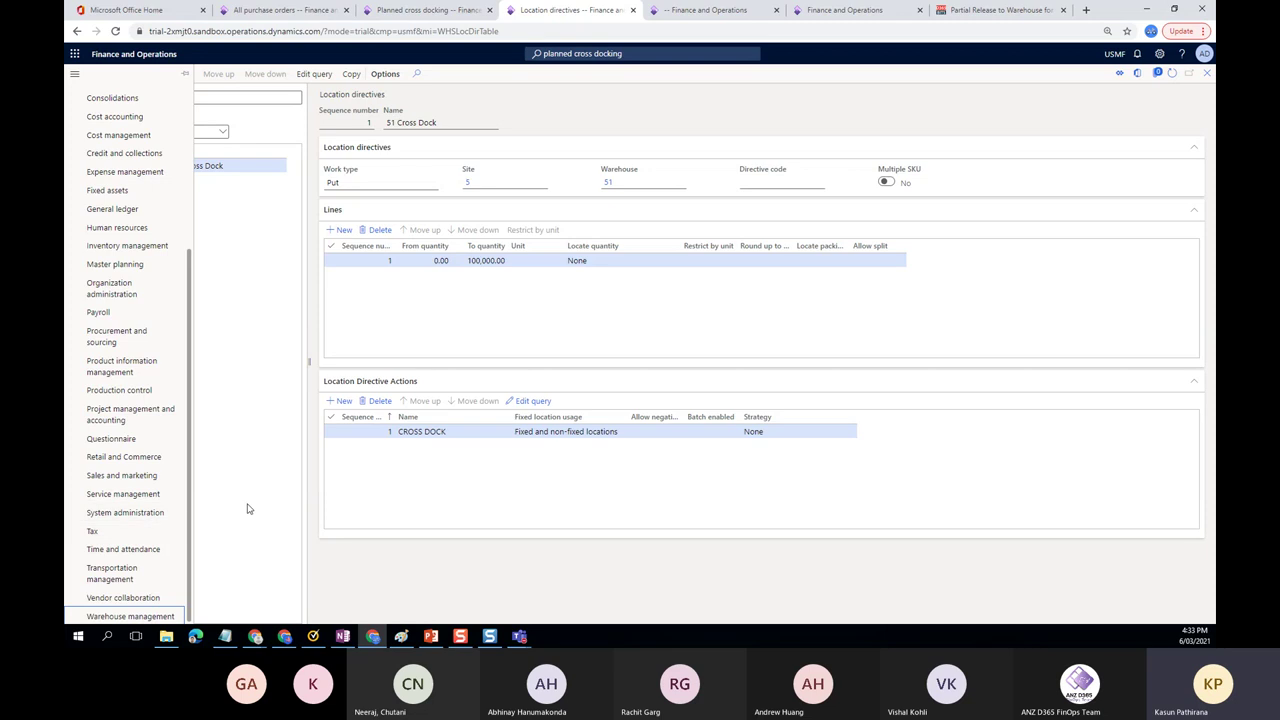
left_click(140, 615)
key("ctrl+f")
type("plann")
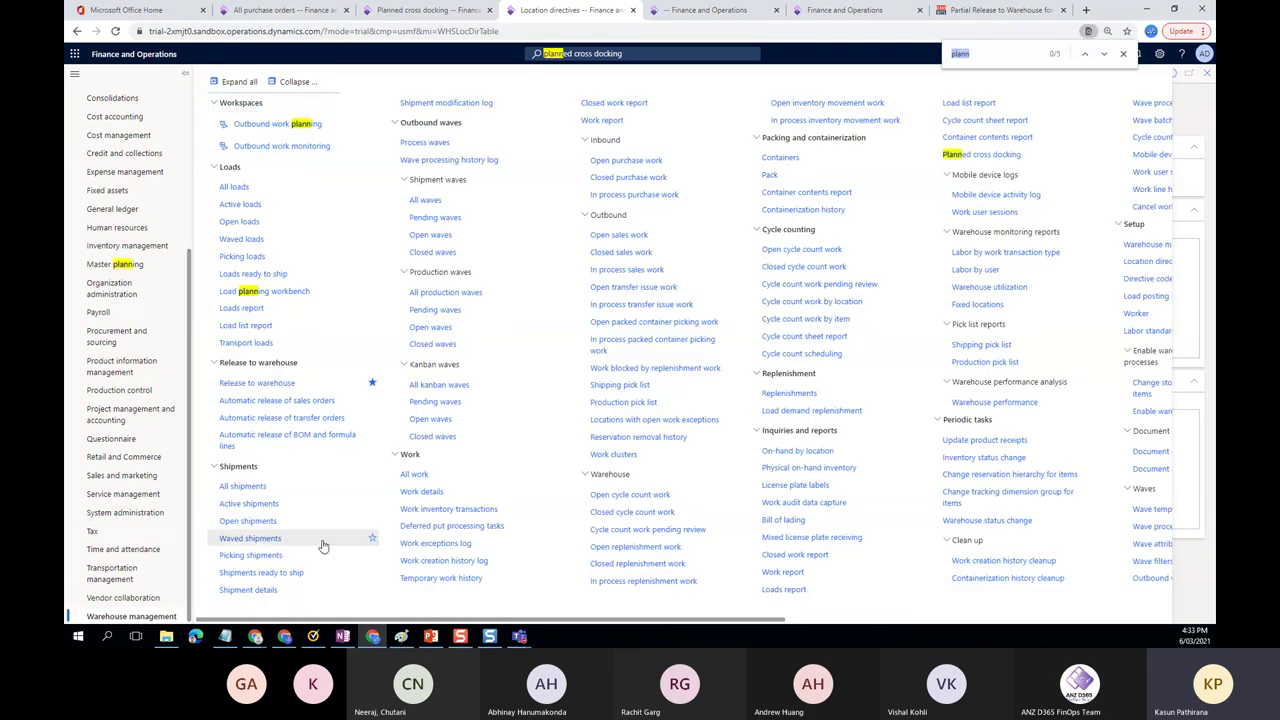
type("ed c")
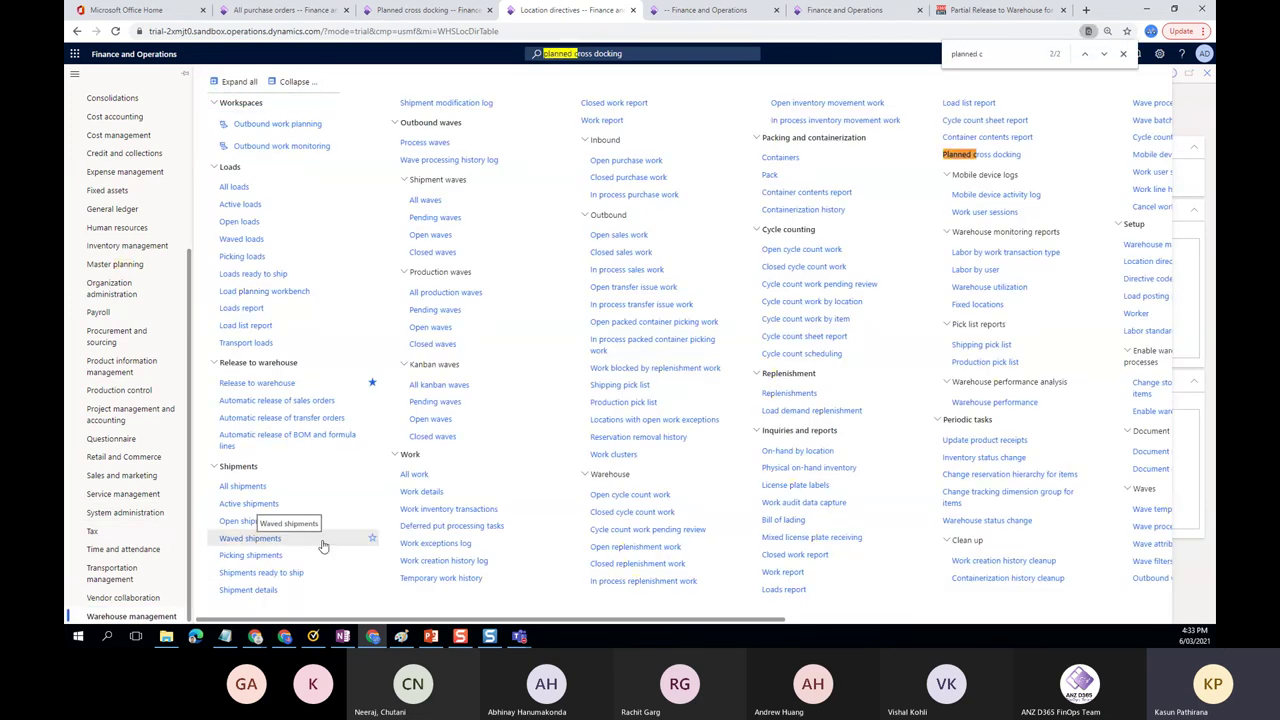
left_click(995, 158)
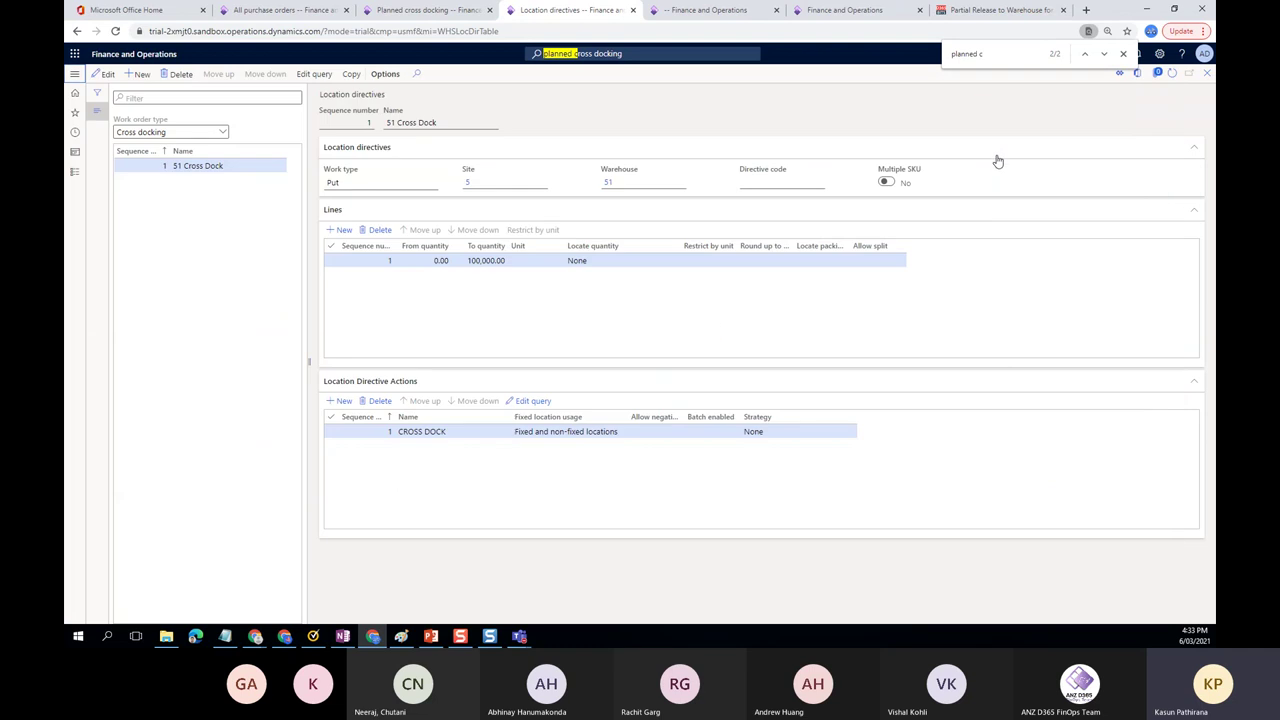
left_click(1123, 53)
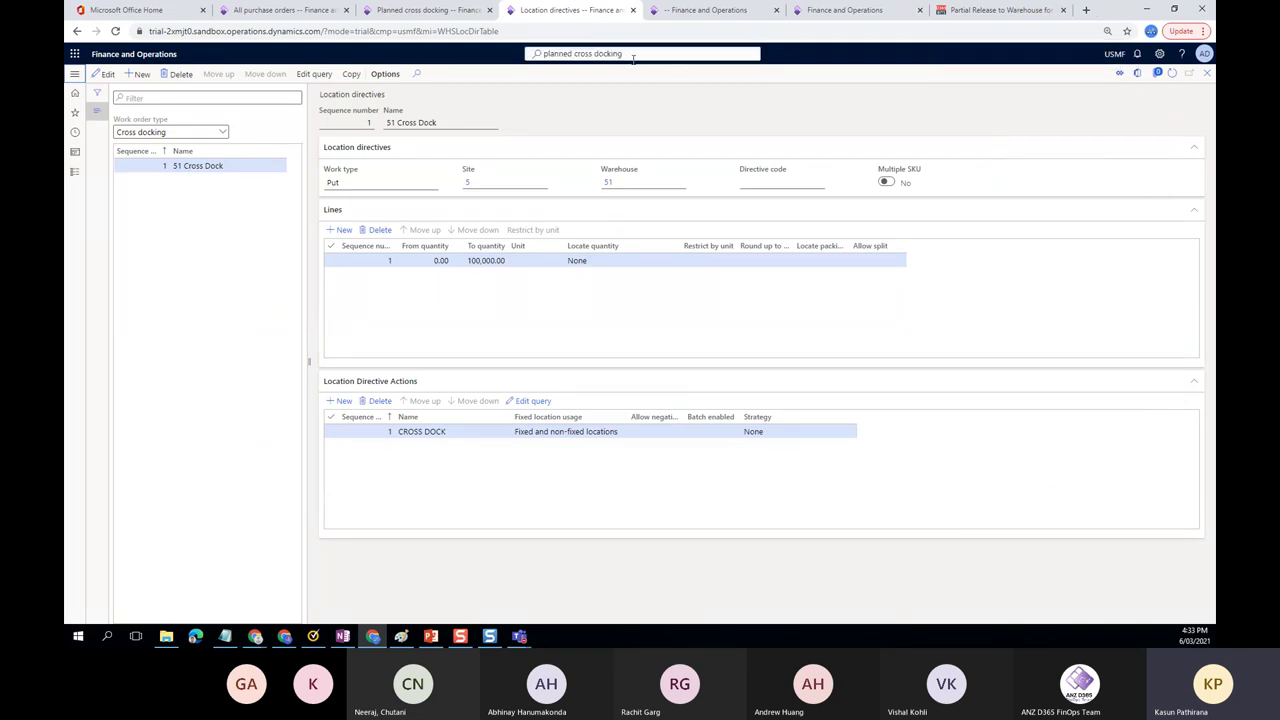
left_click(74, 177)
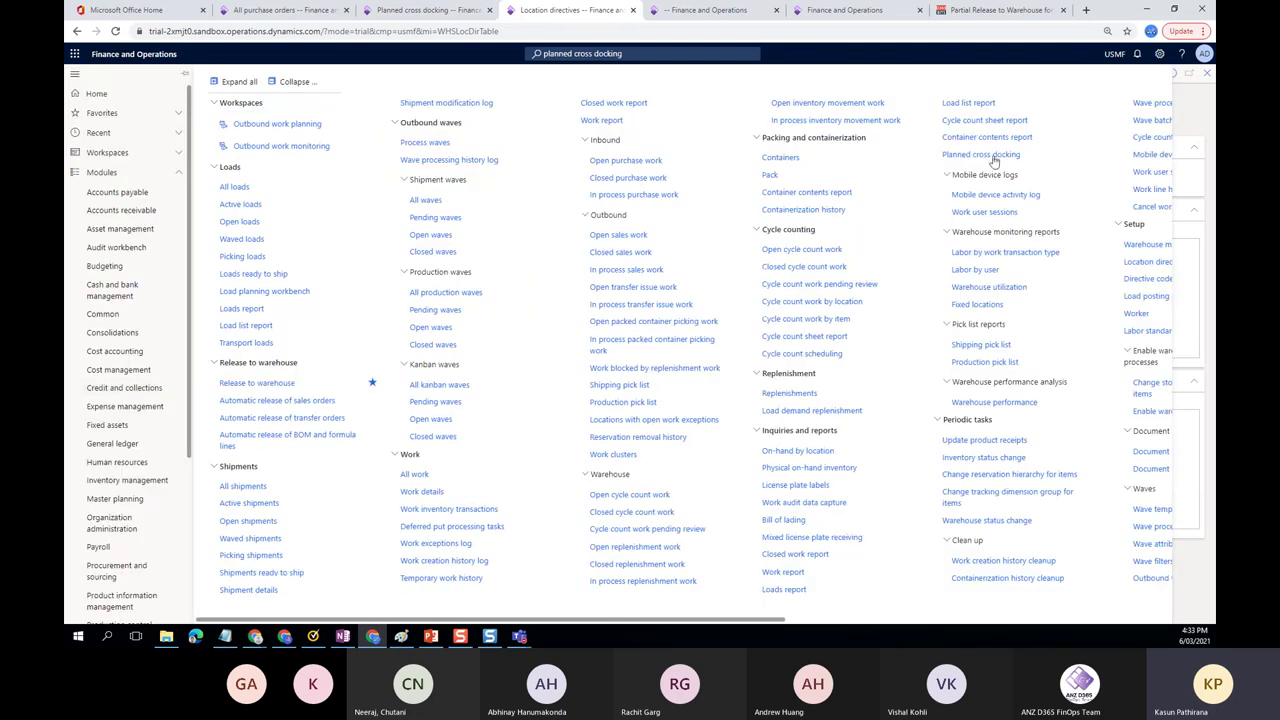
left_click(1005, 157)
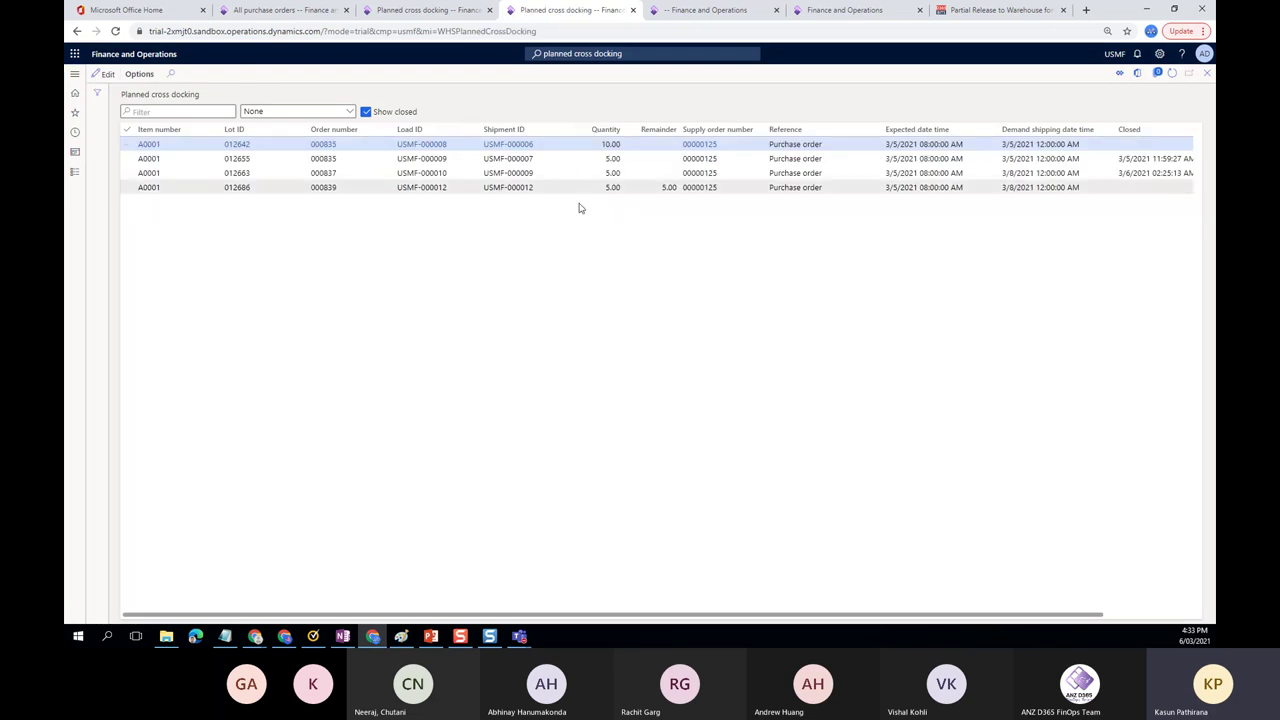
Review the available page options and the full planned cross docking list, including the remainder of the newest A0001 record
left_click(138, 76)
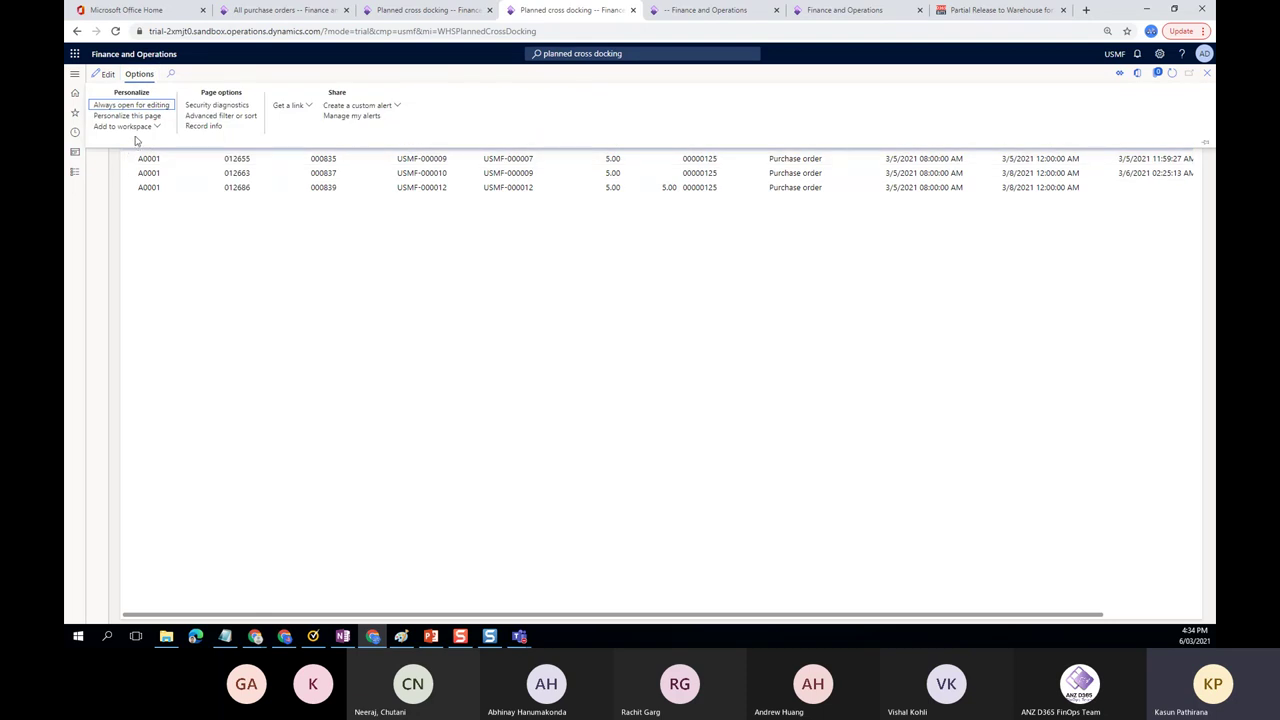
left_click(357, 346)
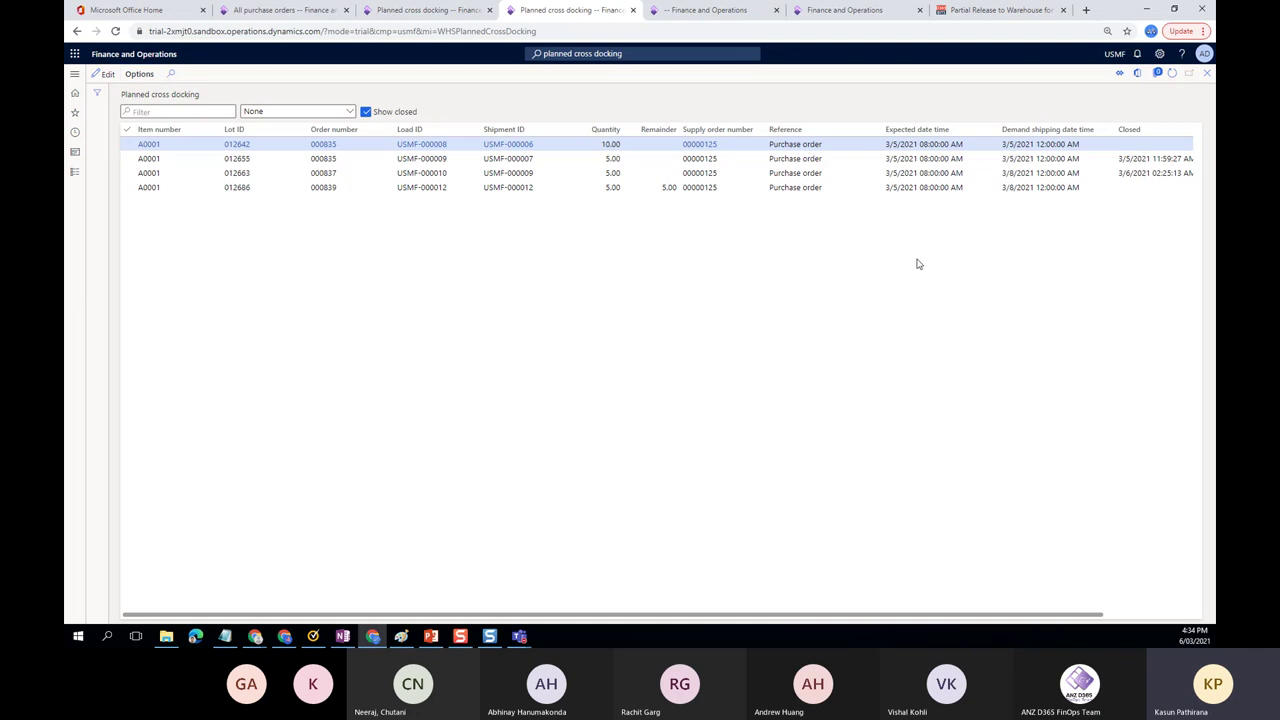
scroll(925, 264, "right", 2)
scroll(928, 263, "left", 2)
left_click(662, 187)
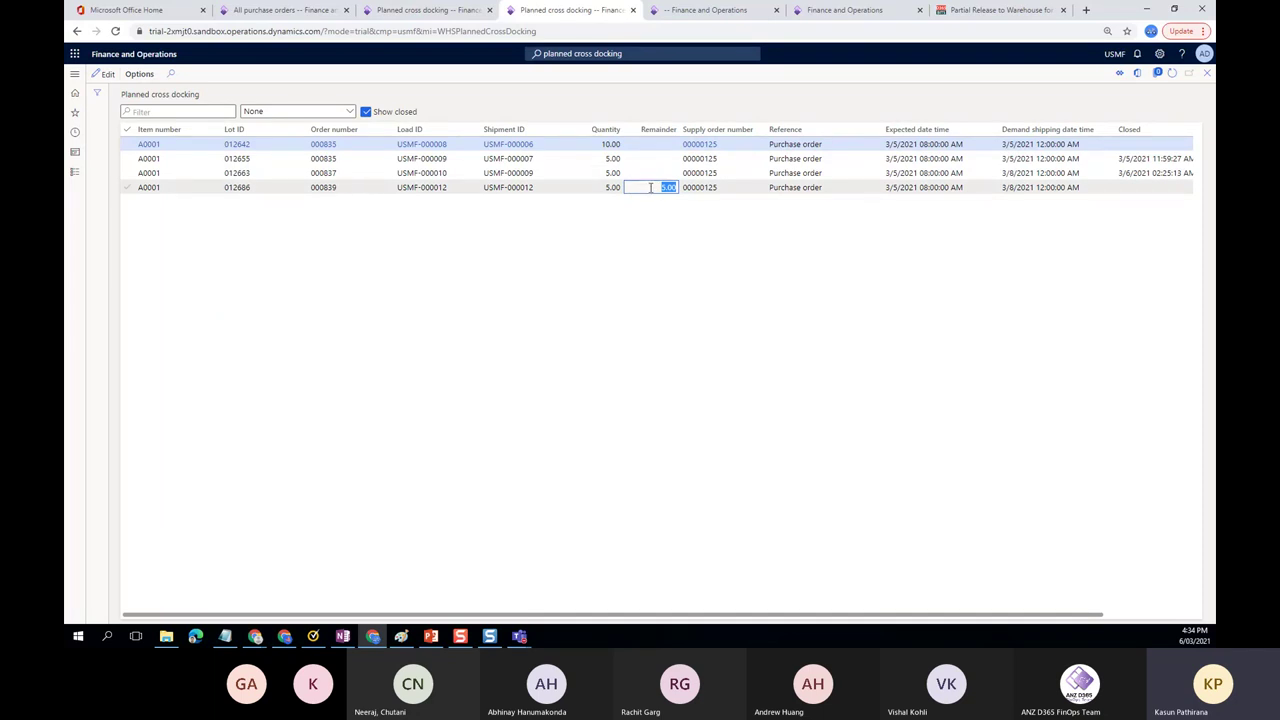
Compare the full planned cross docking list with the record opened from the A0001 load line
left_click(428, 10)
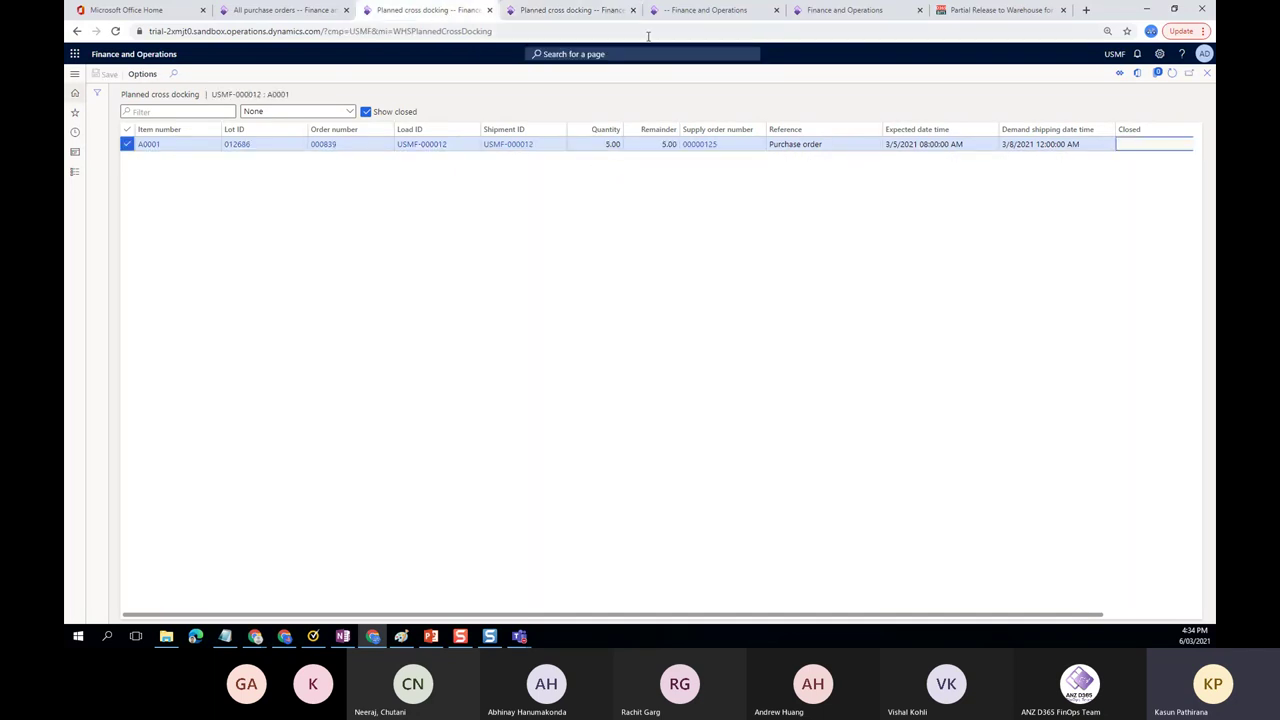
left_click(588, 12)
left_click(430, 10)
left_click(565, 10)
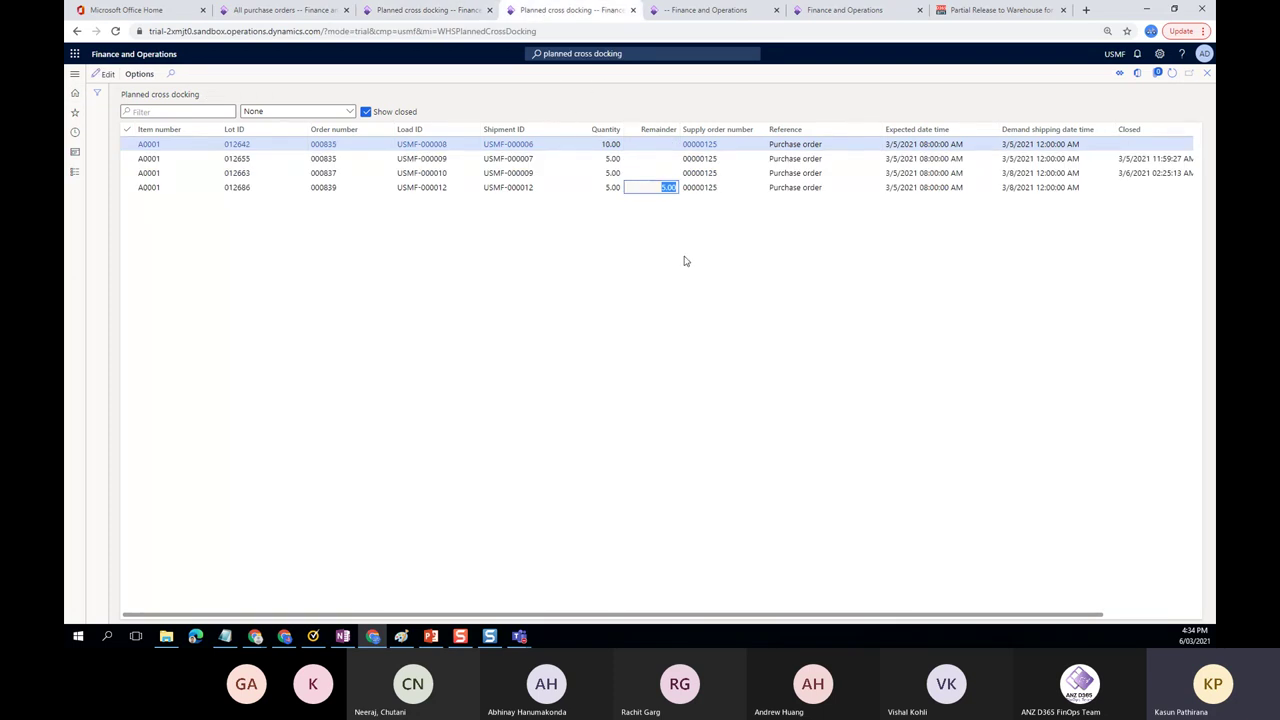
left_click(438, 14)
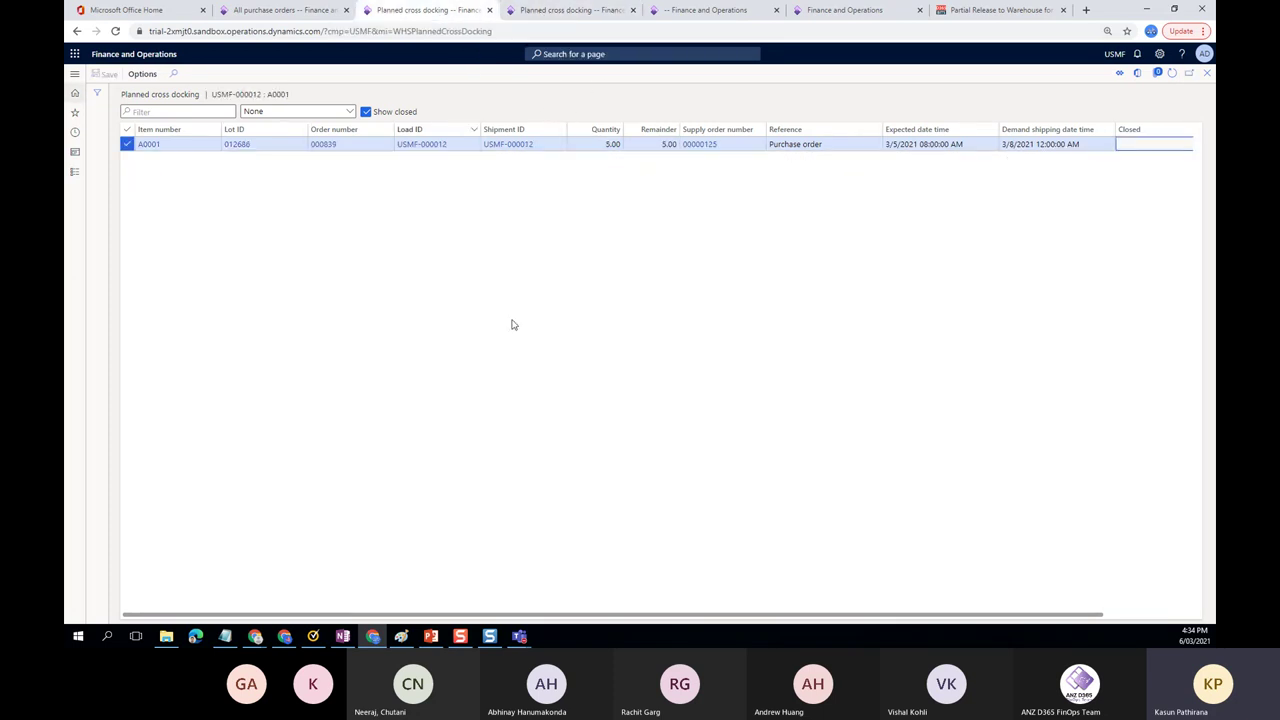
Return to the load details and open the related shipment details to review the load line's planned cross docking quantity
left_click(1207, 73)
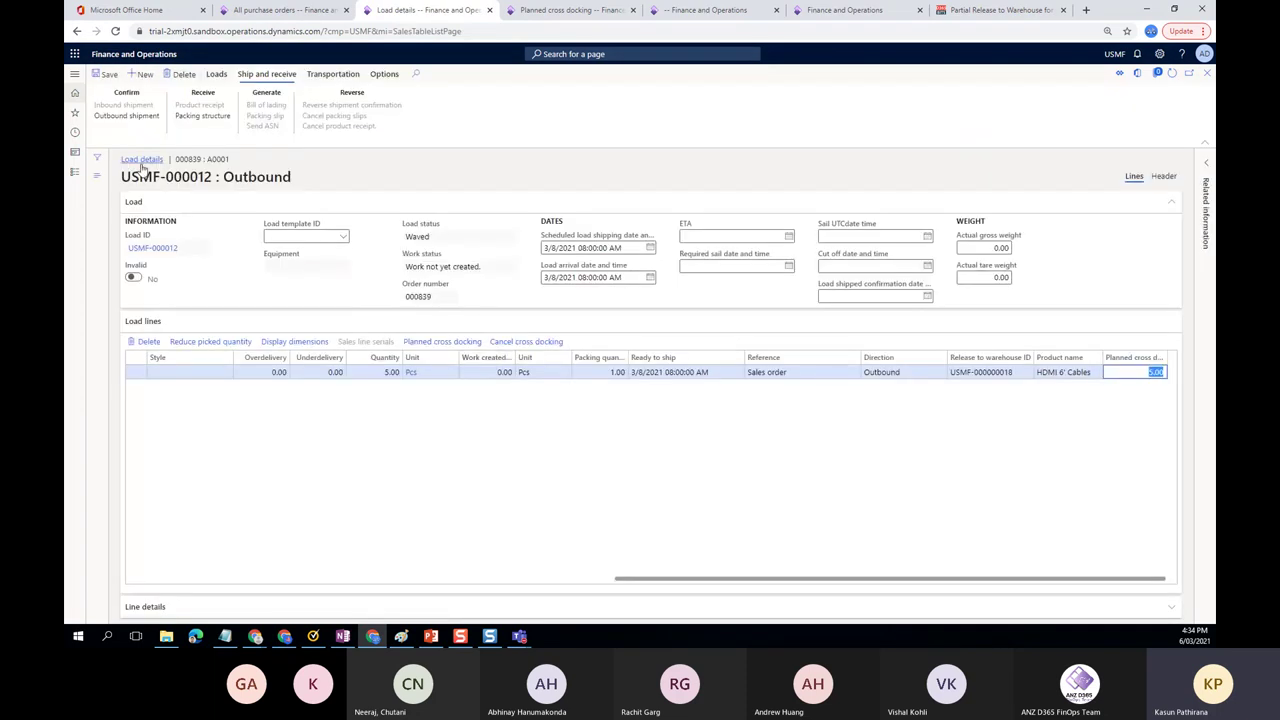
left_click(538, 14)
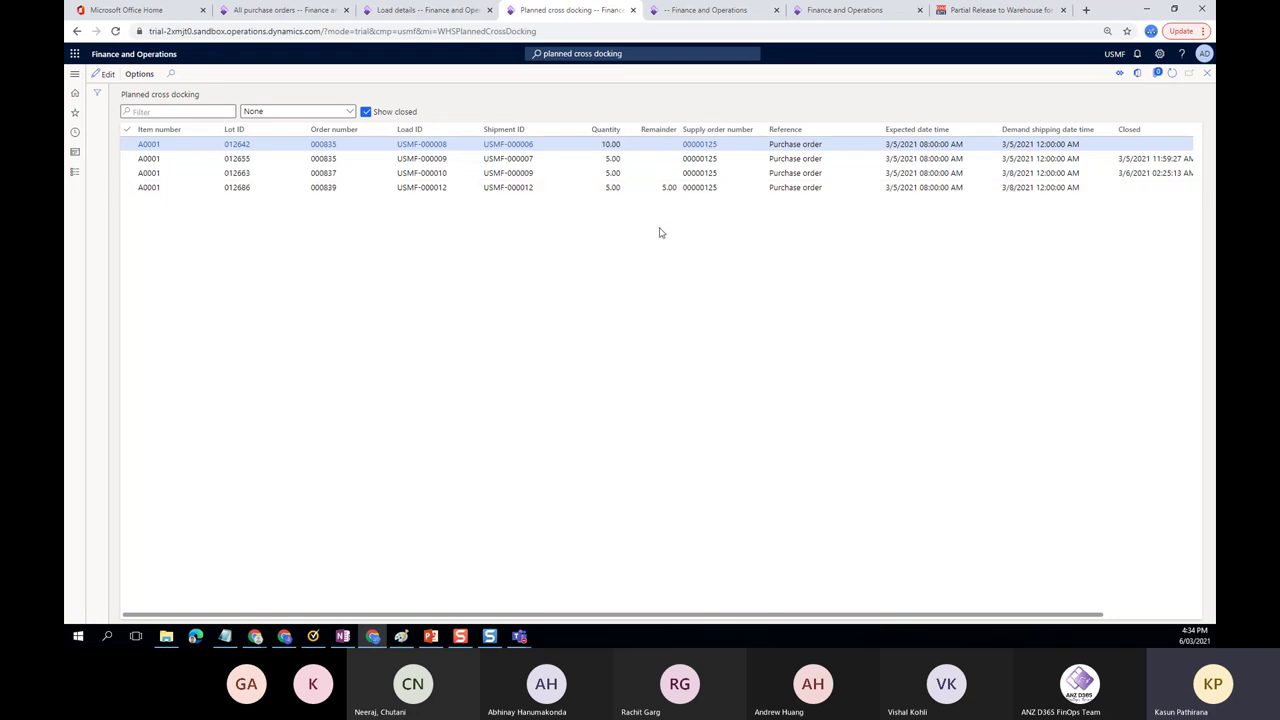
left_click(422, 12)
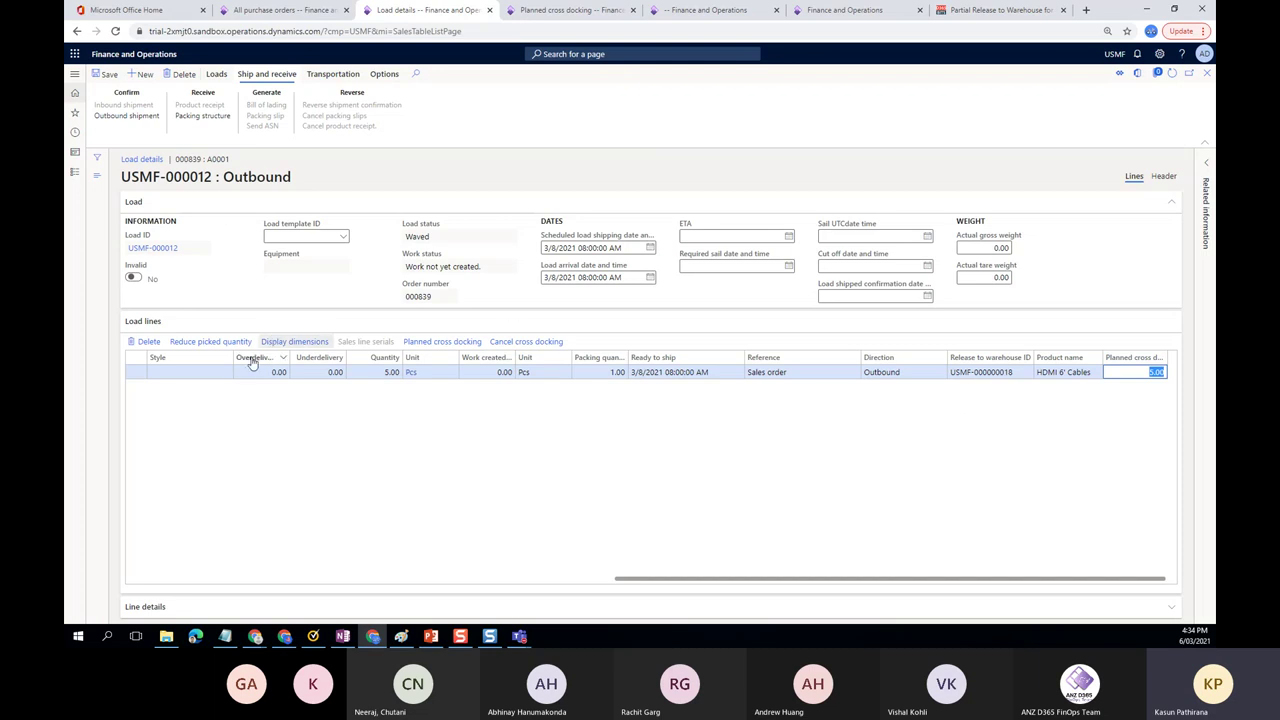
left_click_drag(640, 579, 180, 580)
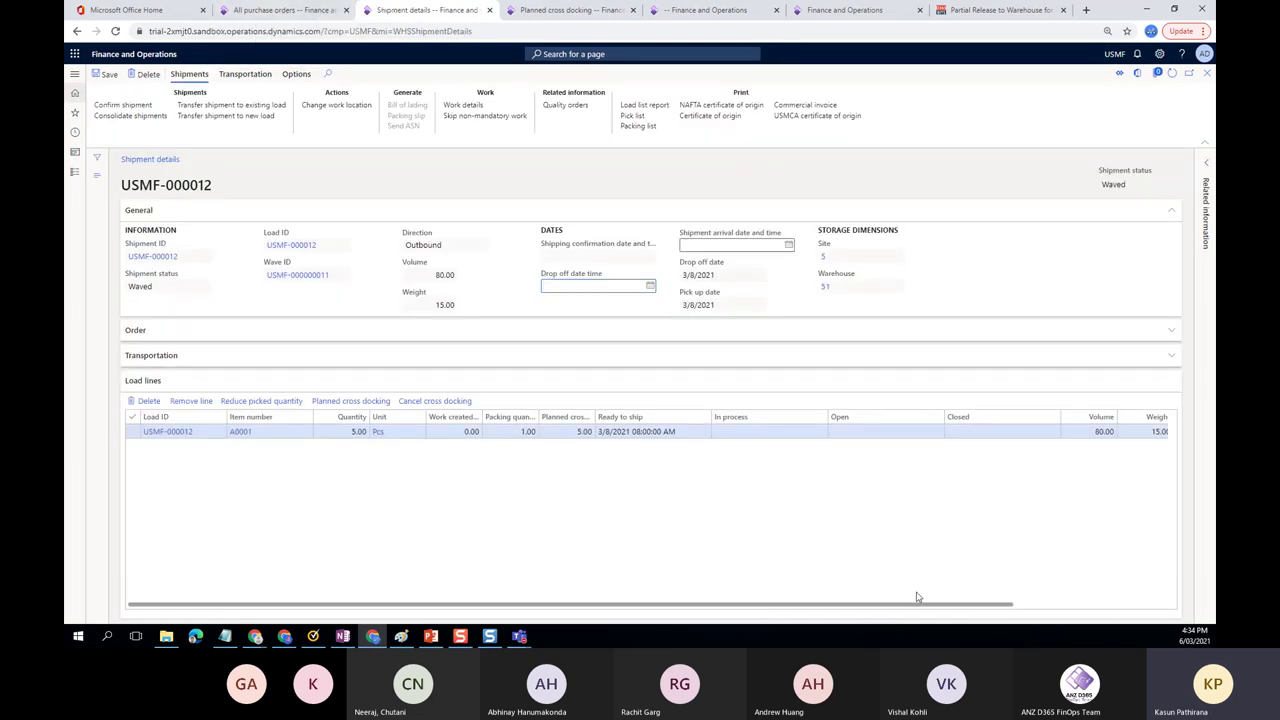
mouse_move(916, 604)
left_mouse_down()
mouse_move(1085, 604)
mouse_move(931, 604)
left_mouse_up()
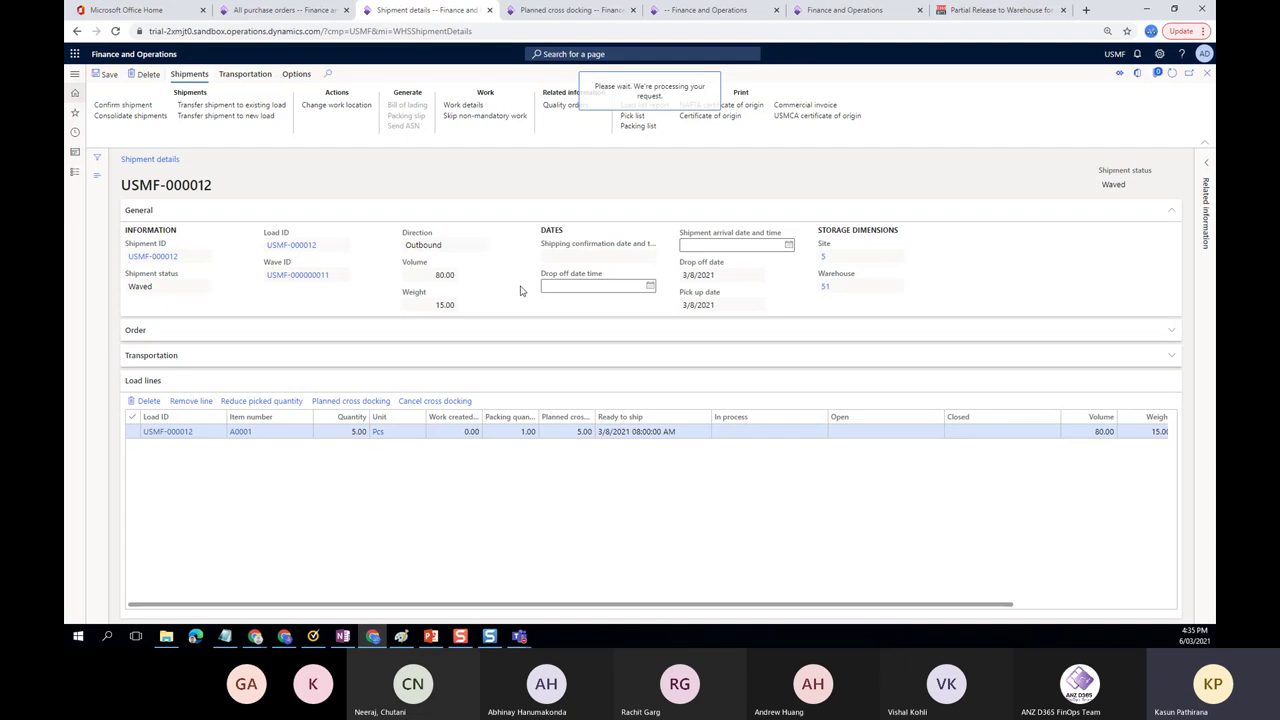
Check the work details of shipment USMF-000012 and return to the sales order
left_click(463, 106)
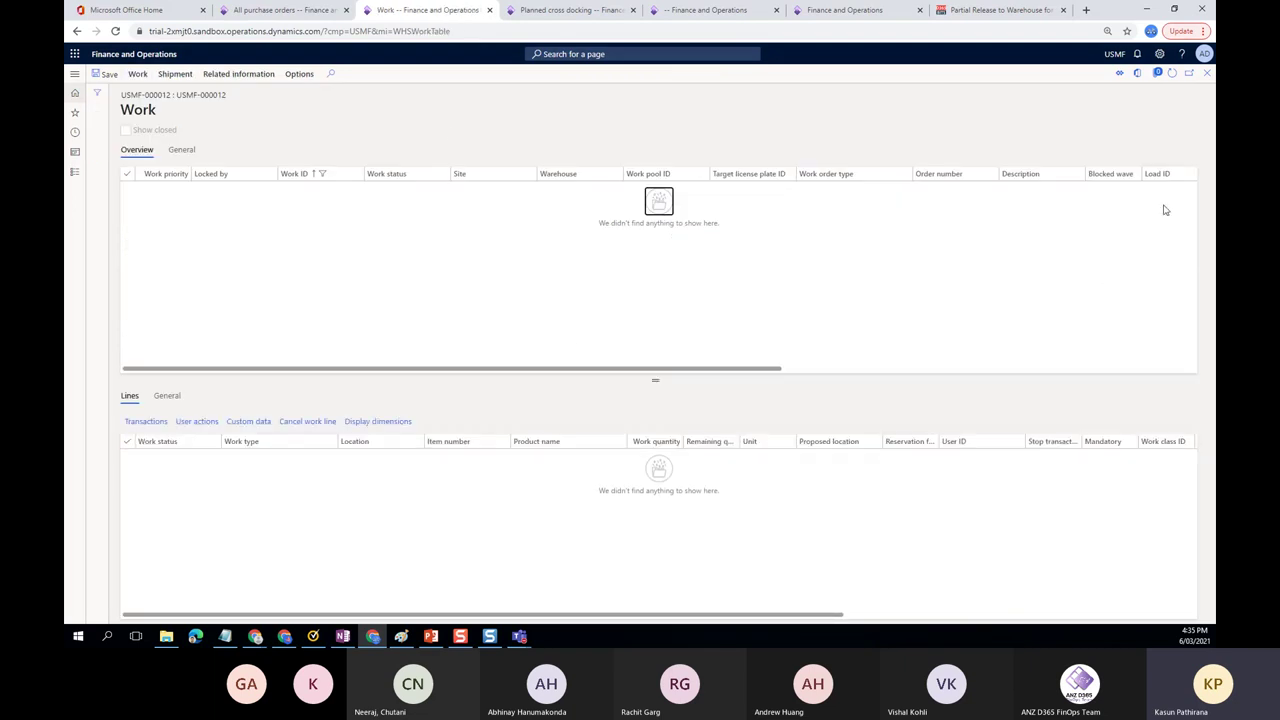
left_click(1208, 77)
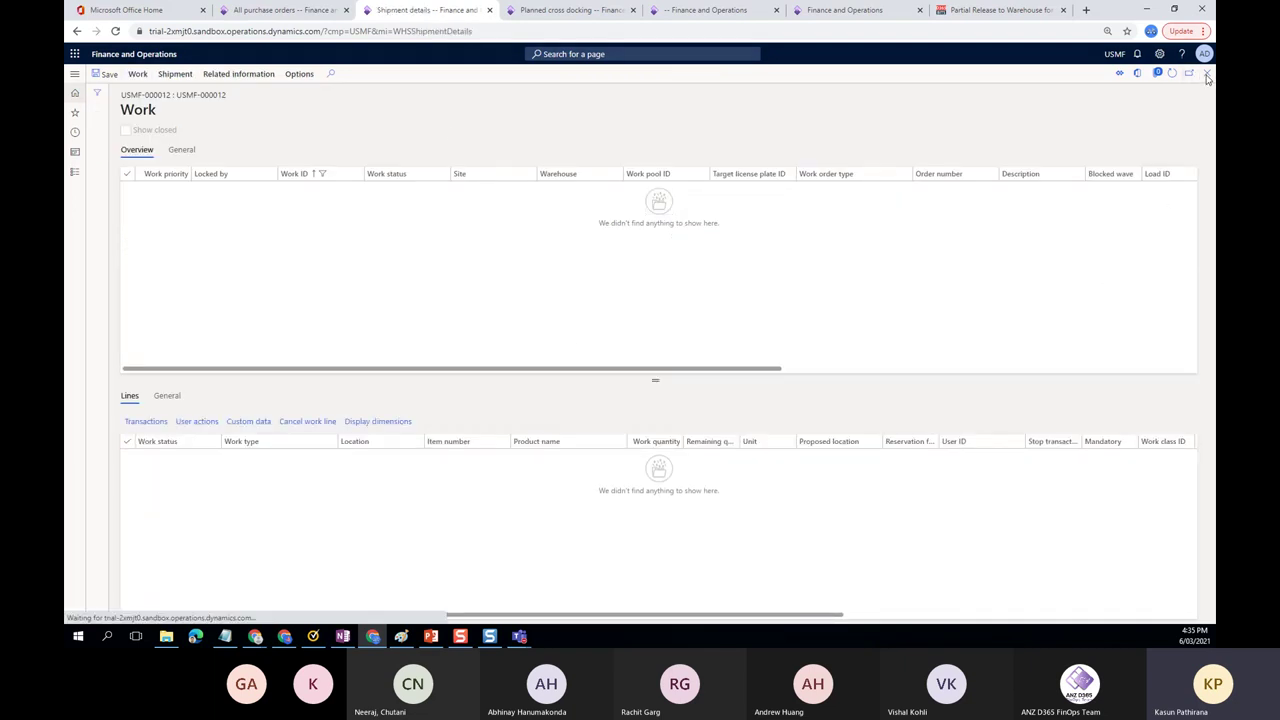
left_click(1208, 77)
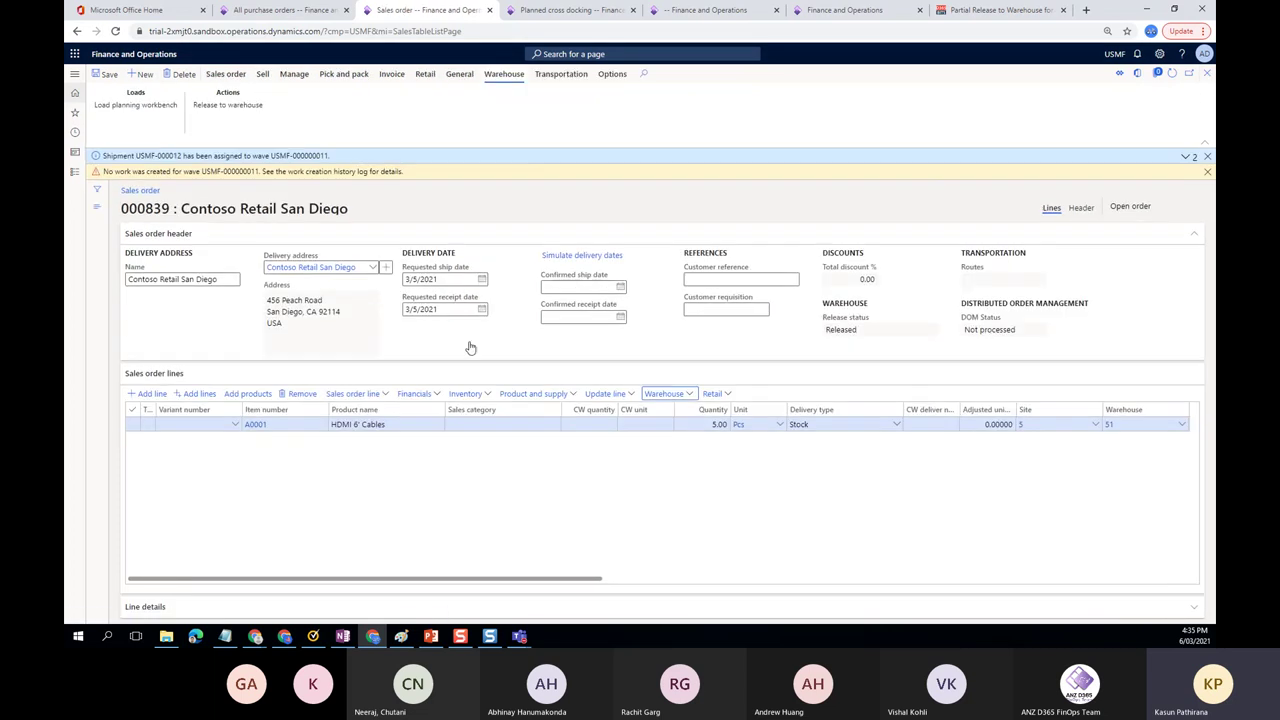
Copy the supply order number from the planned cross docking record belonging to load USMF-000012
left_click(270, 10)
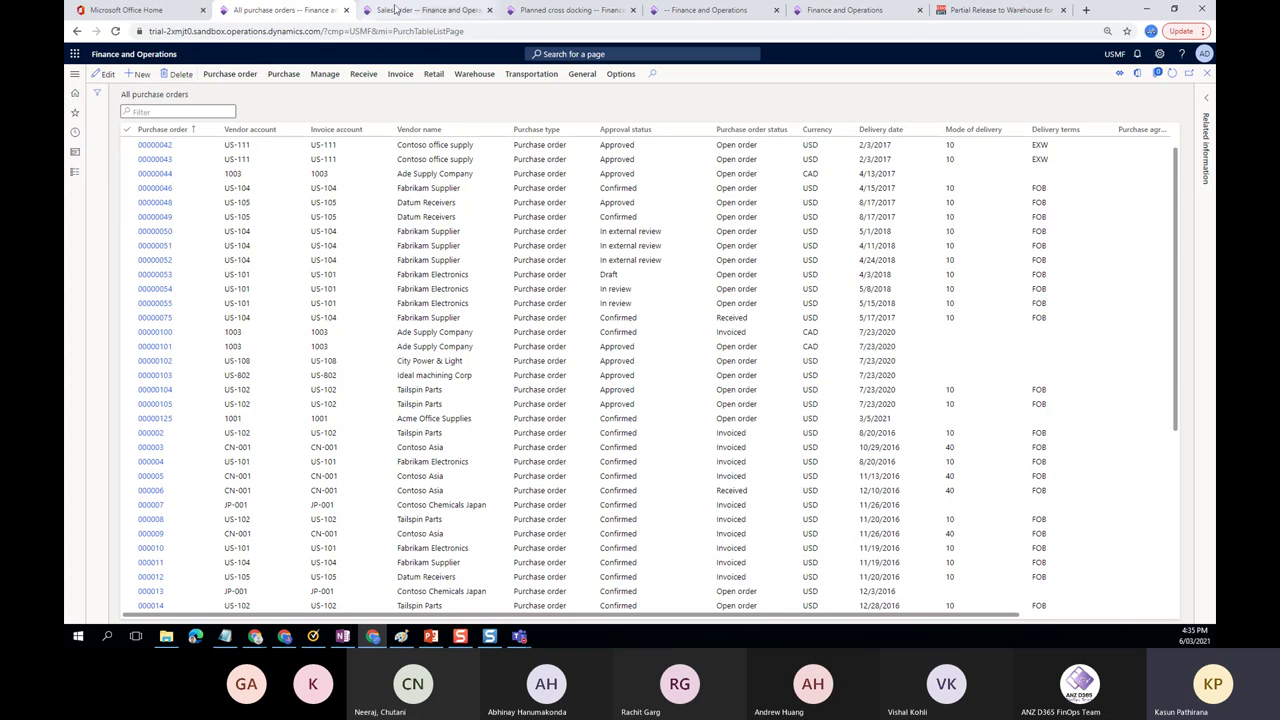
left_click(425, 10)
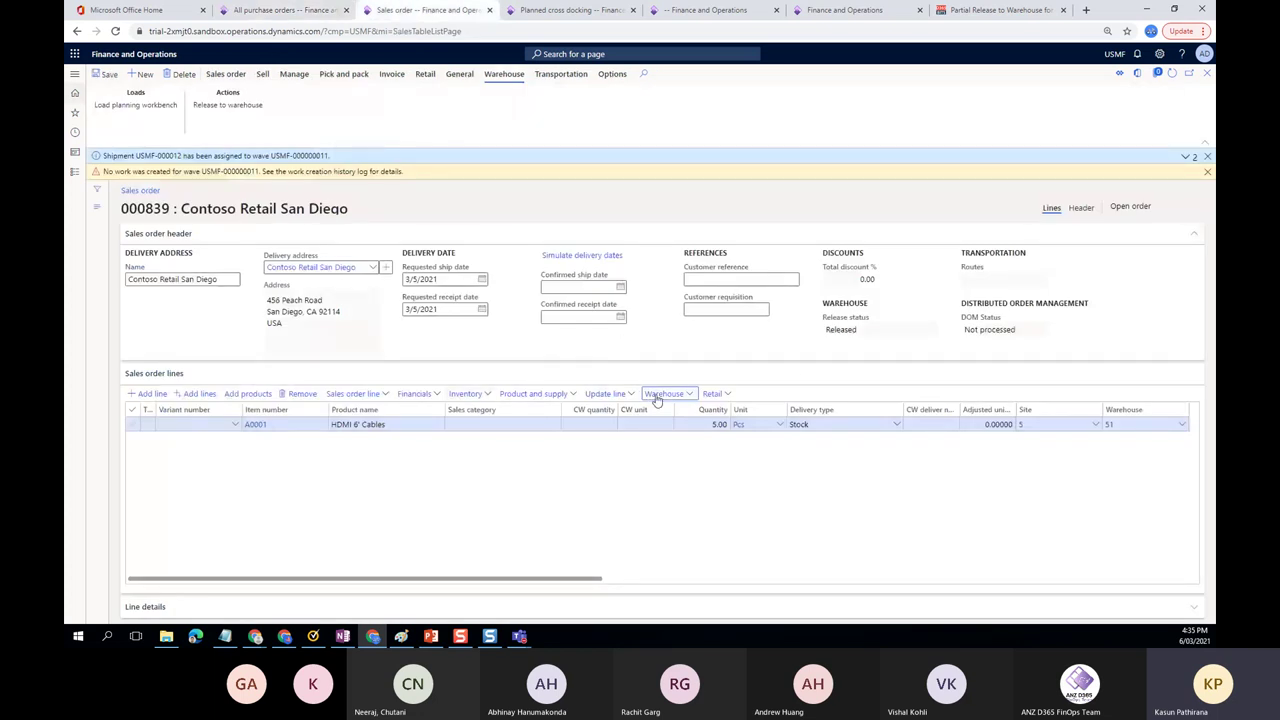
left_click(570, 10)
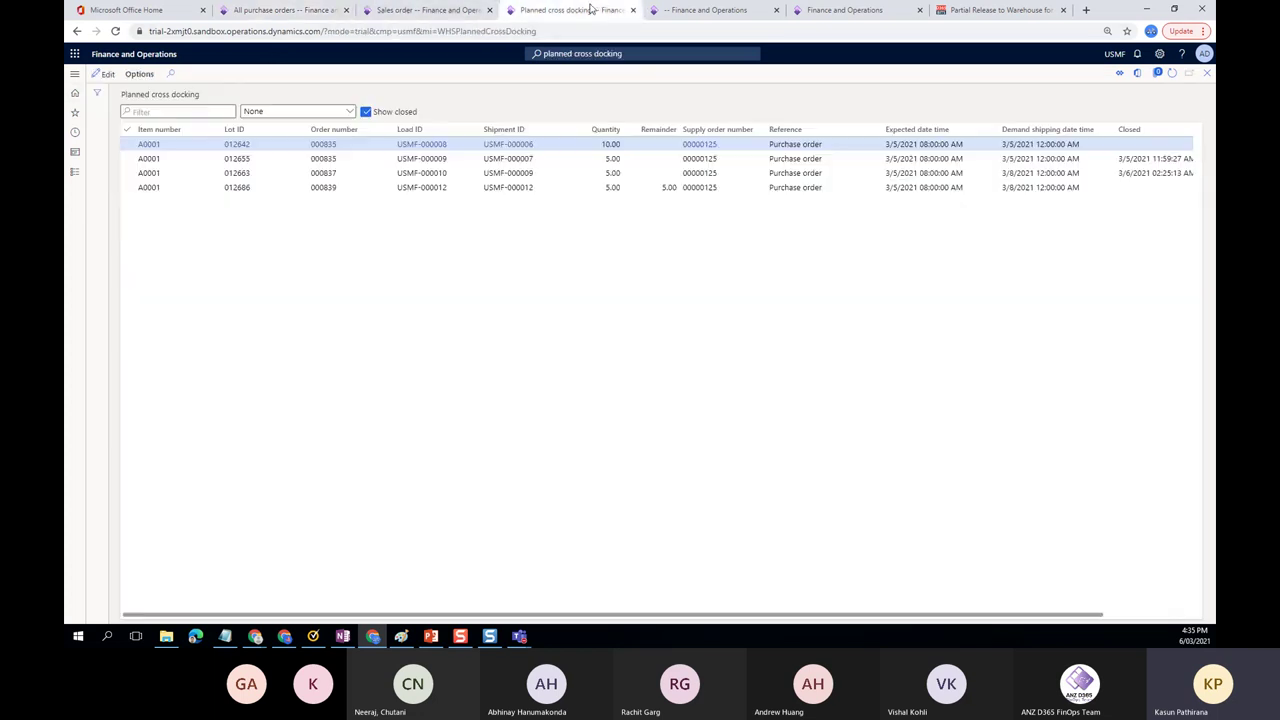
left_click(727, 188)
key("ctrl+c")
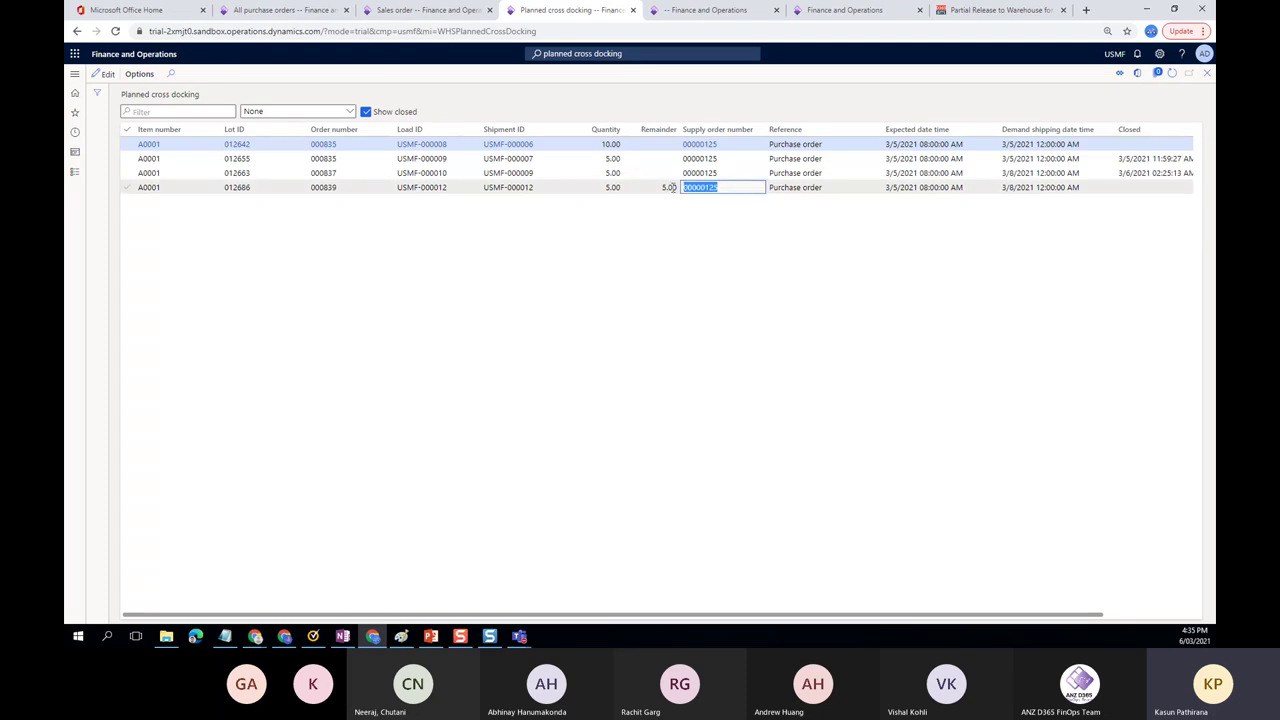
Sign in to the warehouse mobile device page with the worker's user ID and password, and open the Inbound menu
left_click(712, 10)
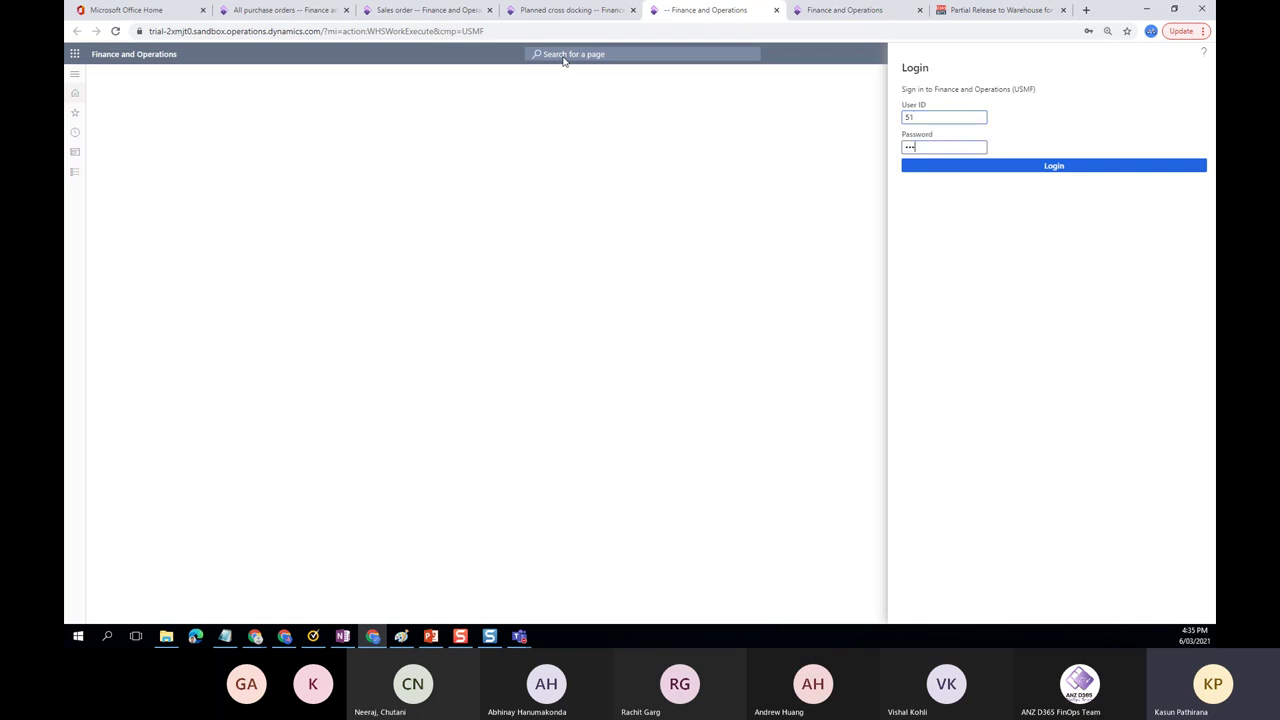
key("Return")
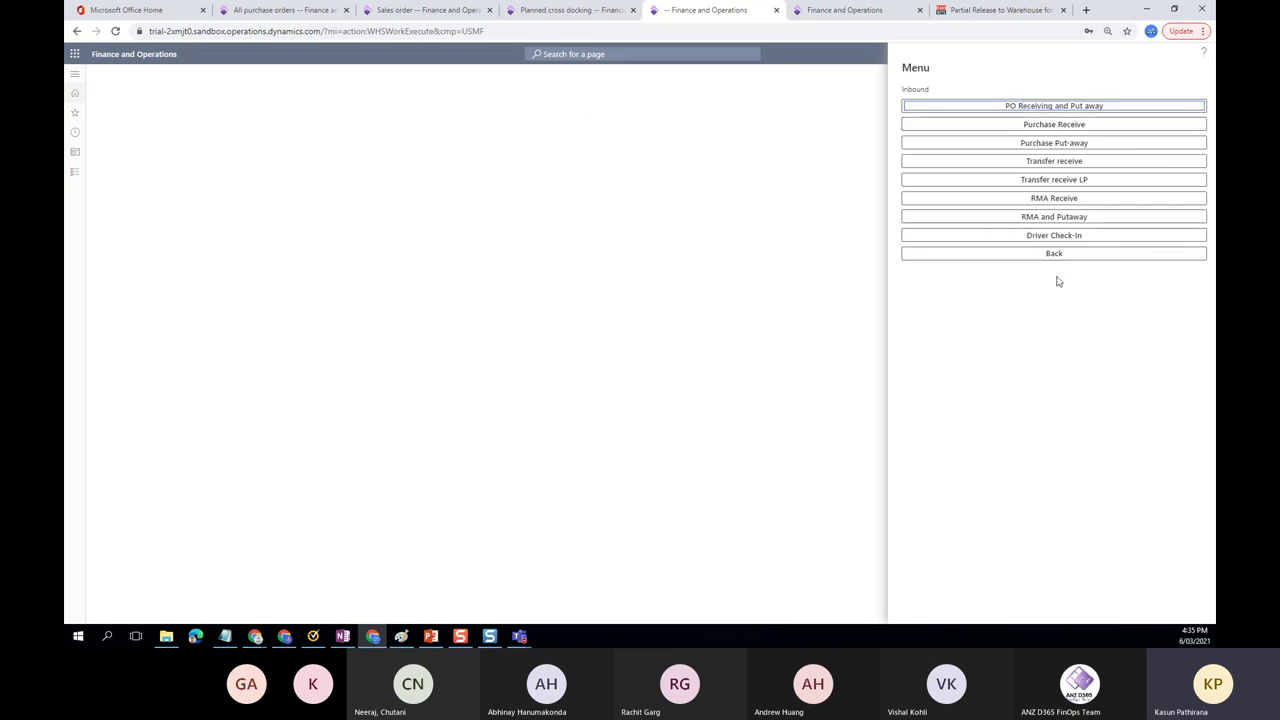
Start a purchase receipt for the copied supply purchase order number and item A0001
left_click(1057, 122)
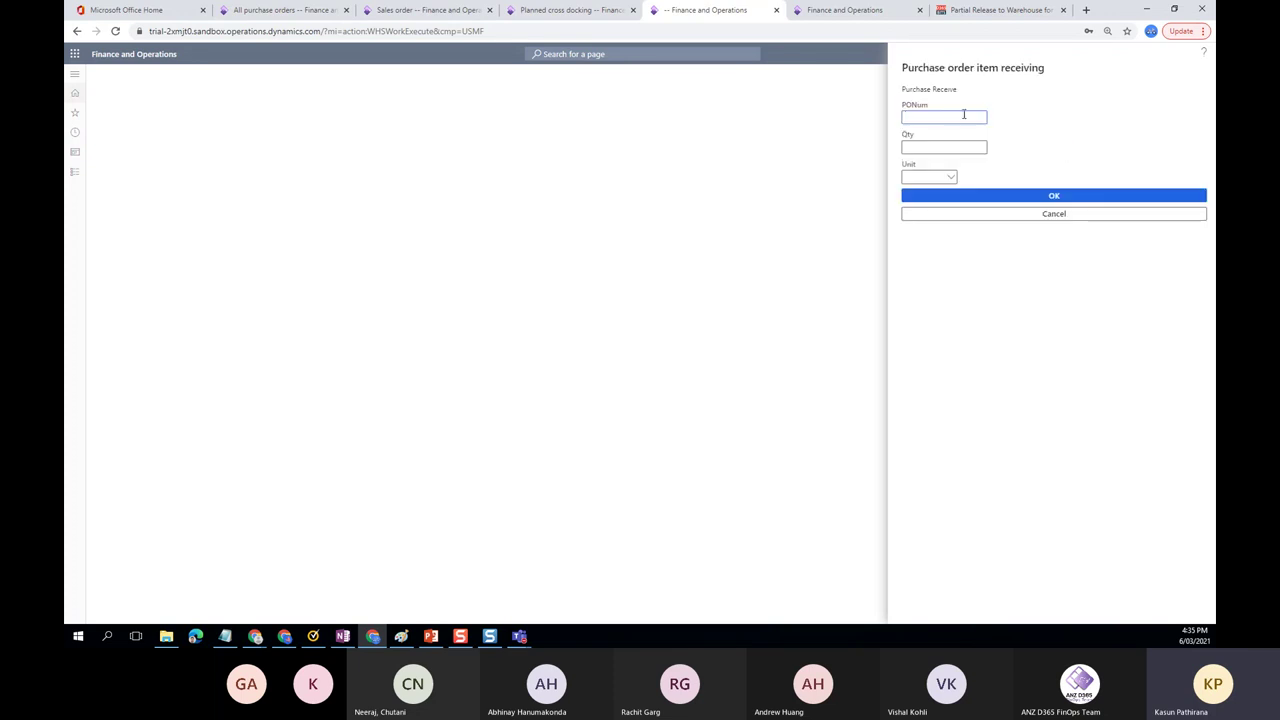
key("ctrl+v")
key("Return")
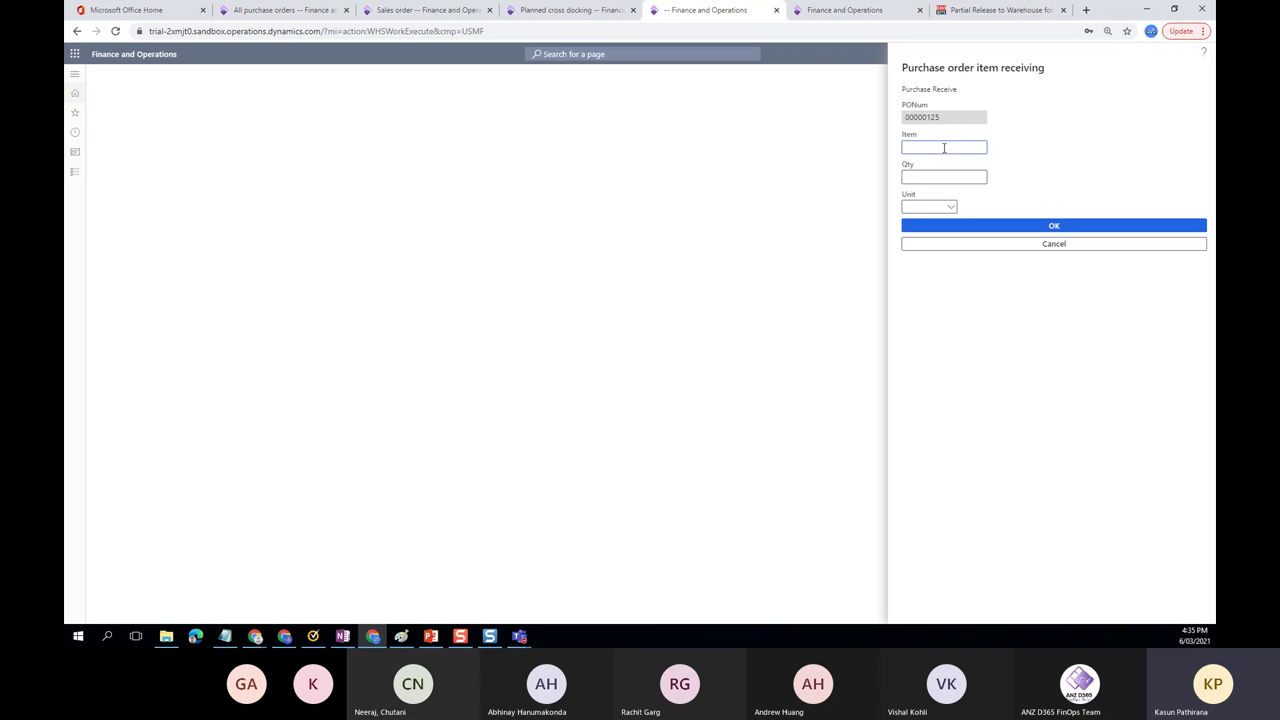
type("A0001")
key("Return")
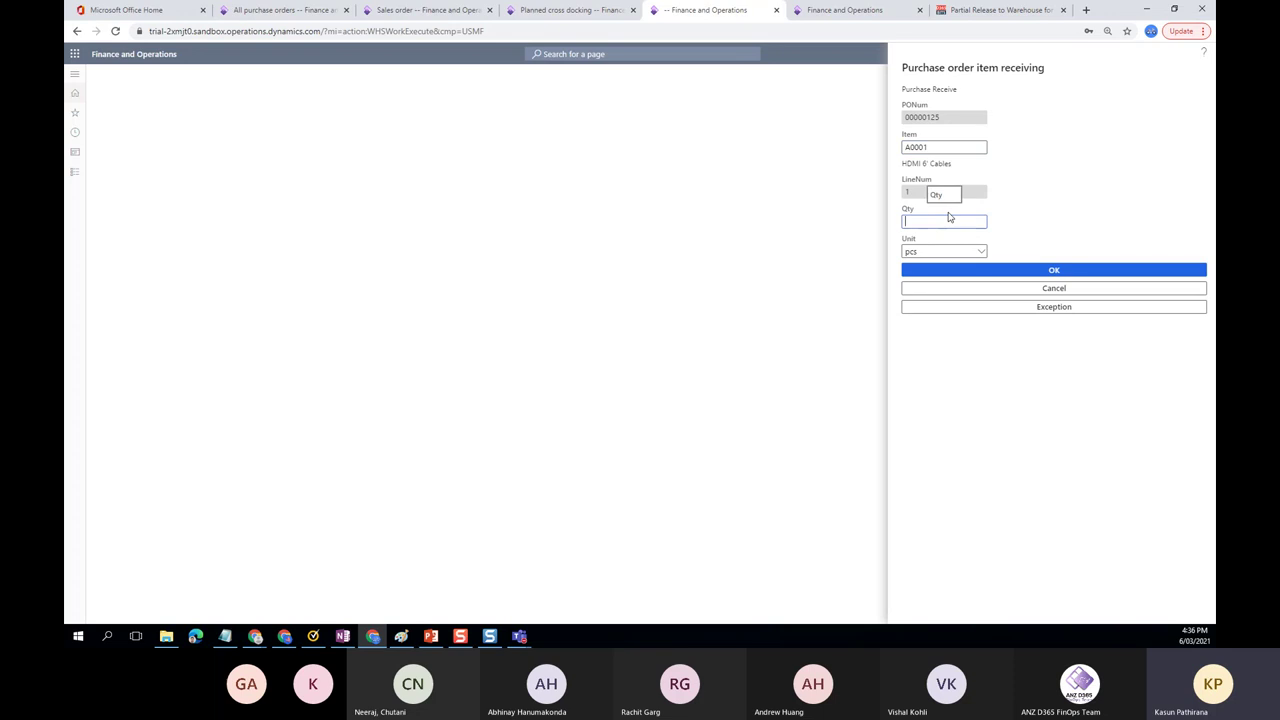
Check the sales order quantity, register a received quantity of 10 pcs, and return to the Inbound menu
left_click(414, 12)
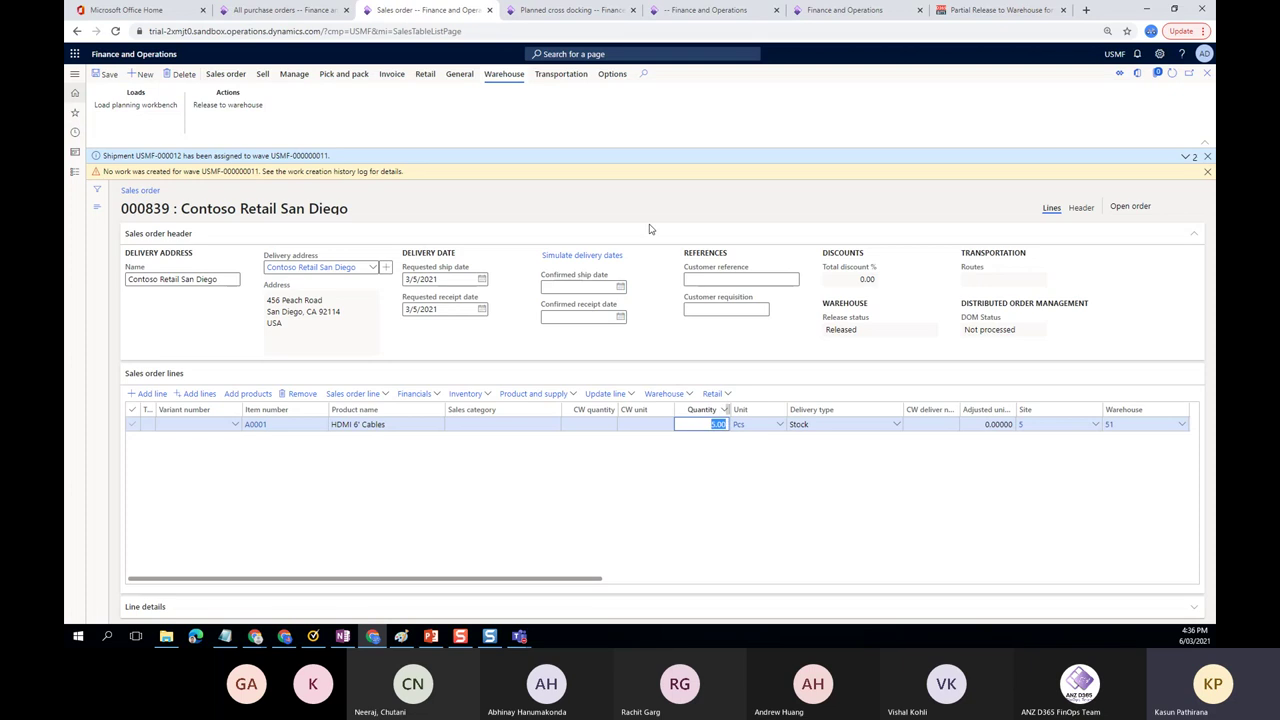
left_click(708, 10)
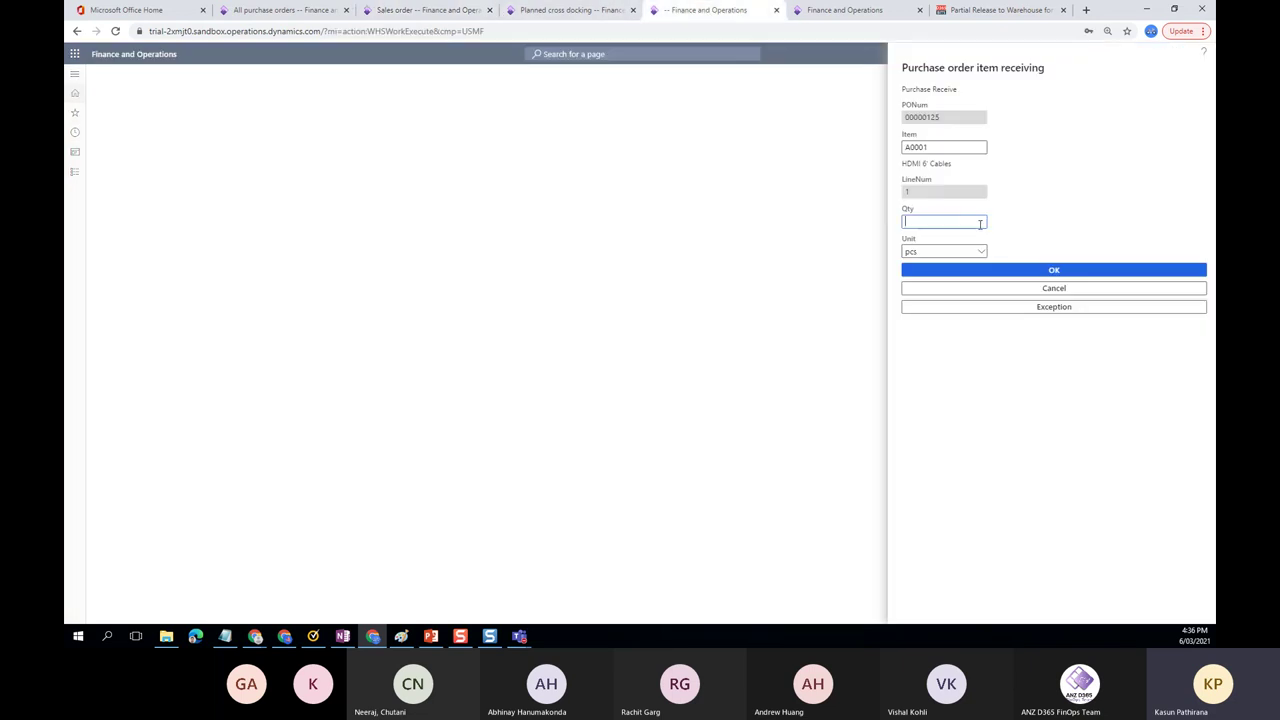
type("10")
left_click(1029, 271)
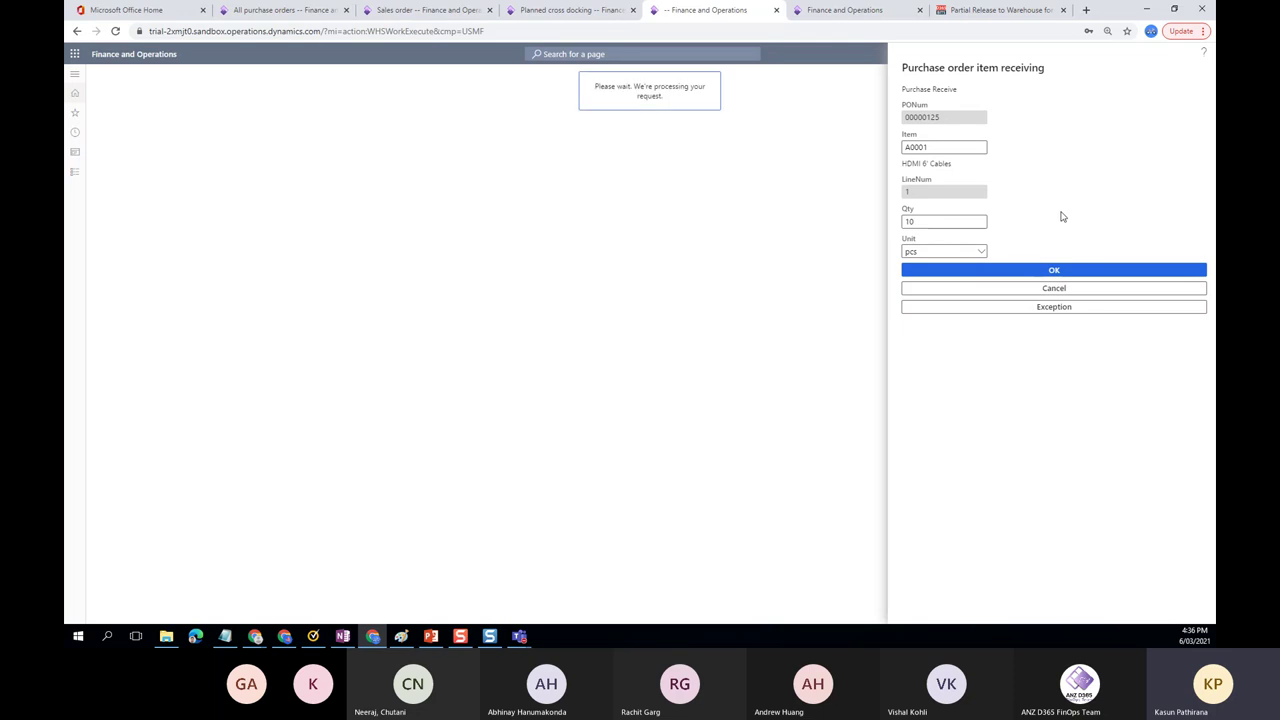
left_click(1034, 268)
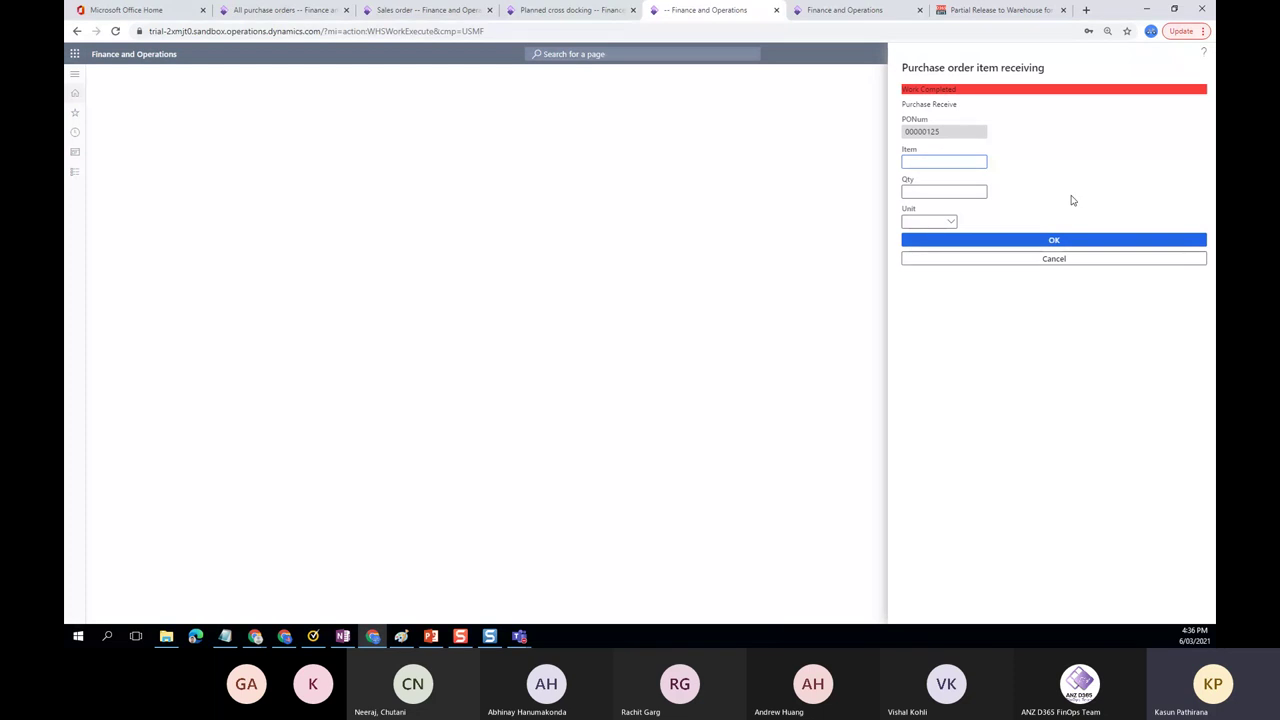
left_click(1068, 262)
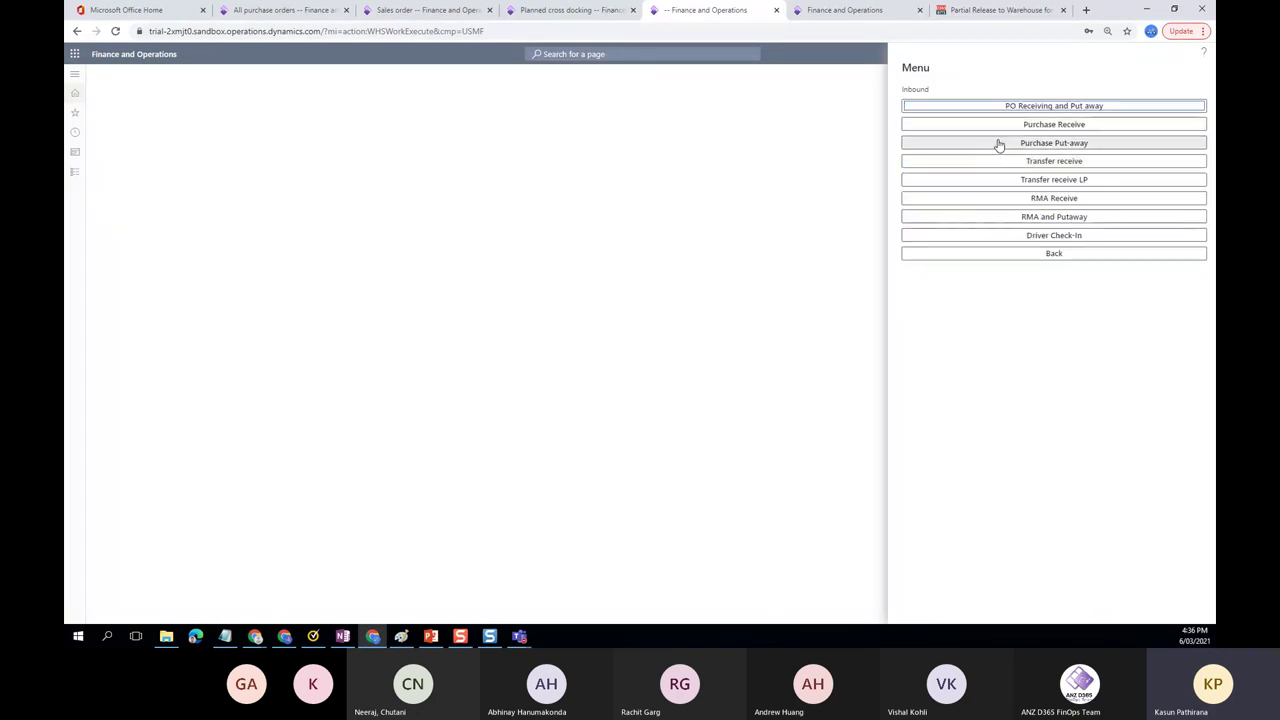
Start Purchase Put-away, copy the cross docking work ID from the sales order line's work details, and check the put location
left_click(998, 145)
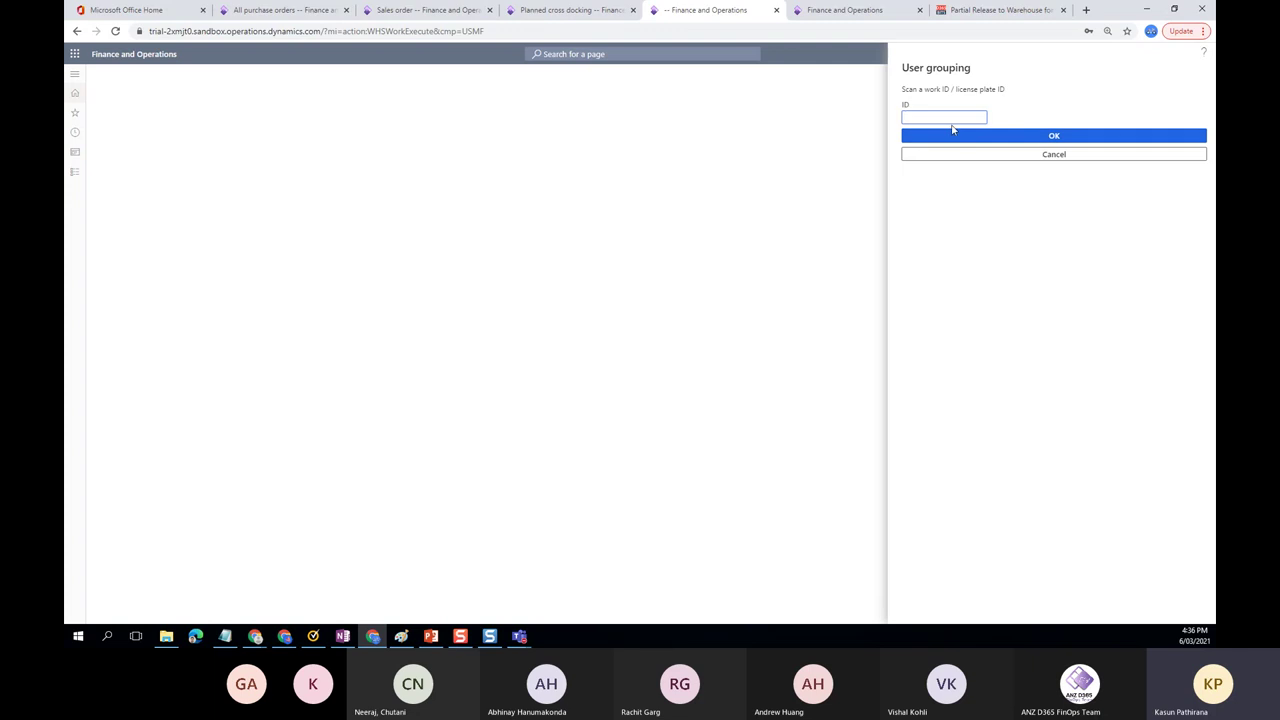
left_click(399, 8)
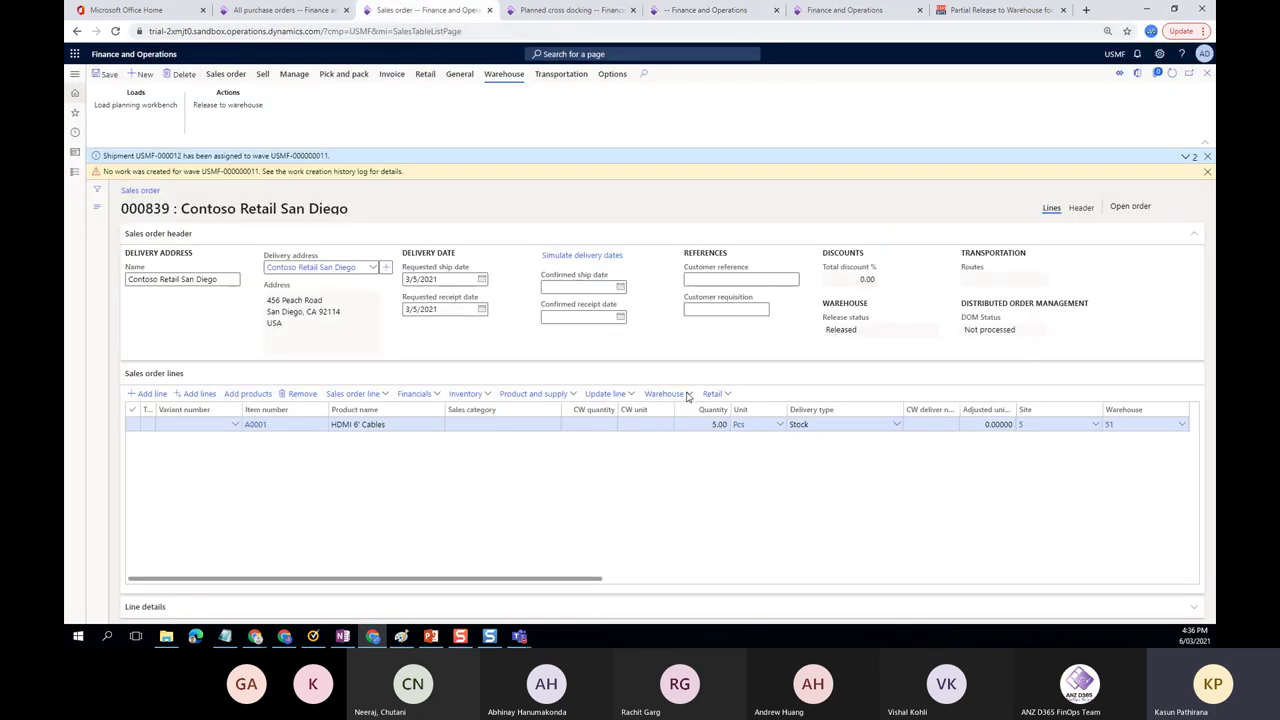
left_click(688, 396)
left_click(668, 443)
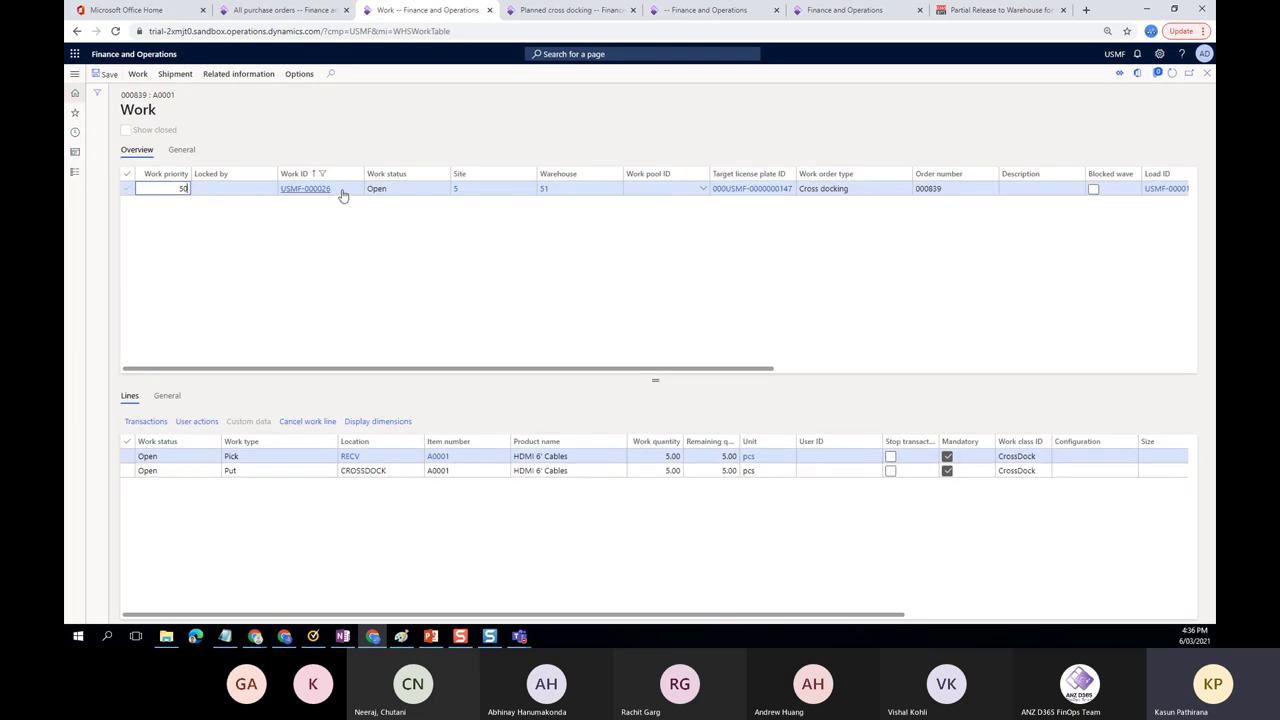
left_click(342, 195)
key("ctrl+c")
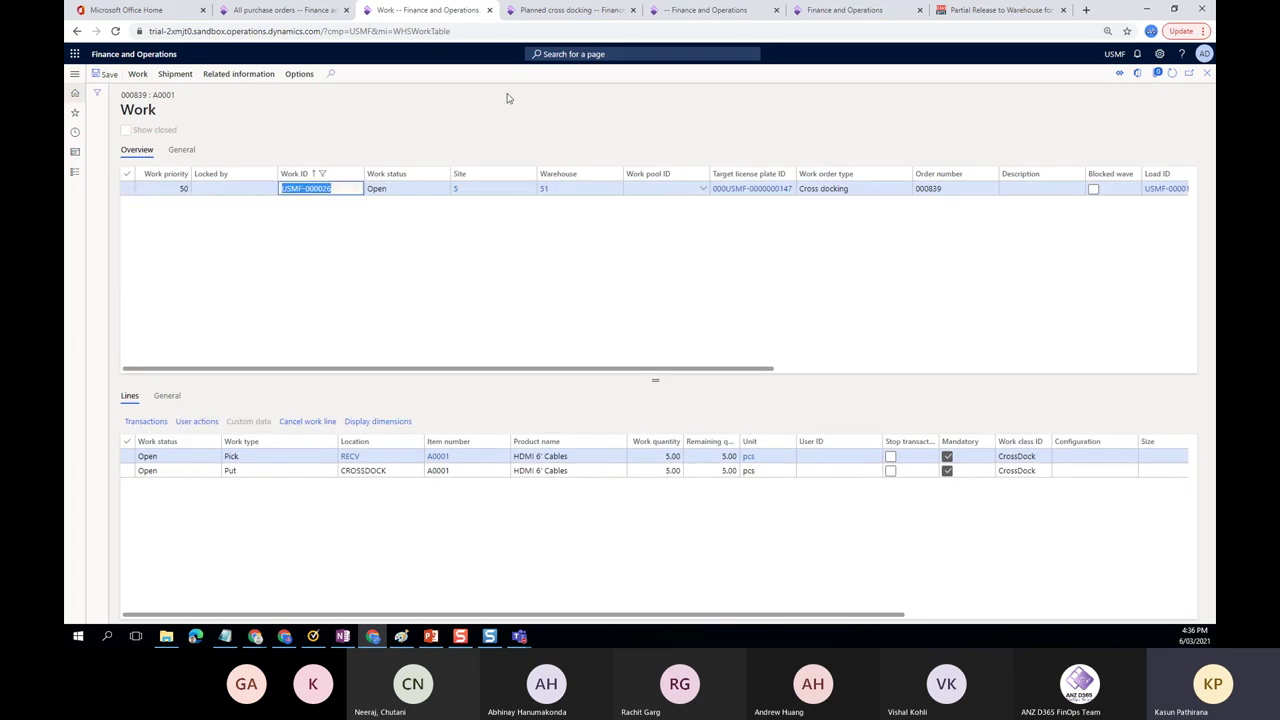
left_click(822, 188)
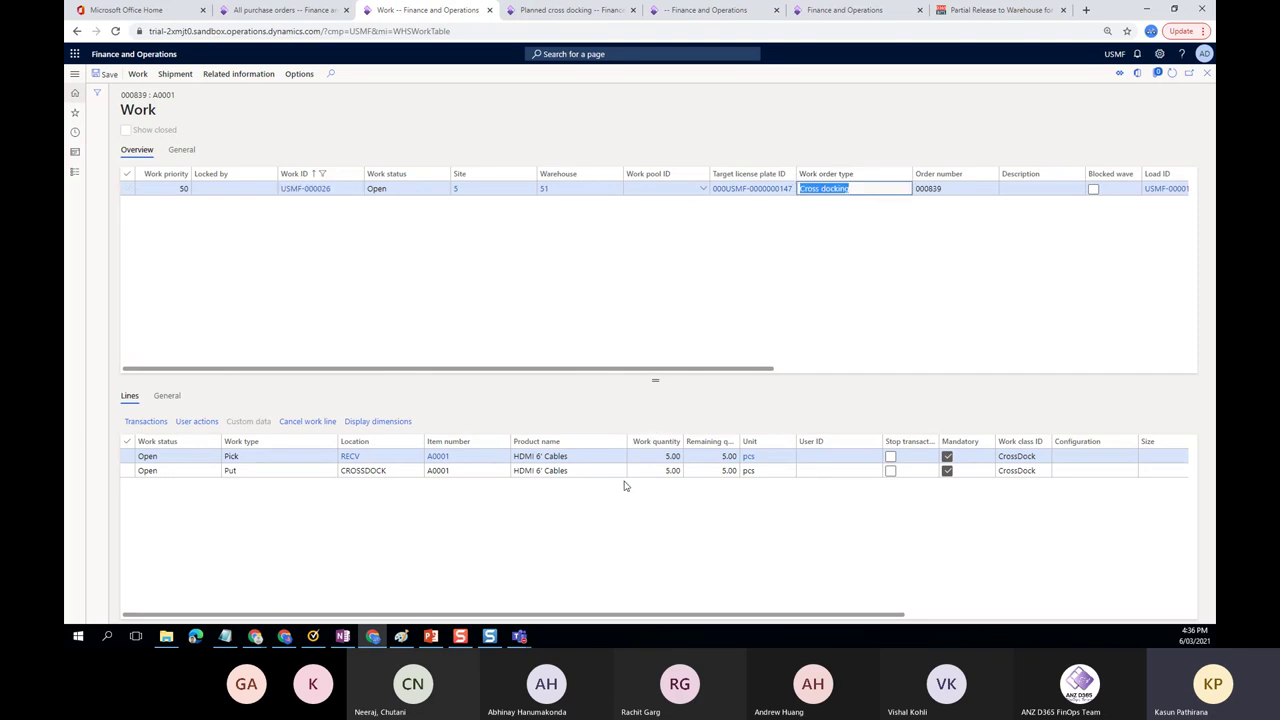
left_click(384, 471)
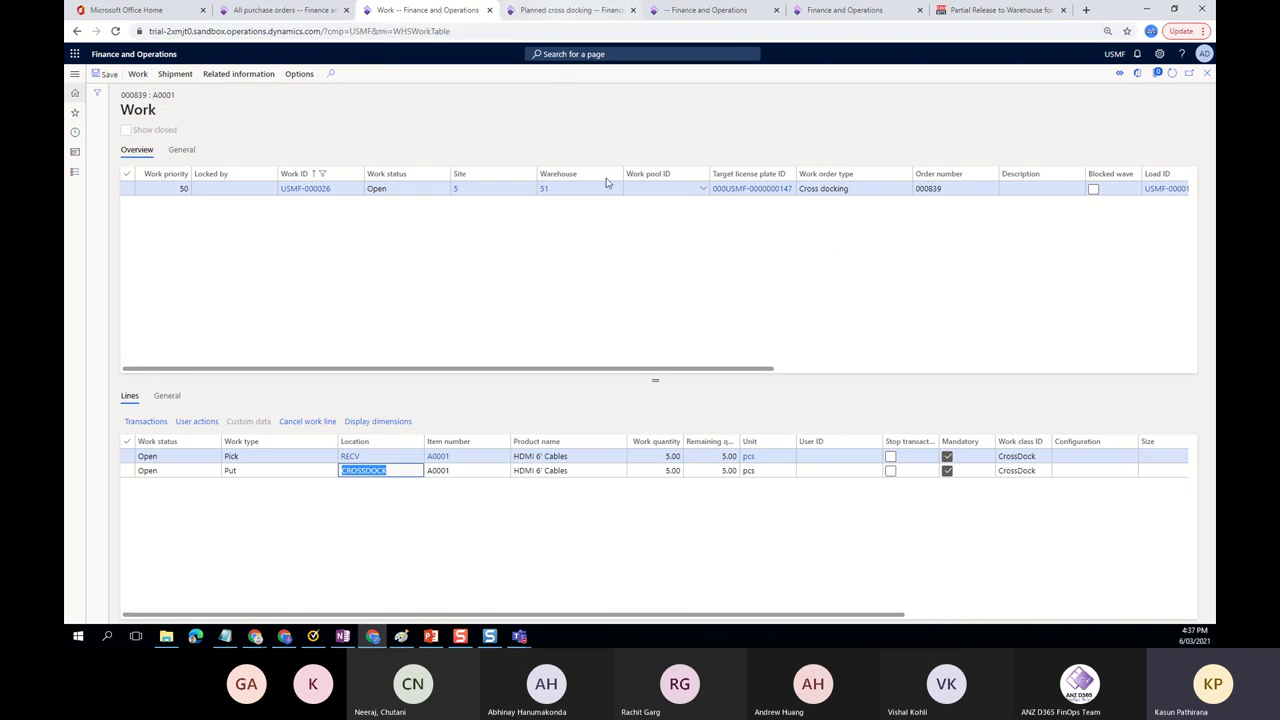
Enter the copied work ID in the put-away form and confirm the cross docking pick of 5 pcs from RECV
left_click(568, 11)
left_click(700, 11)
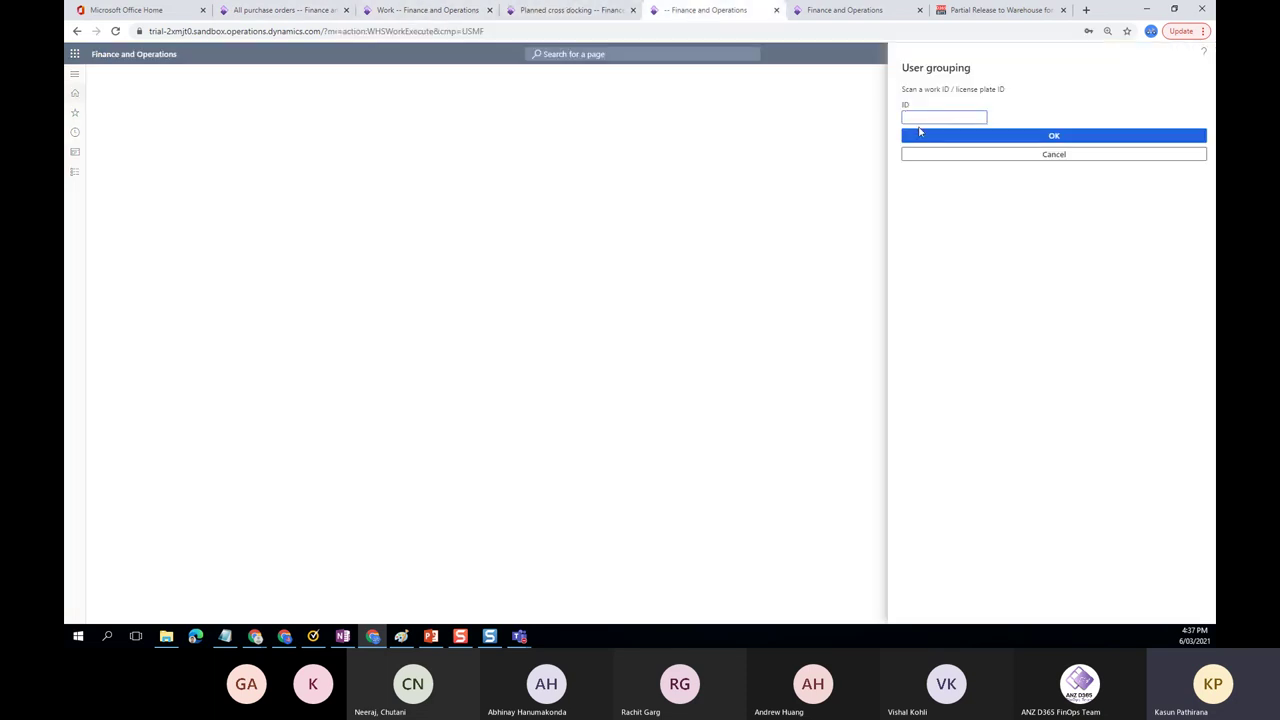
key("ctrl+v")
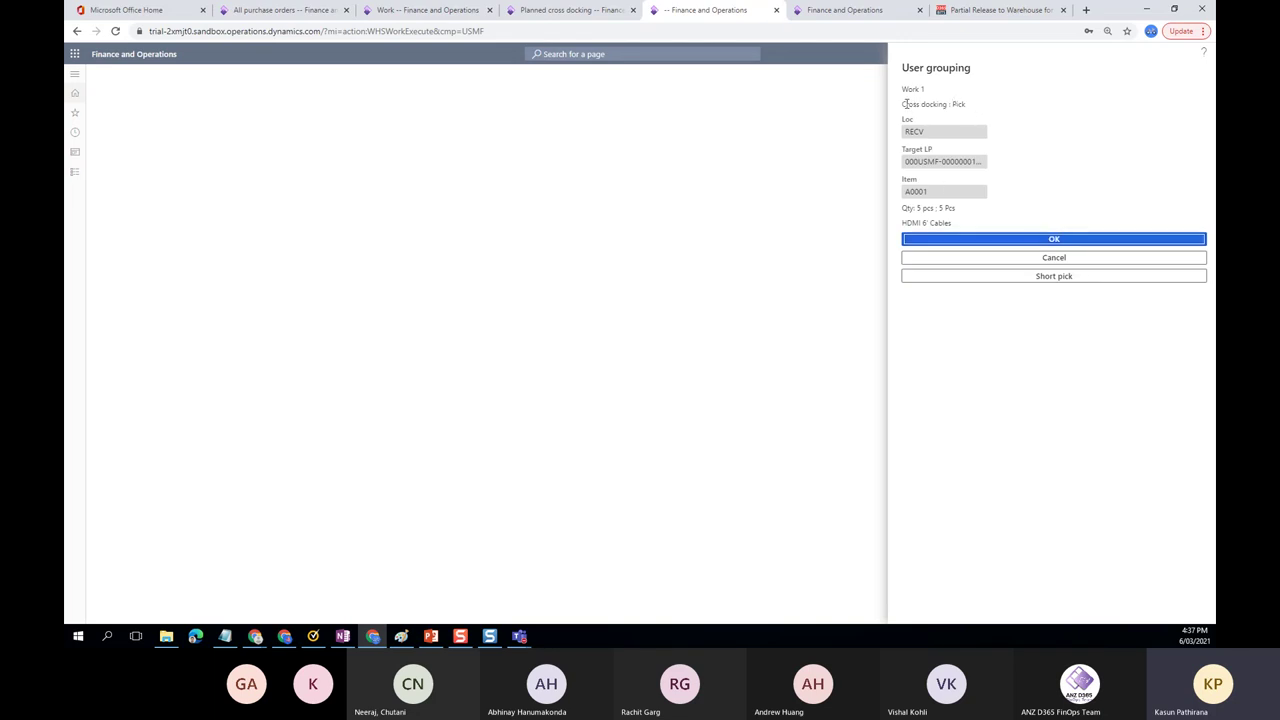
left_click_drag(904, 104, 970, 105)
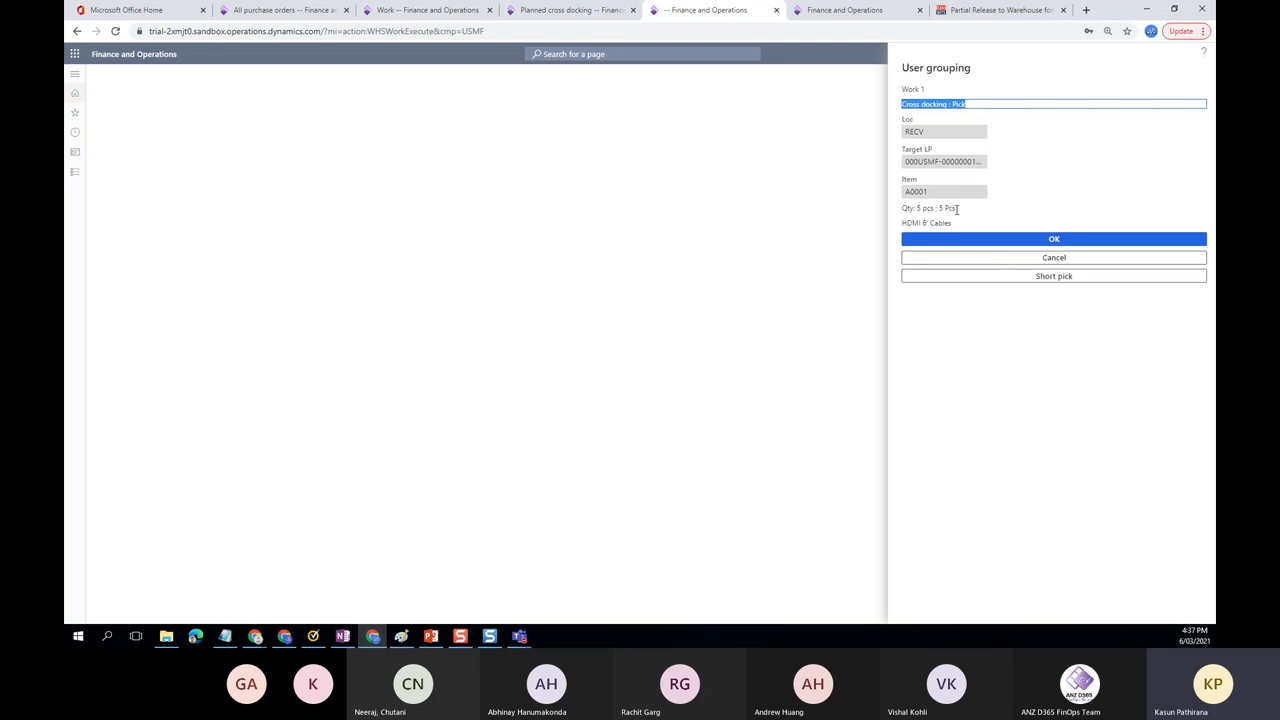
left_click(1000, 240)
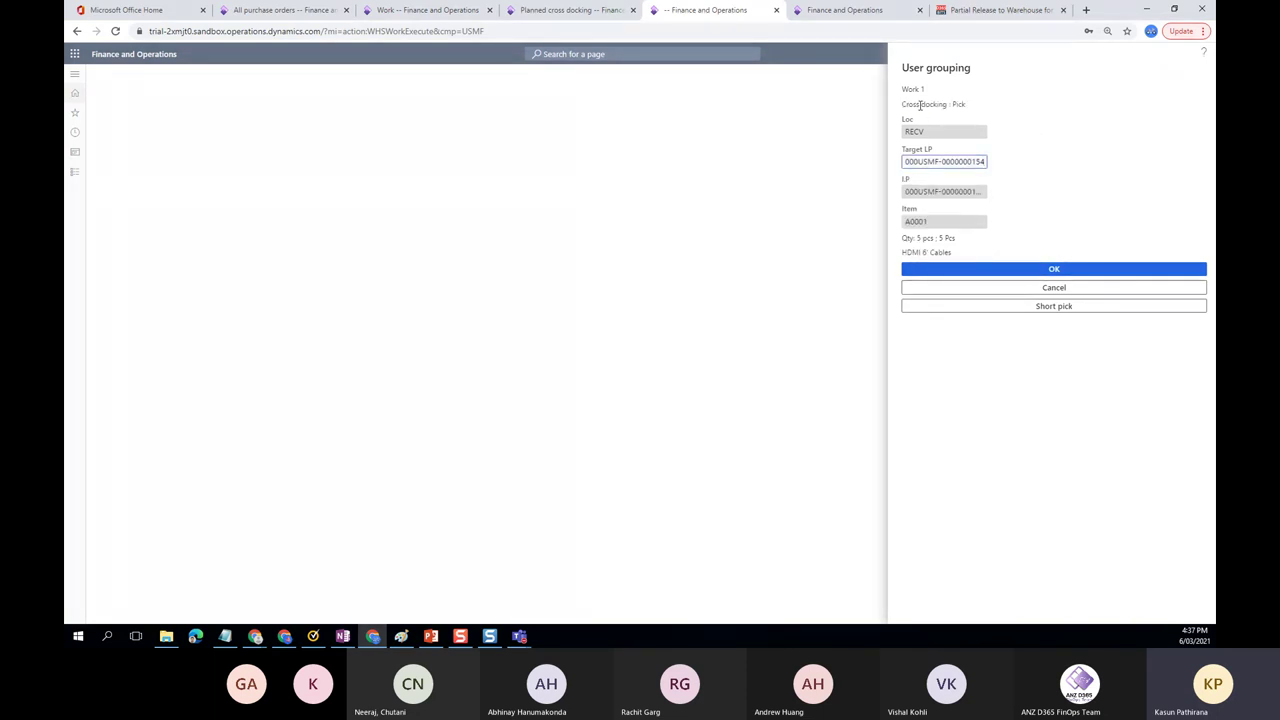
left_click_drag(902, 105, 960, 104)
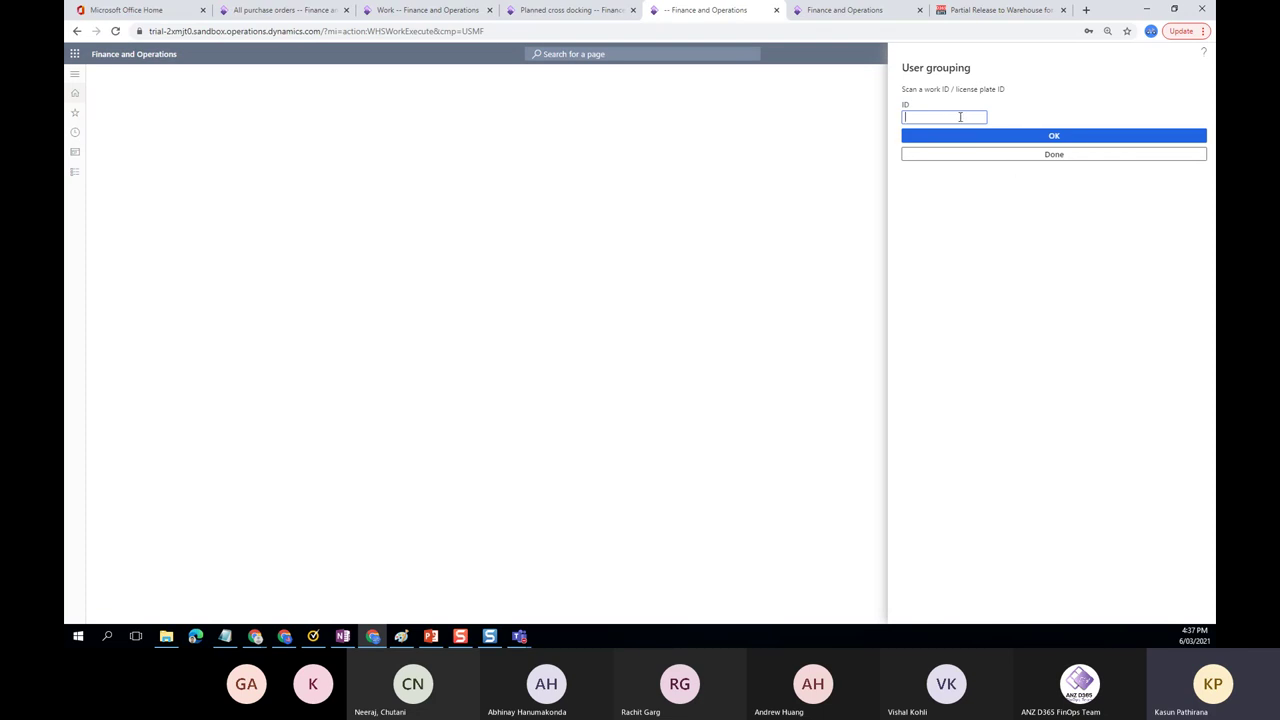
Refresh the planned cross docking records and the work details to check load USMF-000012's remainder and the pick line's status
left_click(566, 13)
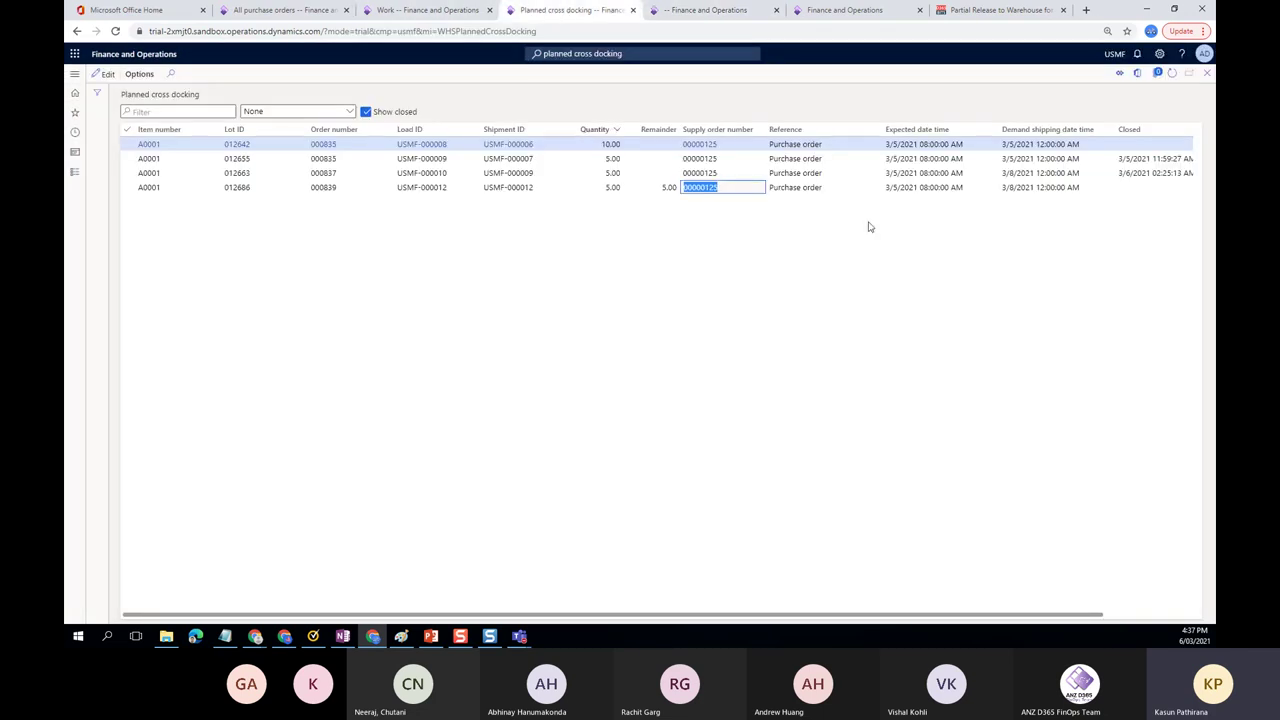
left_click(1172, 73)
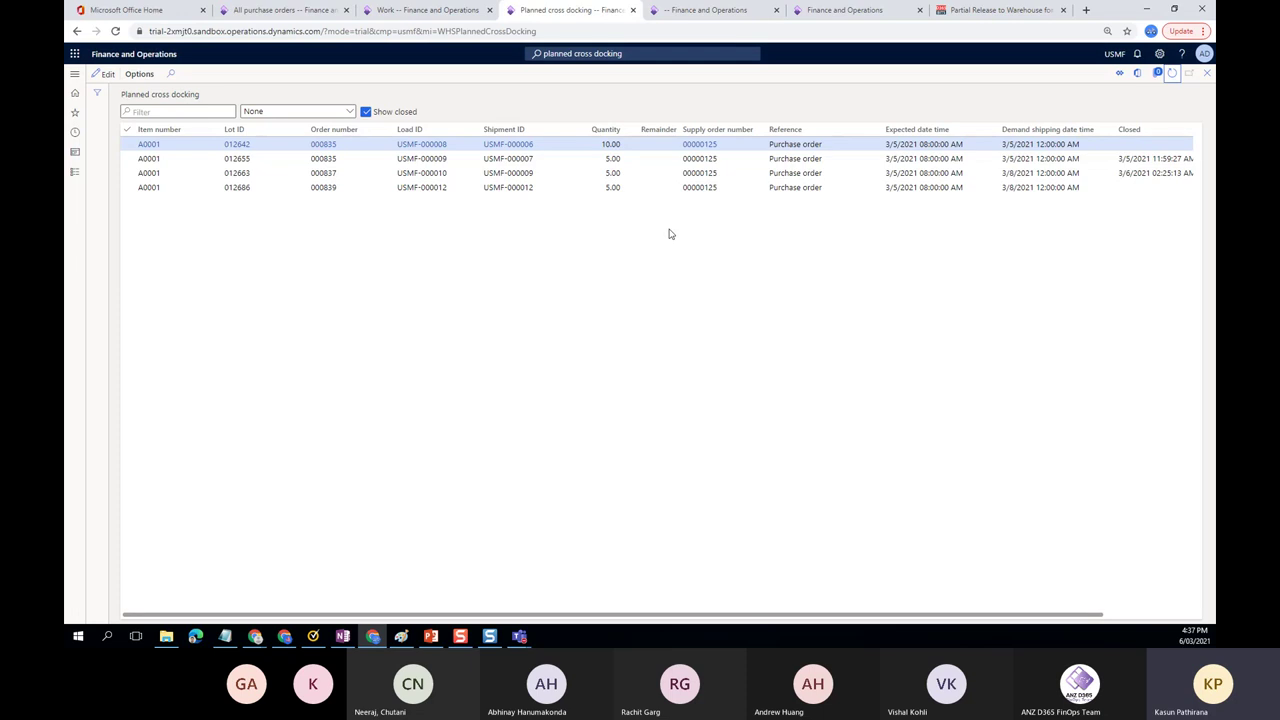
left_click(652, 187)
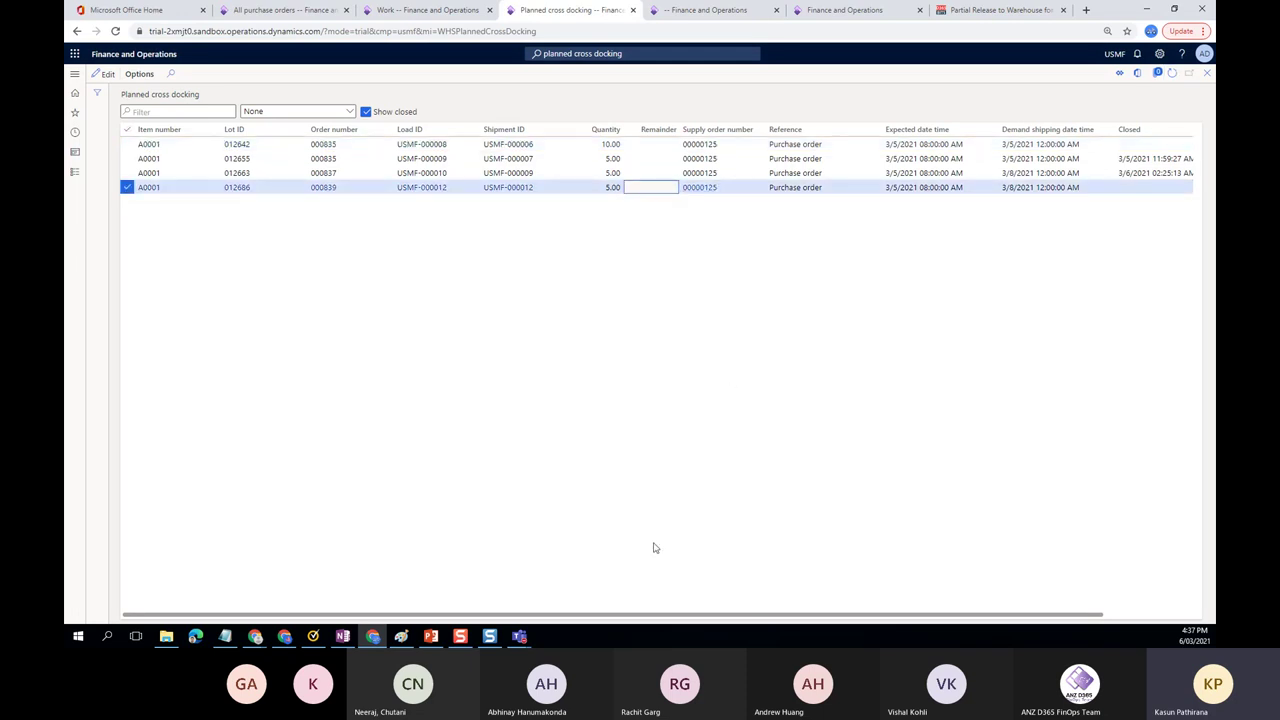
left_click_drag(692, 615, 840, 594)
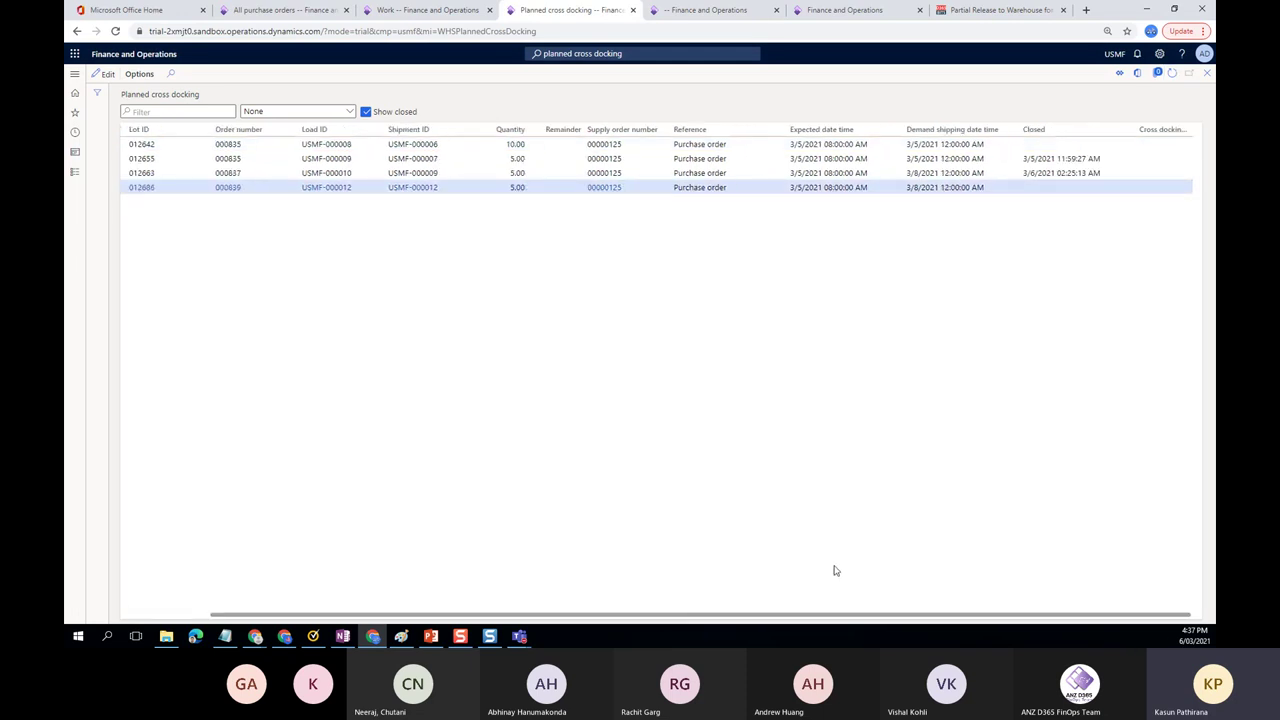
scroll(428, 306, "left", 5)
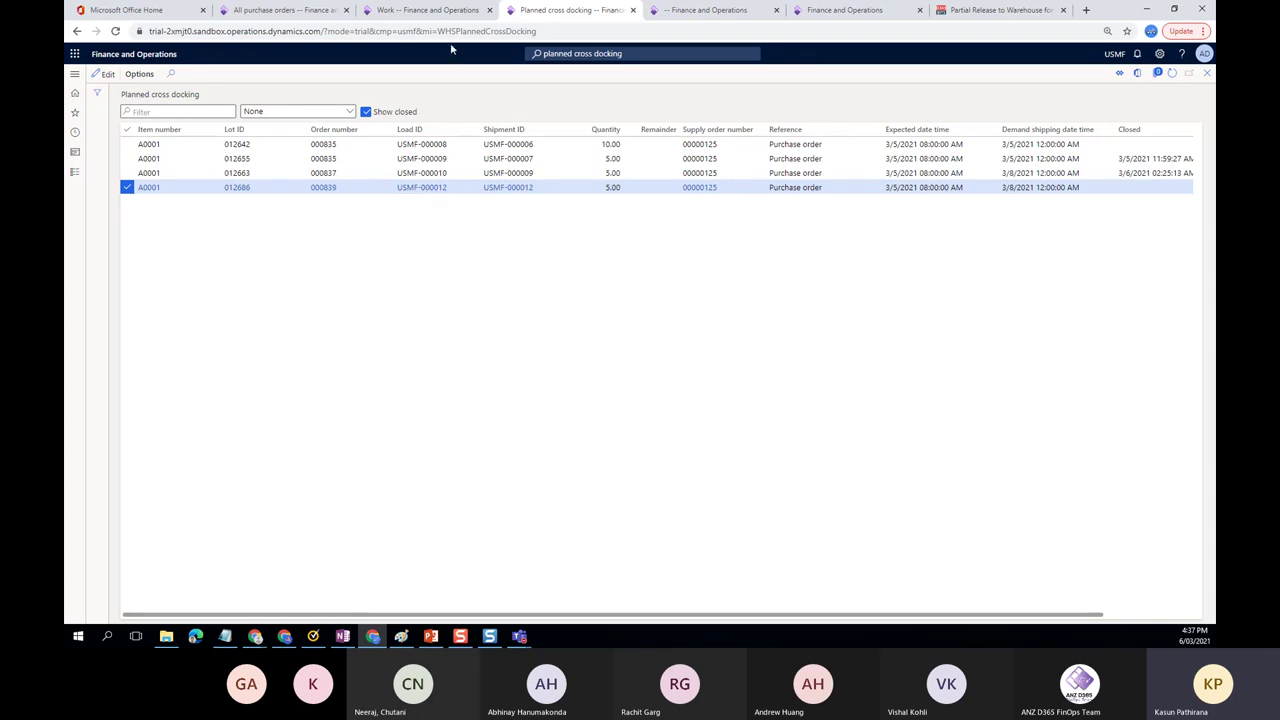
left_click(428, 11)
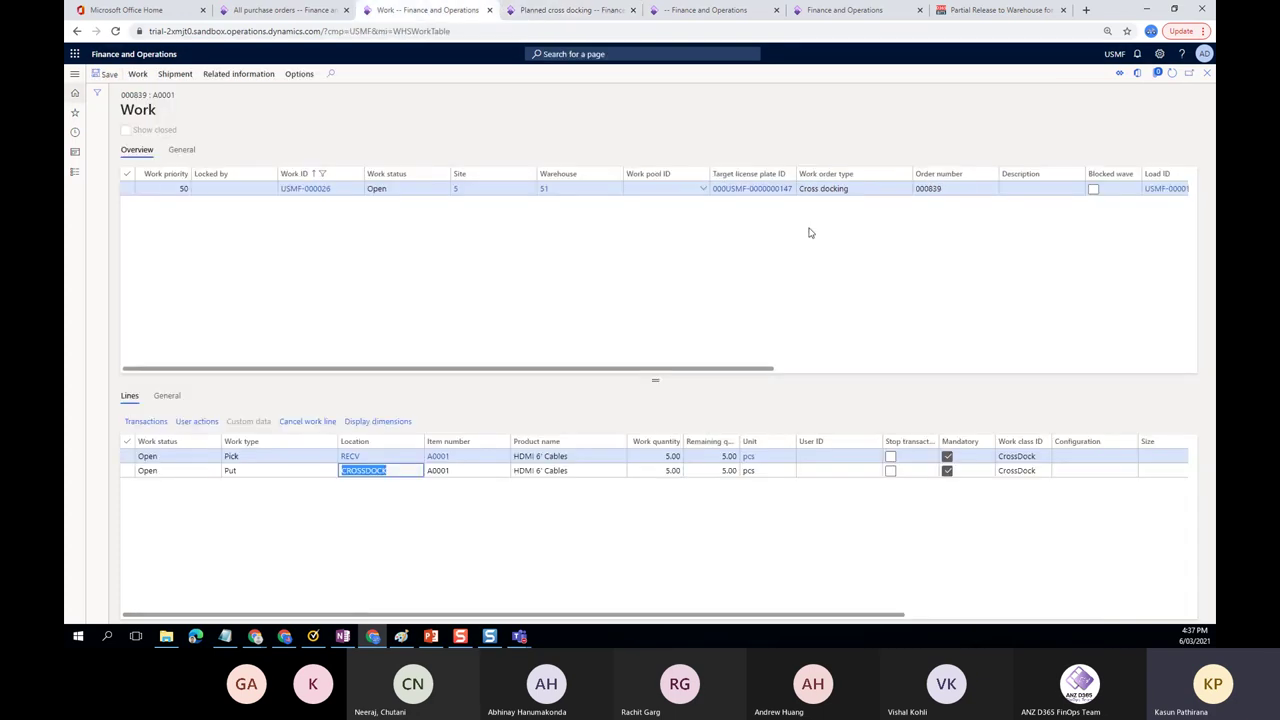
left_click(1171, 76)
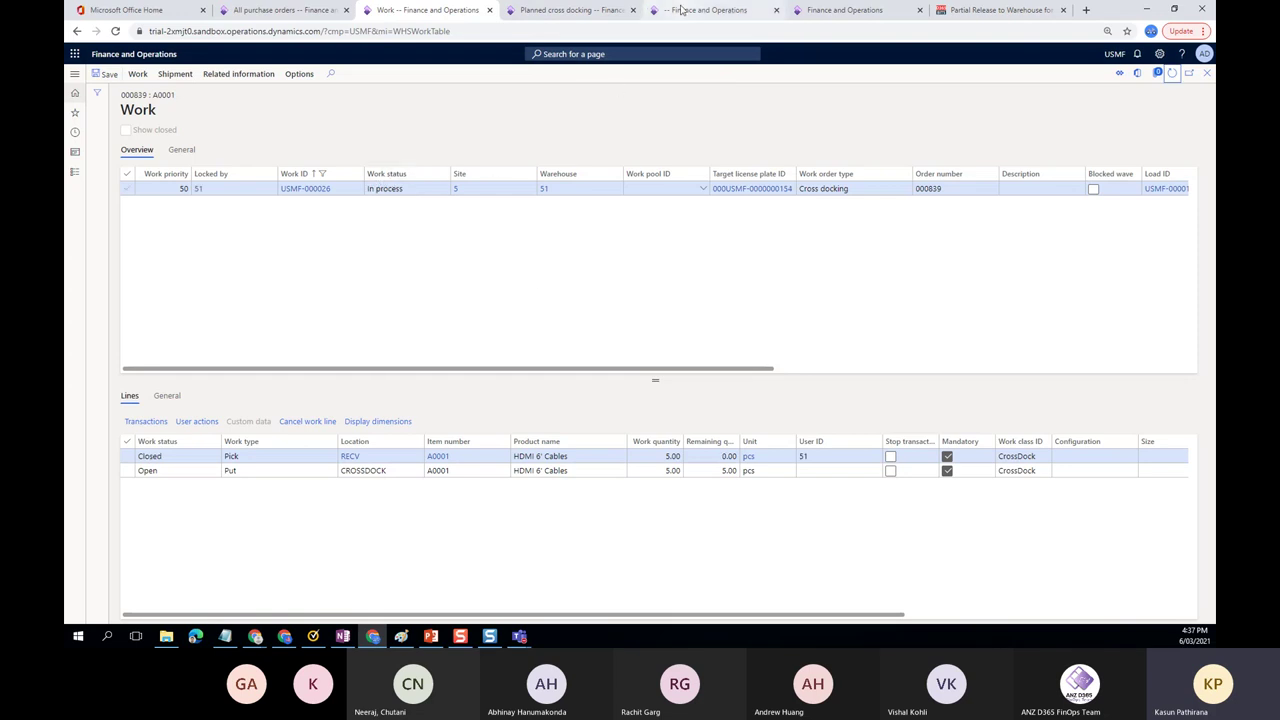
Confirm the cross docking put of 5 pcs to CROSSDOCK and check the status of work USMF-000026
left_click(680, 10)
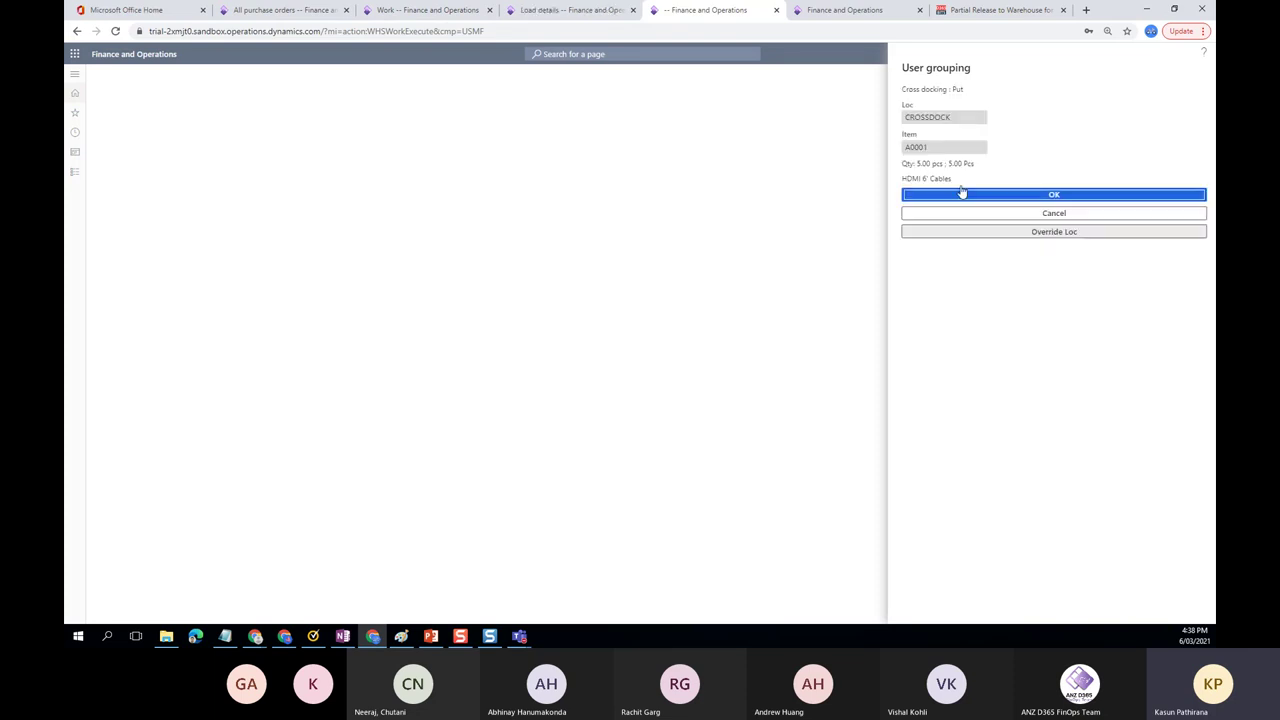
left_click(1068, 195)
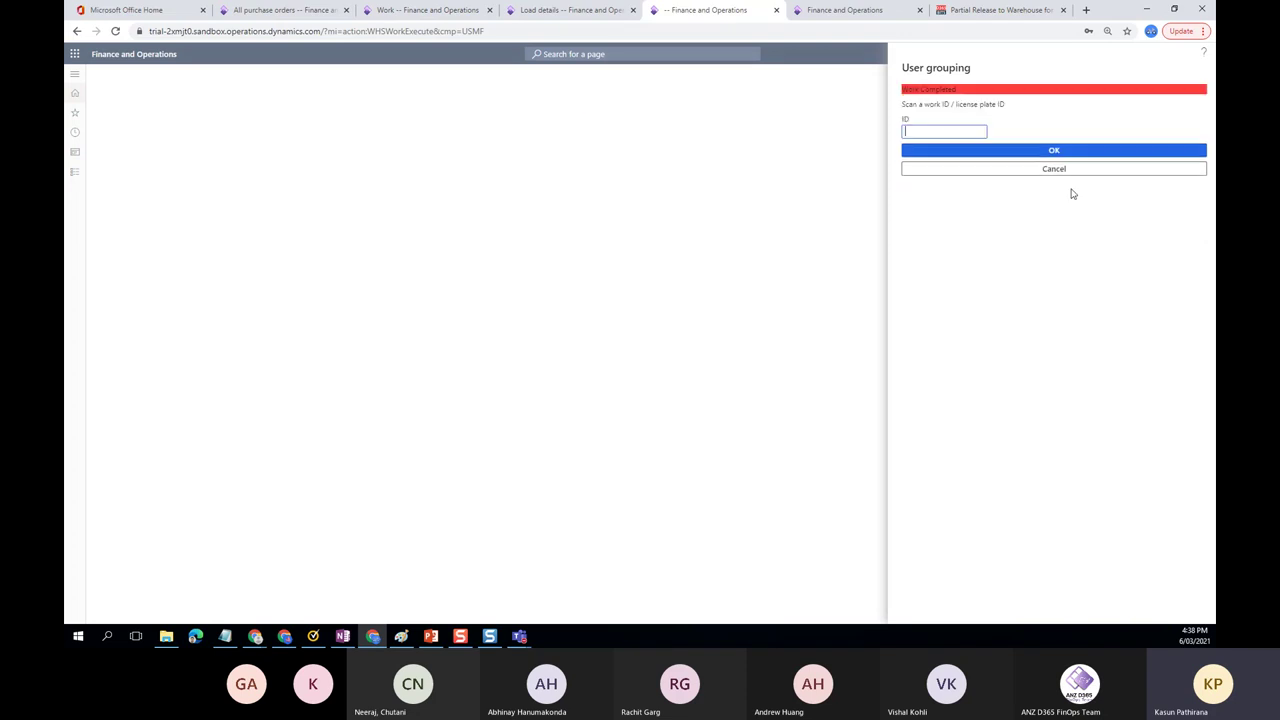
left_click(545, 12)
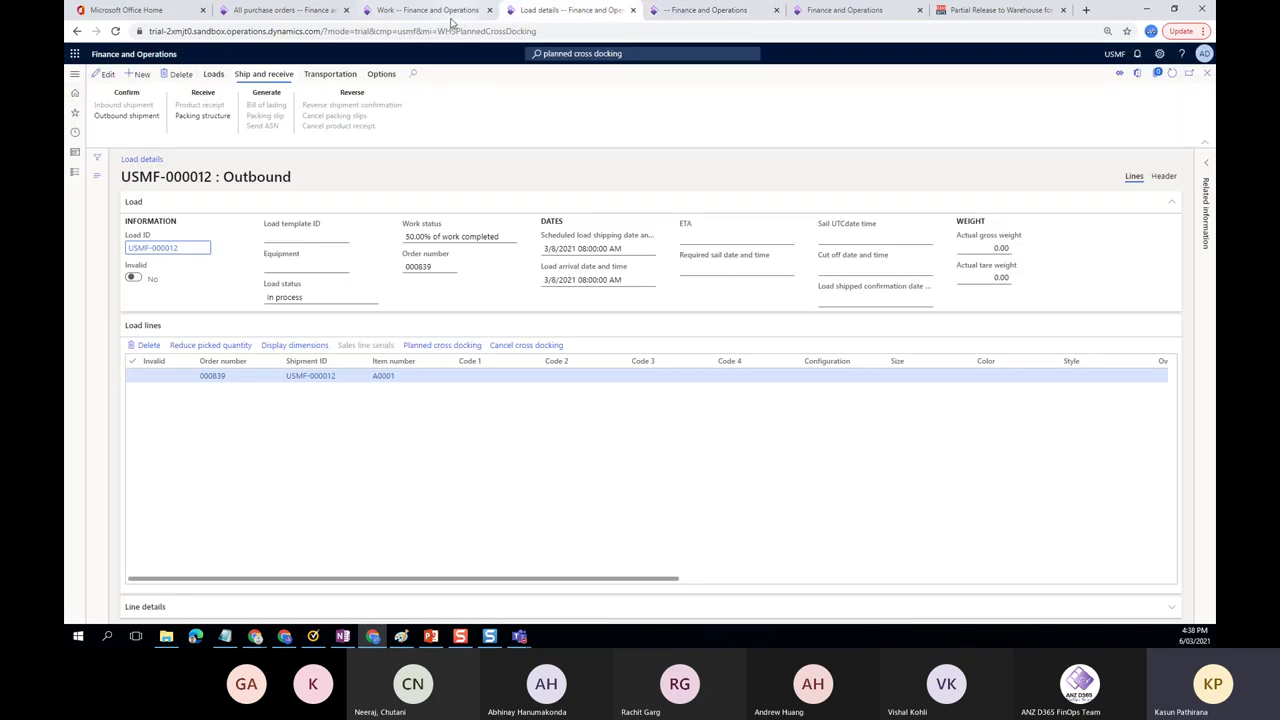
left_click(430, 12)
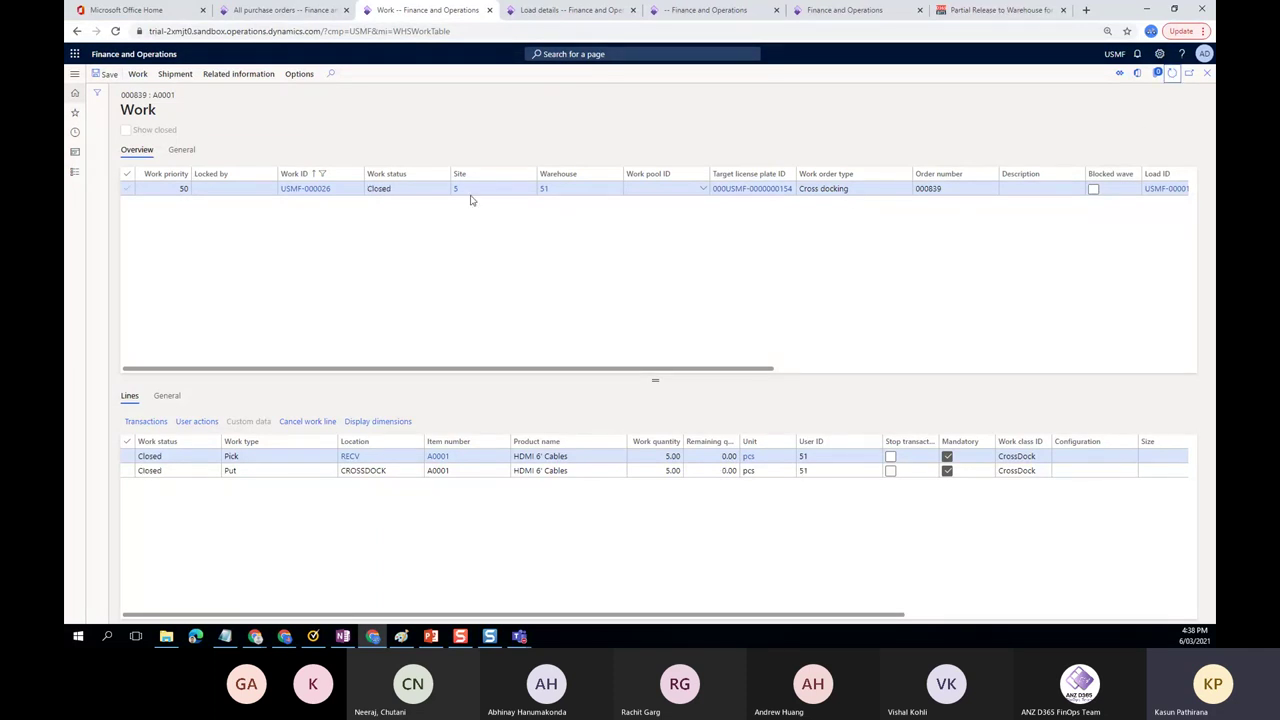
left_click(407, 190)
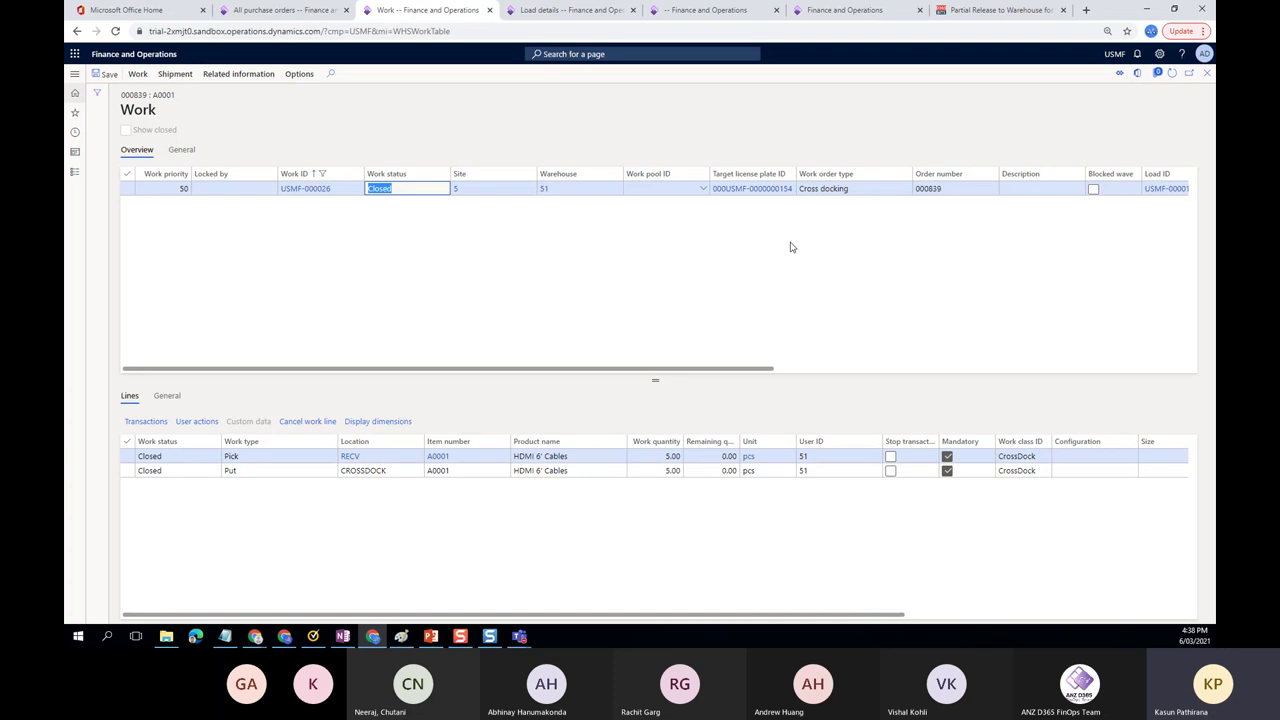
Open shipment USMF-000012 through the work's load details, confirm it, and post its packing slip without printing
left_click_drag(765, 370, 914, 390)
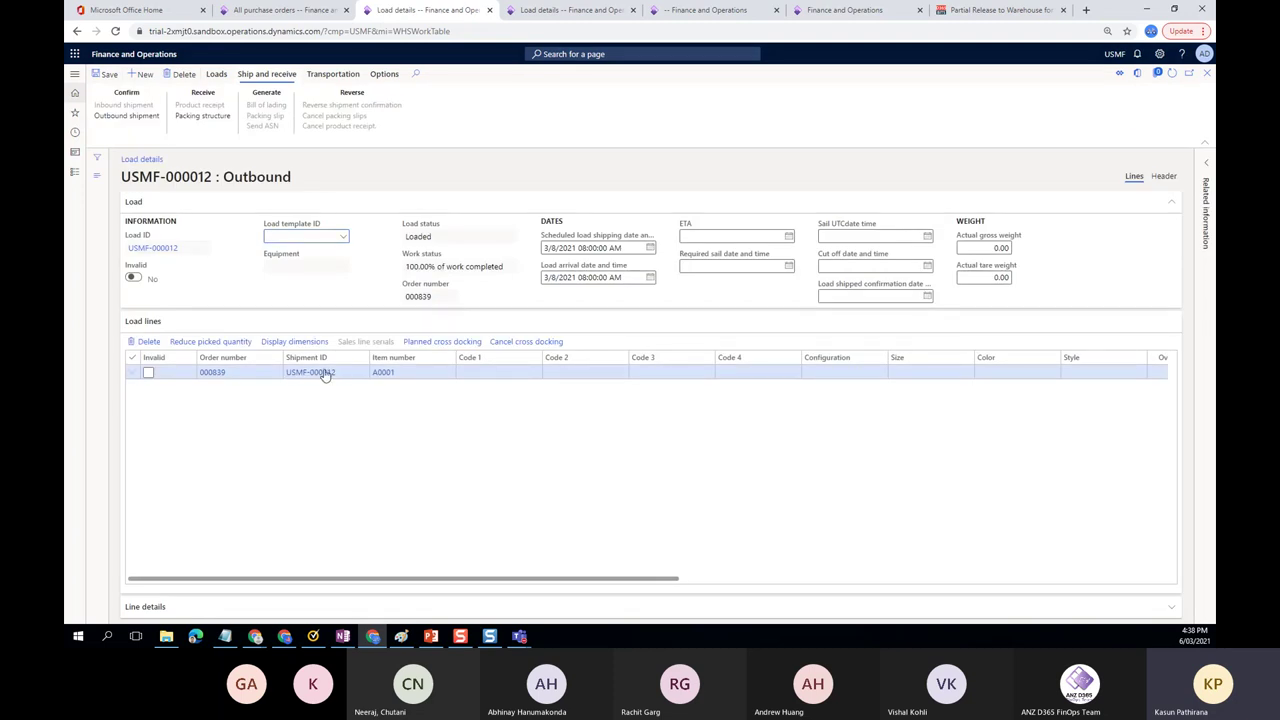
left_click(318, 372)
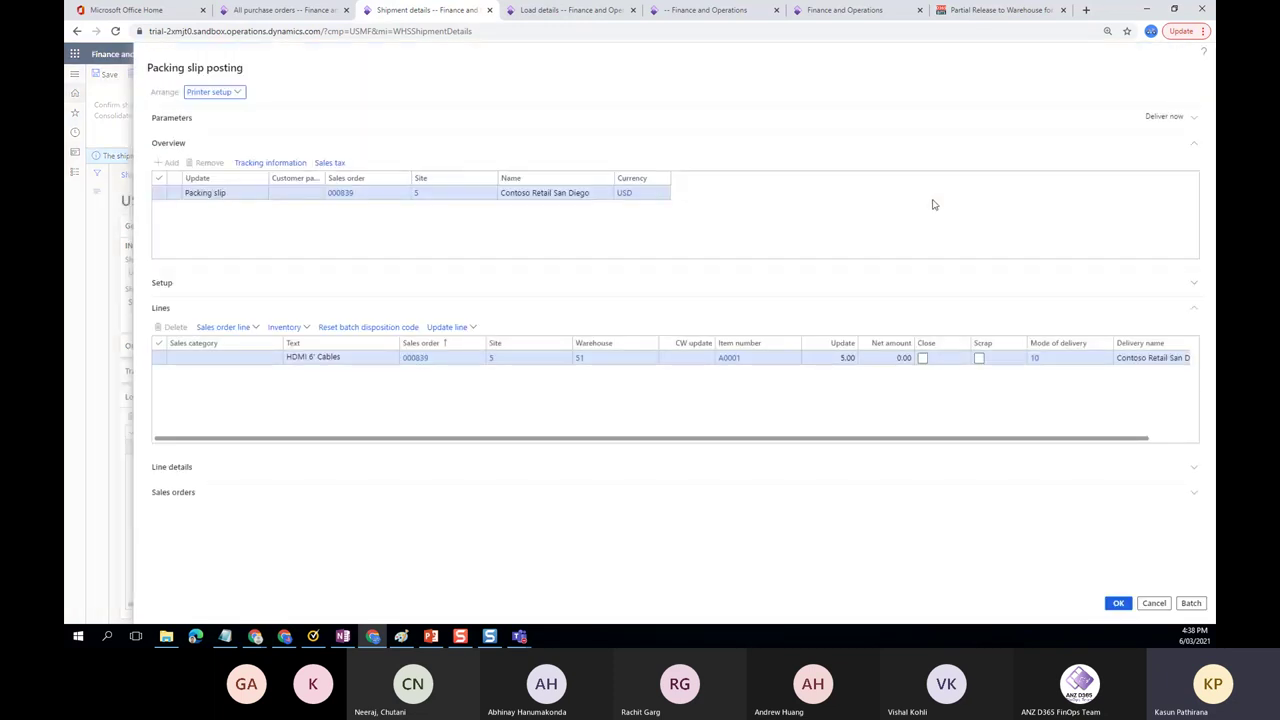
left_click(1120, 603)
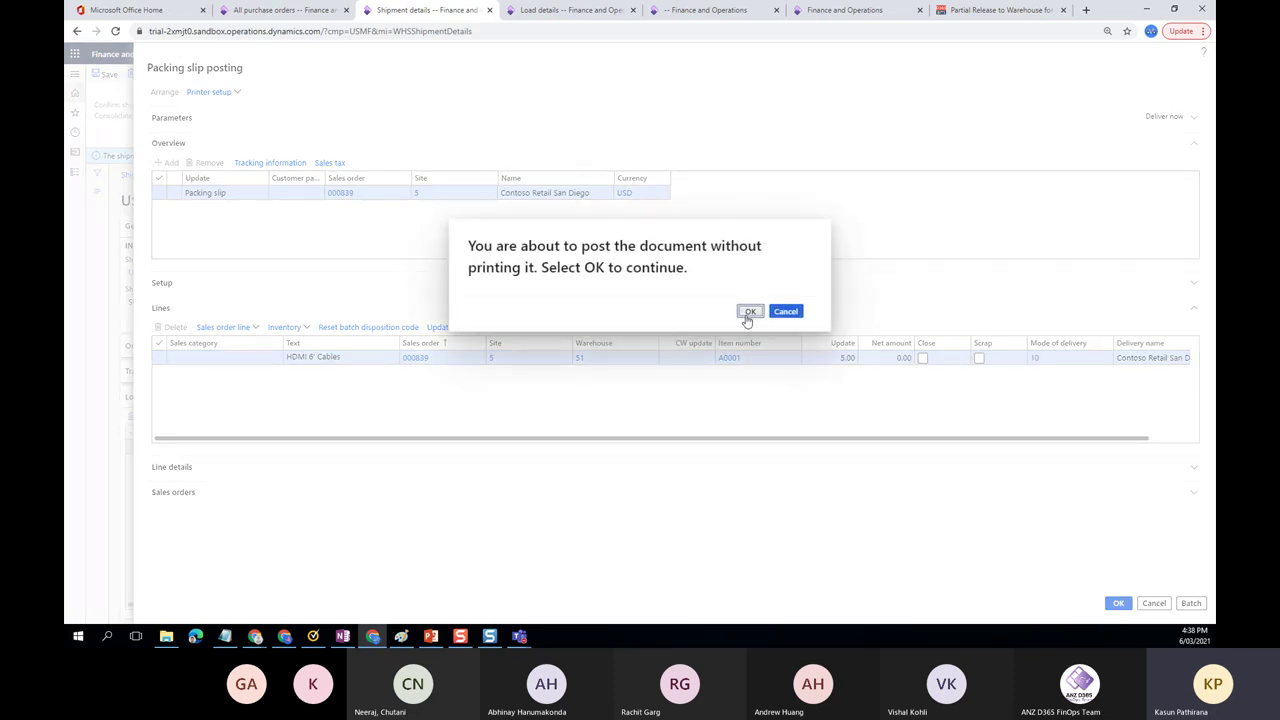
left_click(751, 312)
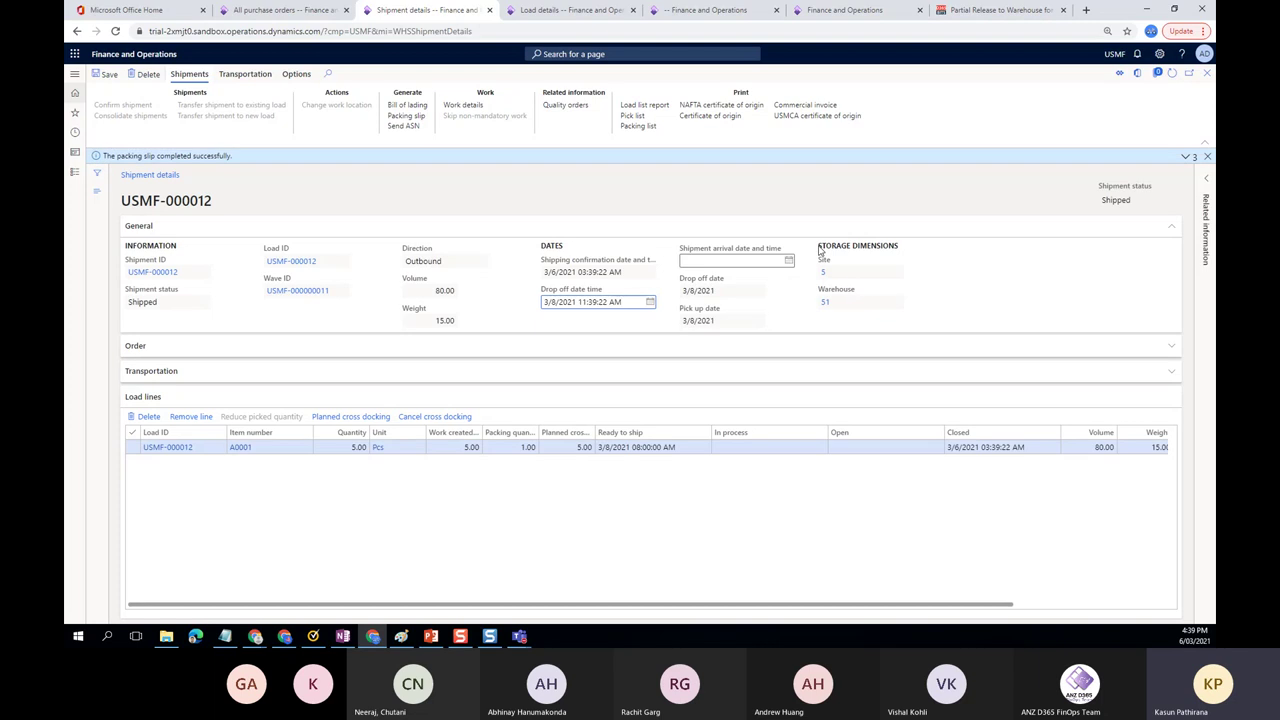
Dismiss the packing slip messages and review the remaining columns of the shipment's load line
left_click(1205, 156)
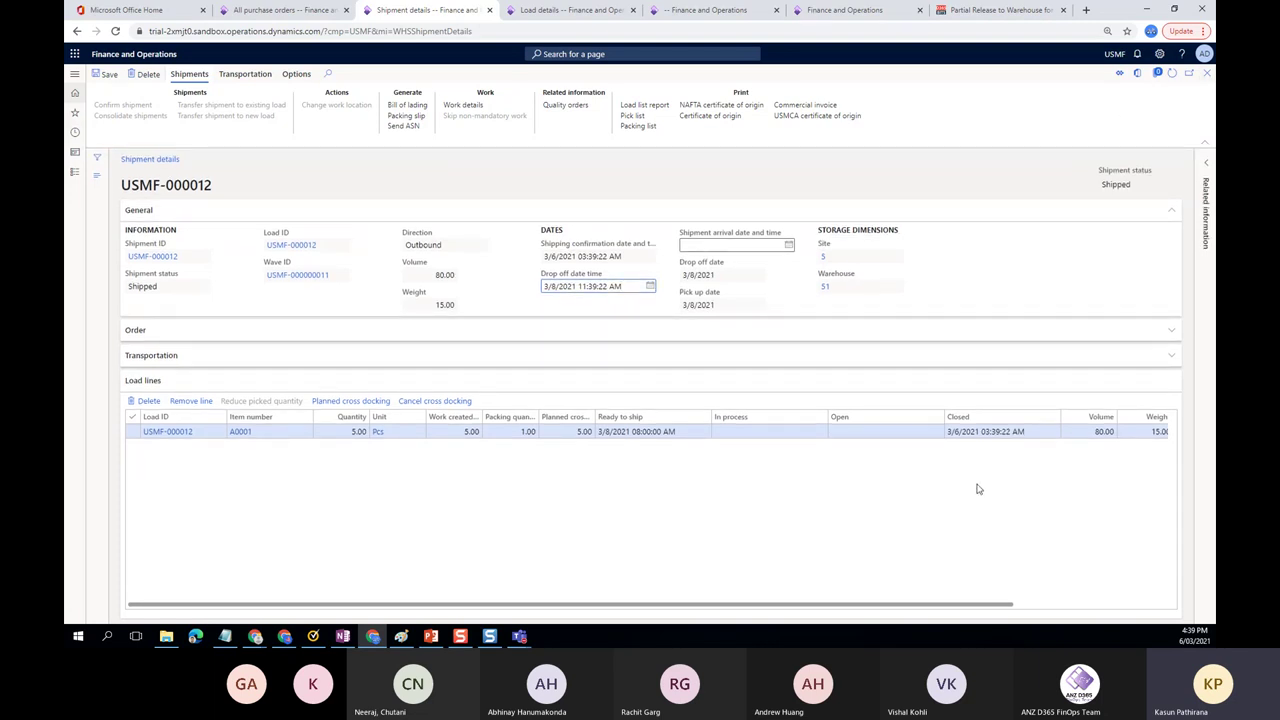
scroll(976, 486, "right", 5)
scroll(988, 486, "left", 5)
left_click(300, 14)
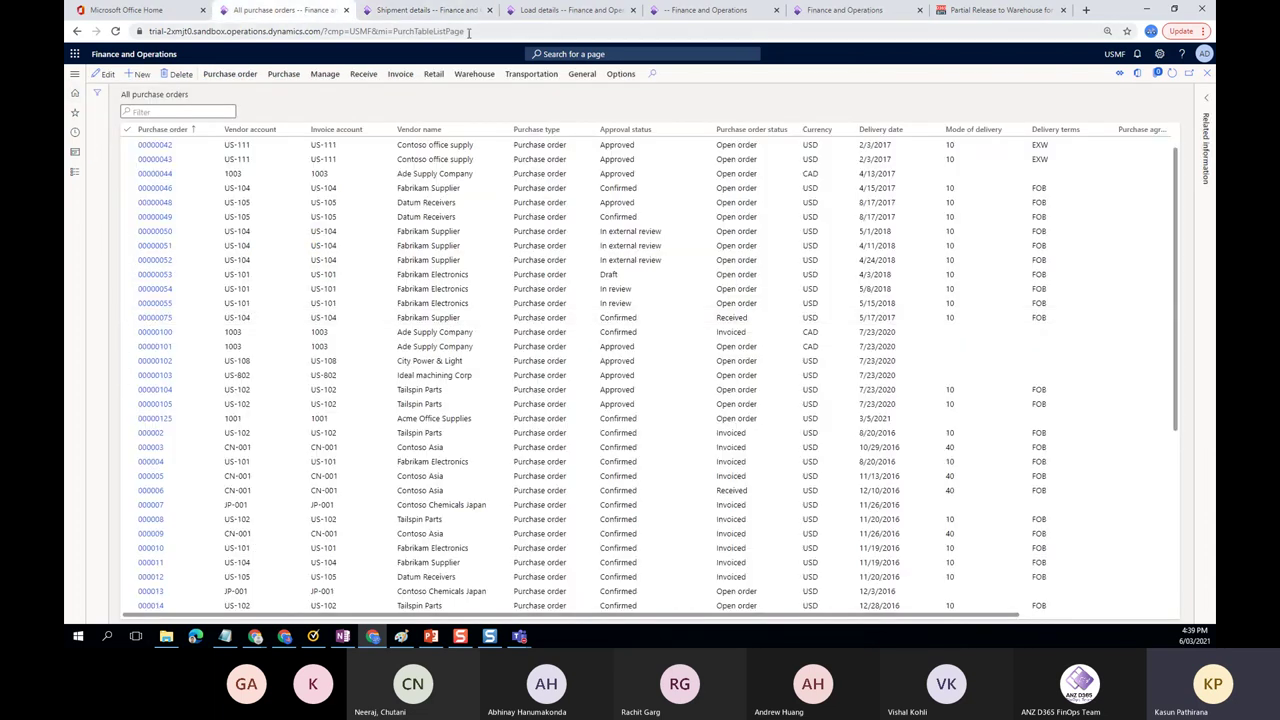
left_click(425, 12)
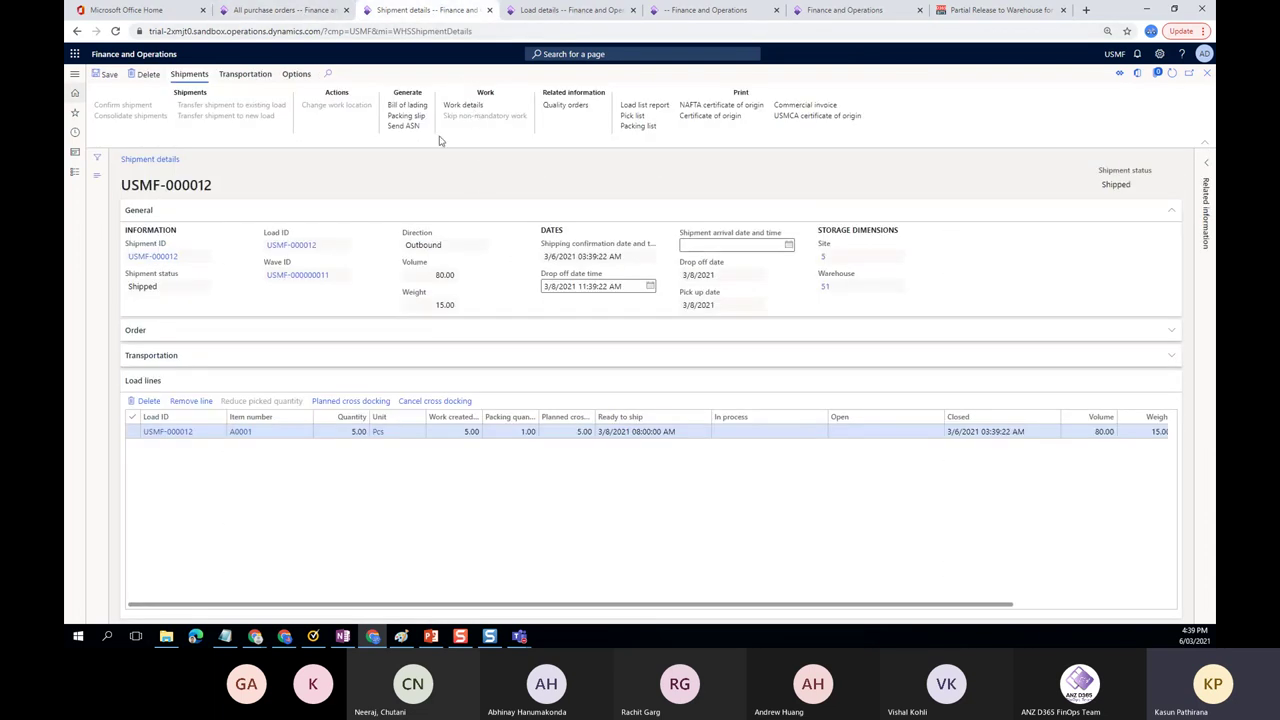
Leave the User grouping put-away form and return the warehouse device session to the Inbound menu
left_click(683, 14)
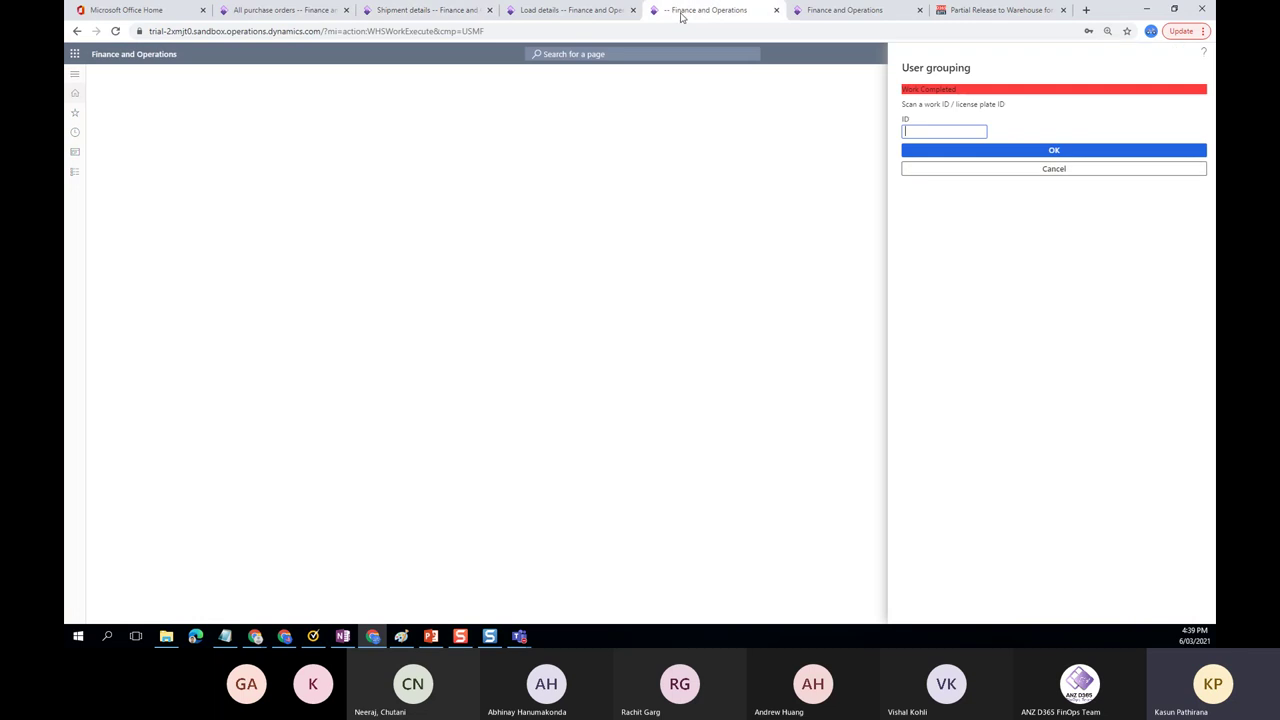
left_click(1006, 168)
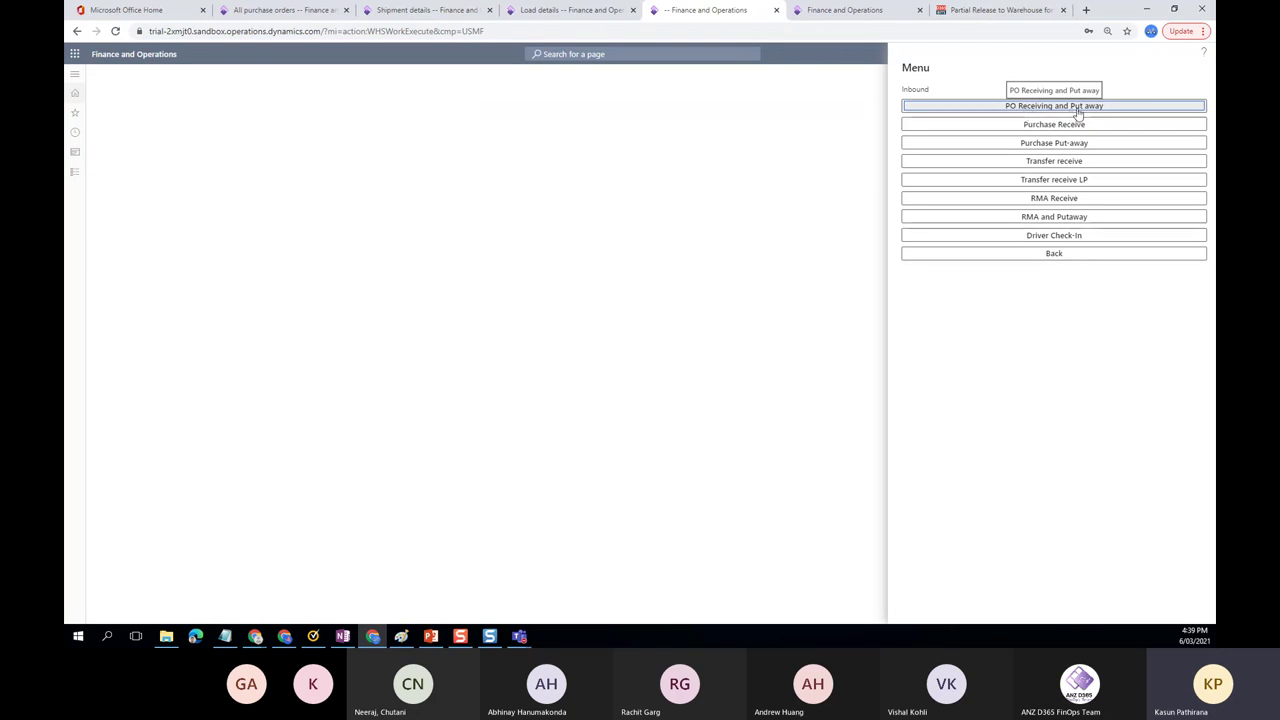
left_click(444, 14)
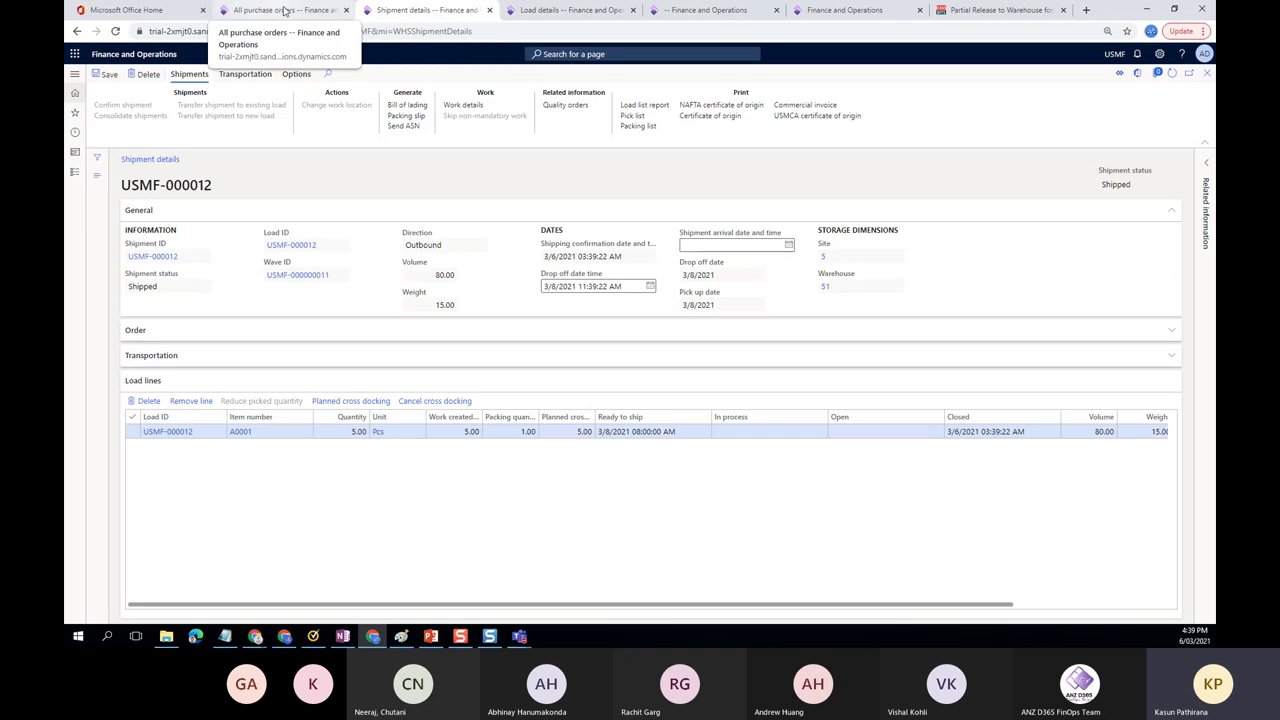
Create a new sales order for Contoso Retail San Diego with warehouse 51
left_click(285, 10)
left_click(420, 10)
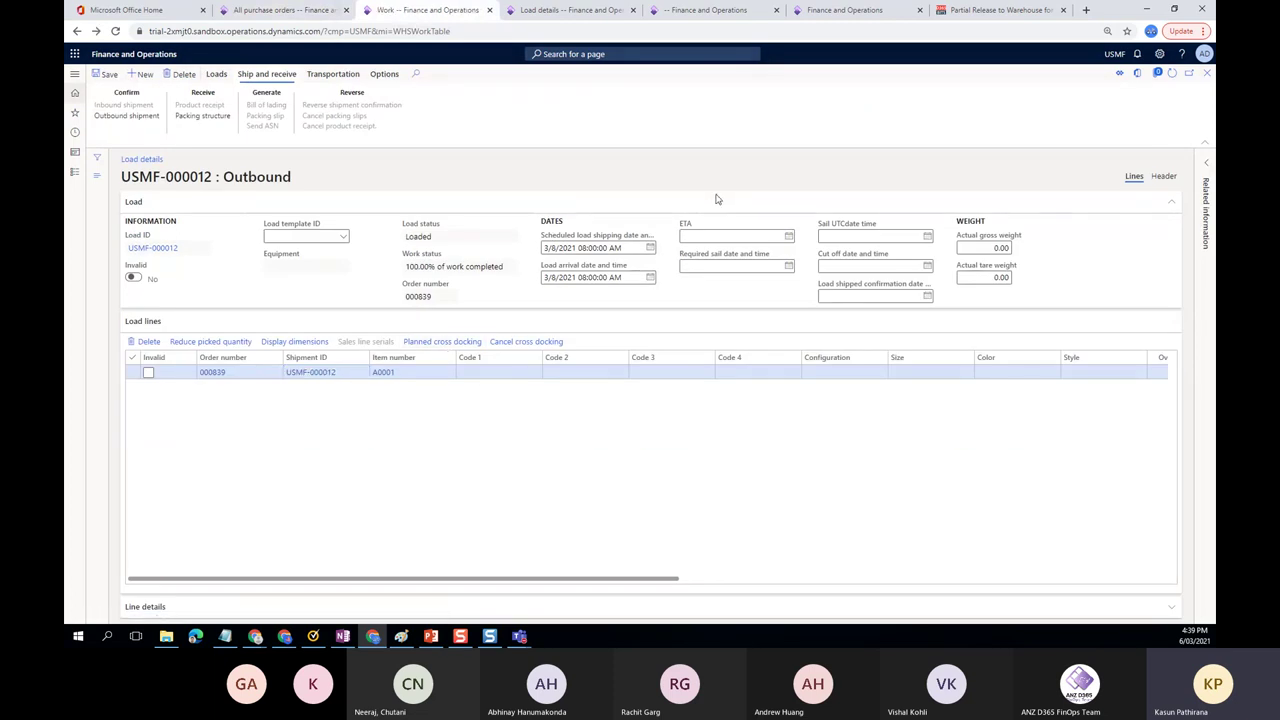
left_click(1207, 73)
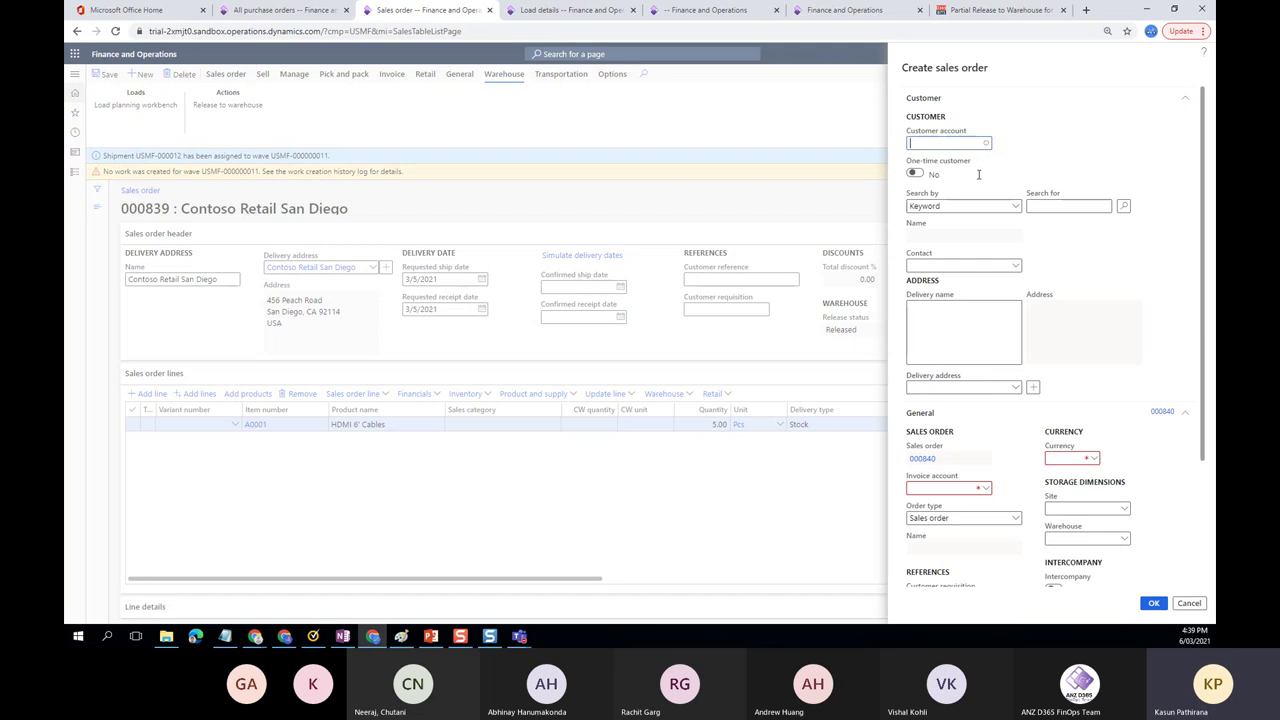
key("alt+Down")
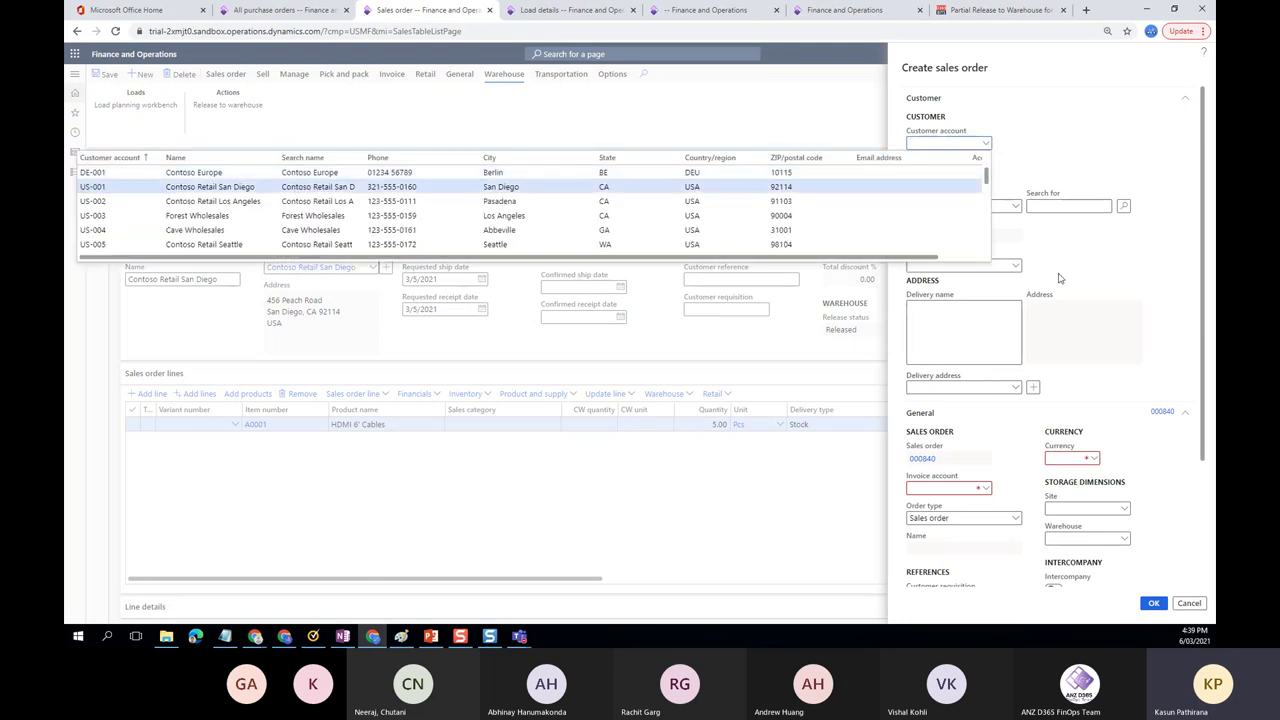
key("Return")
scroll(1090, 340, "down", 2)
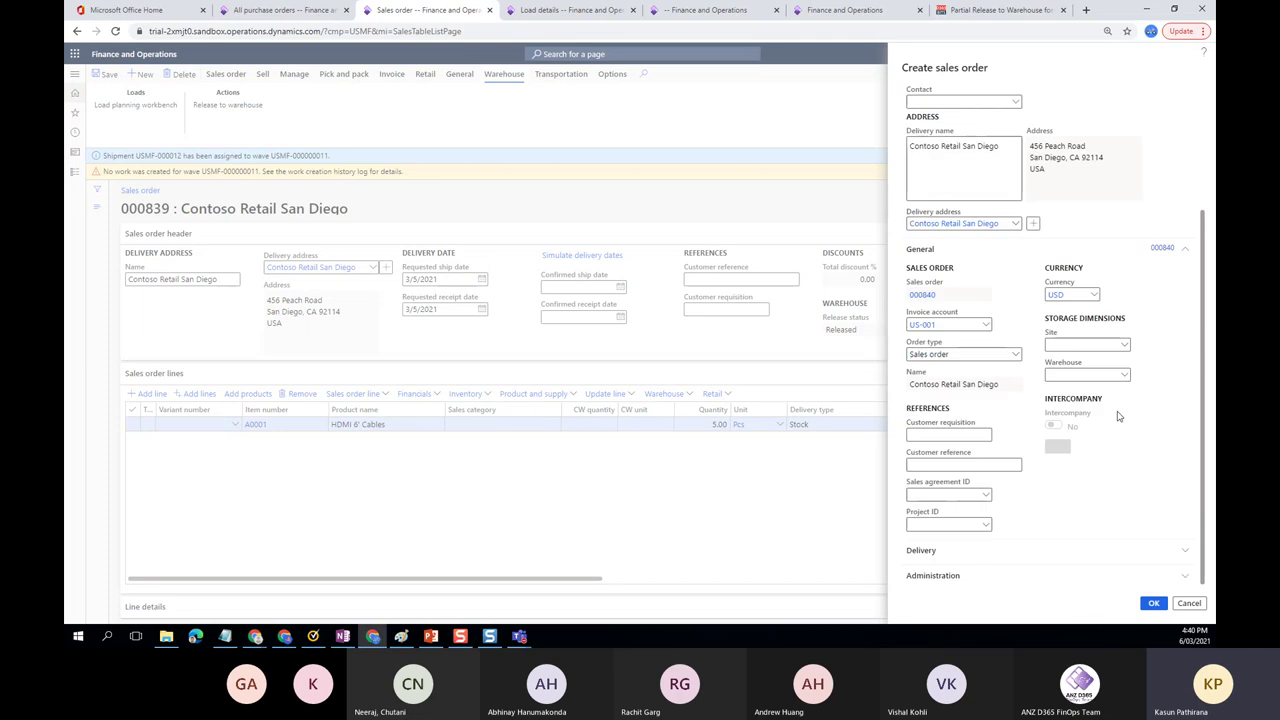
left_click(1079, 373)
type("51")
key("Tab")
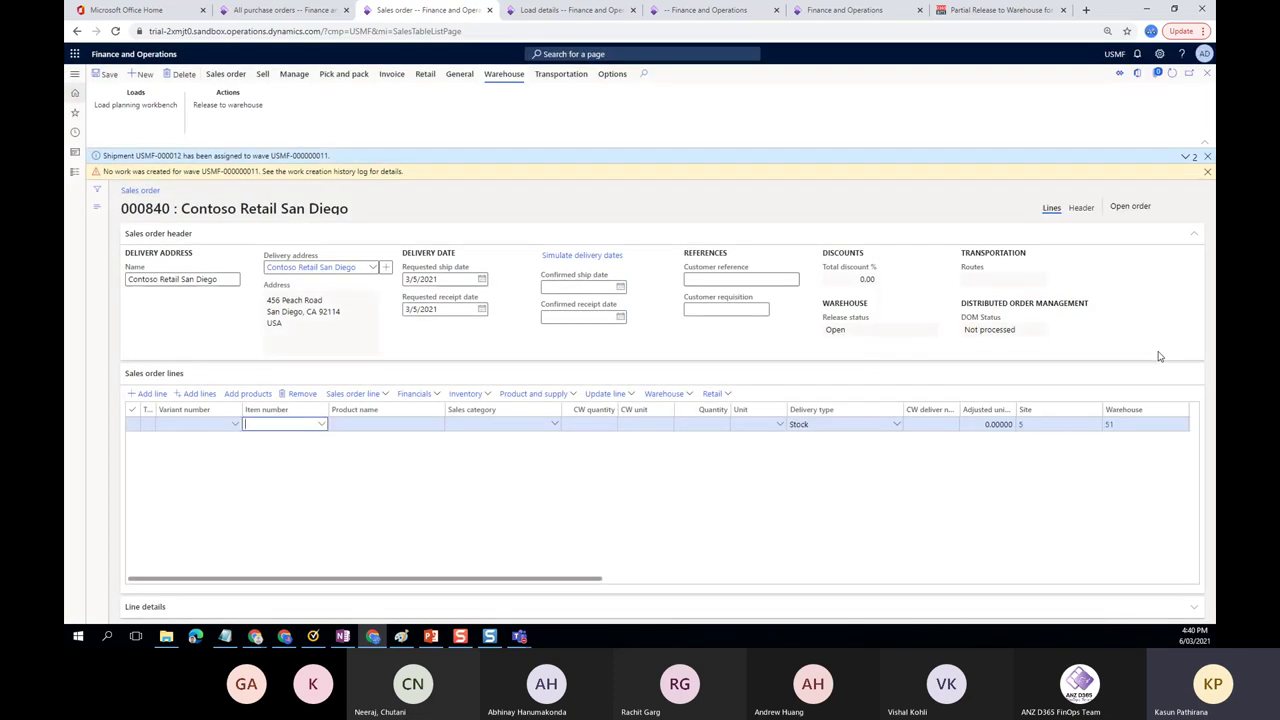
Fill in the sales order line with item A0001 and a quantity of 5 pcs
type("1")
key("Tab")
key("Tab")
key("Tab")
key("Tab")
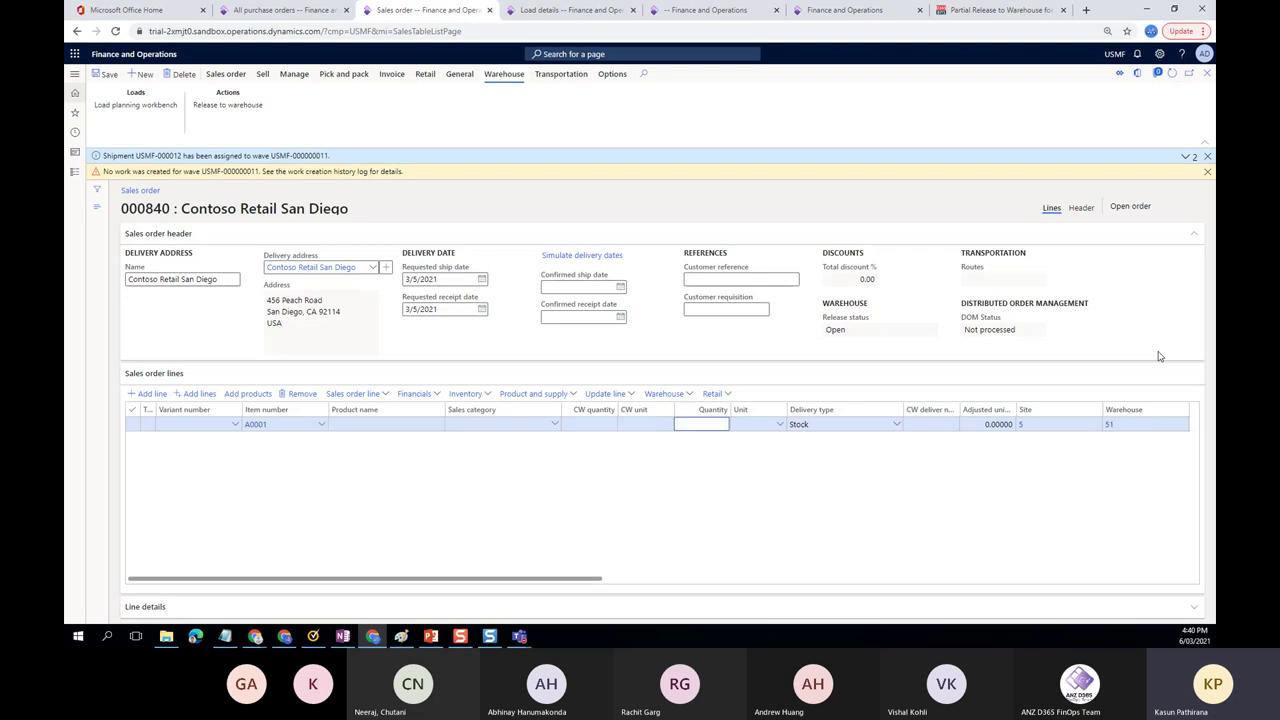
type("5")
key("Tab")
key("Tab")
key("Tab")
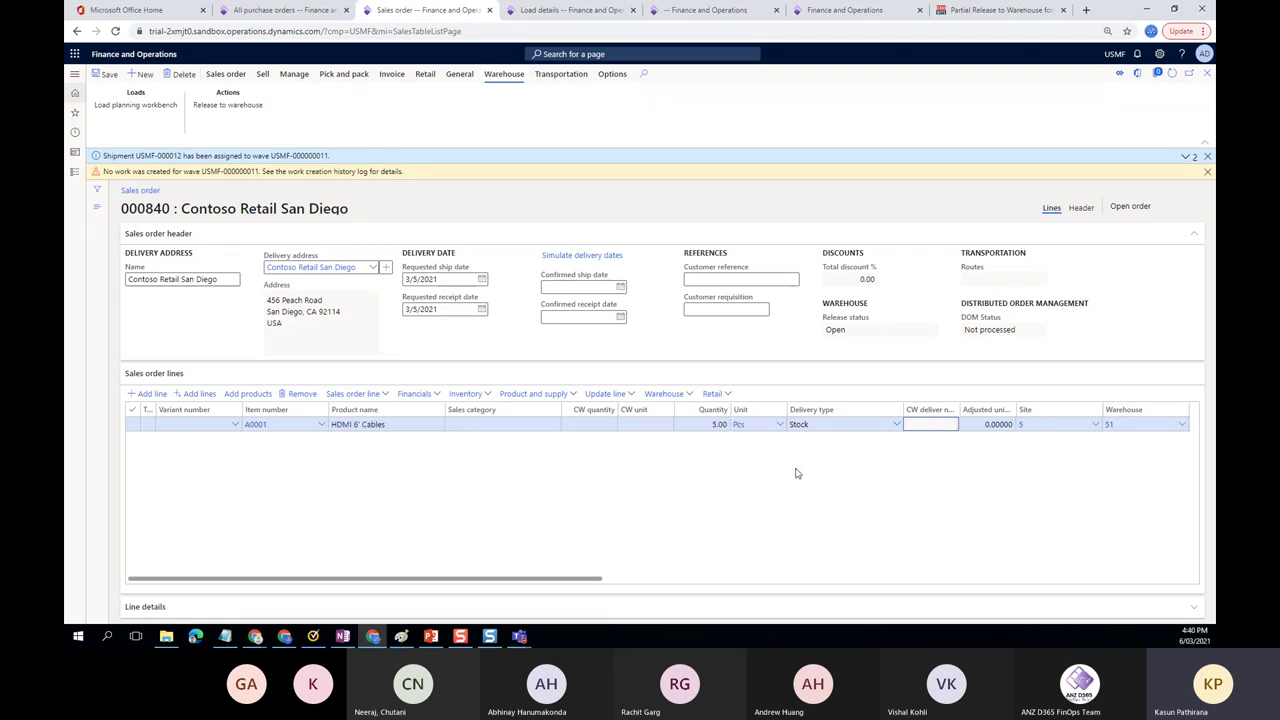
left_click(797, 473)
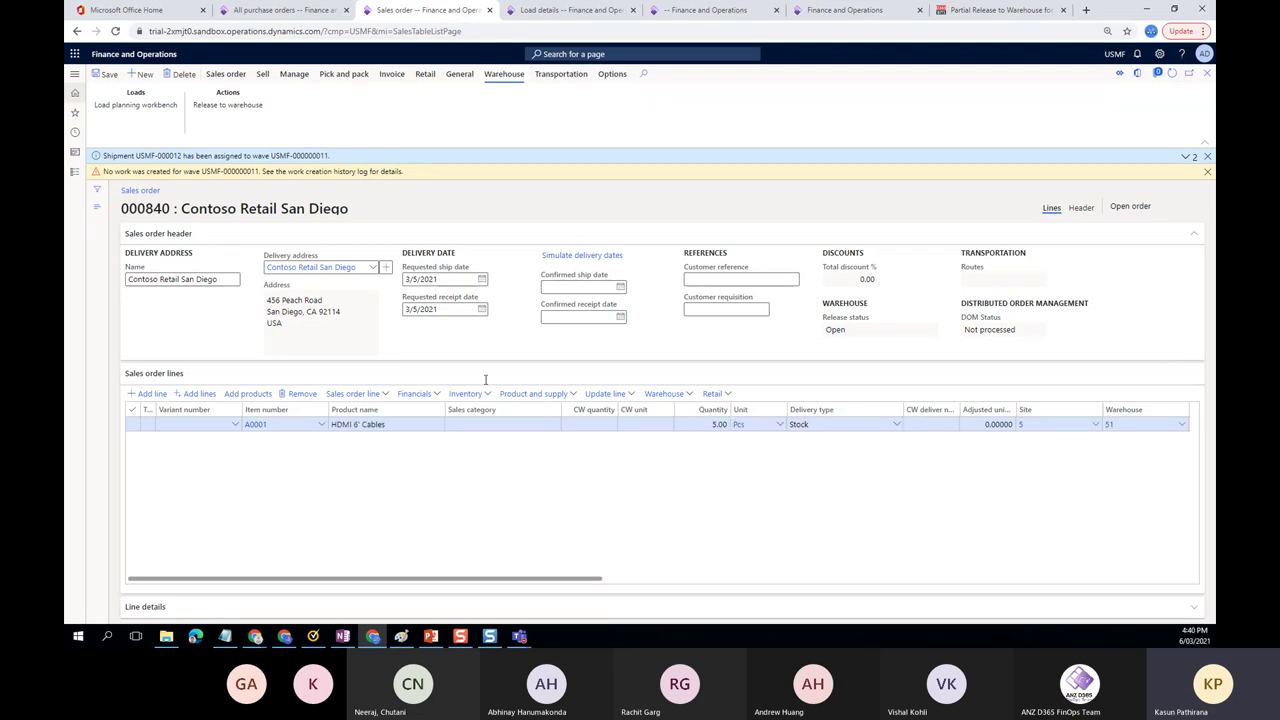
Clear the old wave messages, then save and confirm the new sales order
left_click(1206, 160)
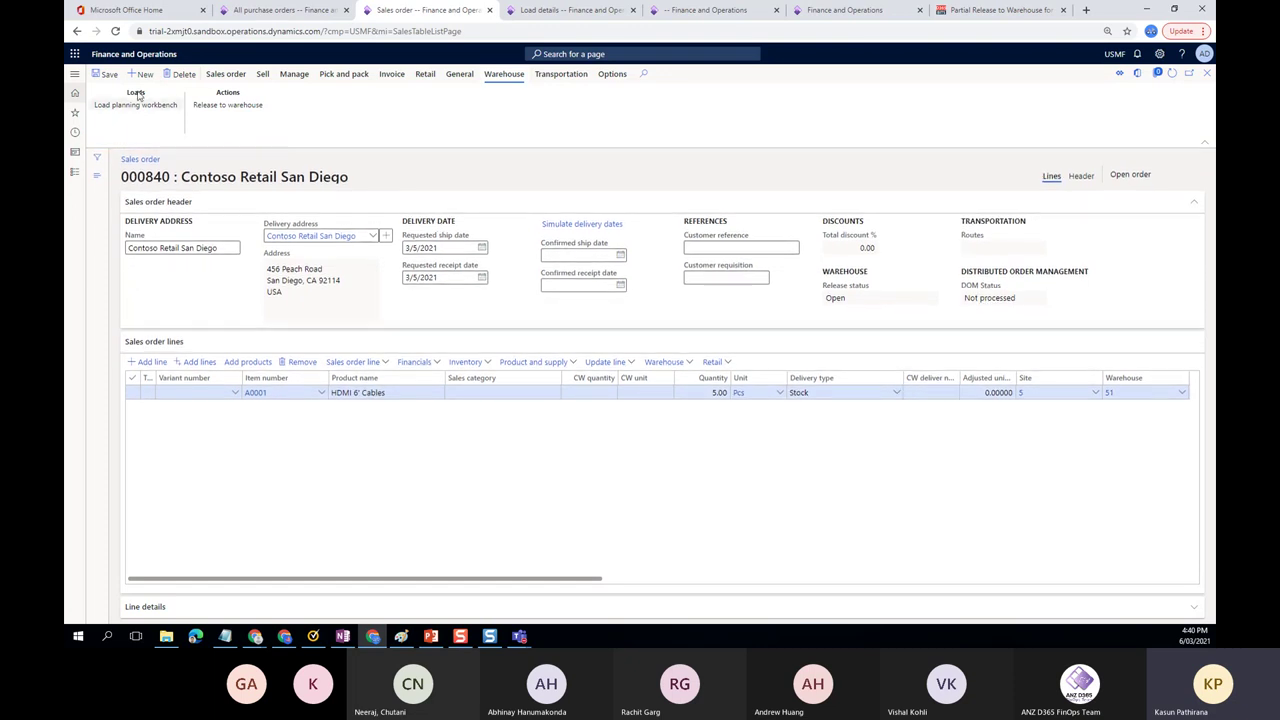
left_click(105, 74)
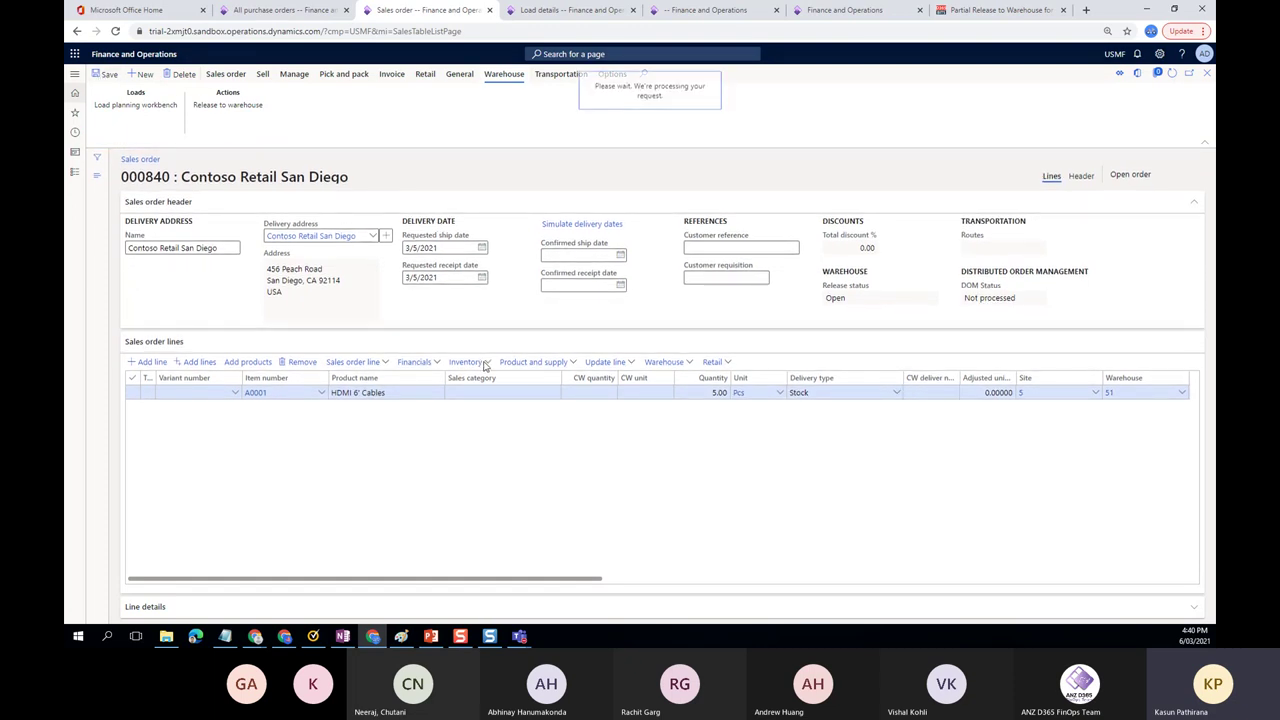
left_click(263, 75)
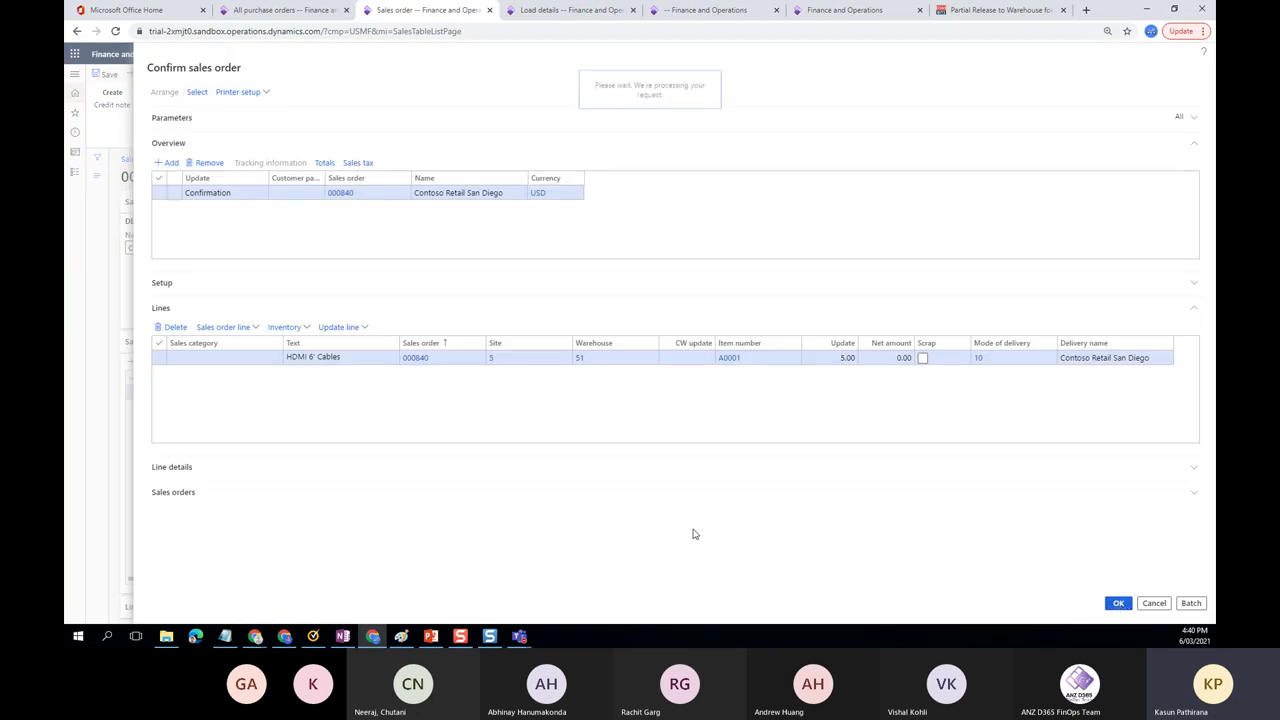
left_click(752, 314)
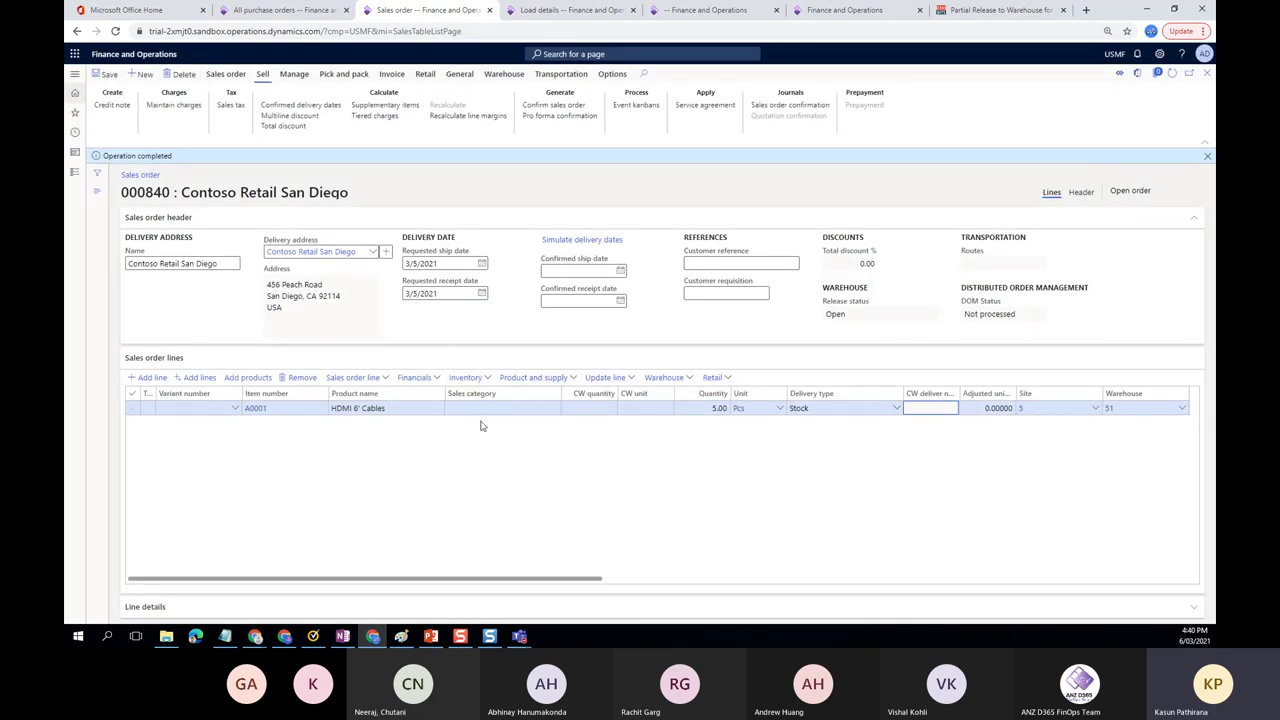
Mark the A0001 sales line against the purchase order transaction of 45.00 and release the sales order to the warehouse
left_click(486, 380)
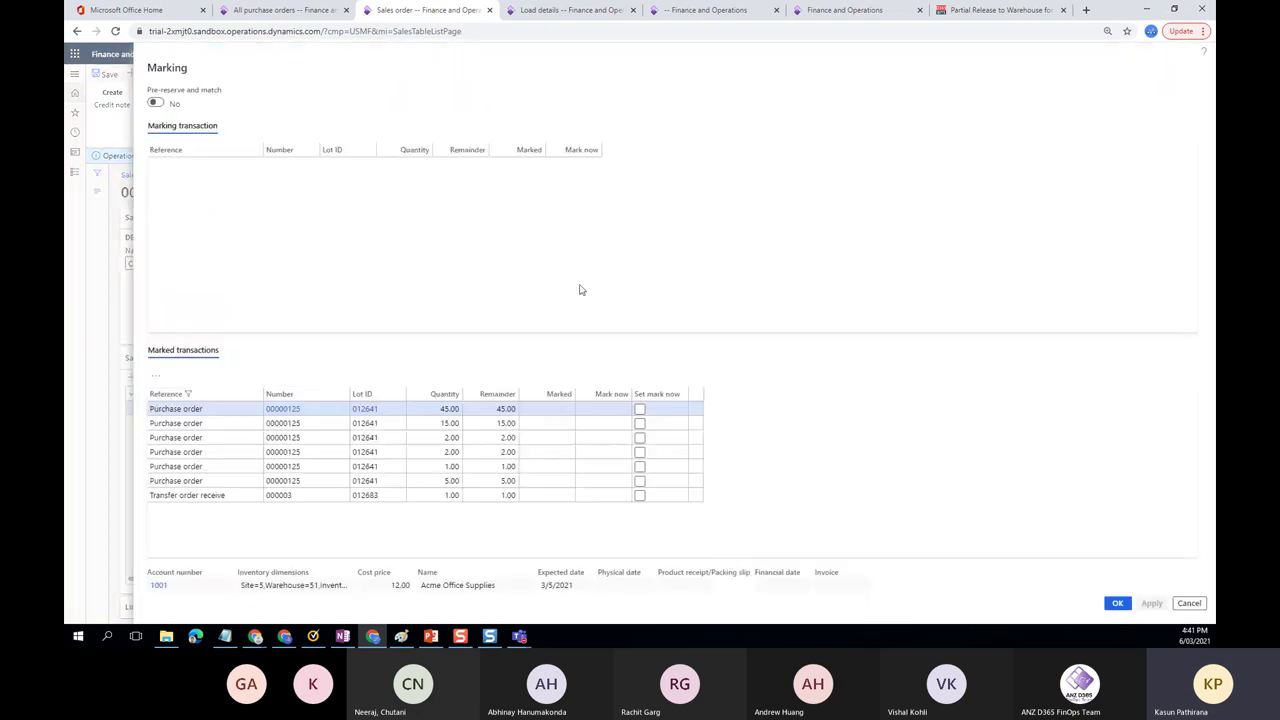
left_click(639, 410)
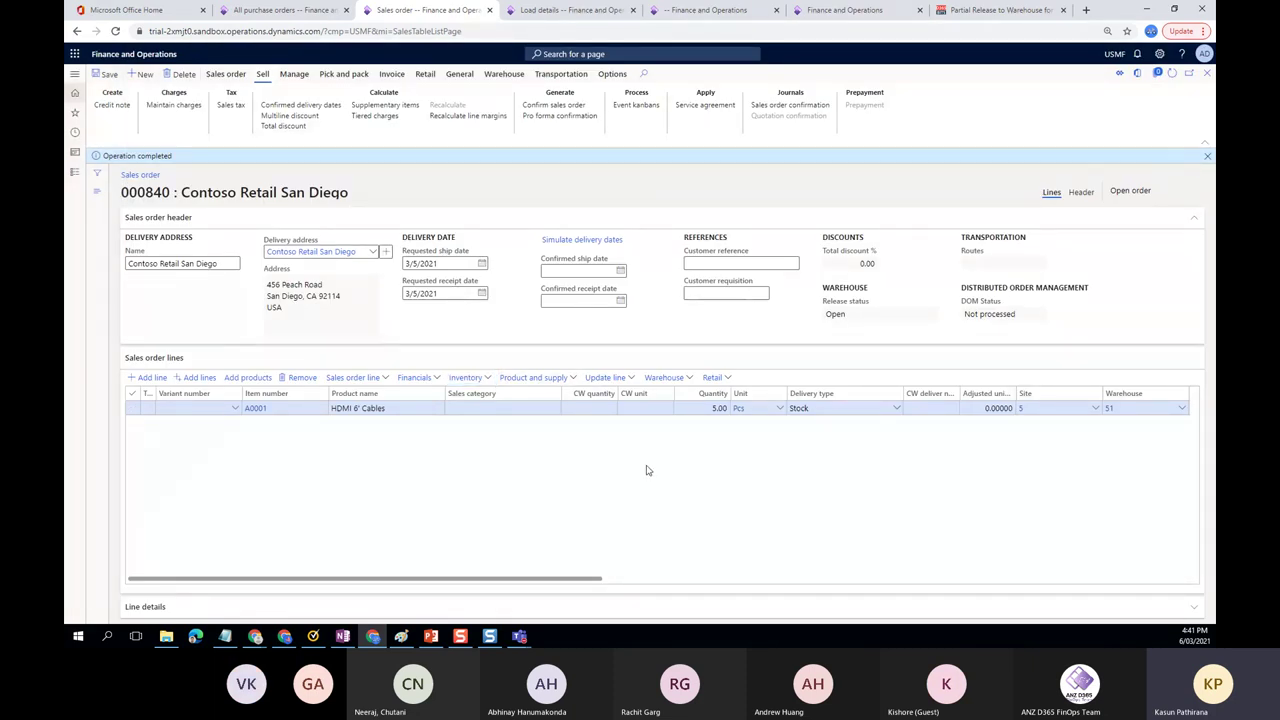
left_click(504, 74)
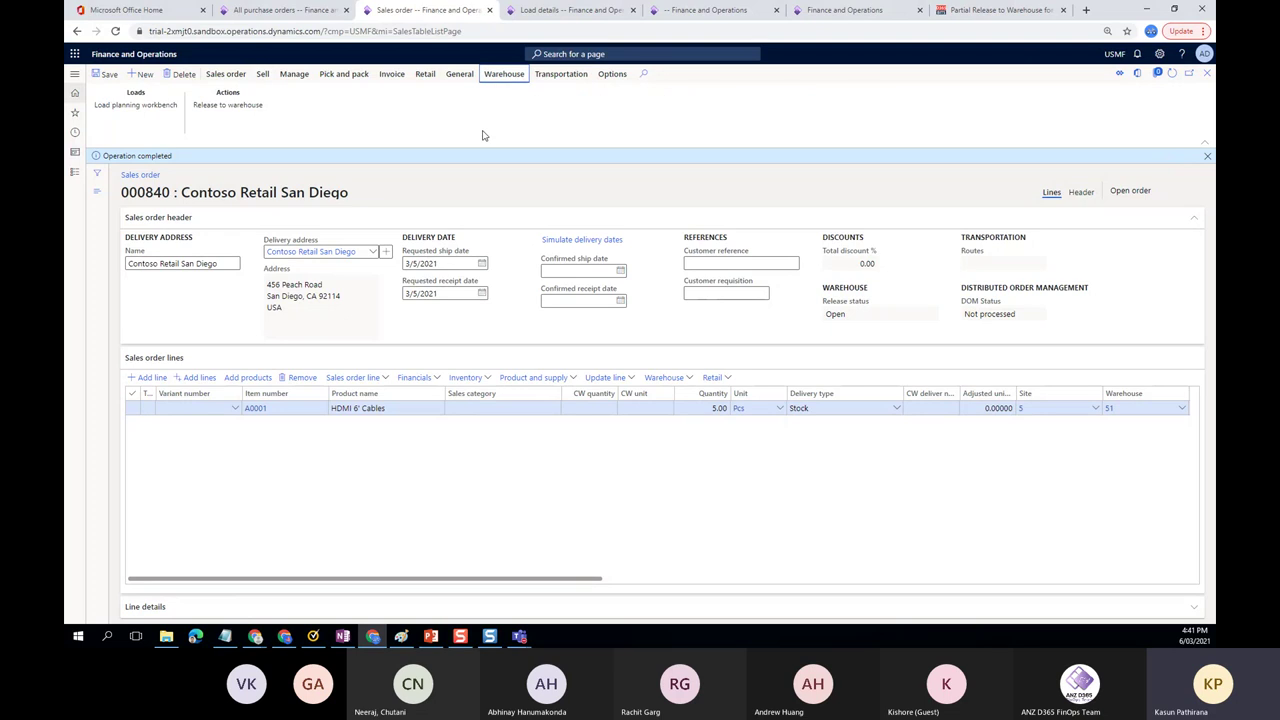
left_click(228, 106)
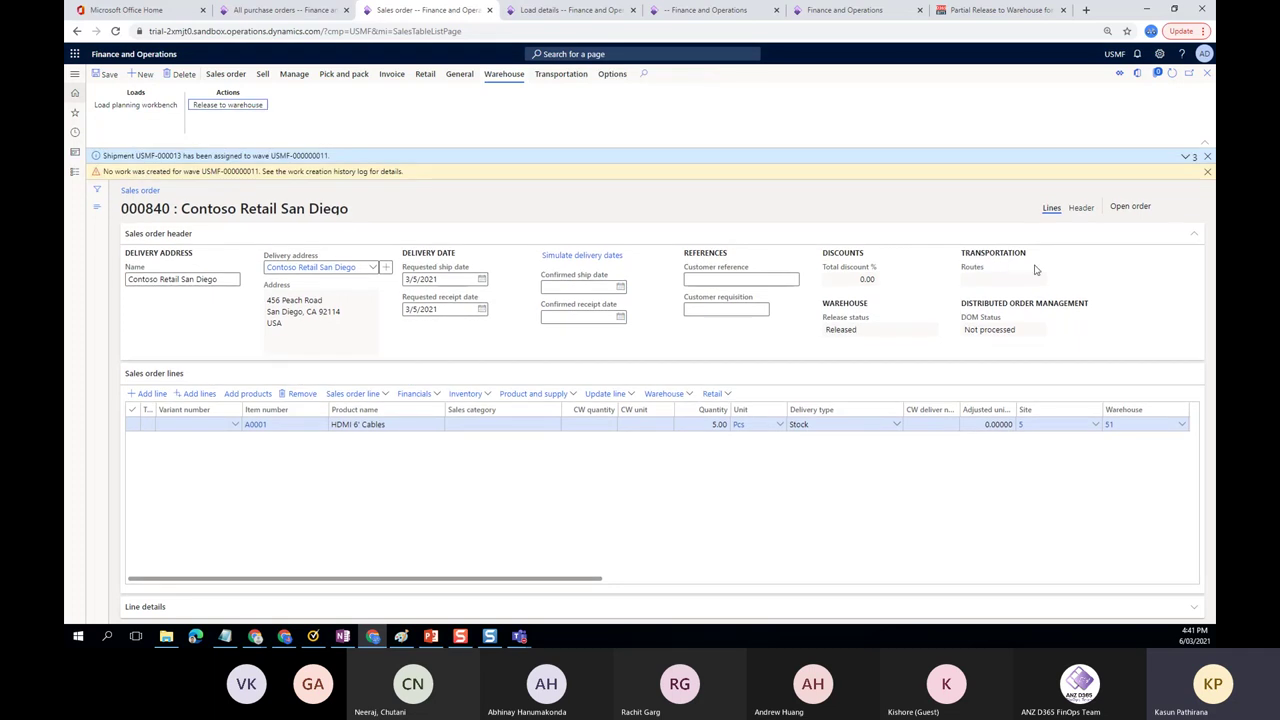
Open the load details of the released sales line and check its planned cross docking record
left_click(681, 396)
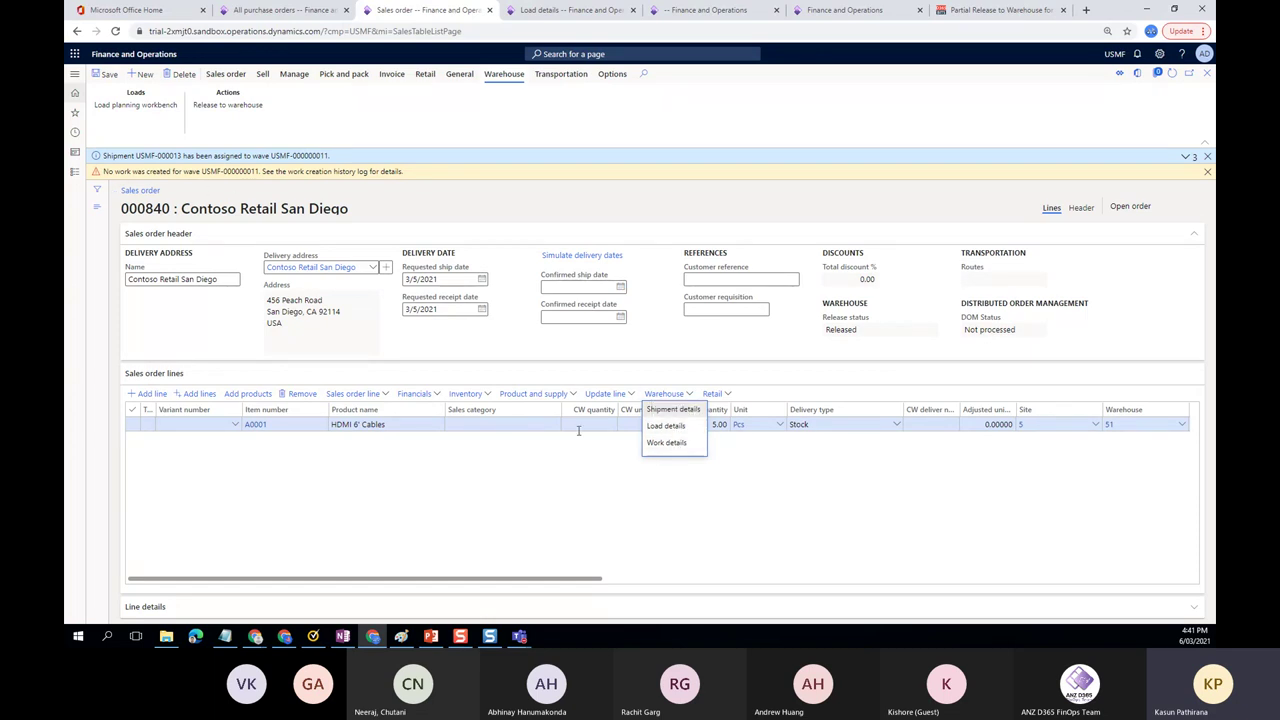
left_click(687, 431)
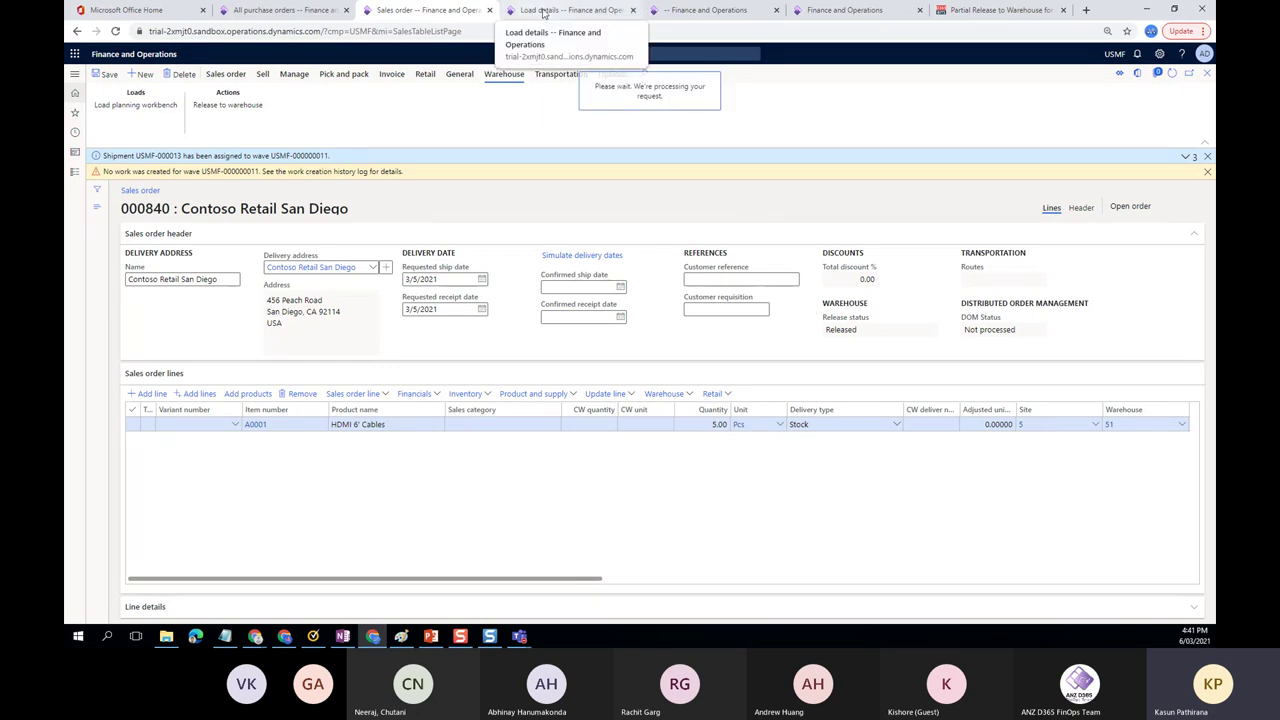
left_click(543, 12)
left_click(712, 11)
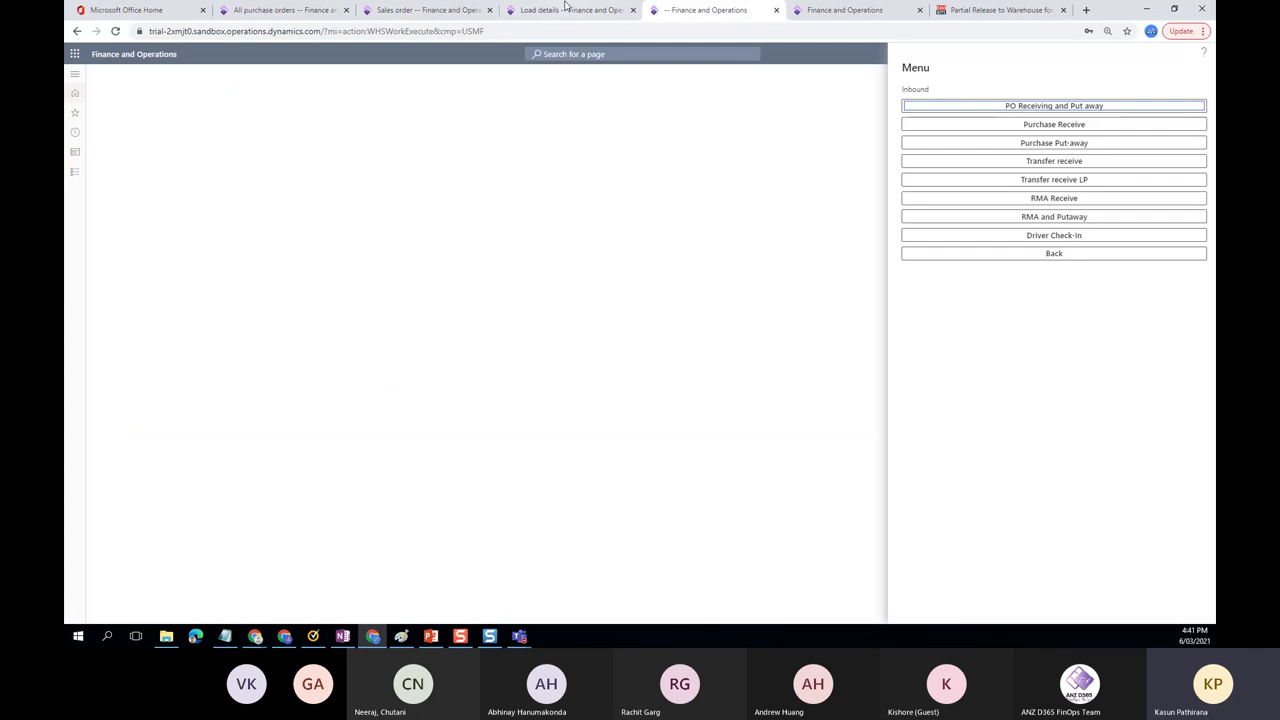
left_click(444, 7)
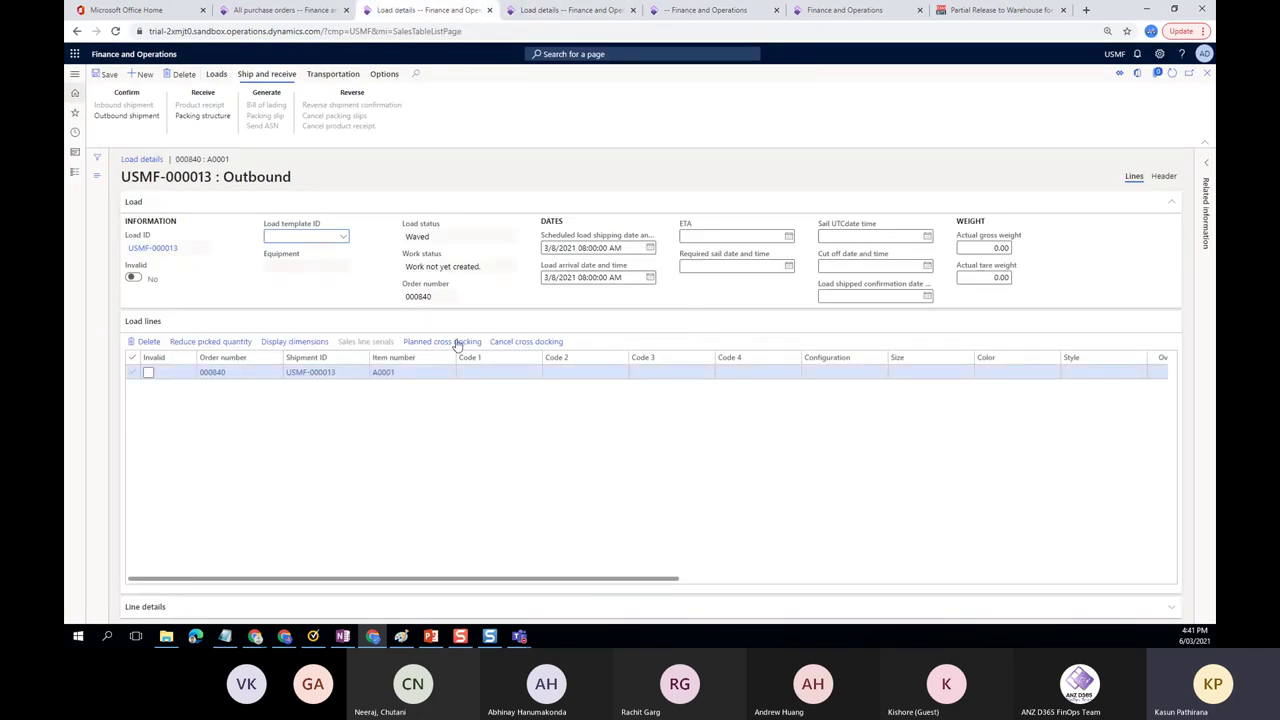
left_click(461, 342)
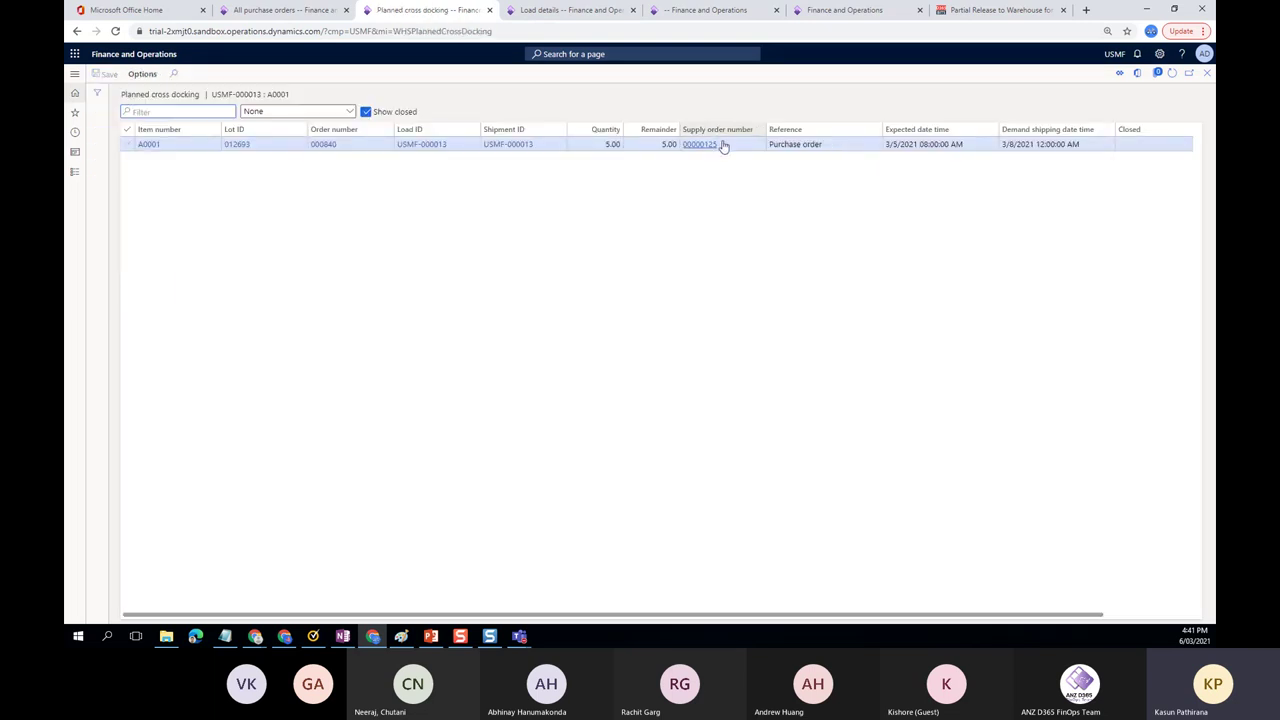
Copy the supply order number from the planned cross docking record into the PONum field of PO Receiving and Put away
left_click(722, 144)
key("ctrl+c")
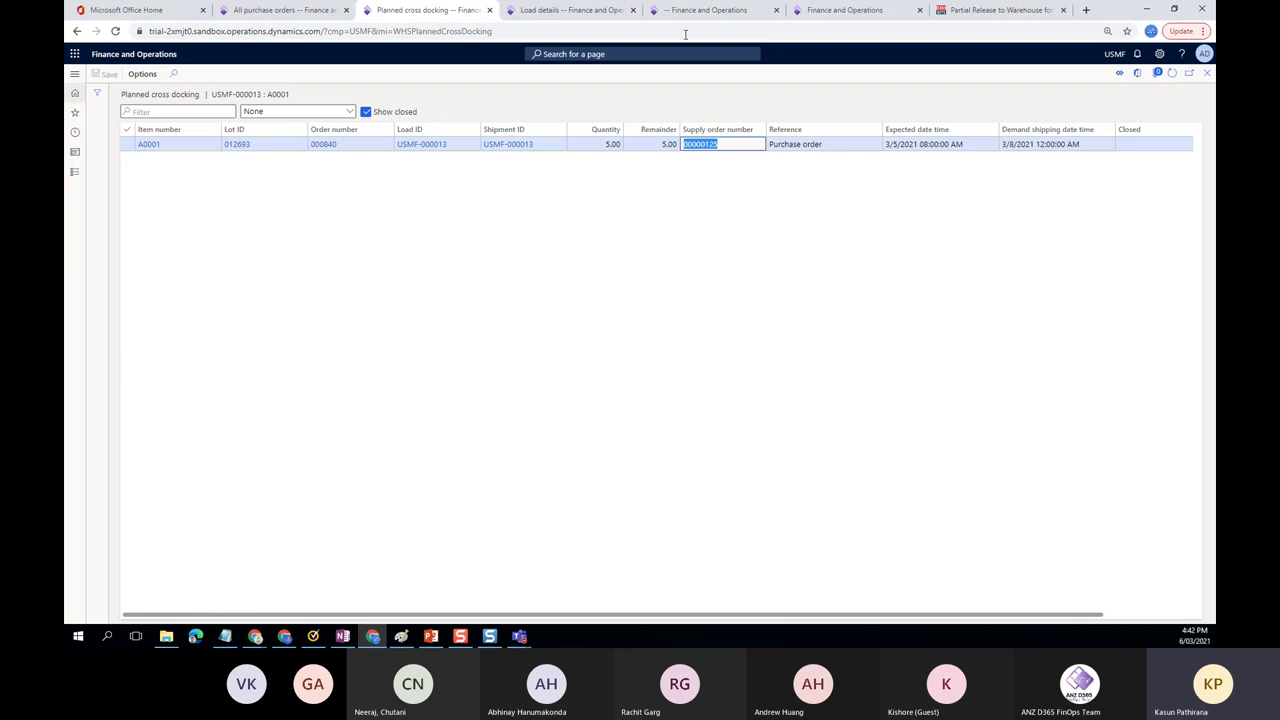
left_click(700, 18)
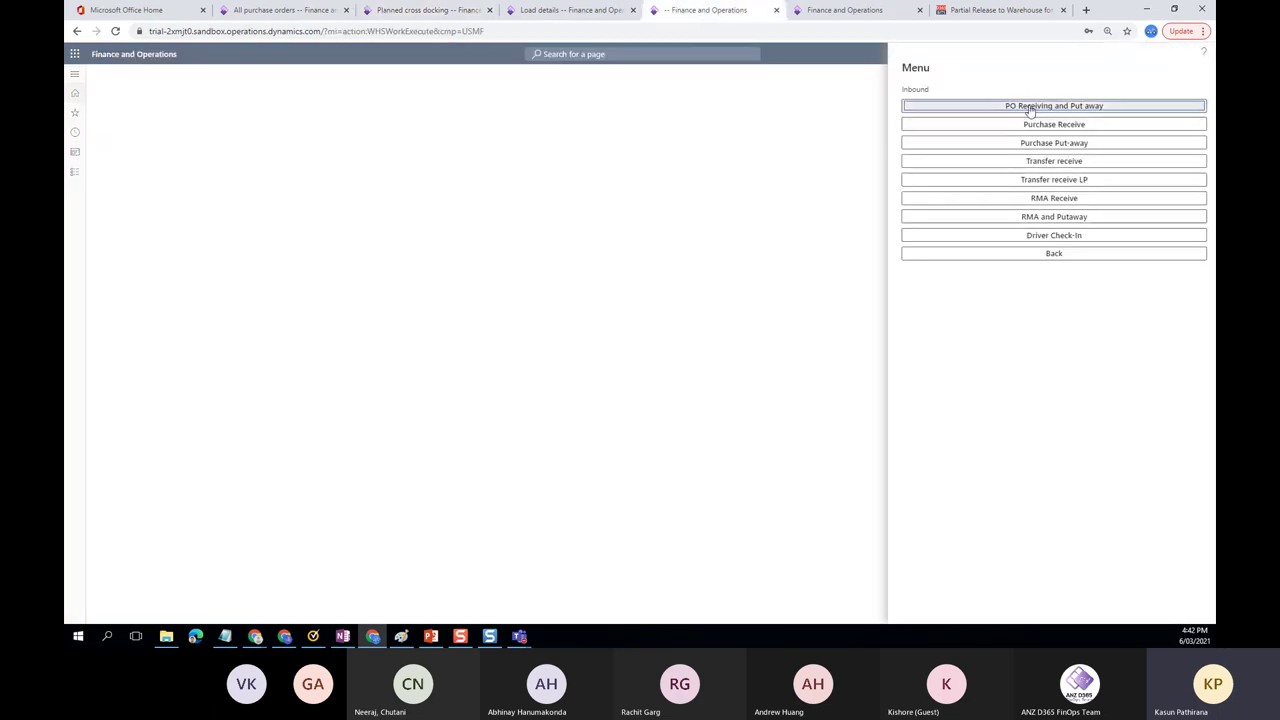
left_click(1095, 110)
key("ctrl+v")
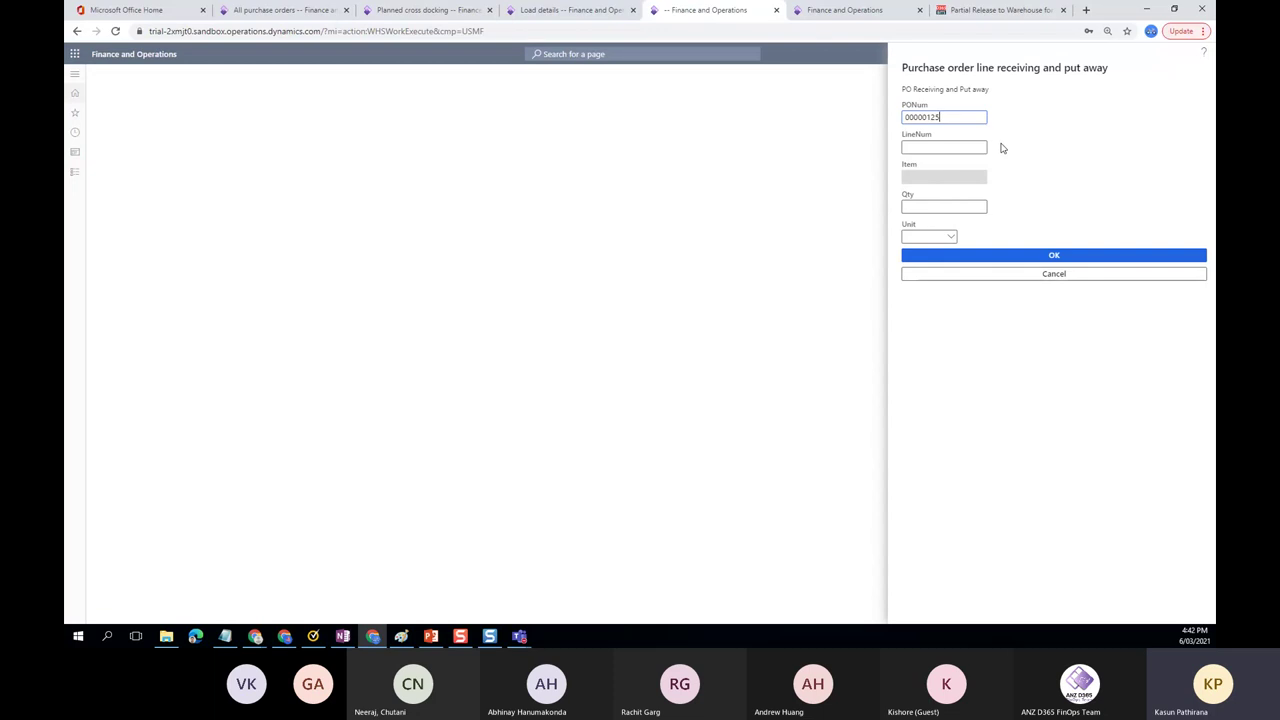
Receive 10 pcs of A0001 on purchase order line 1 and highlight the cross docking pick heading
left_click(963, 148)
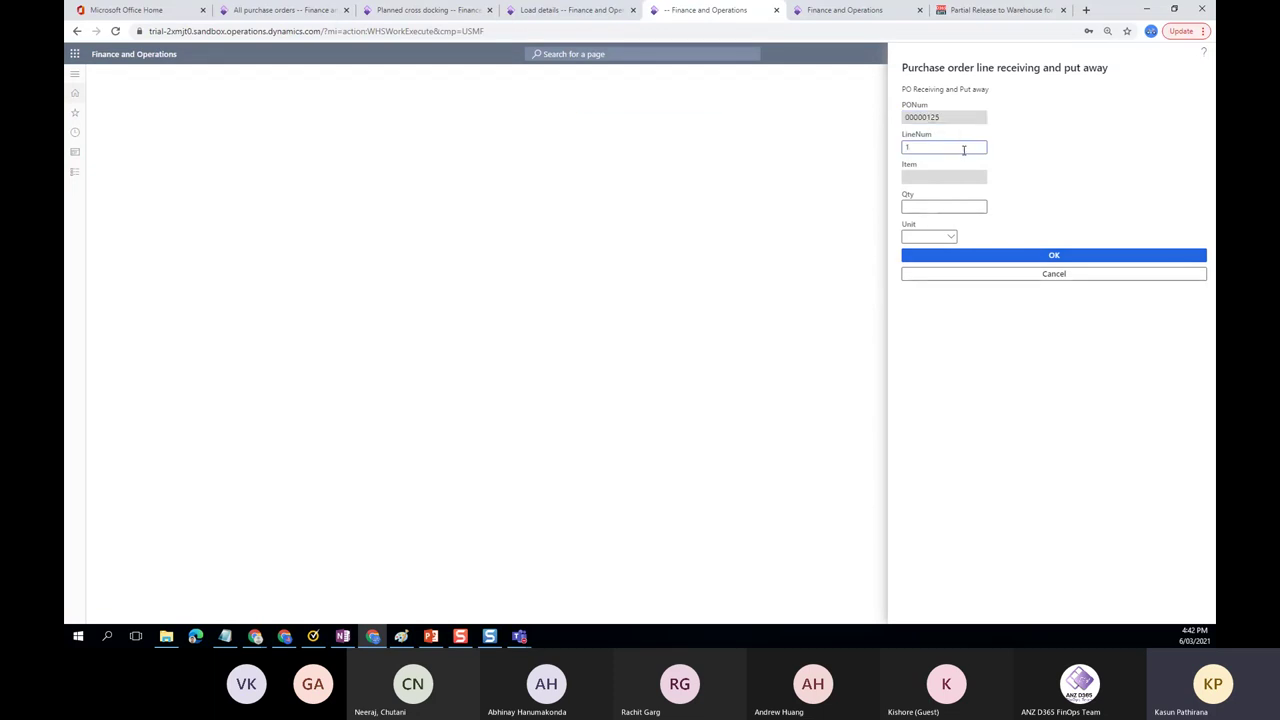
type("1")
key("Return")
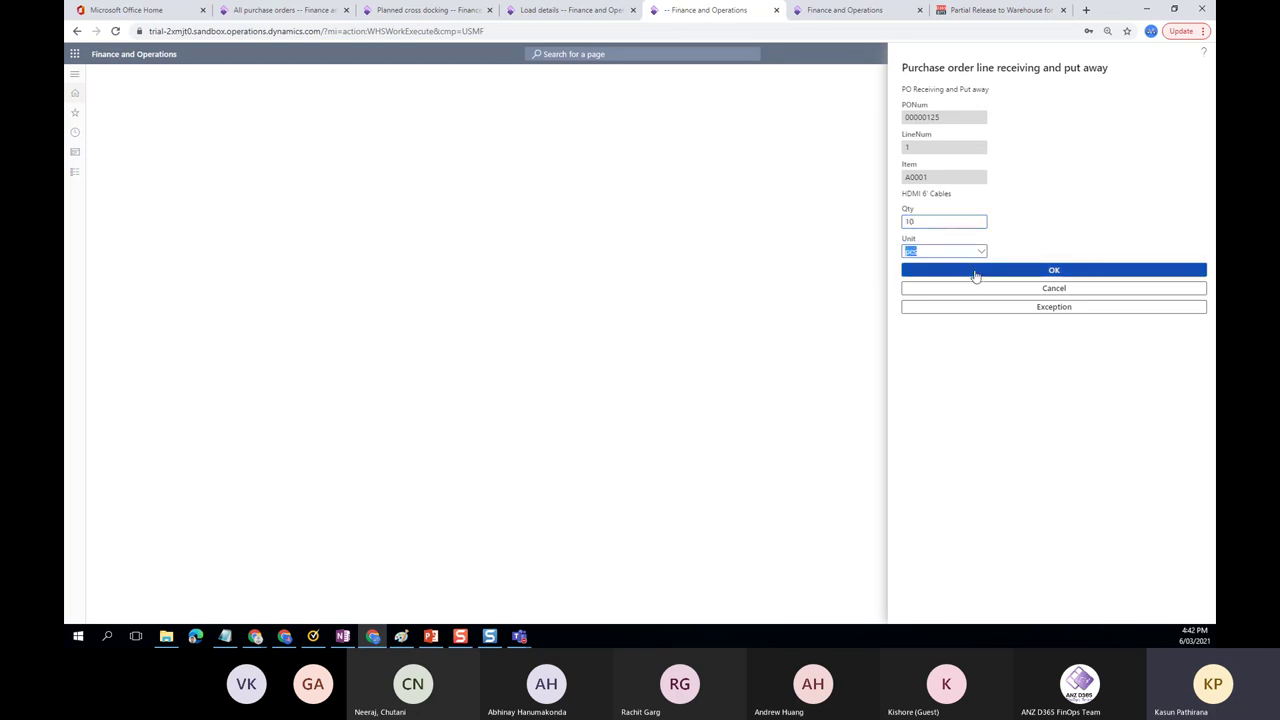
left_click(1066, 218)
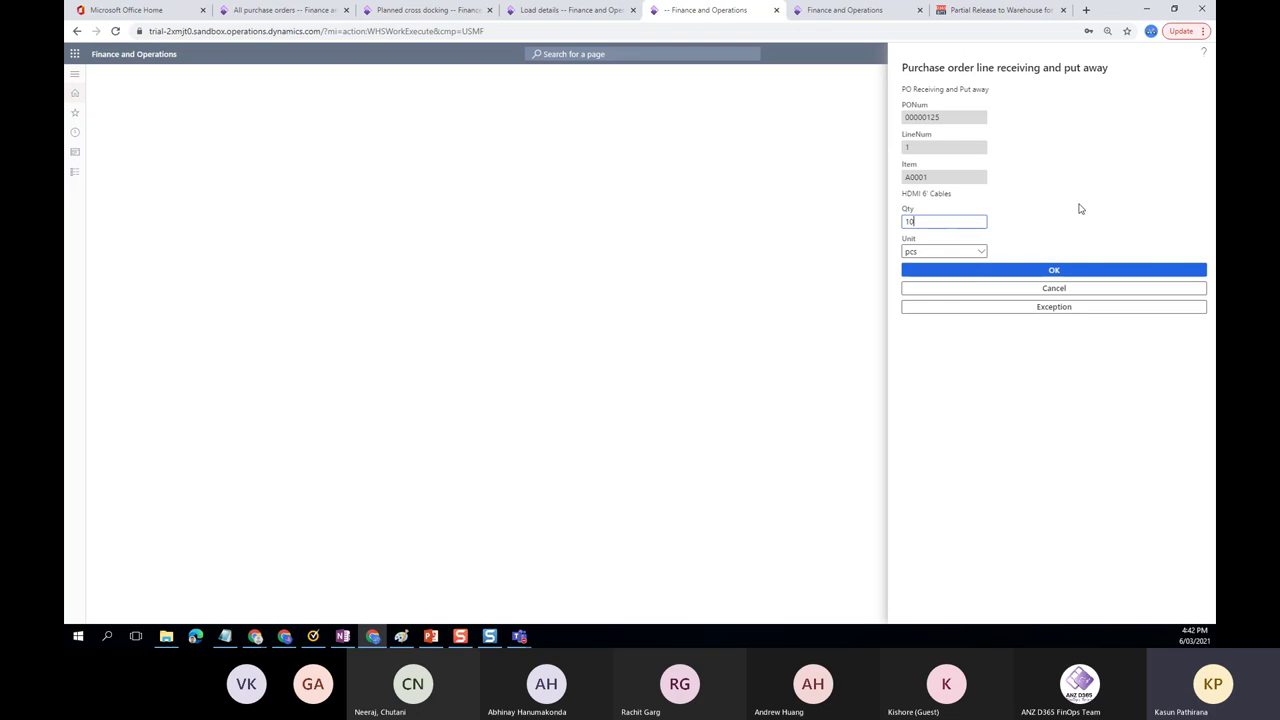
left_click(1056, 271)
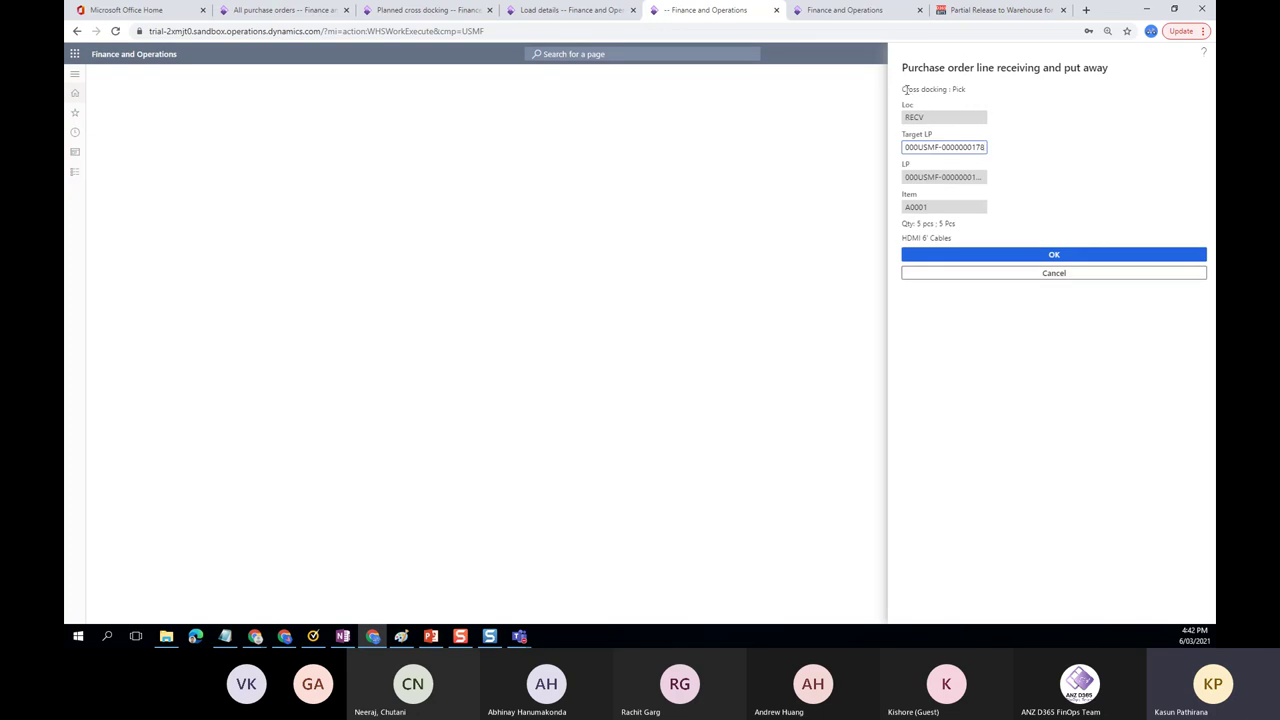
left_click_drag(905, 89, 966, 90)
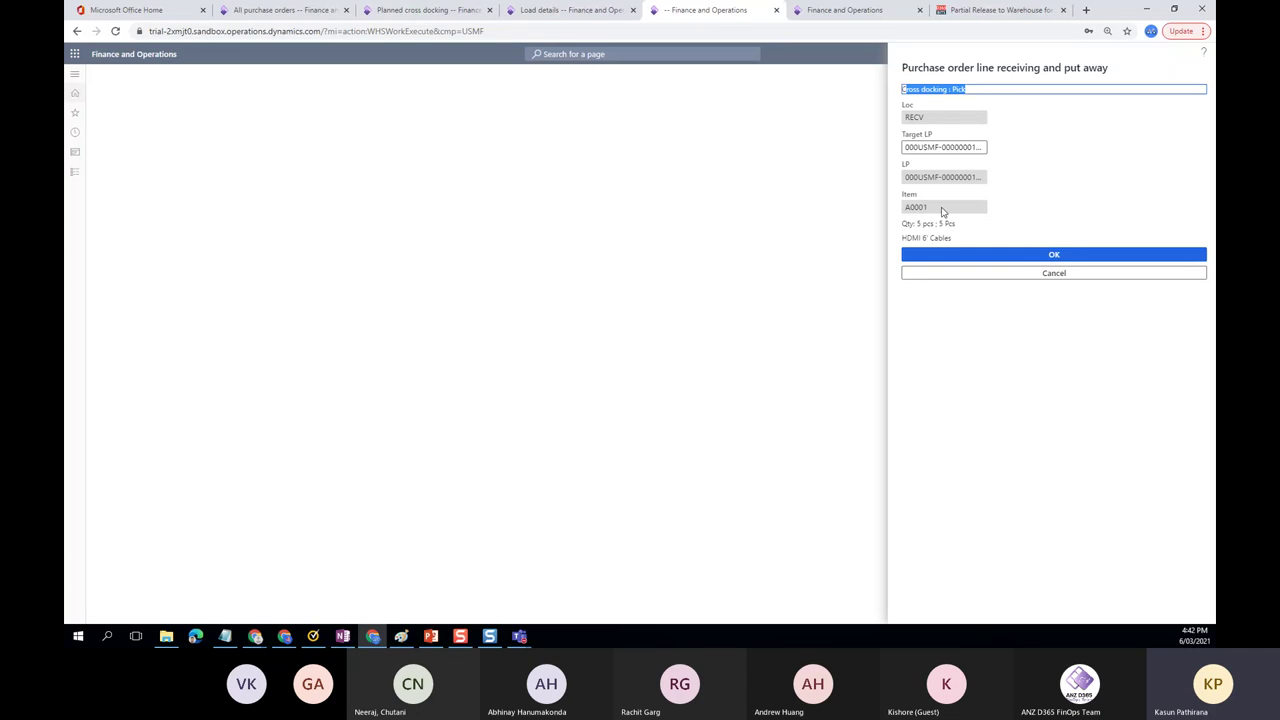
Complete the cross docking work of 5 pcs from RECV to CROSSDOCK and the purchase order put-away of 5 pcs to BULK-001
left_click(966, 256)
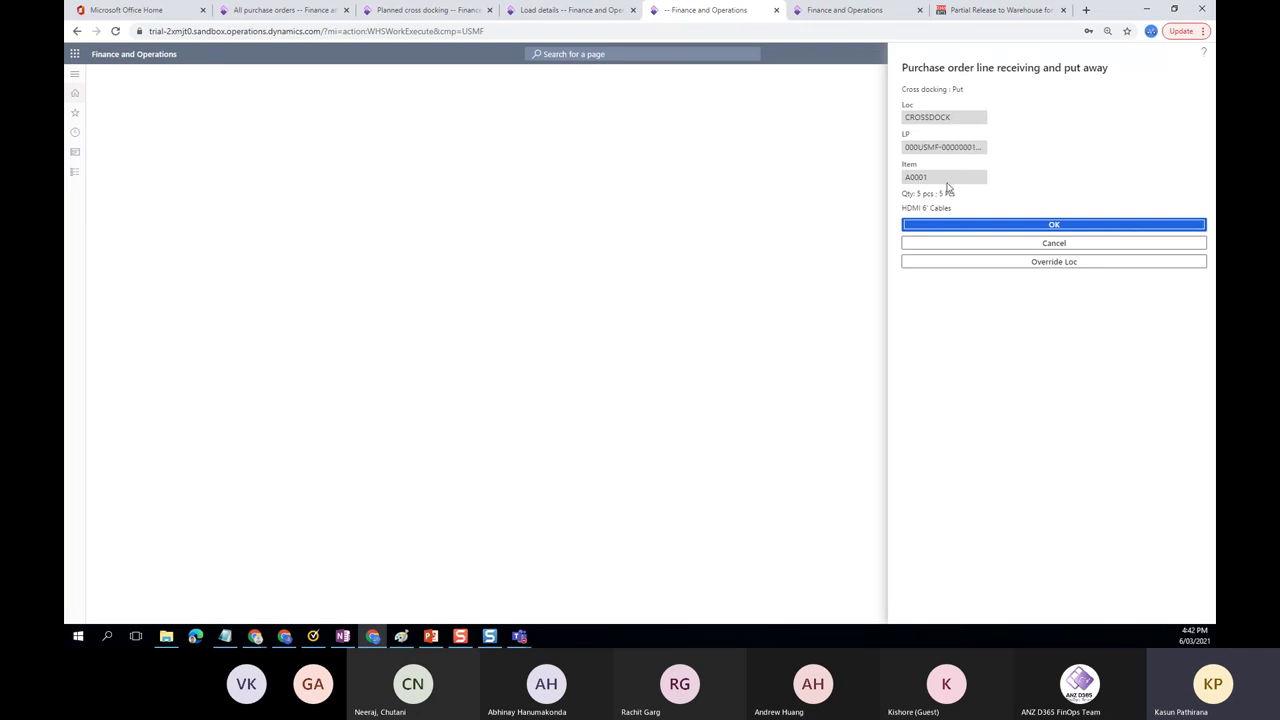
left_click(1000, 226)
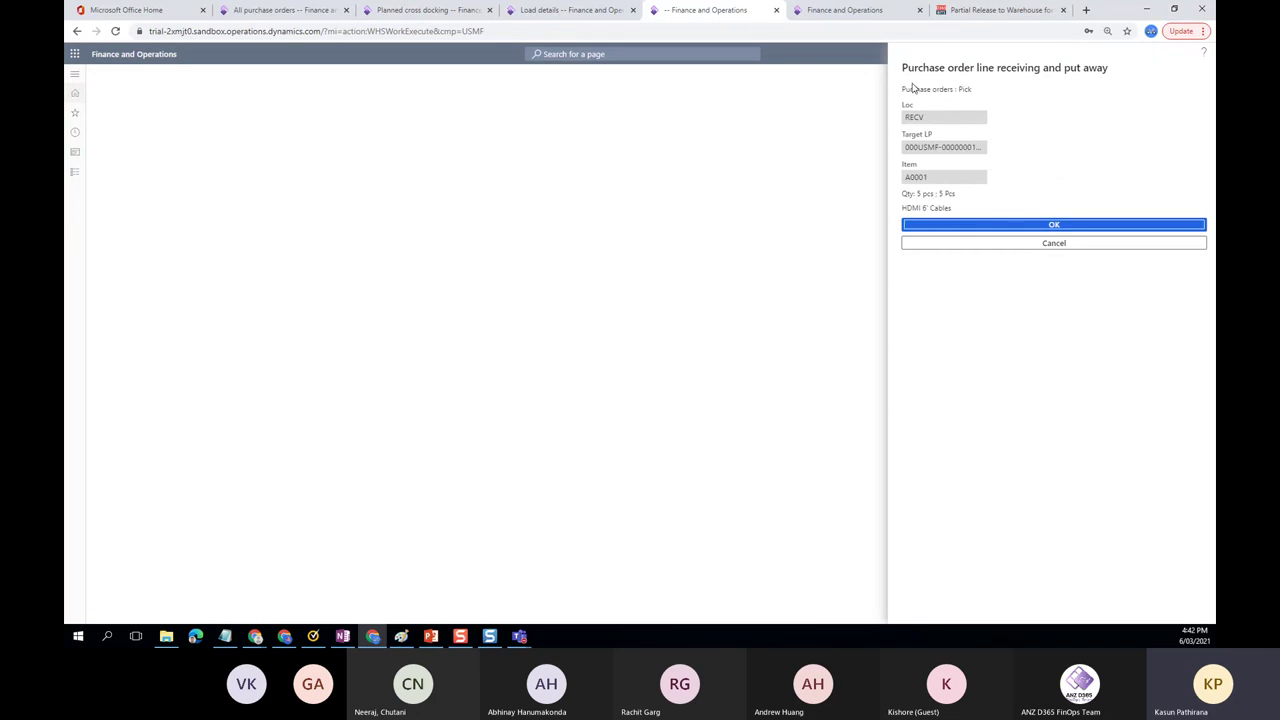
left_click(1027, 231)
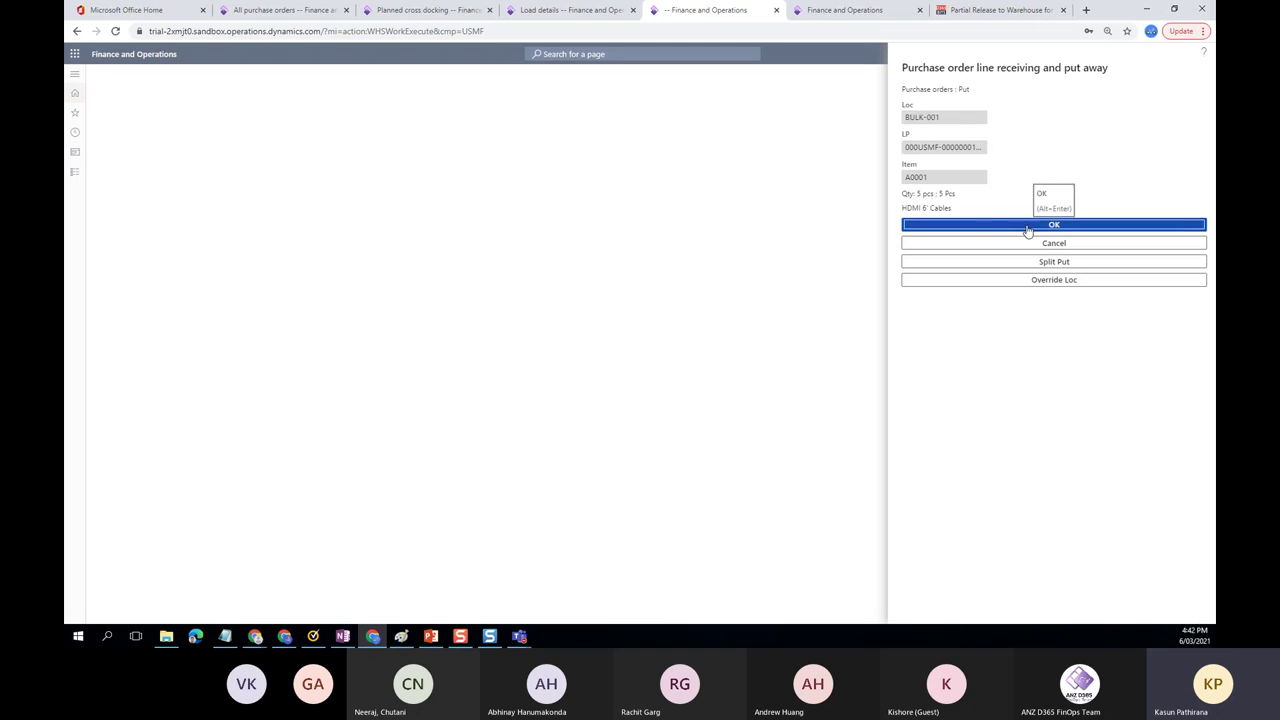
left_click(1028, 229)
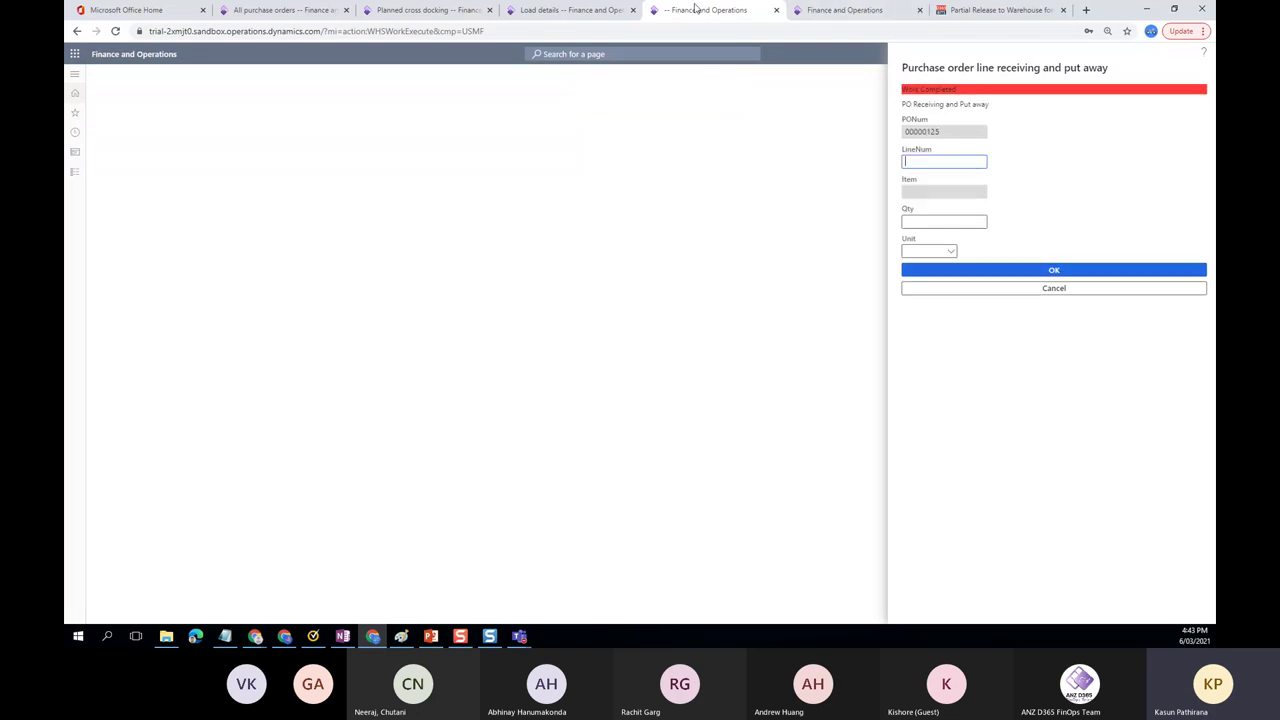
Open the full planned cross docking list from the warehouse management inquiries and reports
left_click(570, 10)
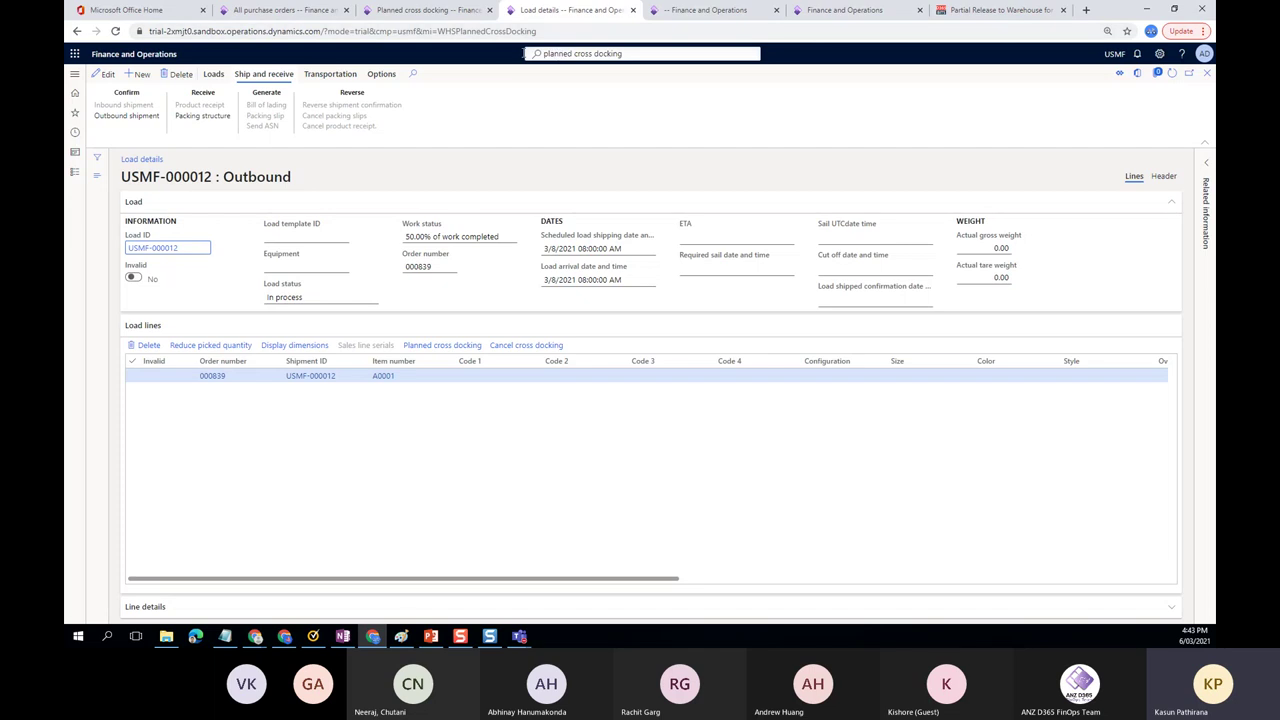
left_click(73, 175)
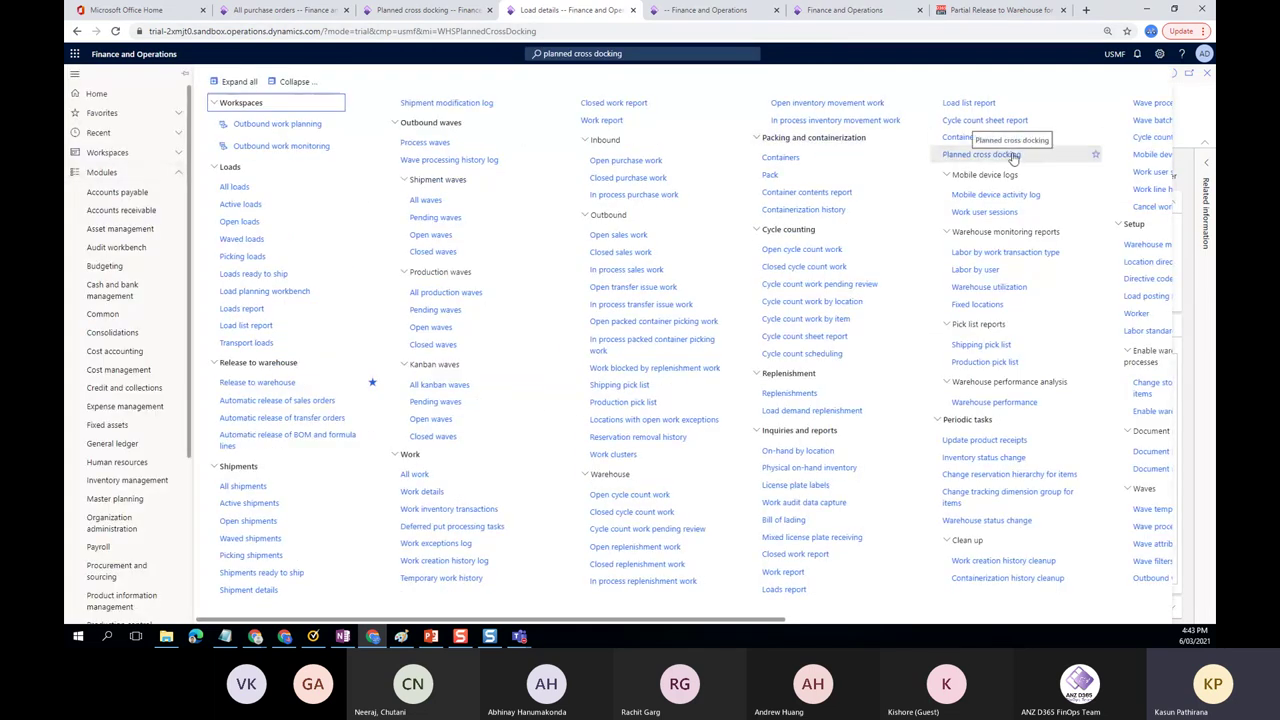
left_click(1012, 156)
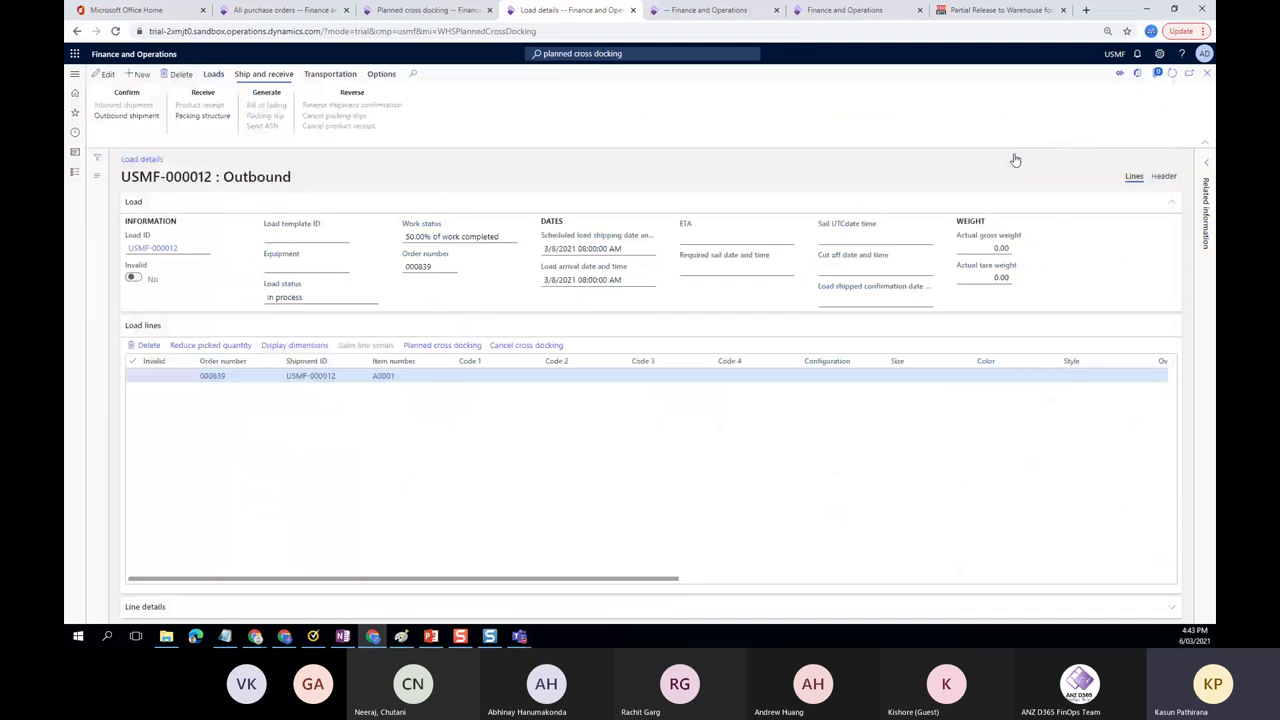
left_click(408, 17)
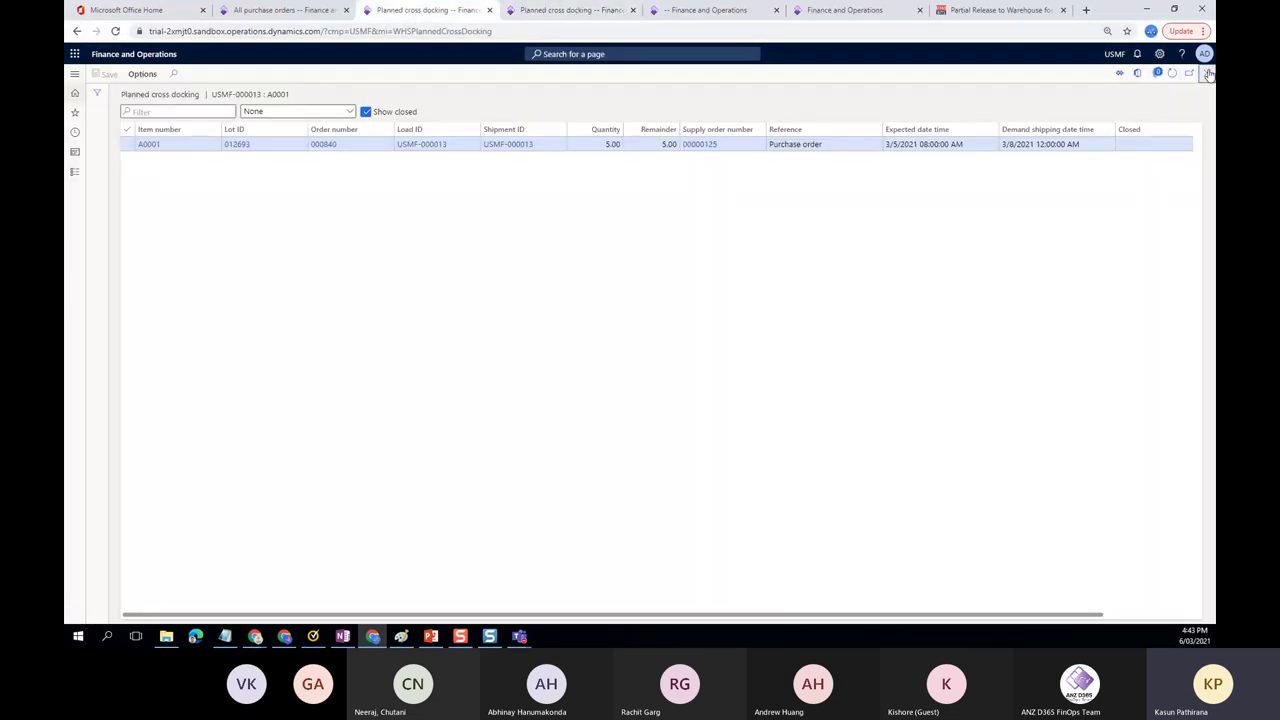
left_click(577, 12)
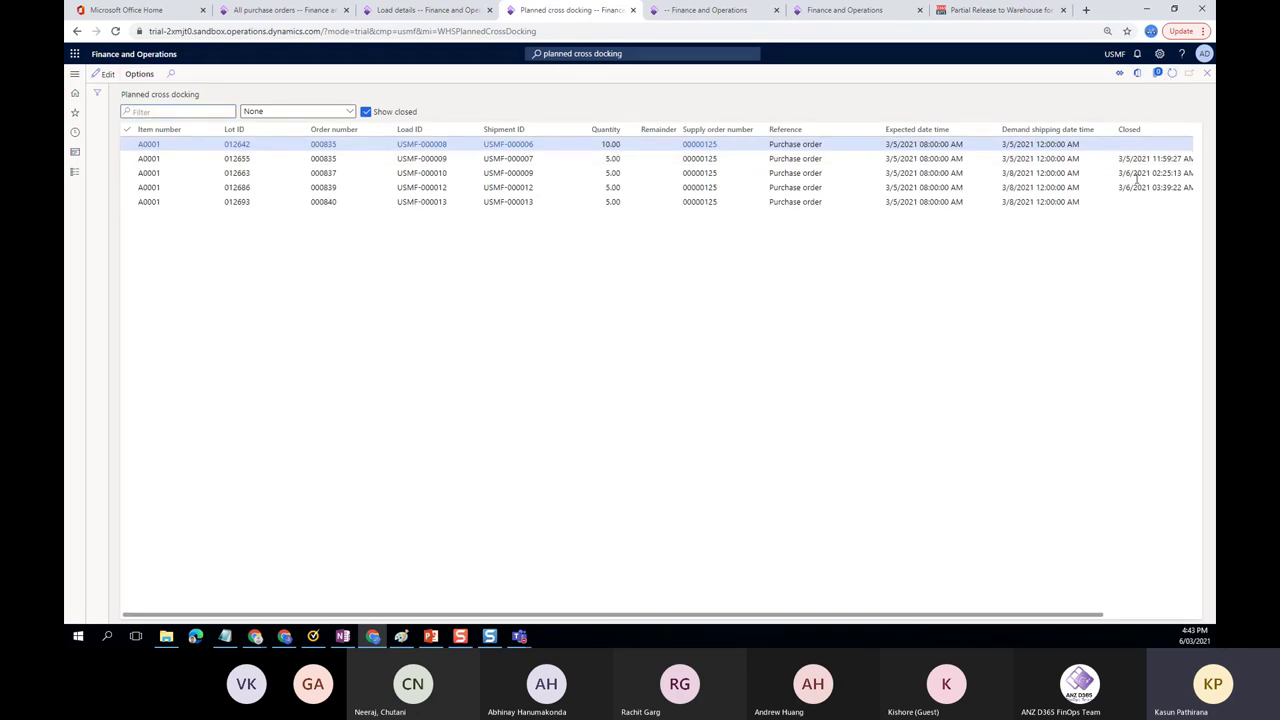
Compare the closed date and time of the last two planned cross docking records
mouse_move(1118, 187)
left_mouse_down()
mouse_move(1193, 185)
mouse_move(1119, 185)
left_mouse_up()
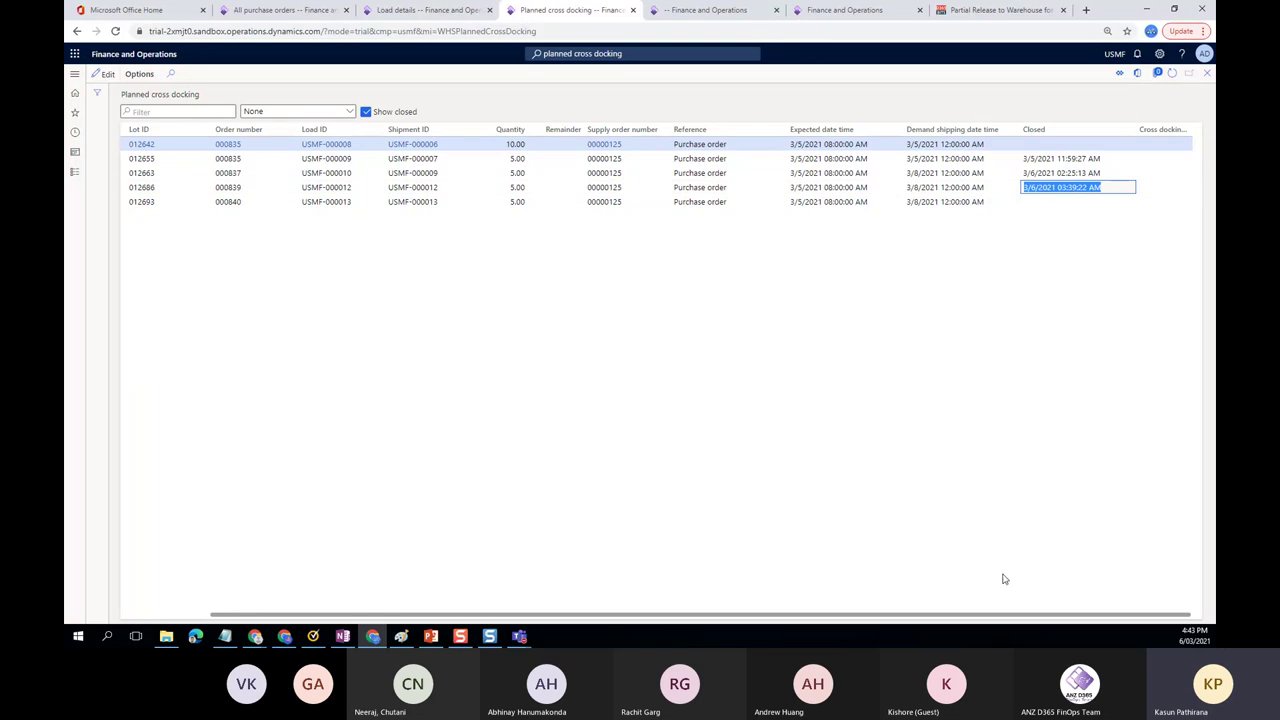
left_click_drag(868, 614, 780, 610)
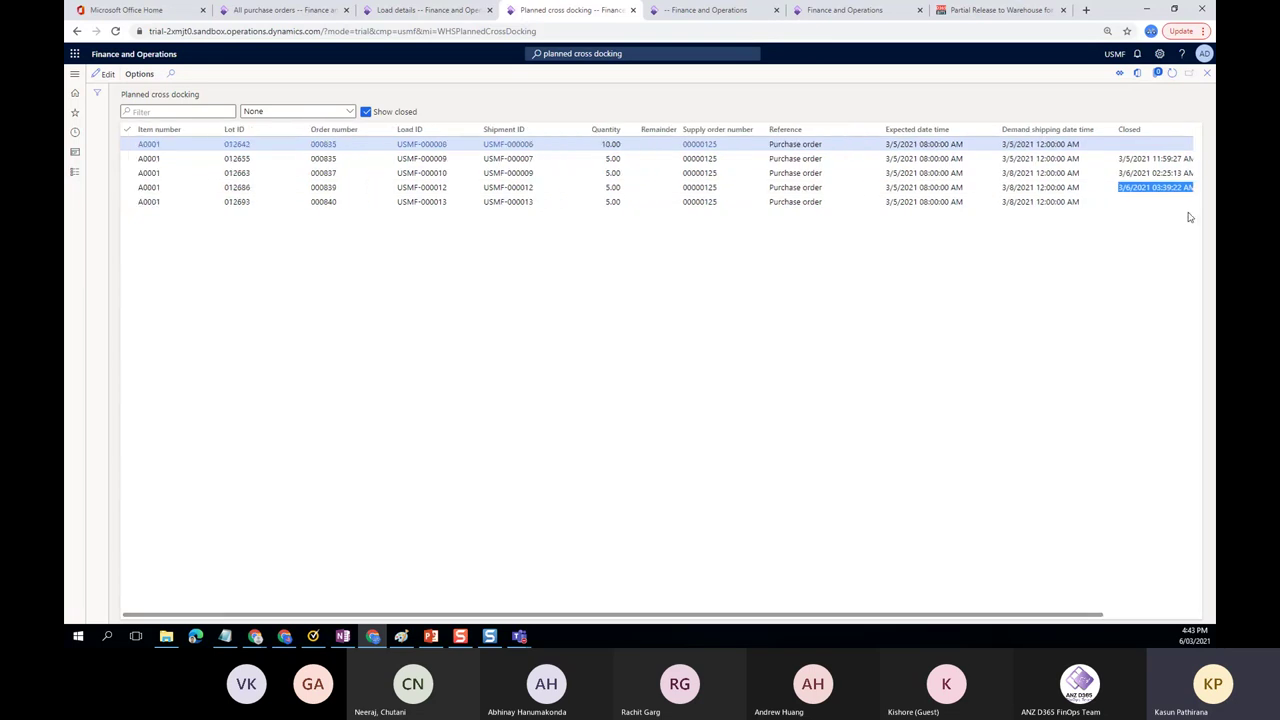
left_click(1150, 201)
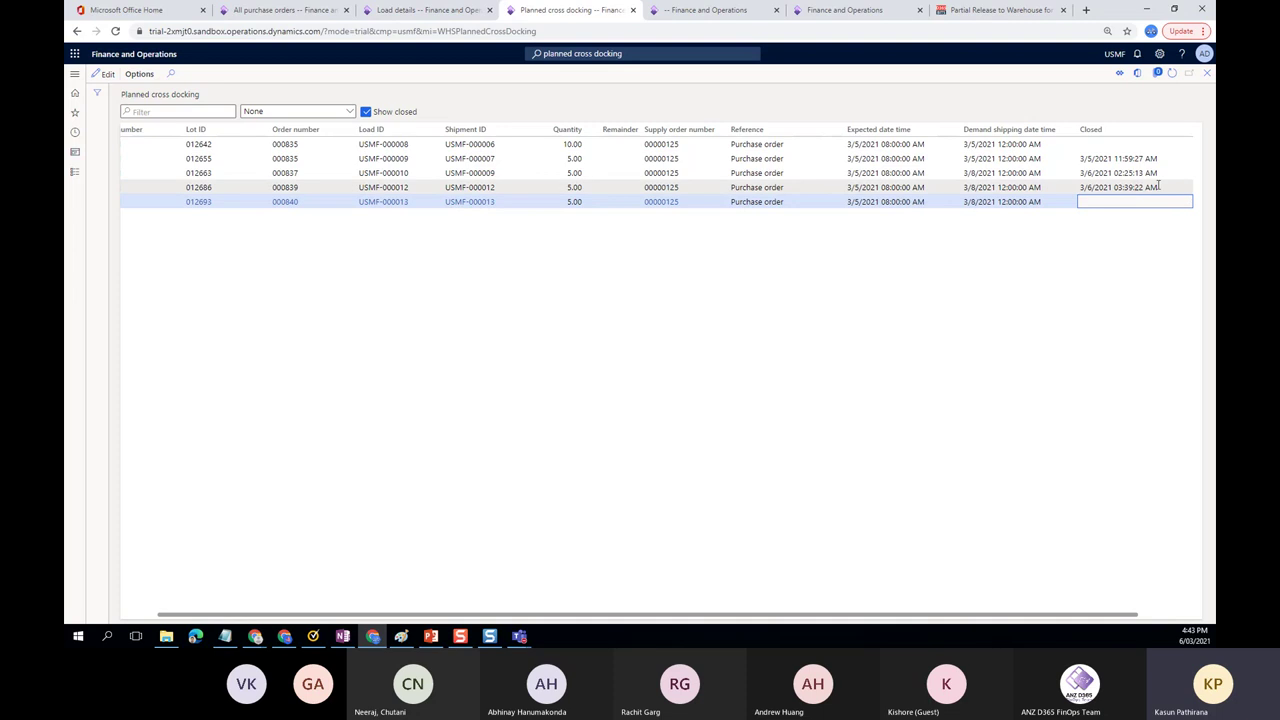
left_click(1124, 188)
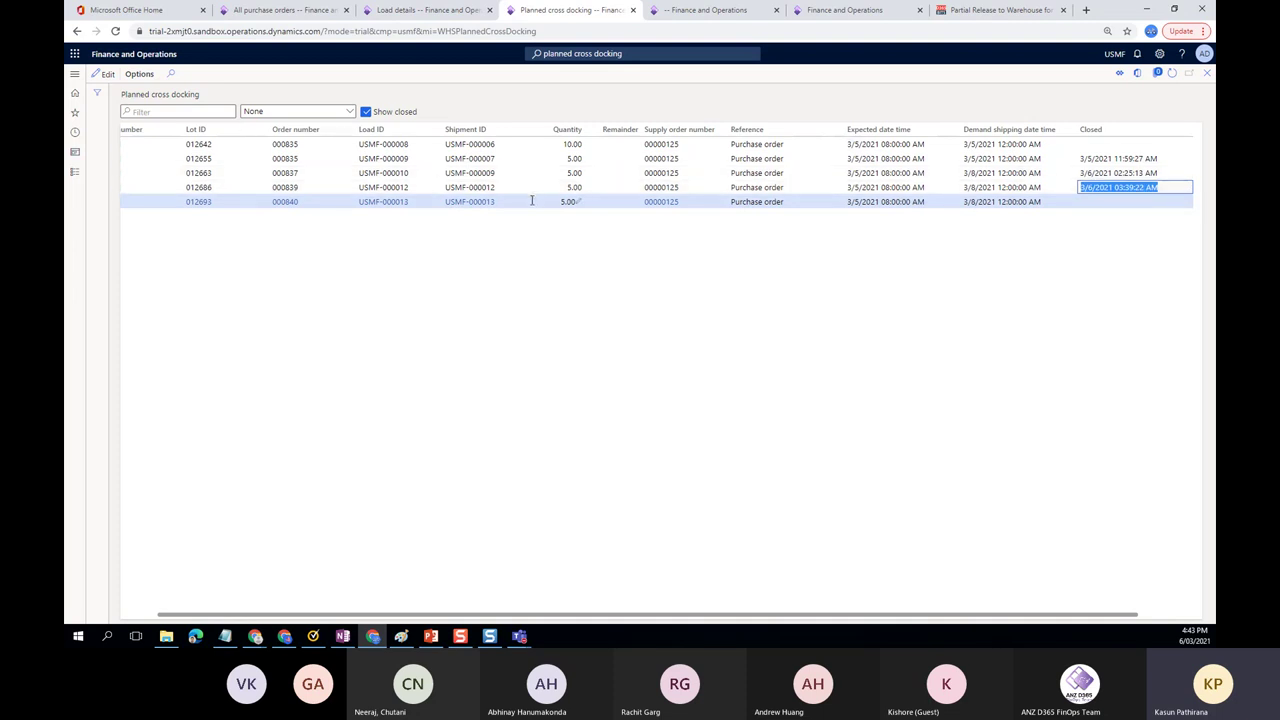
left_click(1157, 202)
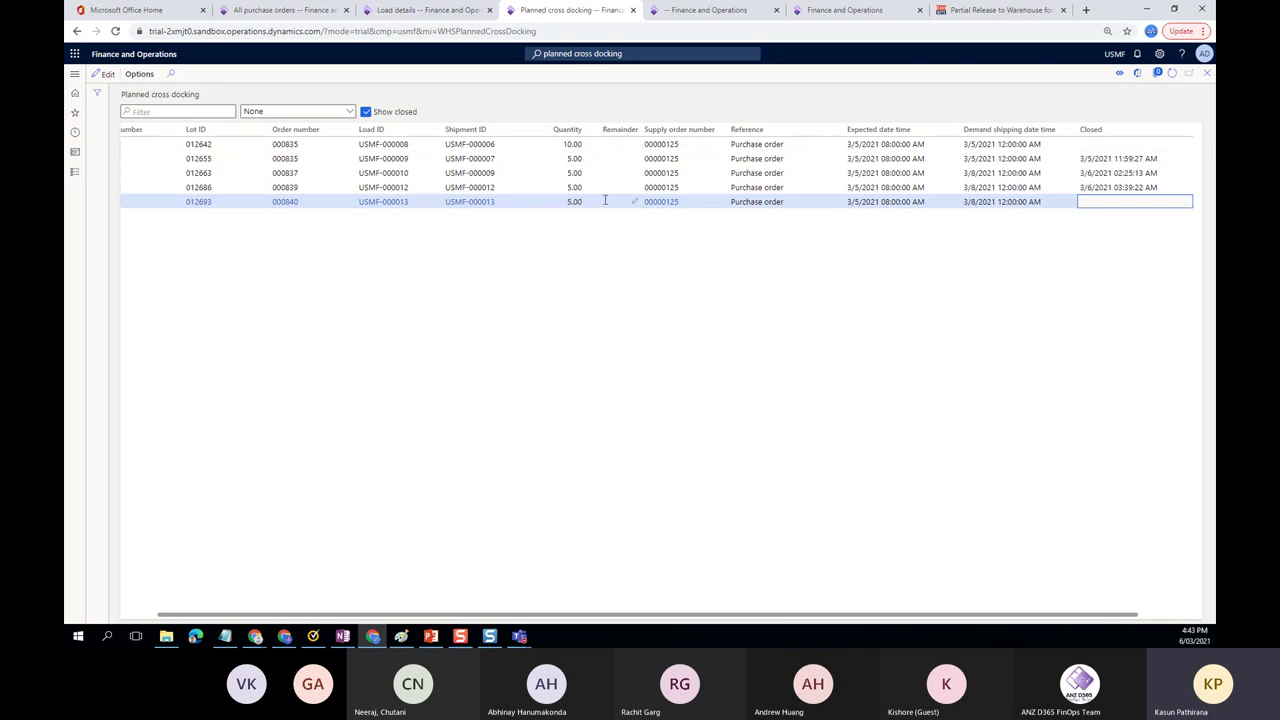
left_click(697, 252)
scroll(437, 472, "left", 2)
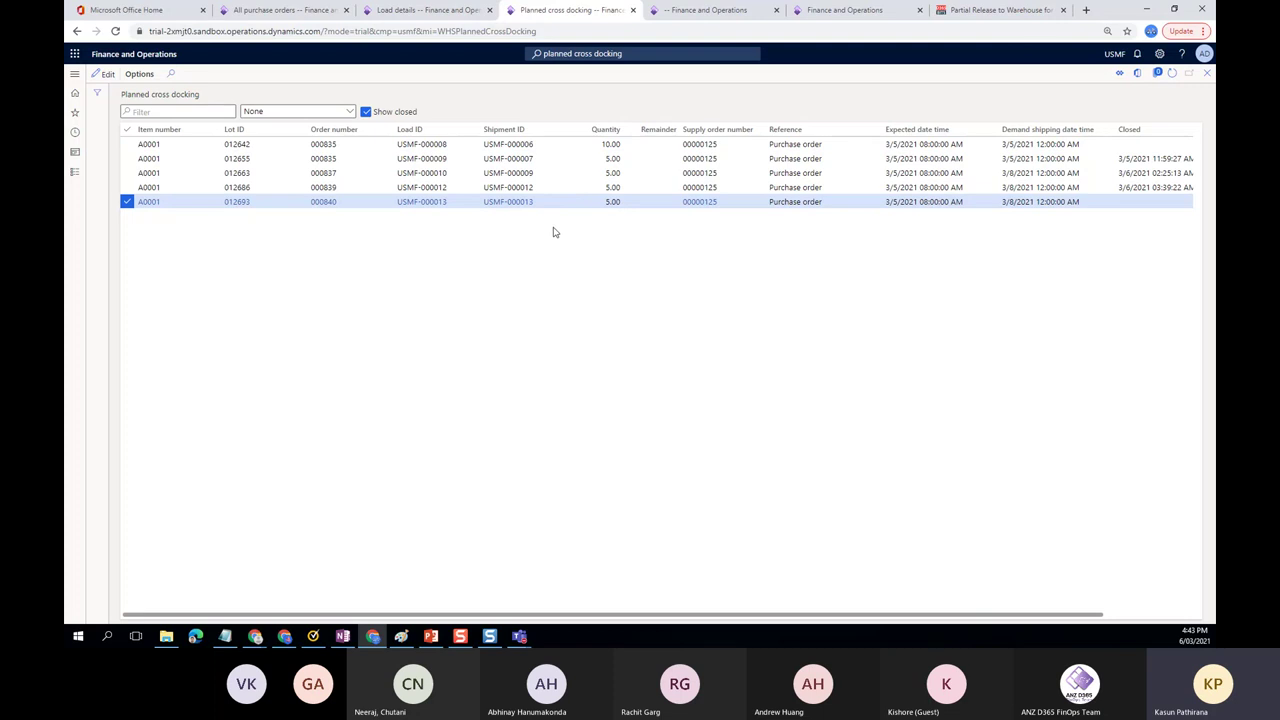
left_click(716, 12)
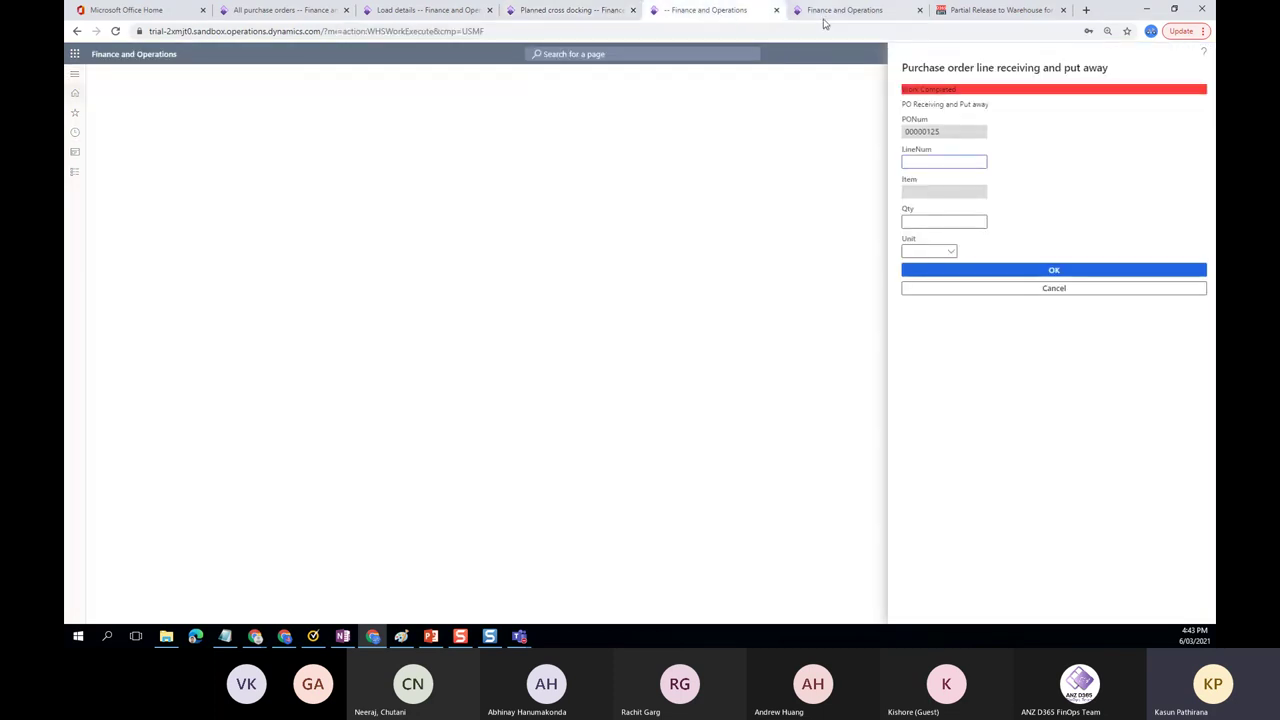
left_click(829, 12)
left_click(710, 12)
left_click(577, 8)
left_click(688, 11)
left_click(584, 10)
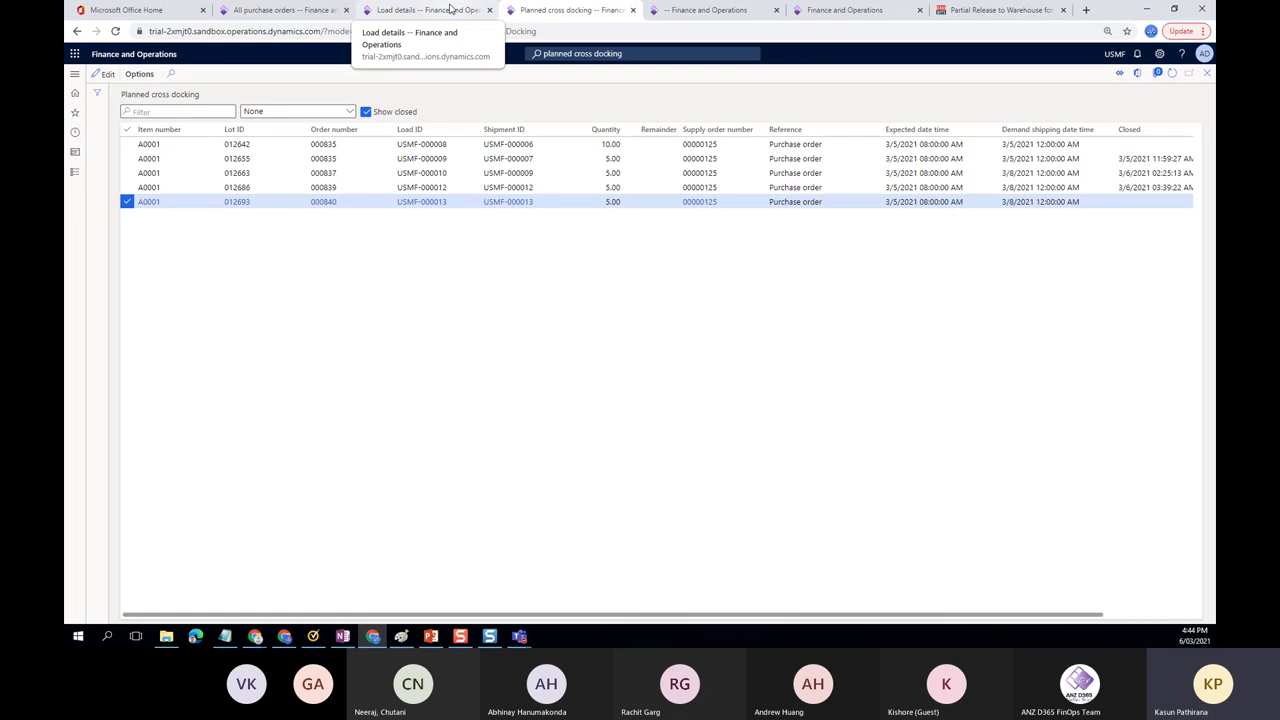
left_click(700, 10)
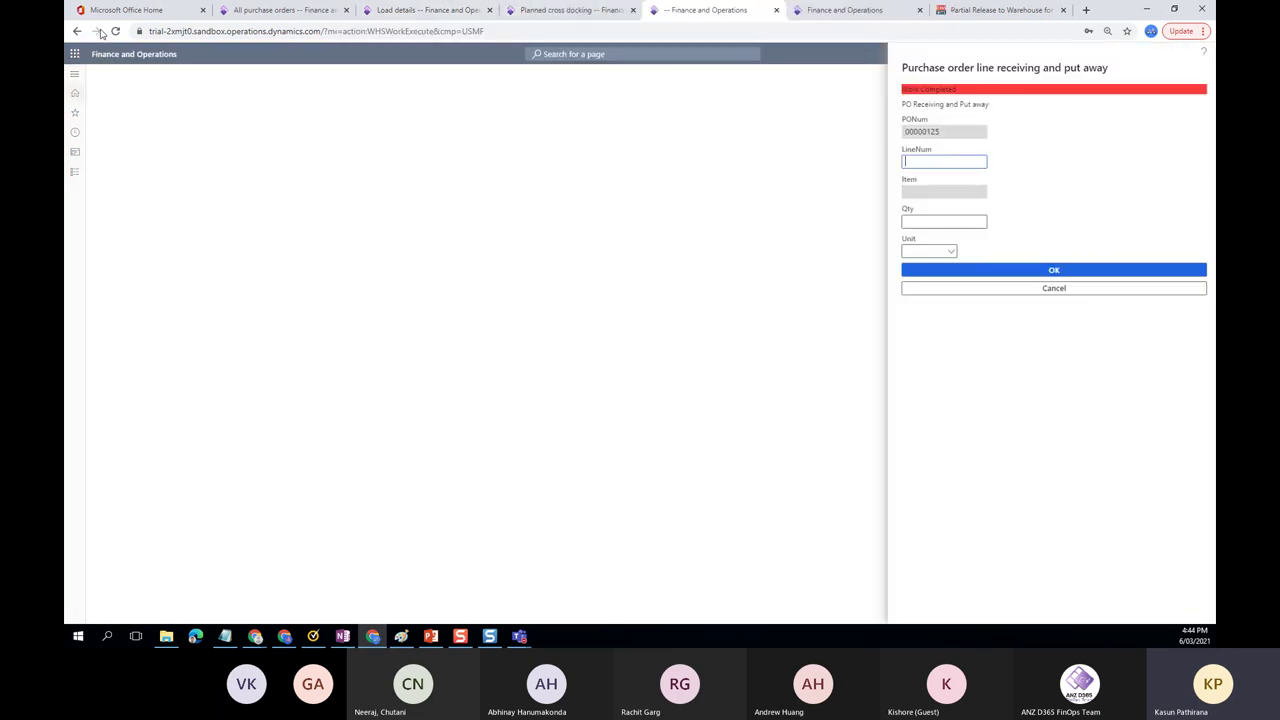
Open the mobile device menu items from the favorites and filter them by "Purchase"
left_click(606, 10)
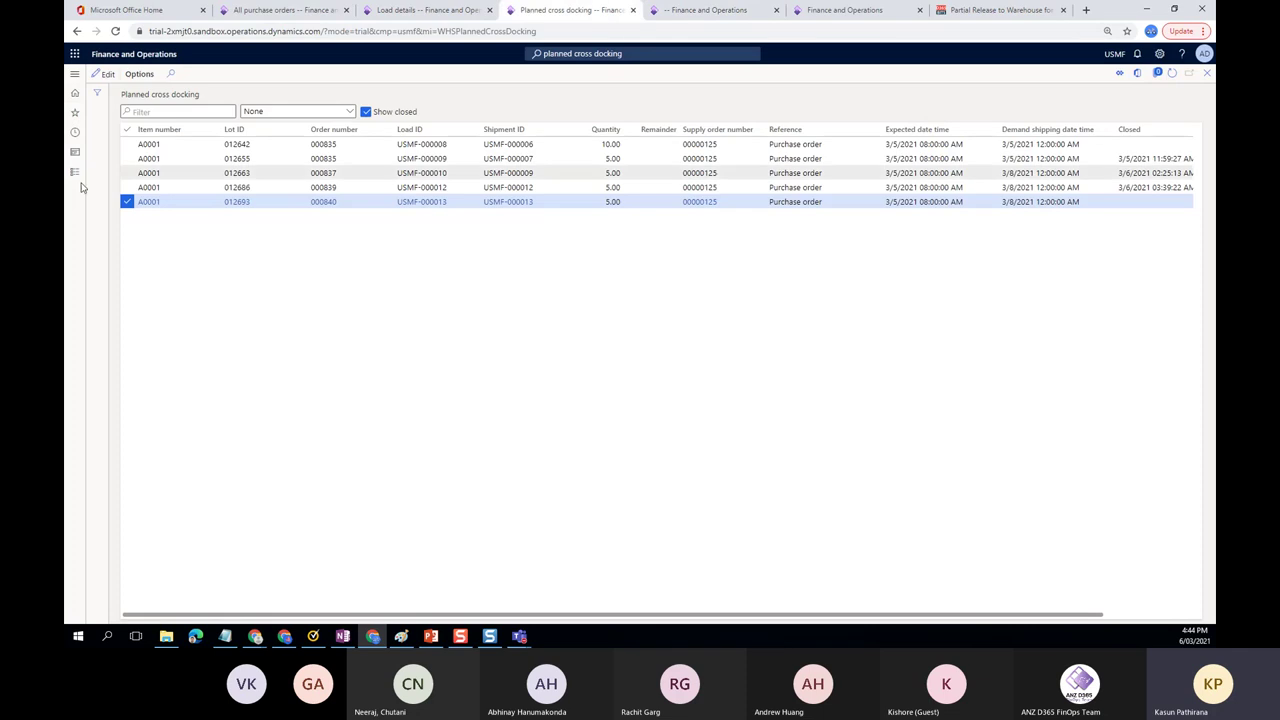
left_click(76, 78)
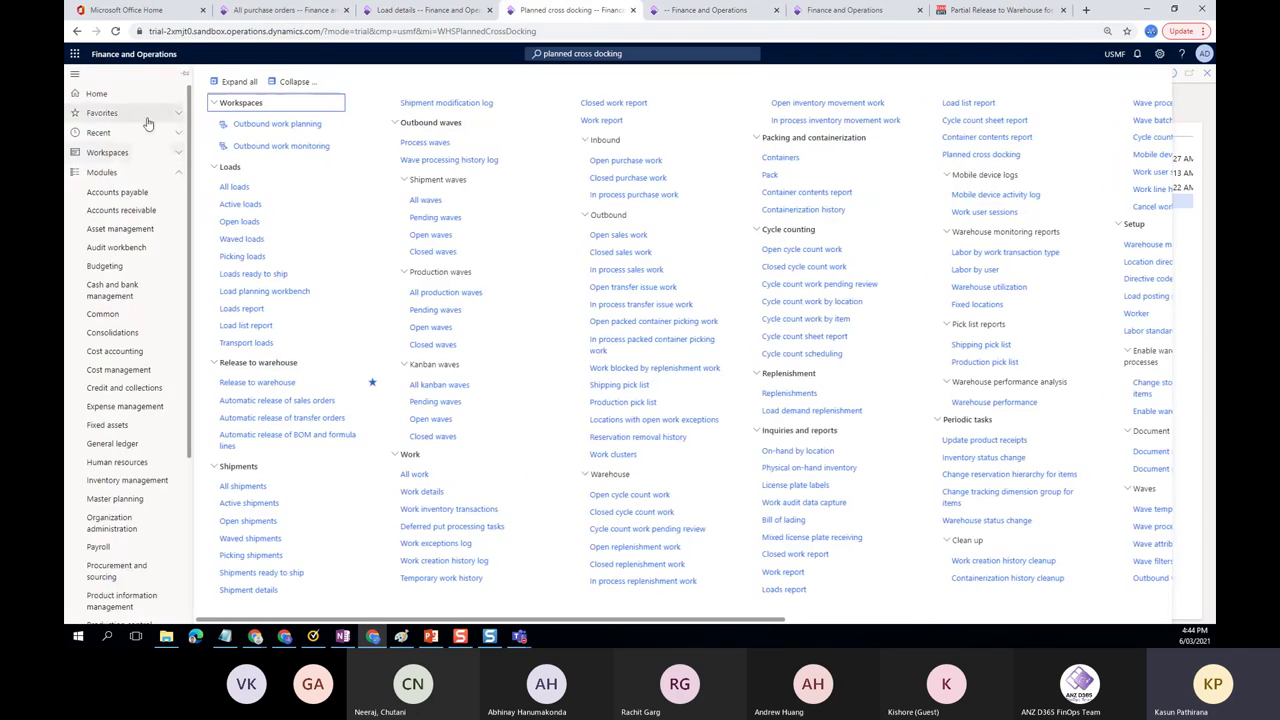
left_click(146, 118)
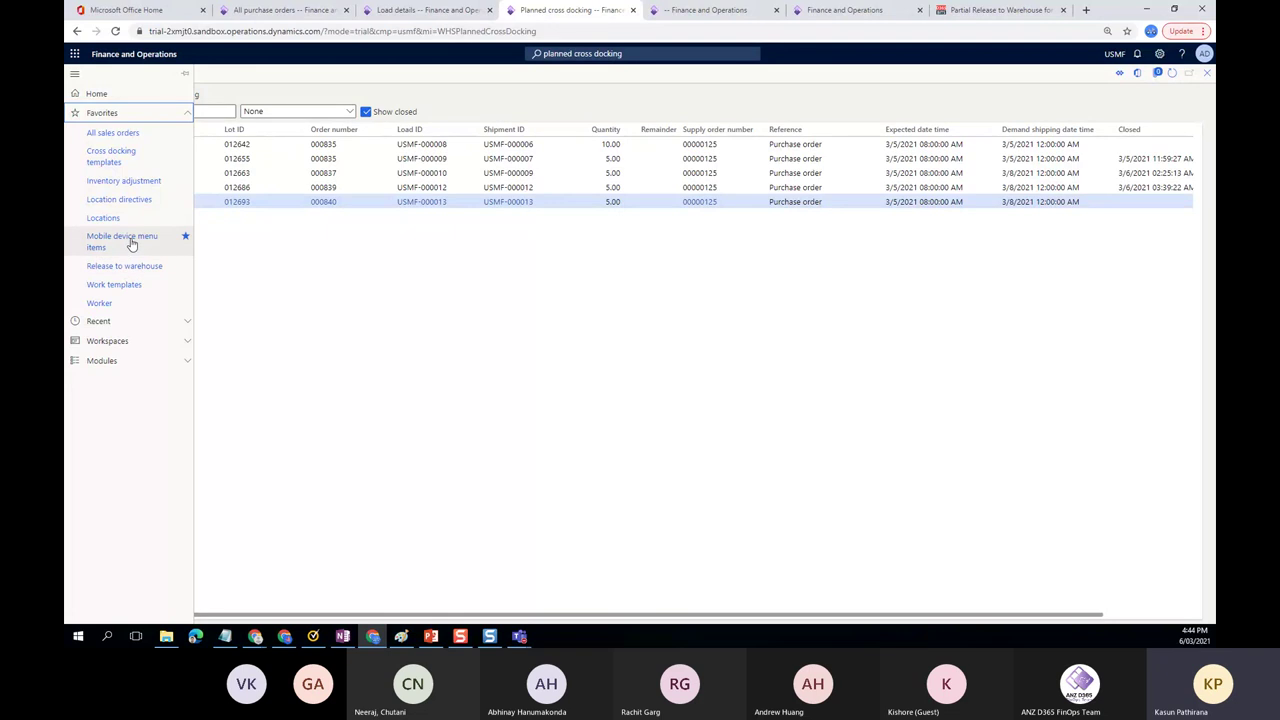
left_click(133, 243)
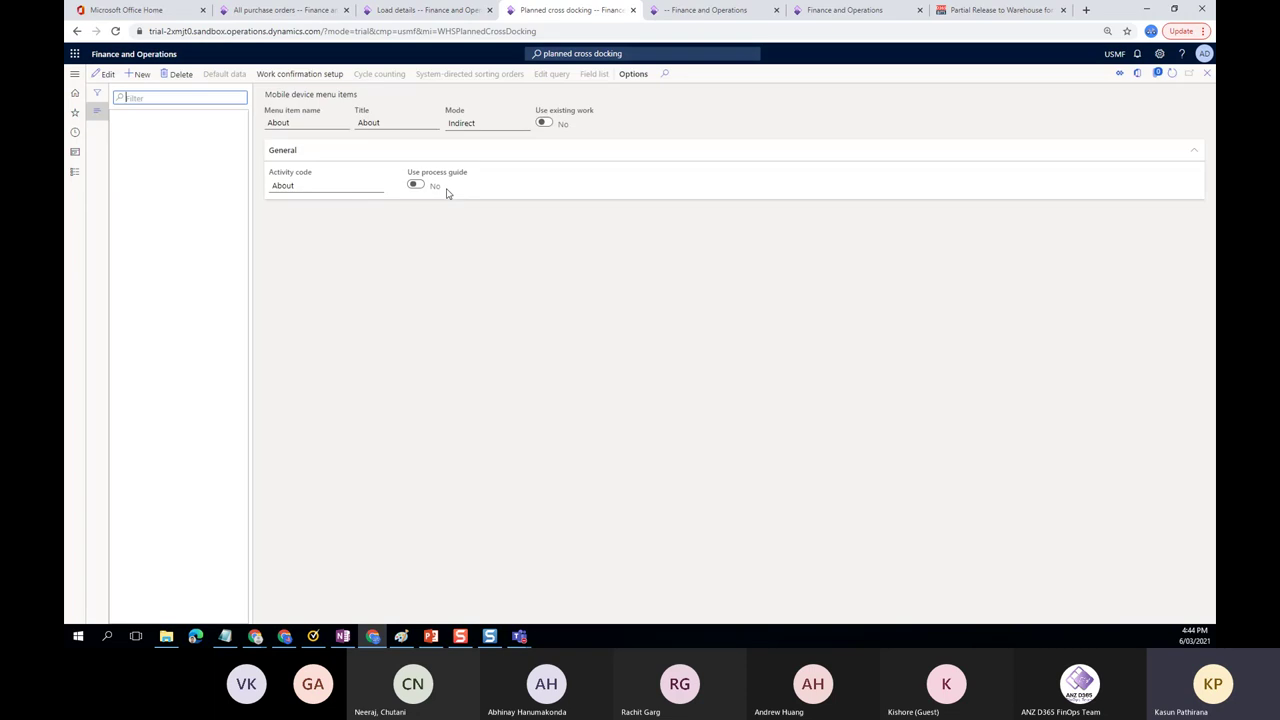
left_click(154, 98)
type("P")
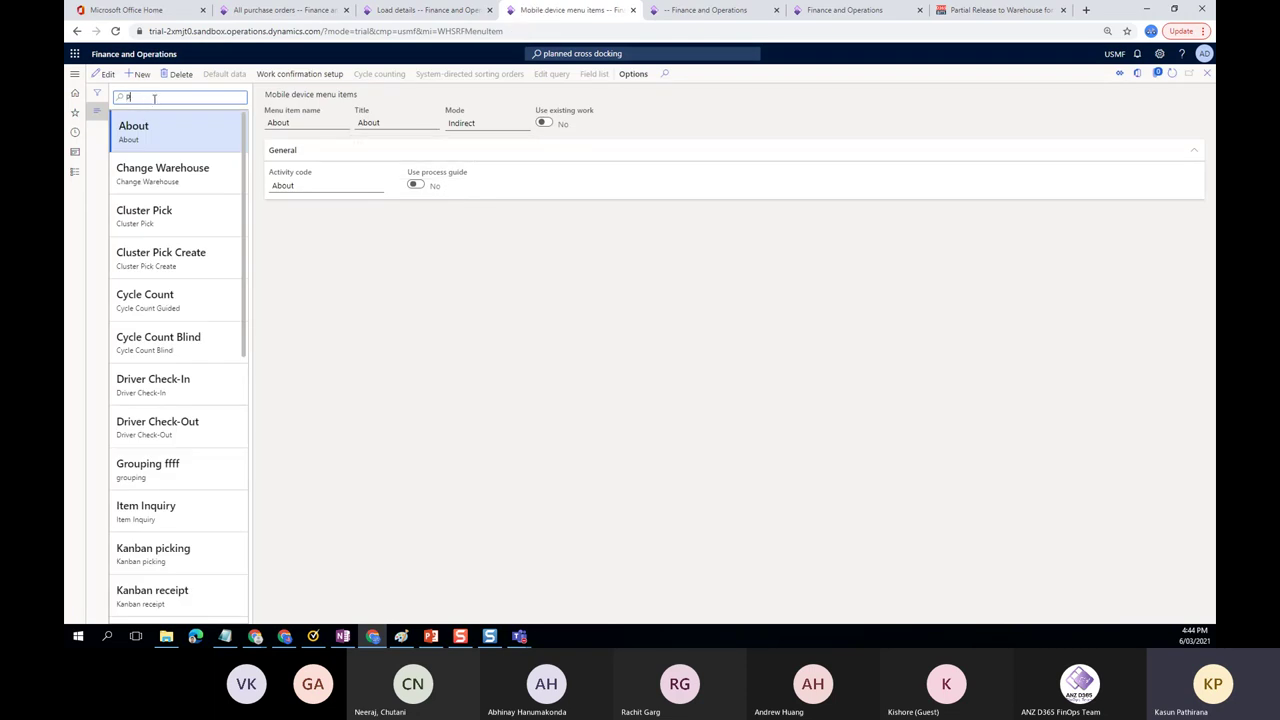
type("O")
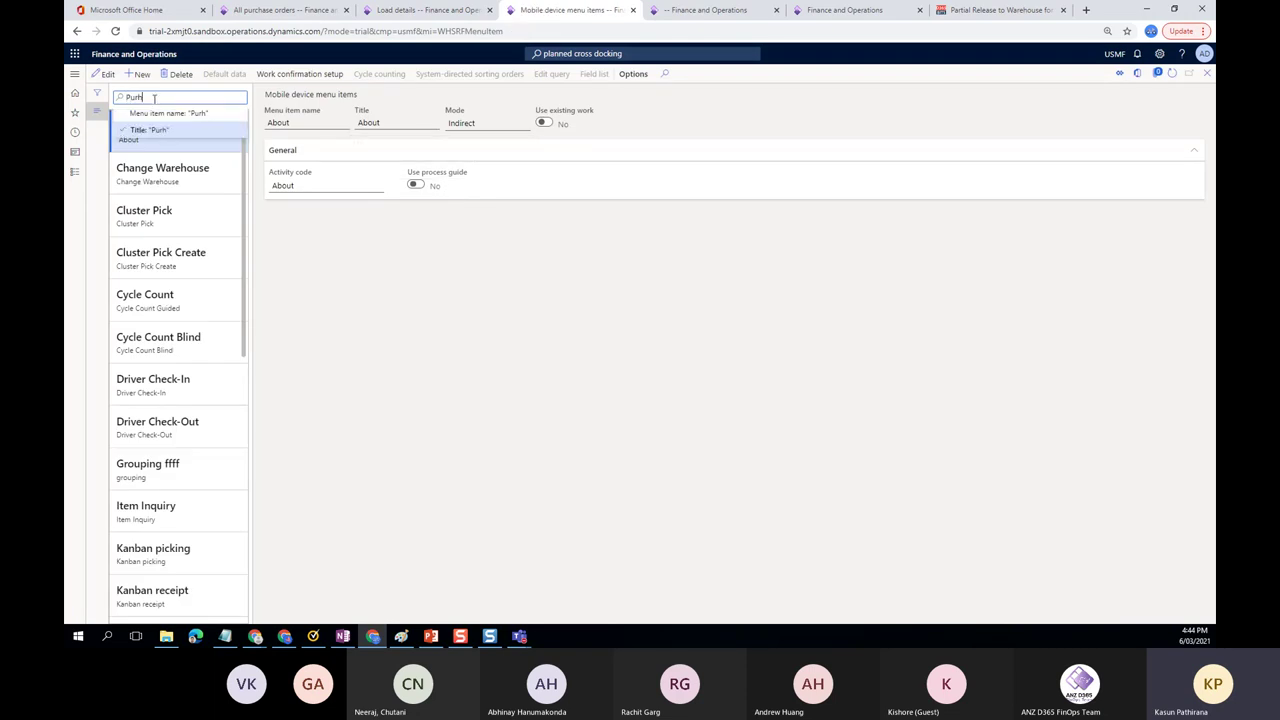
type("rchase")
key("Return")
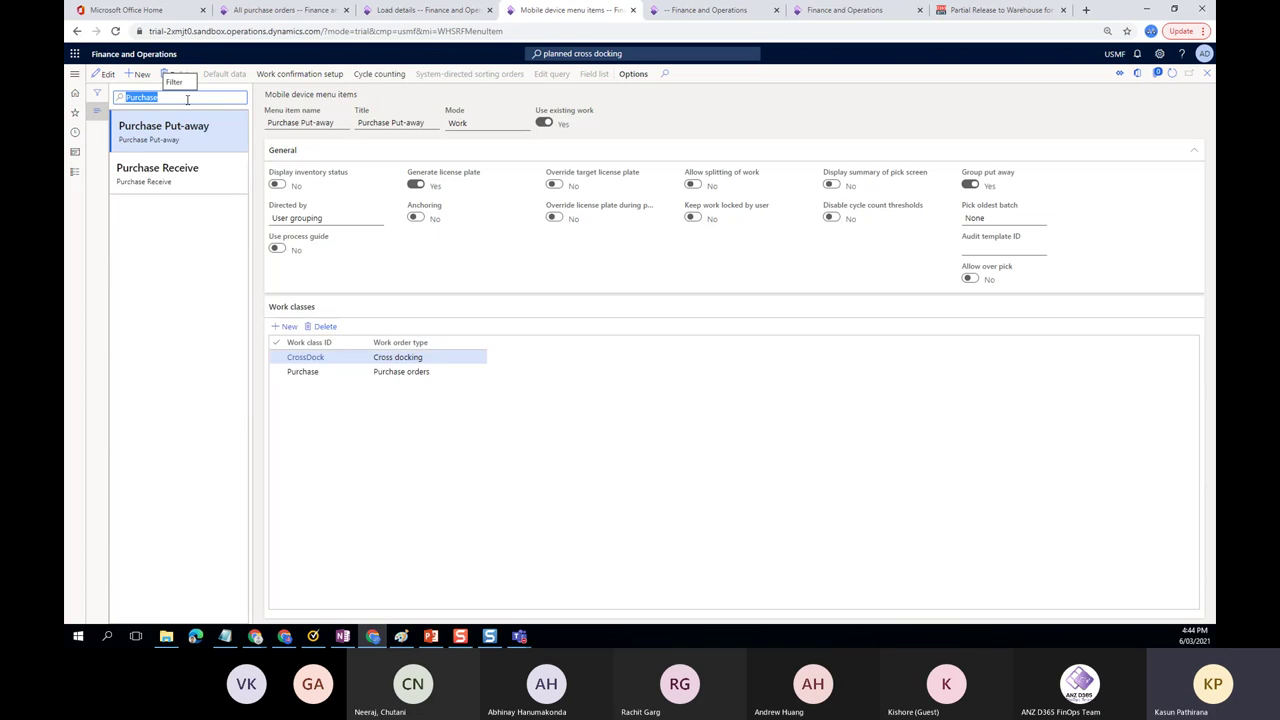
Compare the Purchase Receive and Purchase Put-away menu item settings, highlighting the Cross docking work order type of the CrossDock work class
left_click(191, 171)
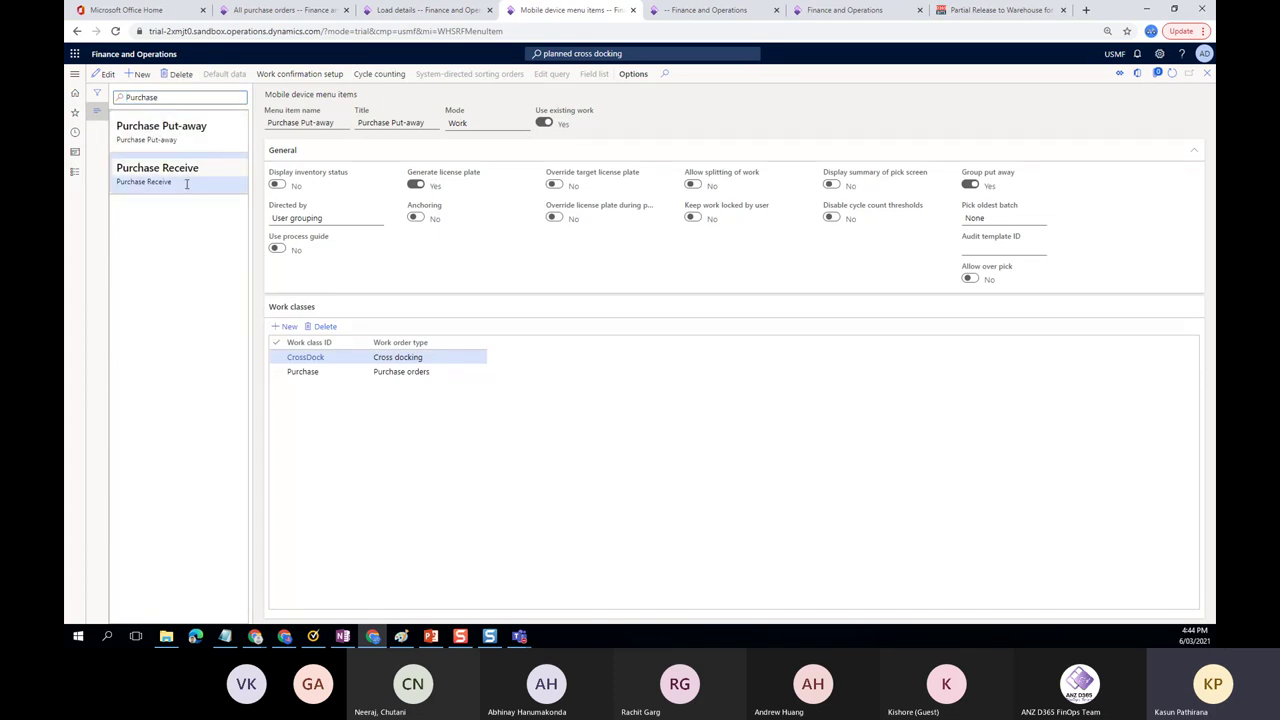
left_click(204, 141)
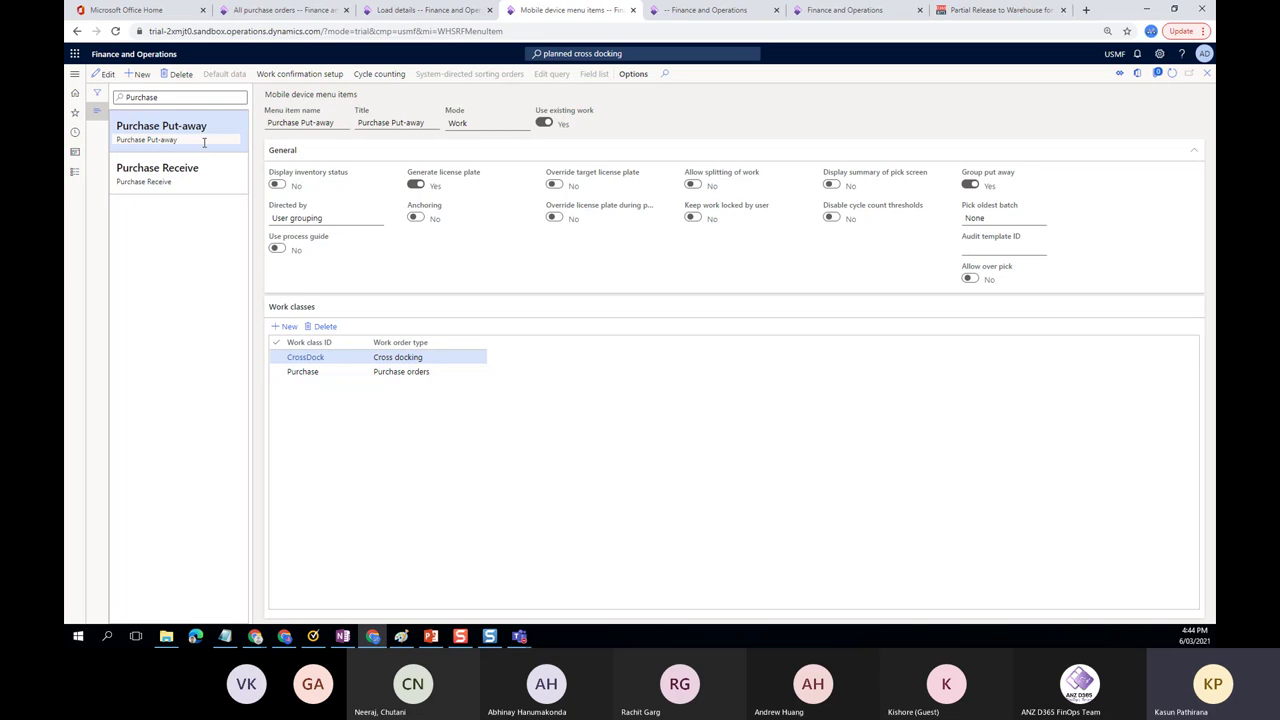
left_click(202, 180)
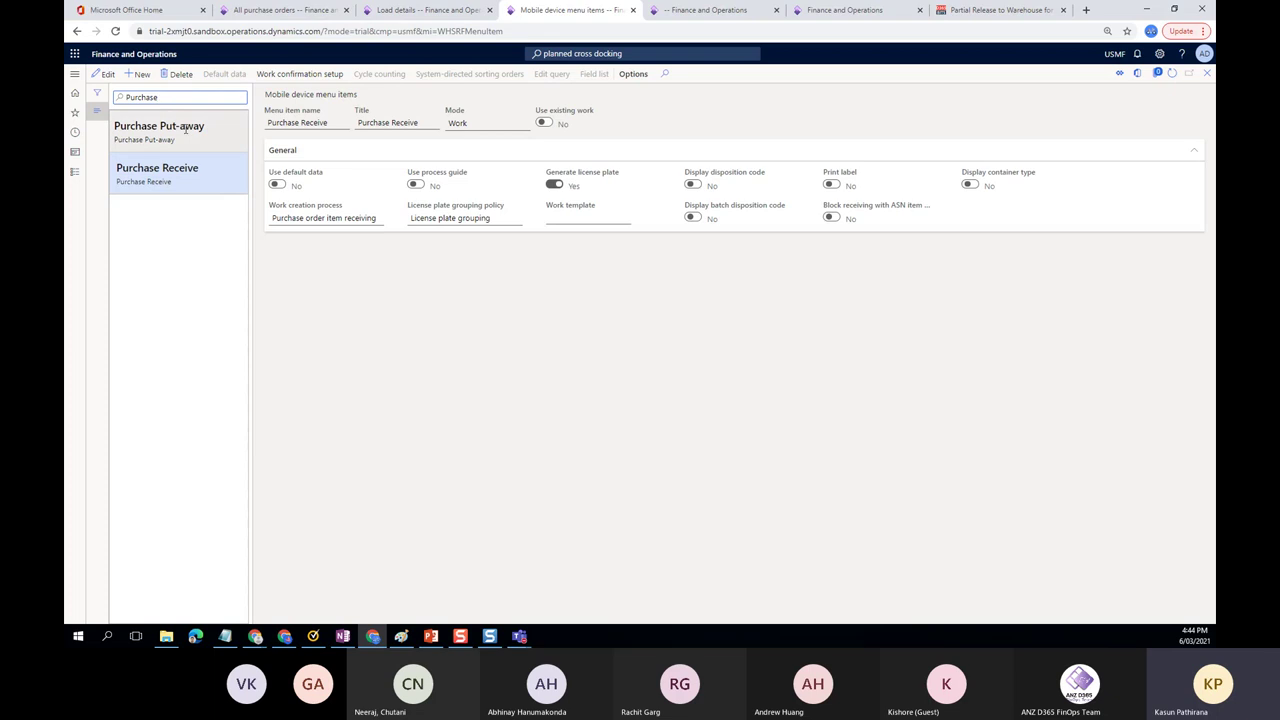
left_click(185, 129)
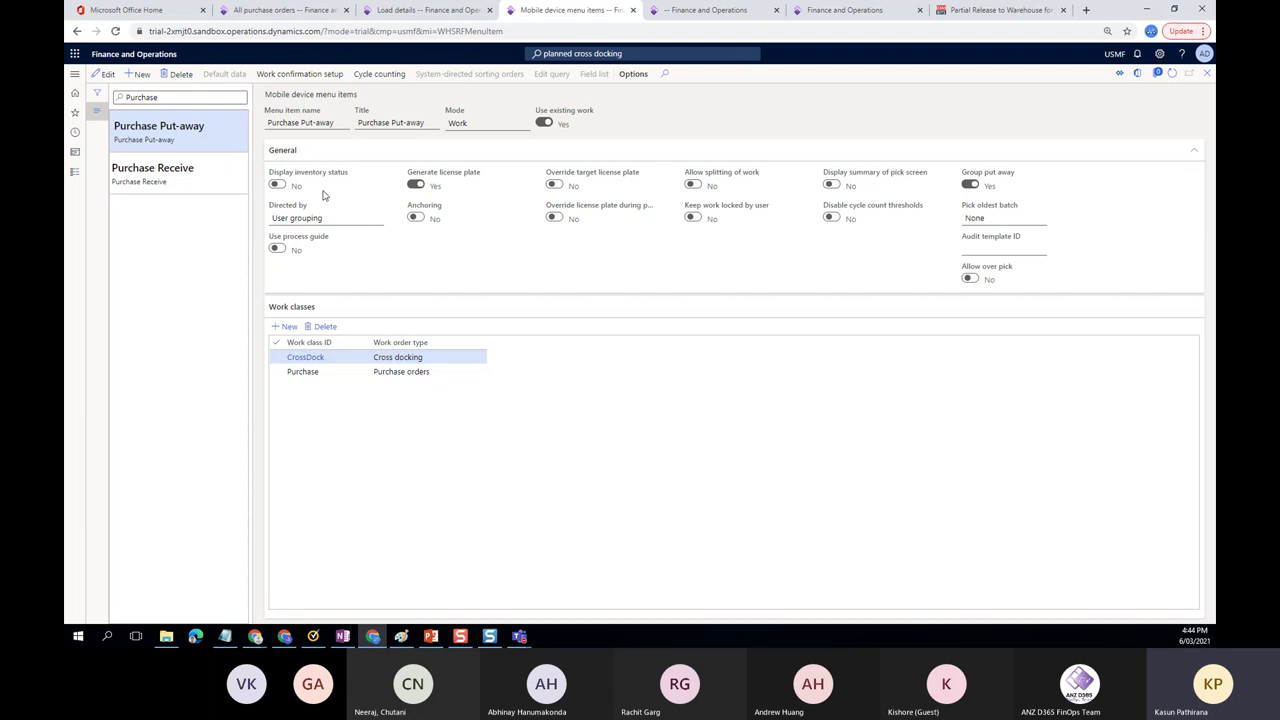
left_click(428, 355)
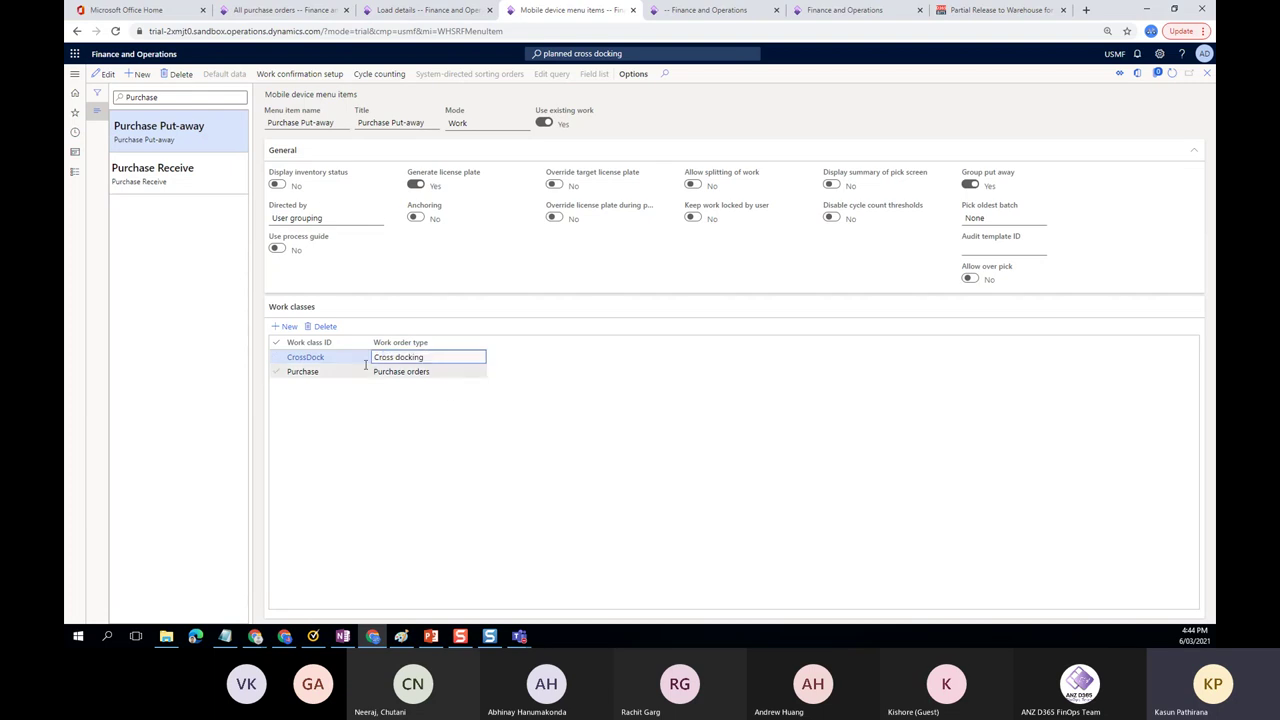
left_click_drag(428, 355, 371, 357)
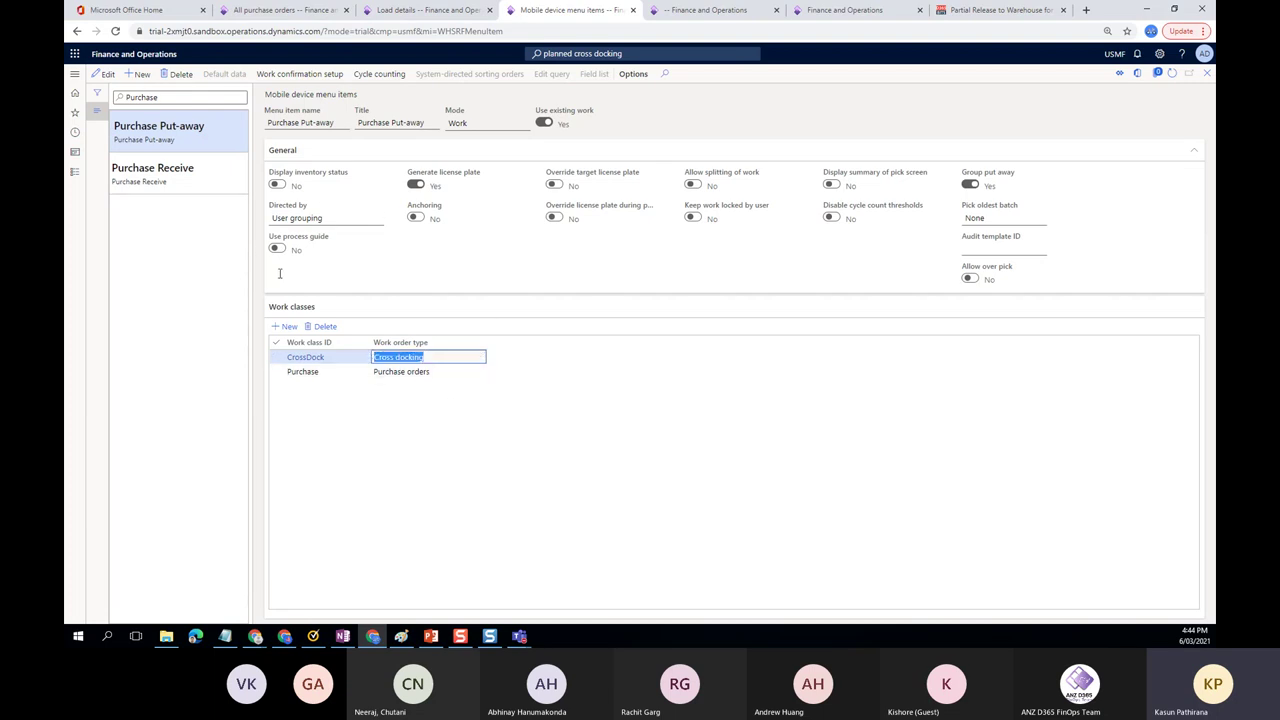
Filter the mobile device menu items by "PO" and inspect the work creation process of PO Receiving and Put away
left_click(164, 100)
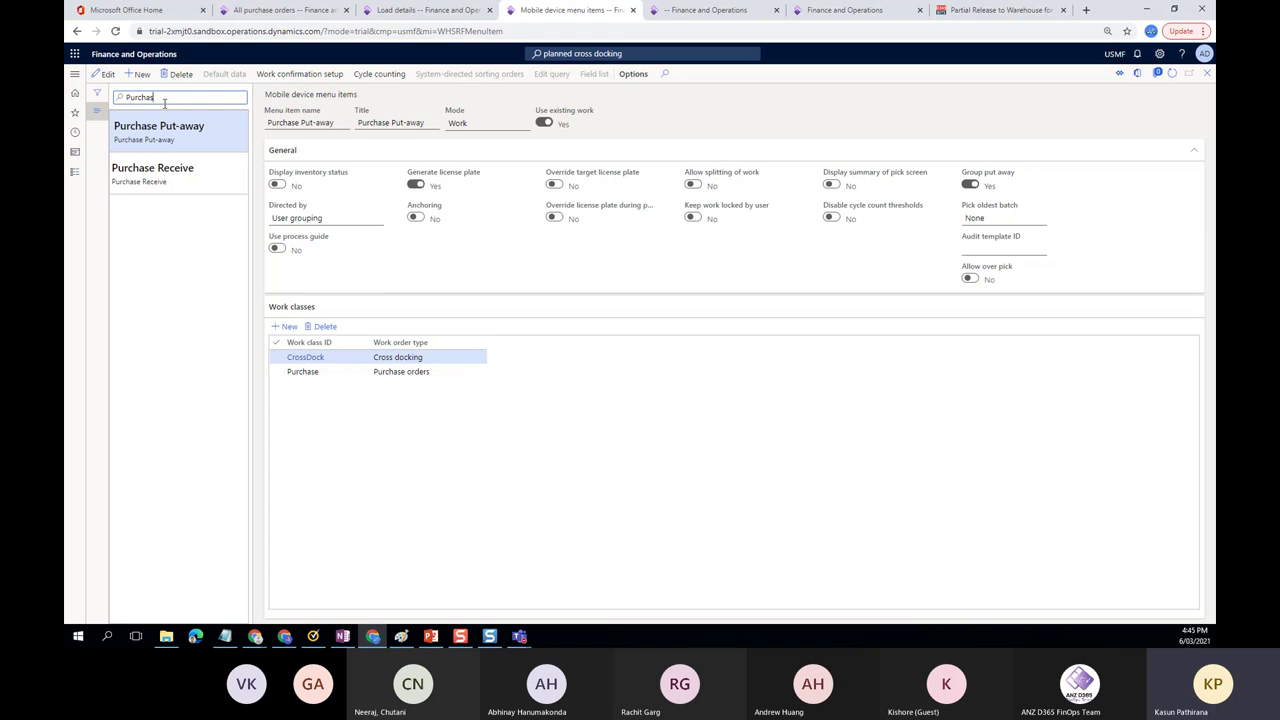
key("BackSpace")
key("BackSpace")
key("BackSpace")
key("BackSpace")
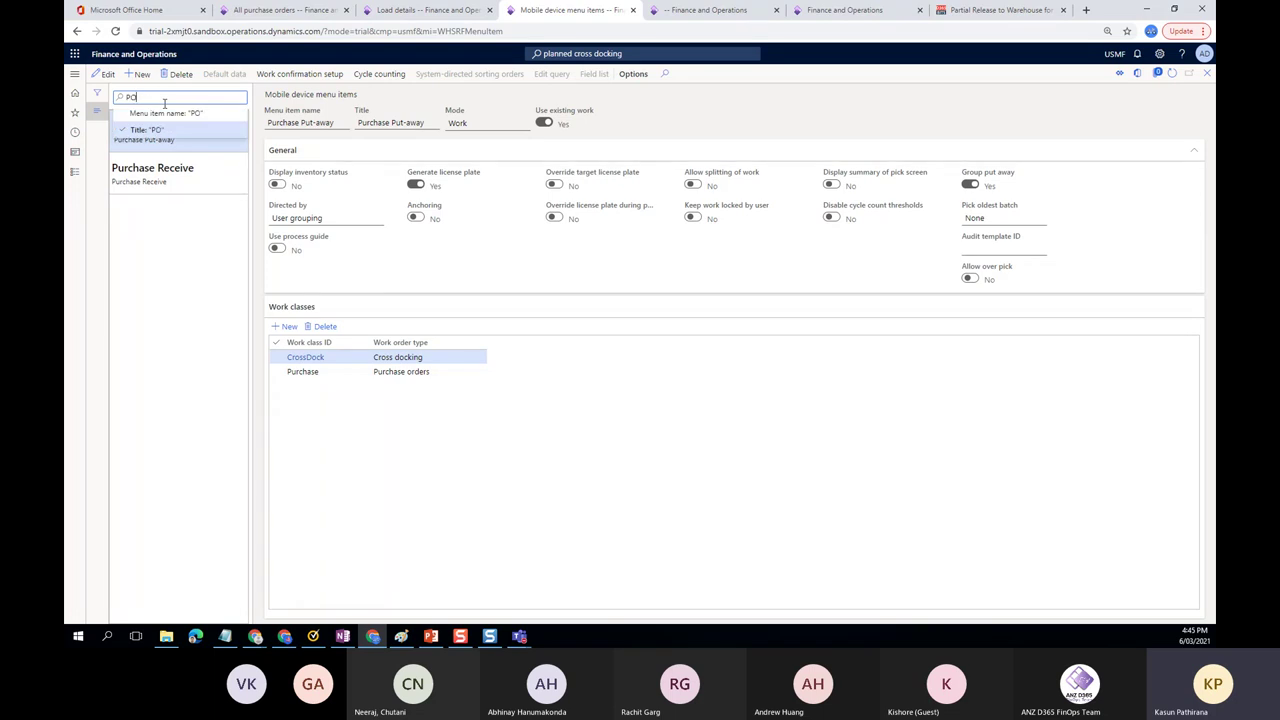
key("Return")
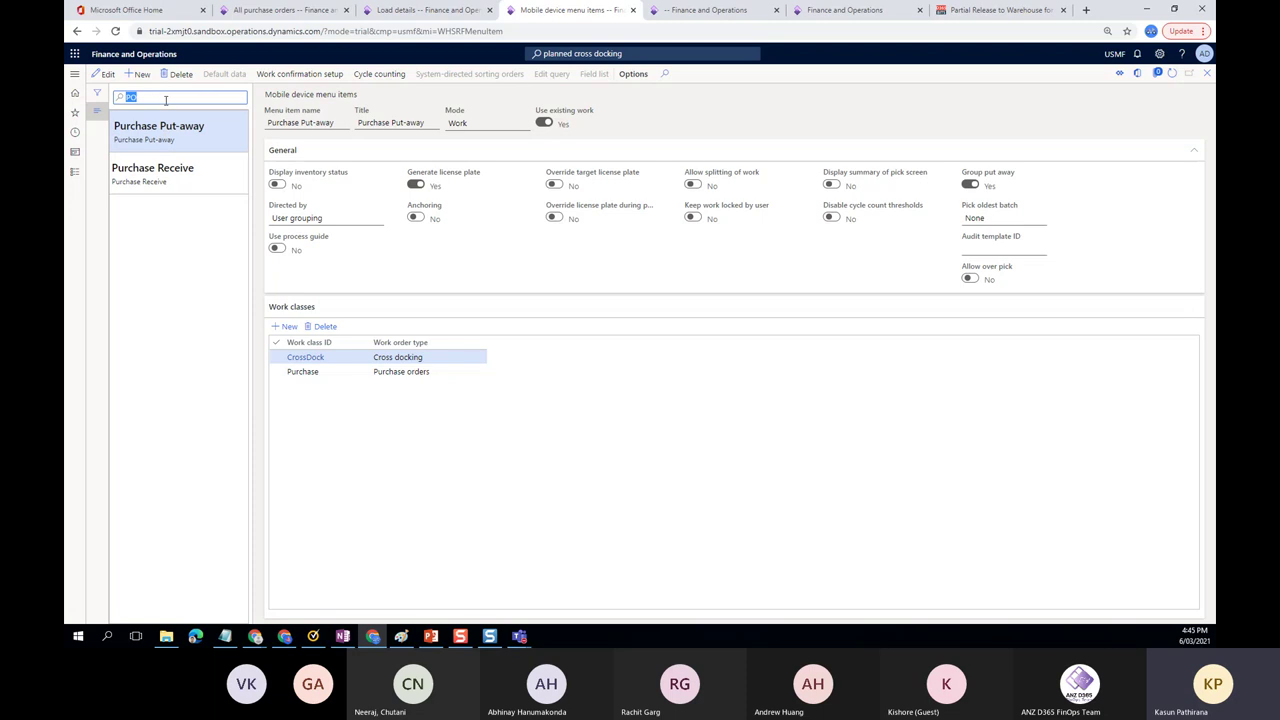
key("Return")
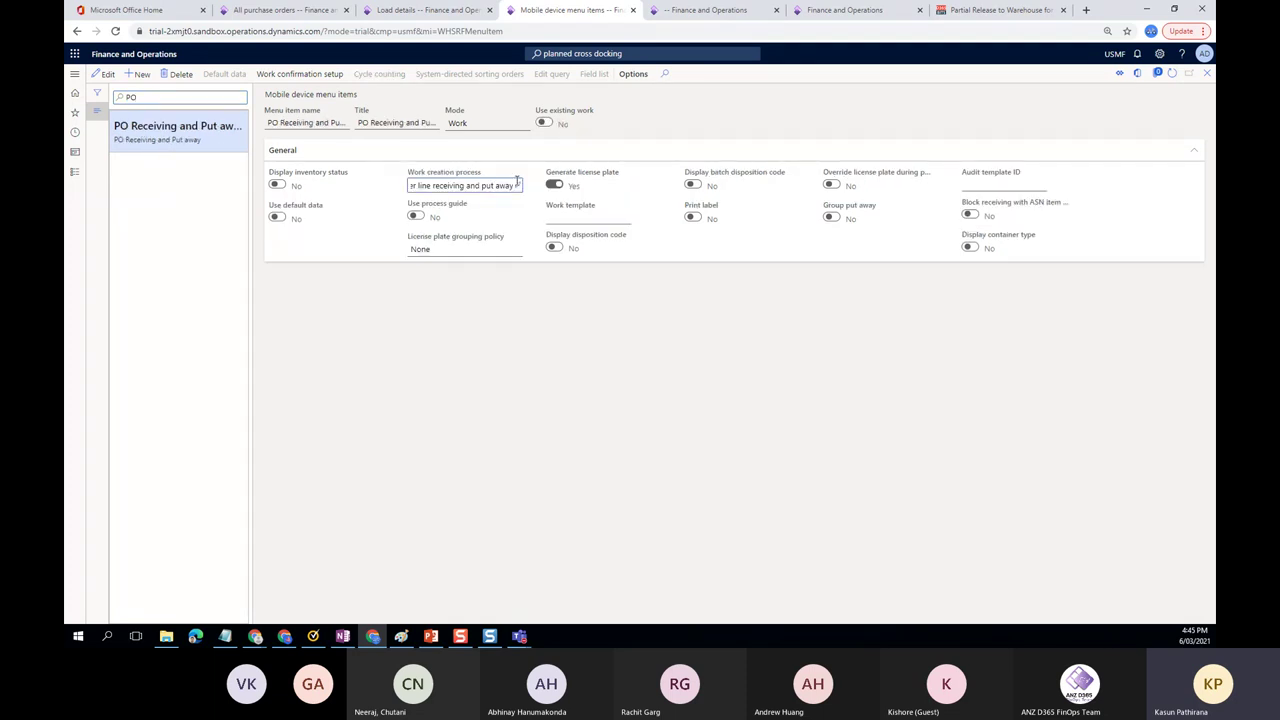
Review the full work creation process value of the PO Receiving and Put away menu item and close the mobile device menu items
left_click_drag(412, 186, 510, 187)
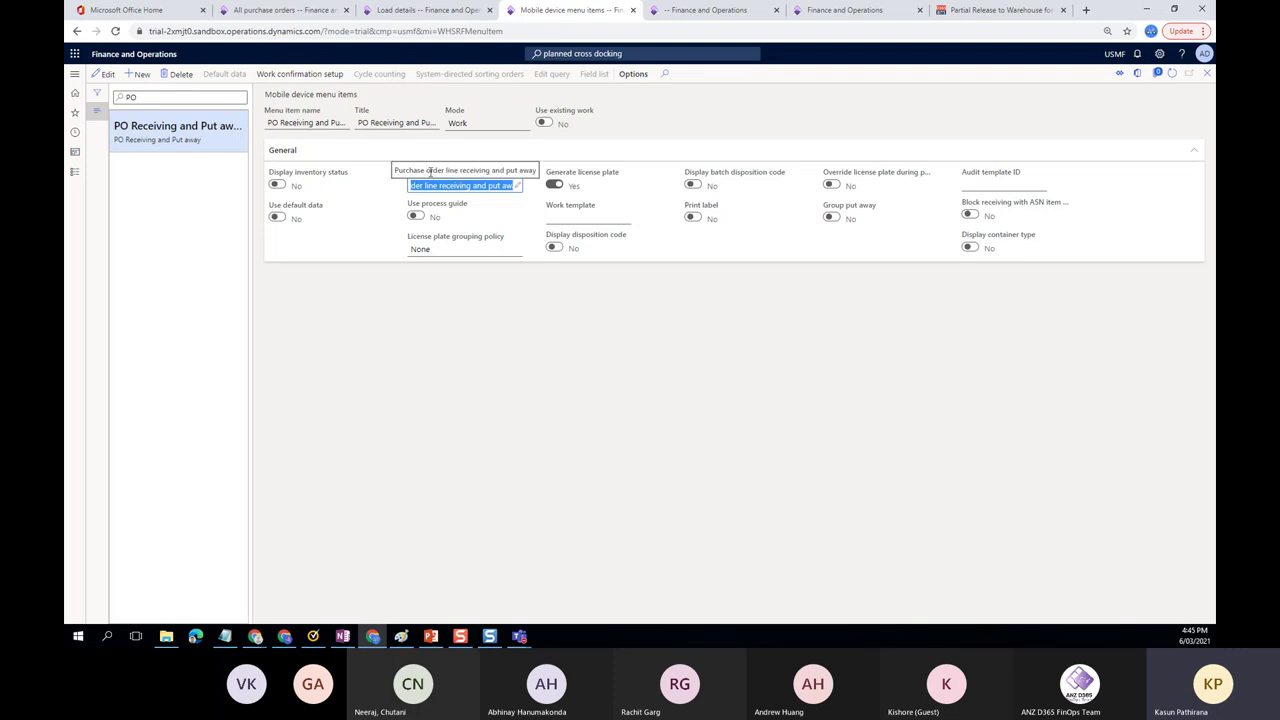
left_click(497, 296)
double_click(418, 173)
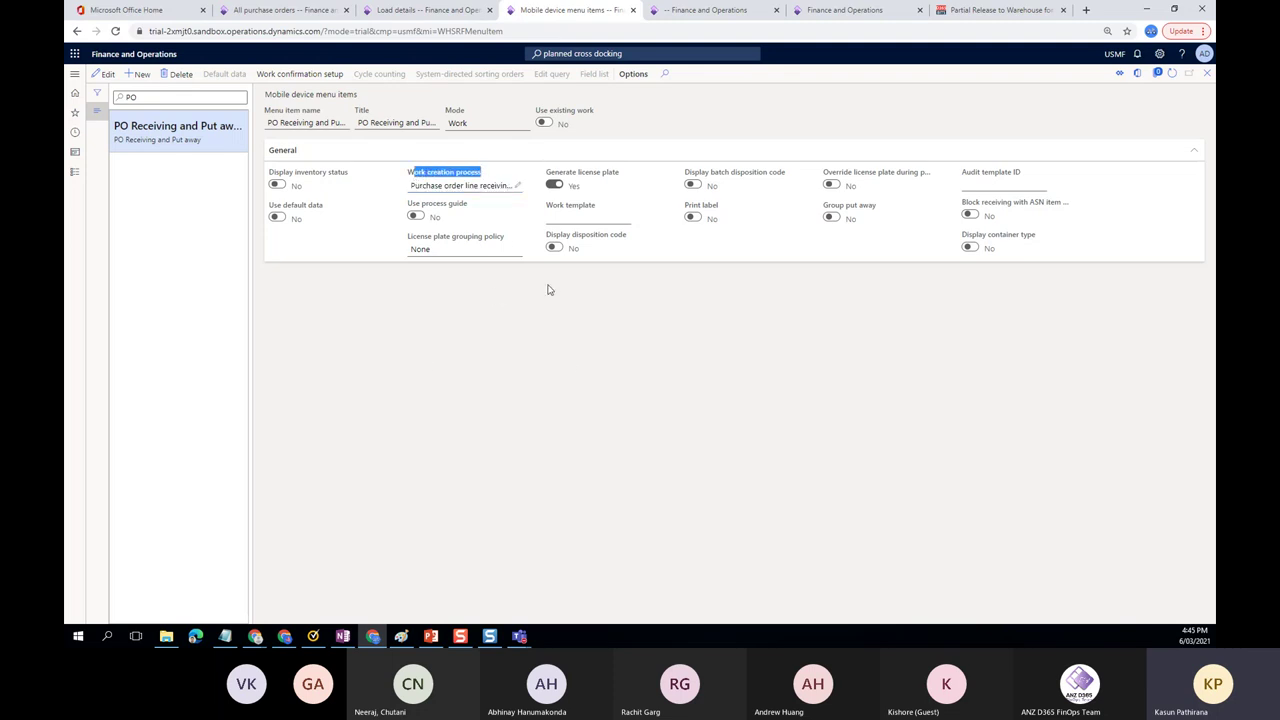
left_click(625, 355)
left_click(1207, 74)
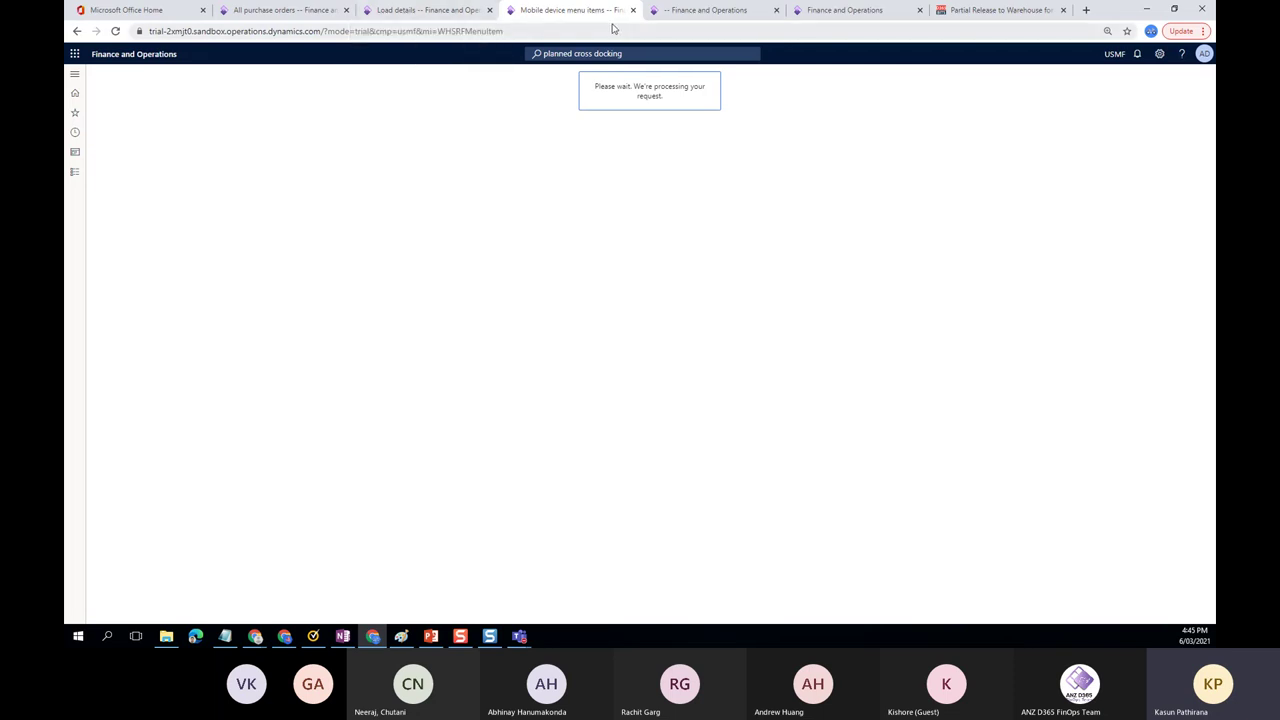
Return to the dashboard and dismiss its welcome tour and the Lifecycle Services error message
left_click(430, 12)
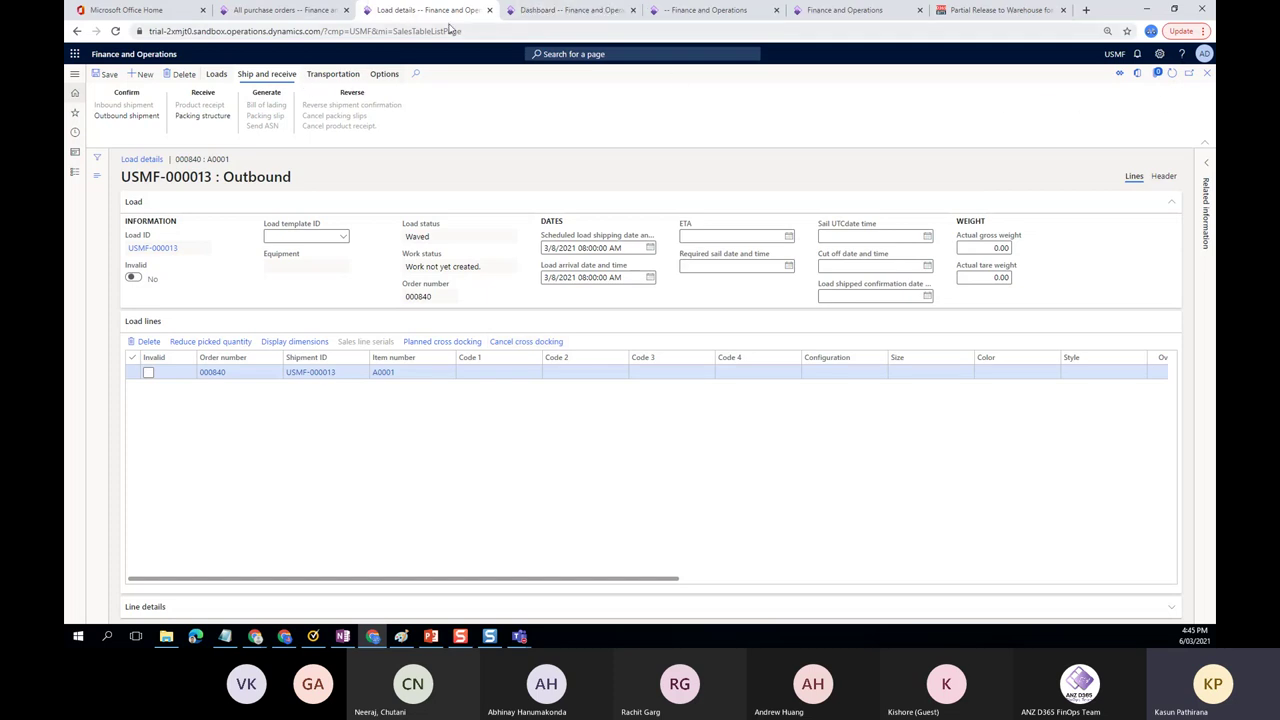
left_click(565, 10)
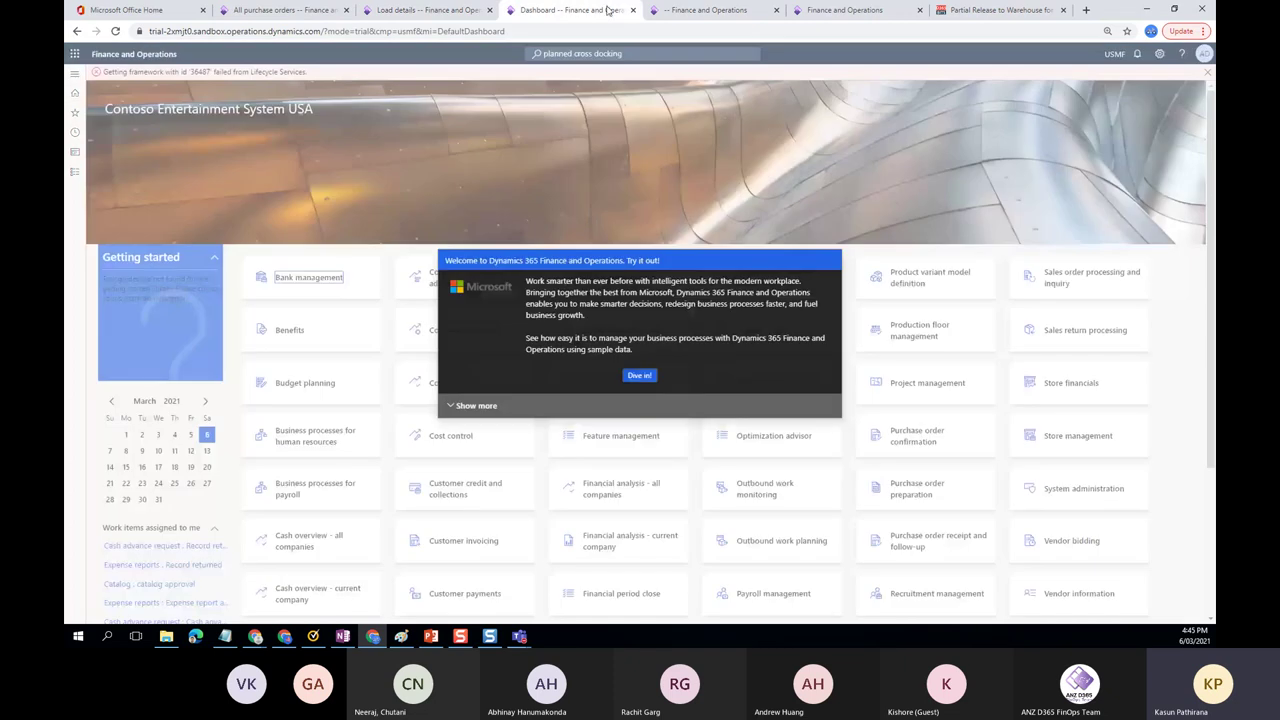
left_click(639, 375)
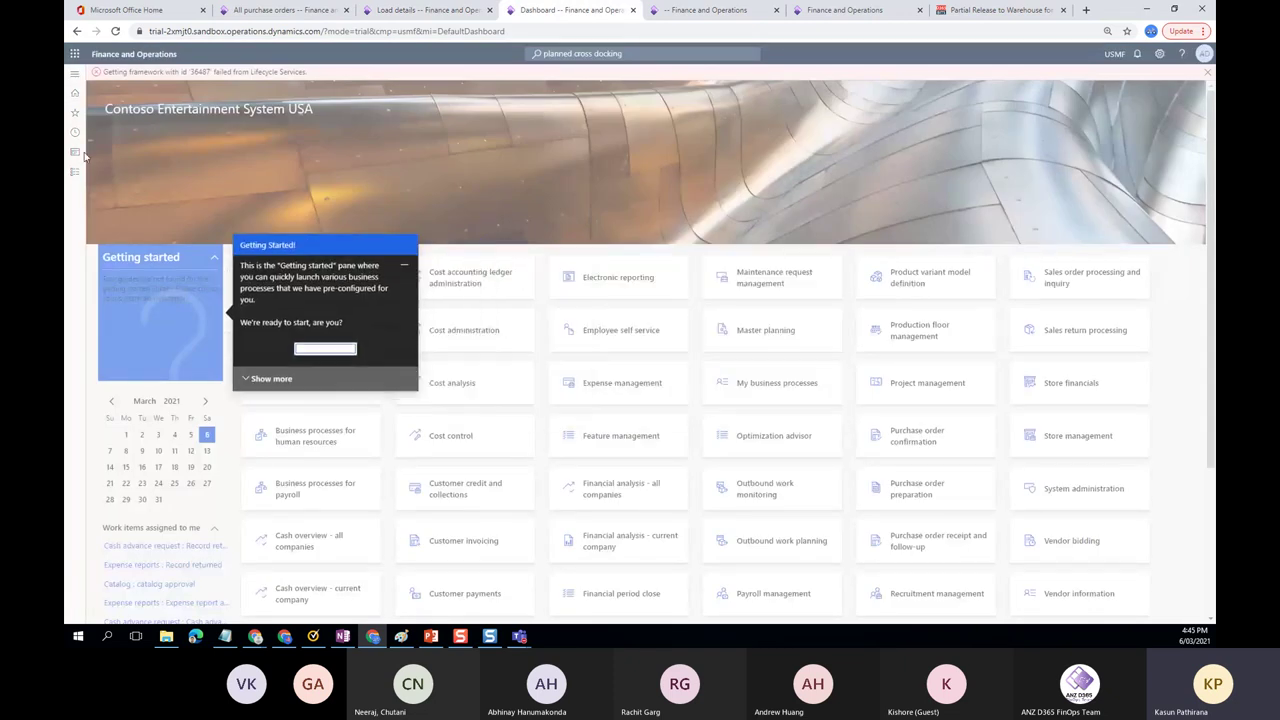
left_click(324, 347)
left_click(1208, 72)
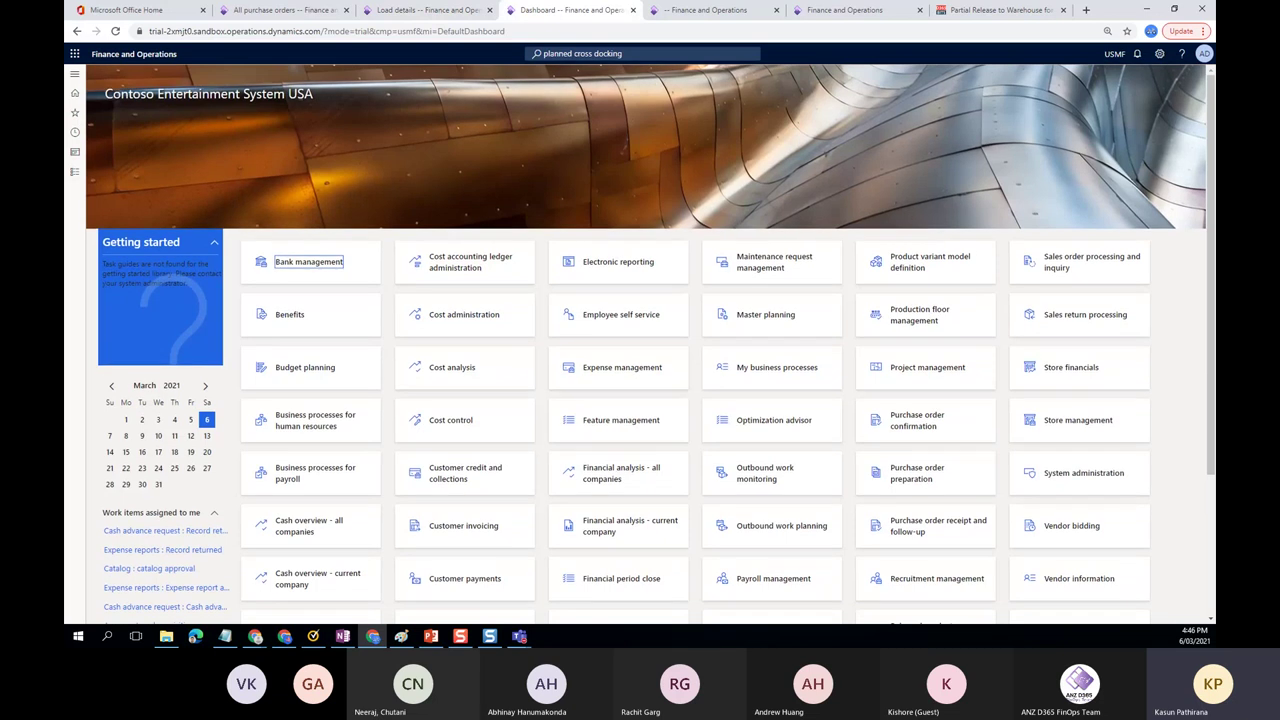
Close the outbound load details and open the Release to warehouse page from the favorites in the dashboard's browser tab
left_click(74, 74)
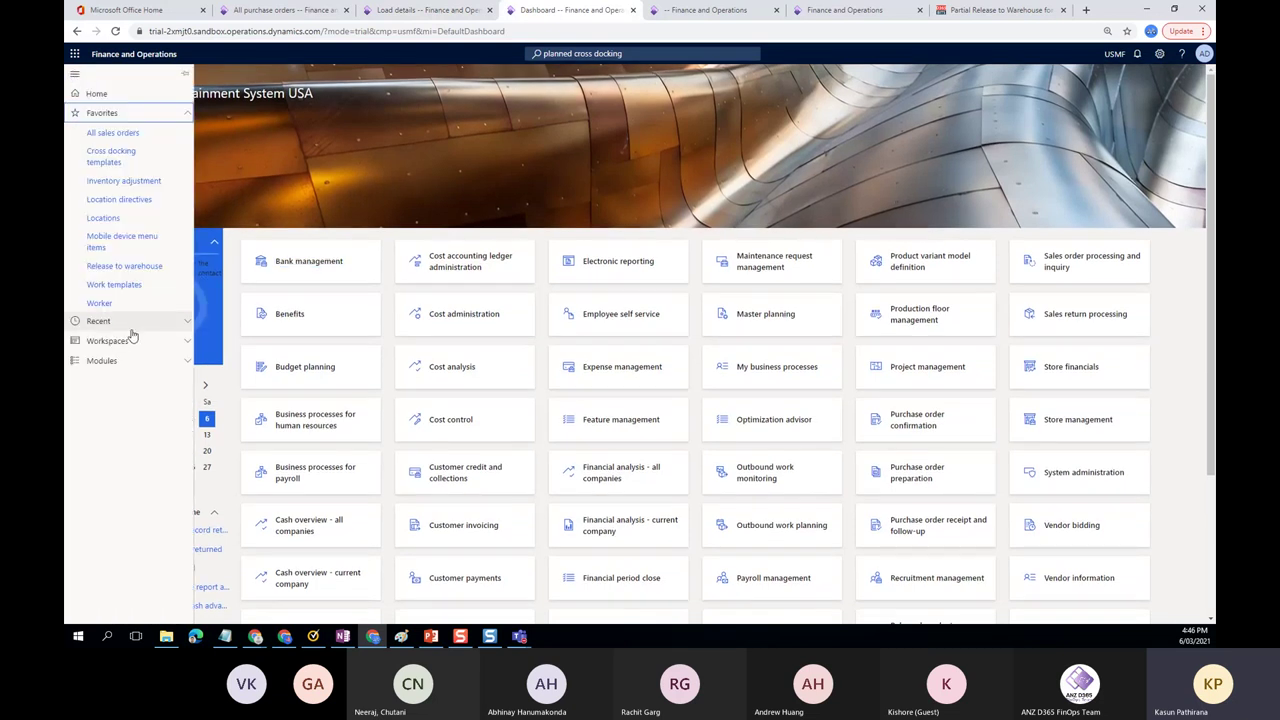
left_click(300, 150)
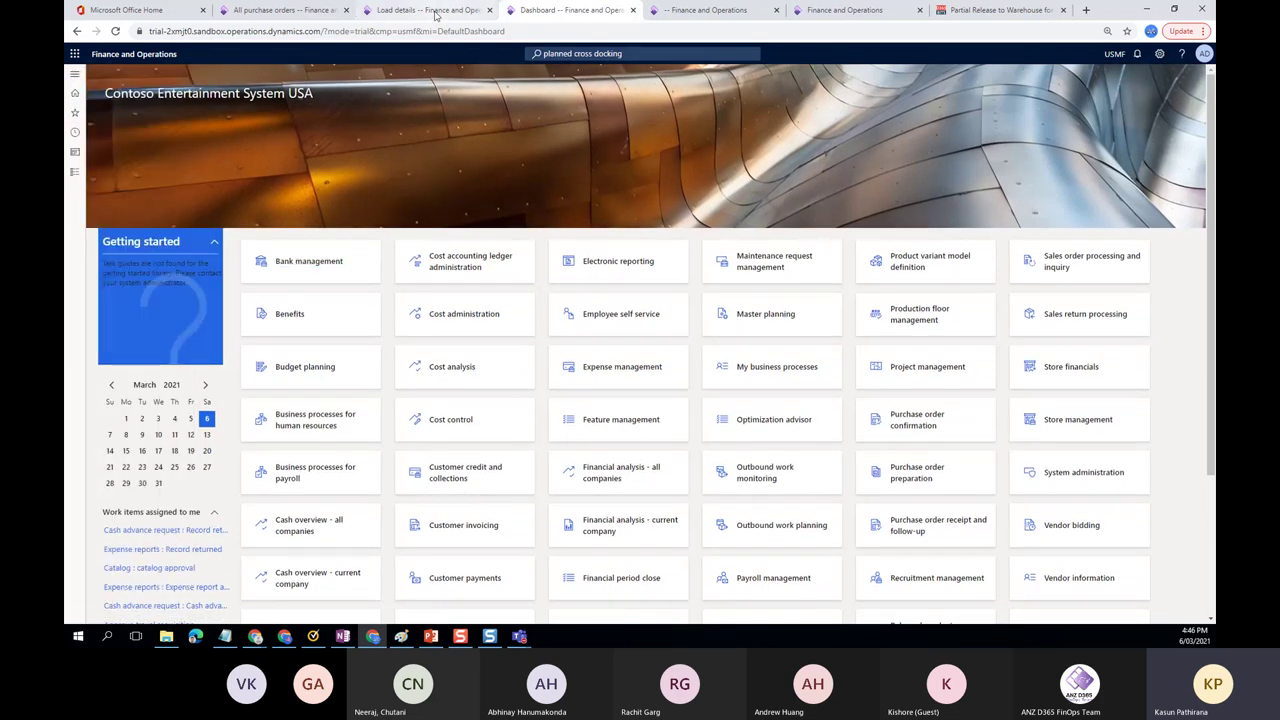
left_click(435, 14)
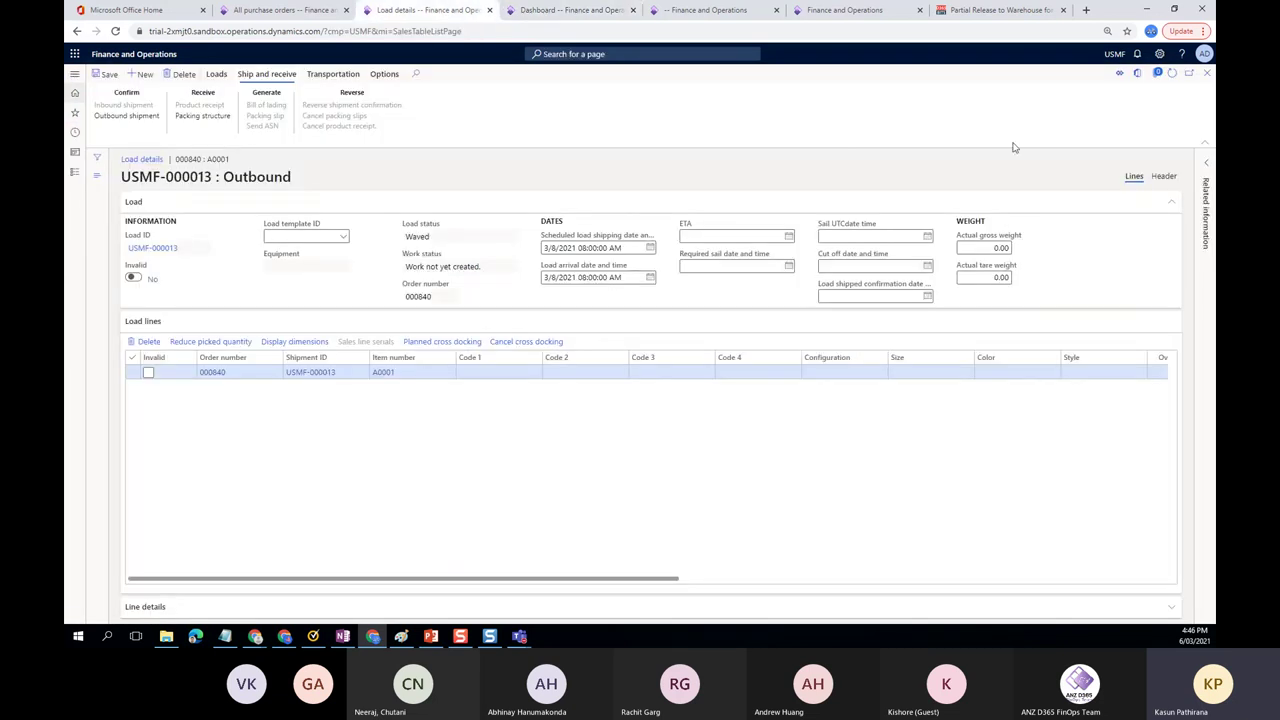
left_click(1207, 80)
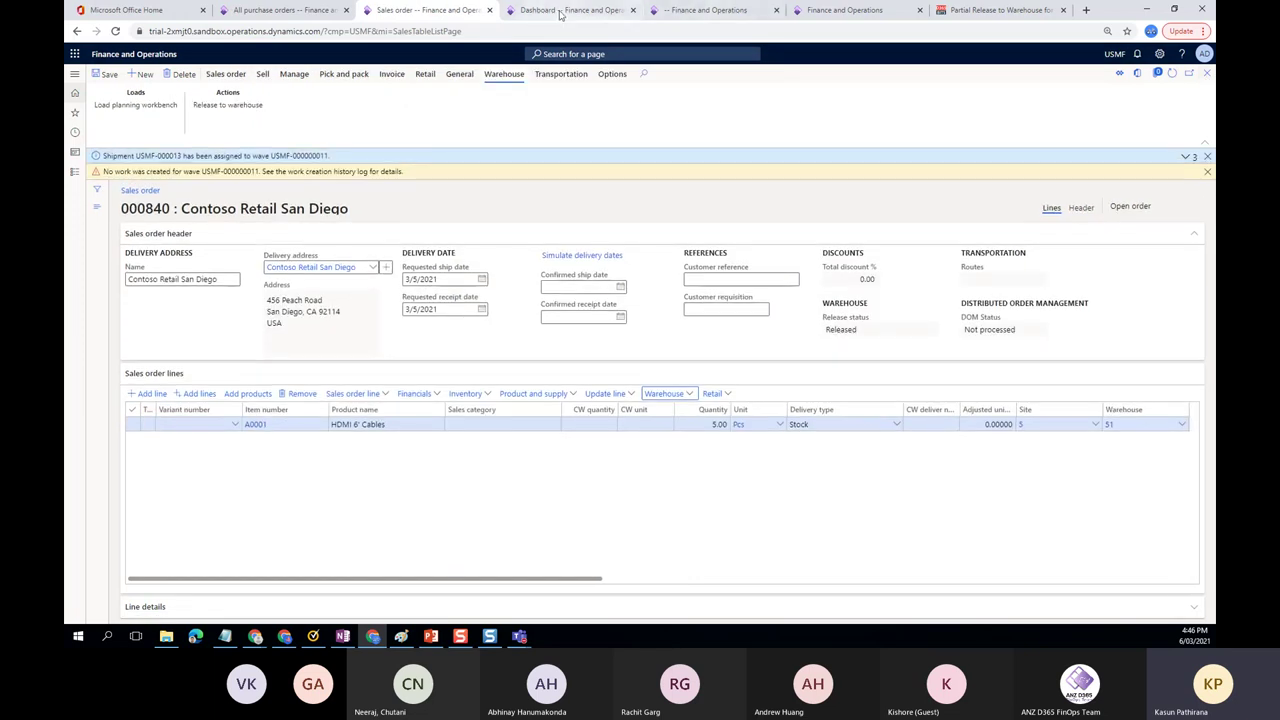
left_click(561, 12)
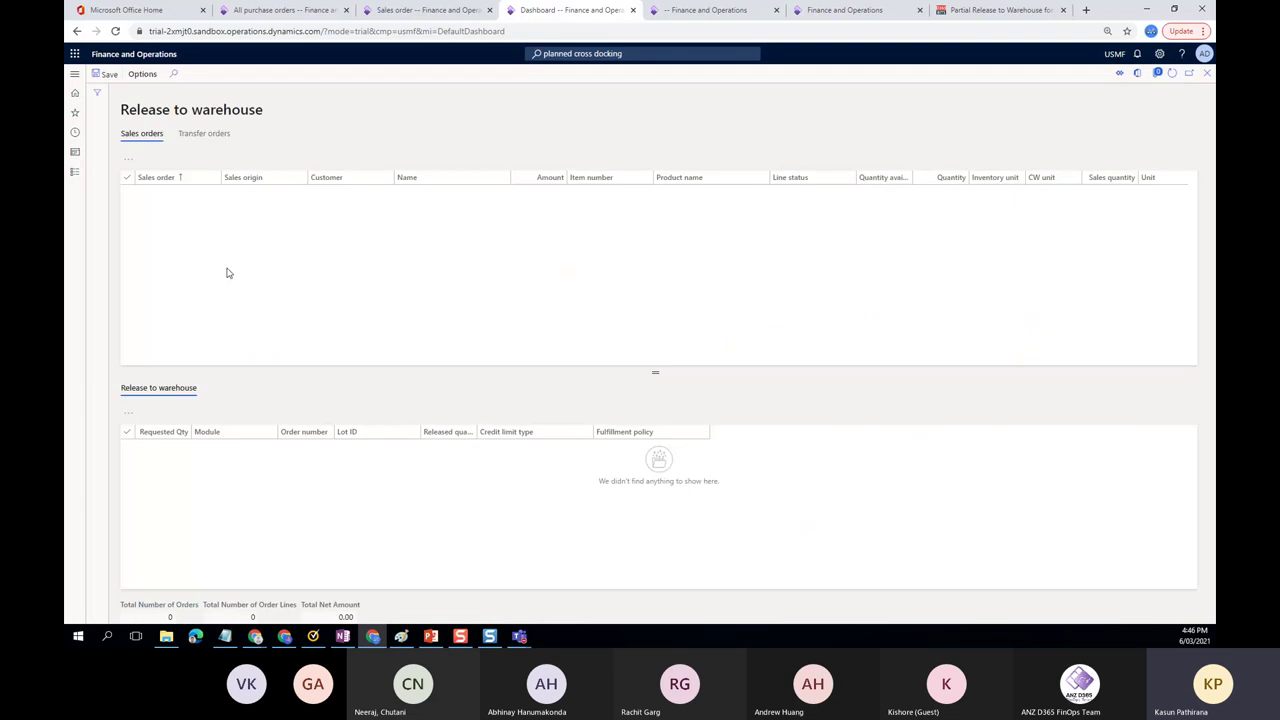
Check the line status of the last listed sales order and inspect which warehouse details its order line offers
left_click(452, 222)
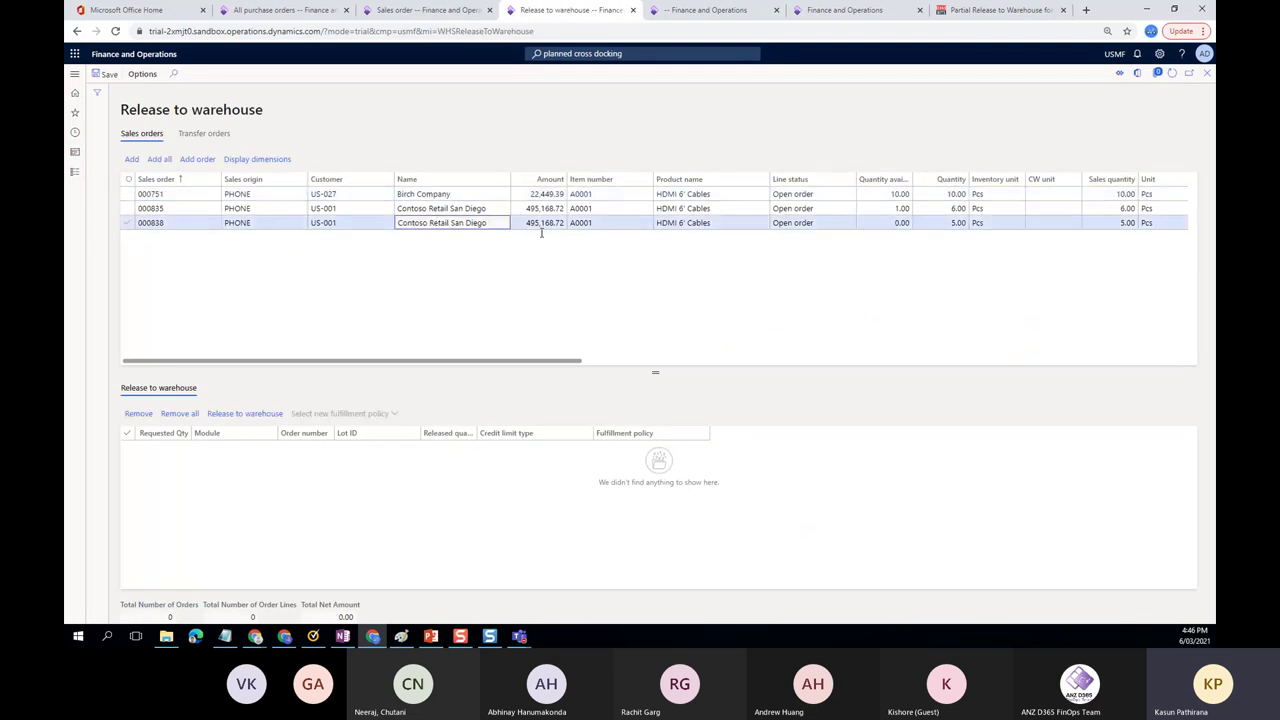
double_click(800, 223)
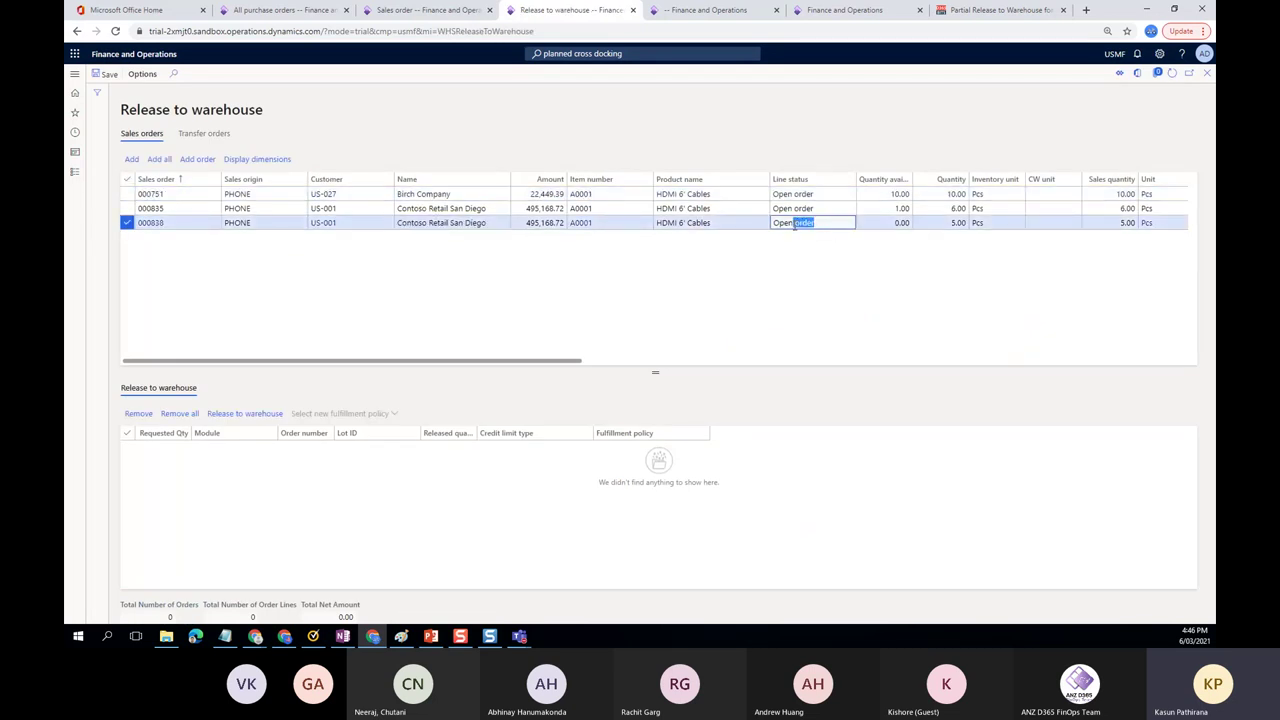
triple_click(797, 223)
left_click(153, 226)
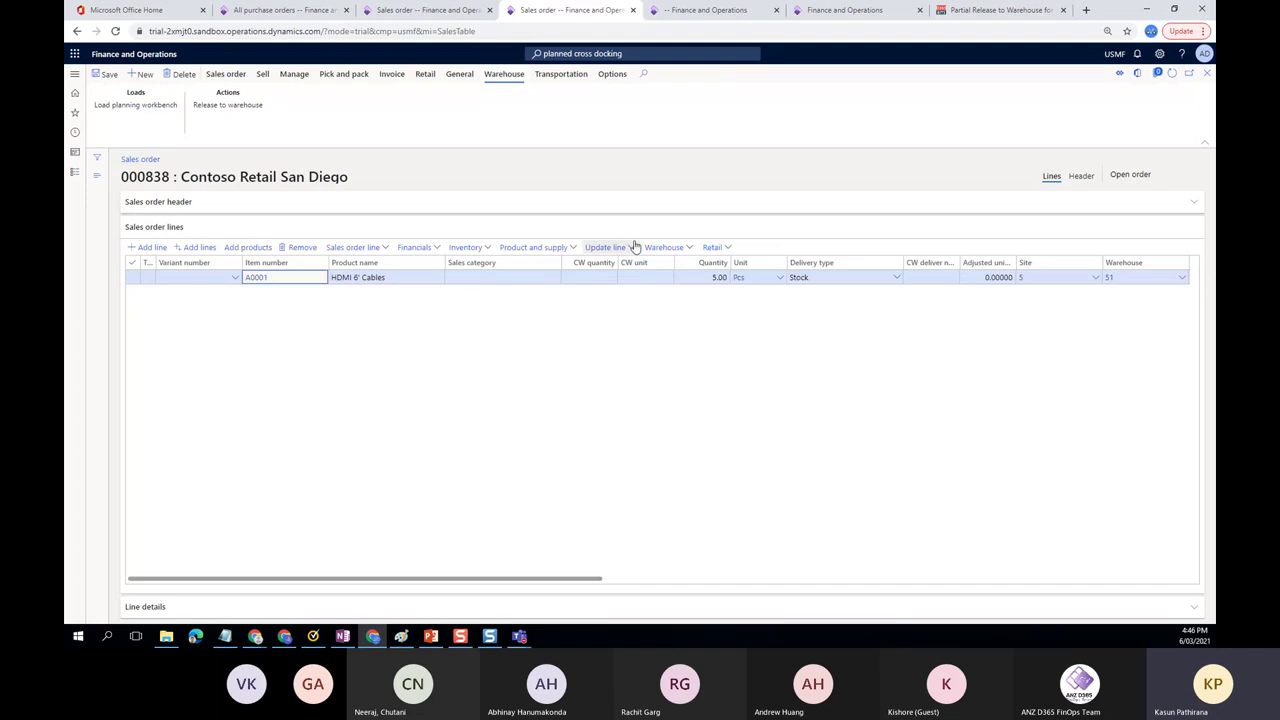
left_click(689, 249)
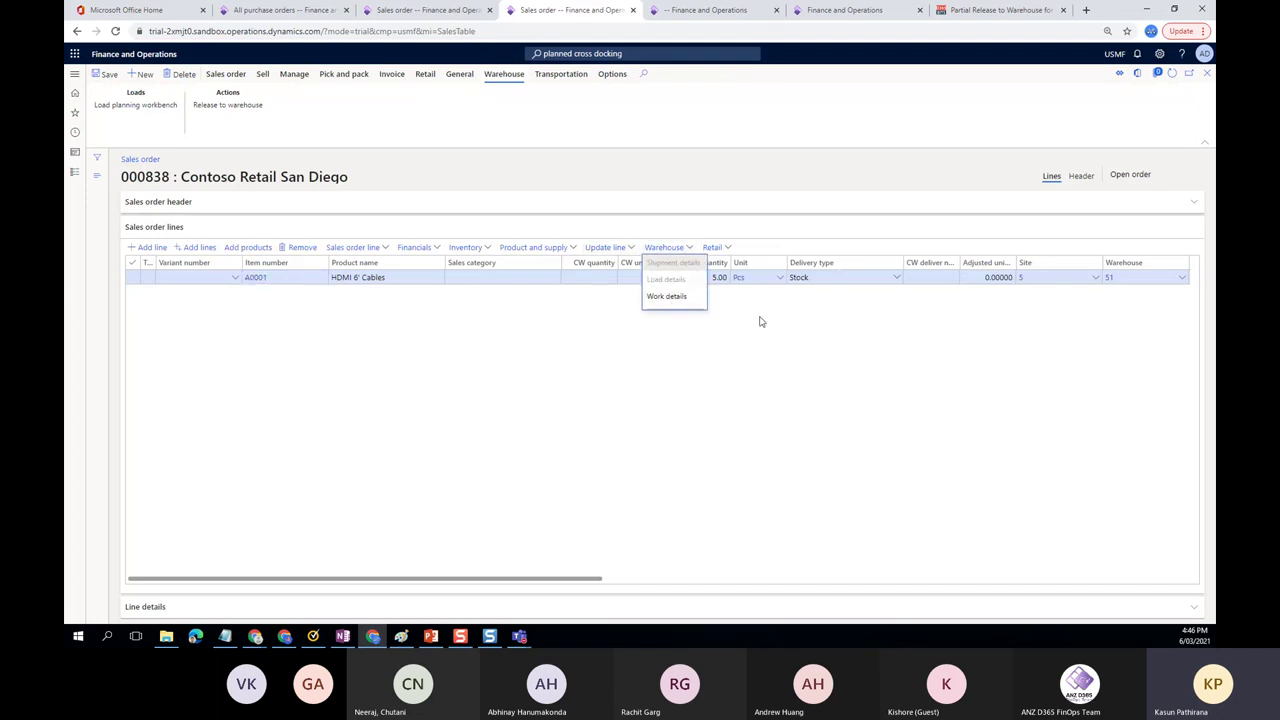
key("Escape")
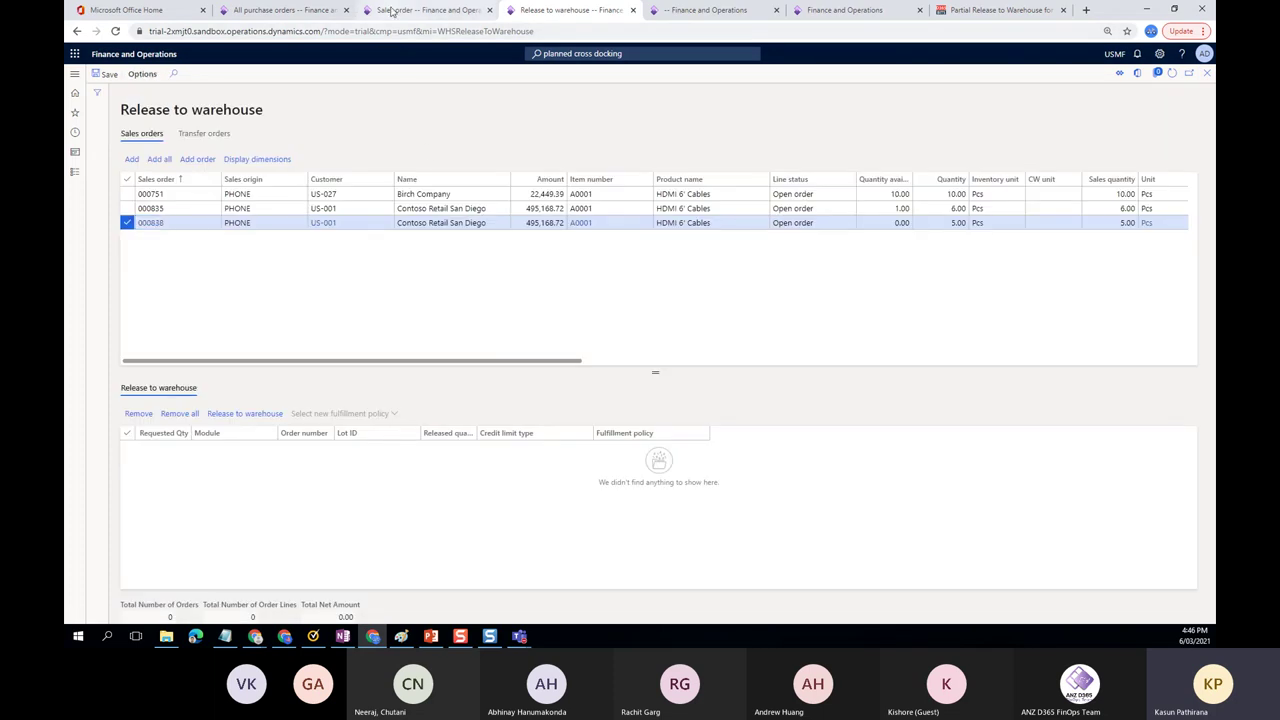
Create a sales order for Contoso Retail San Diego with warehouse 51
left_click(425, 10)
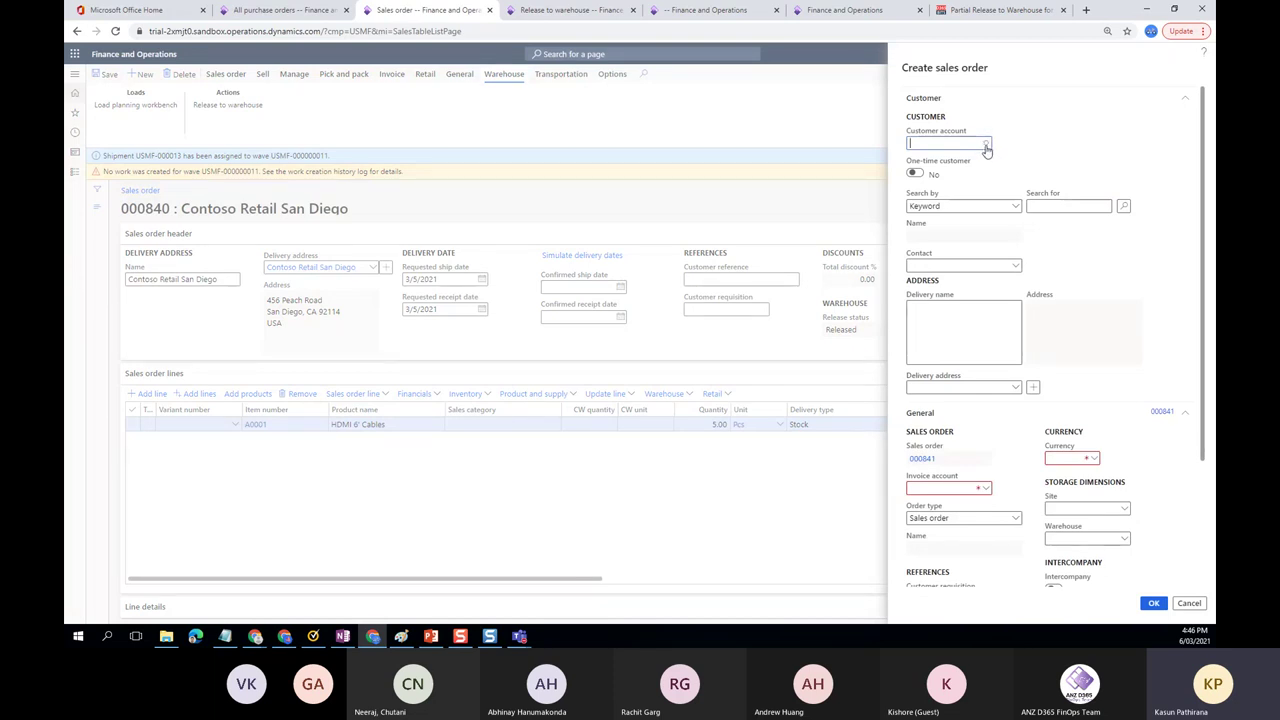
left_click(986, 147)
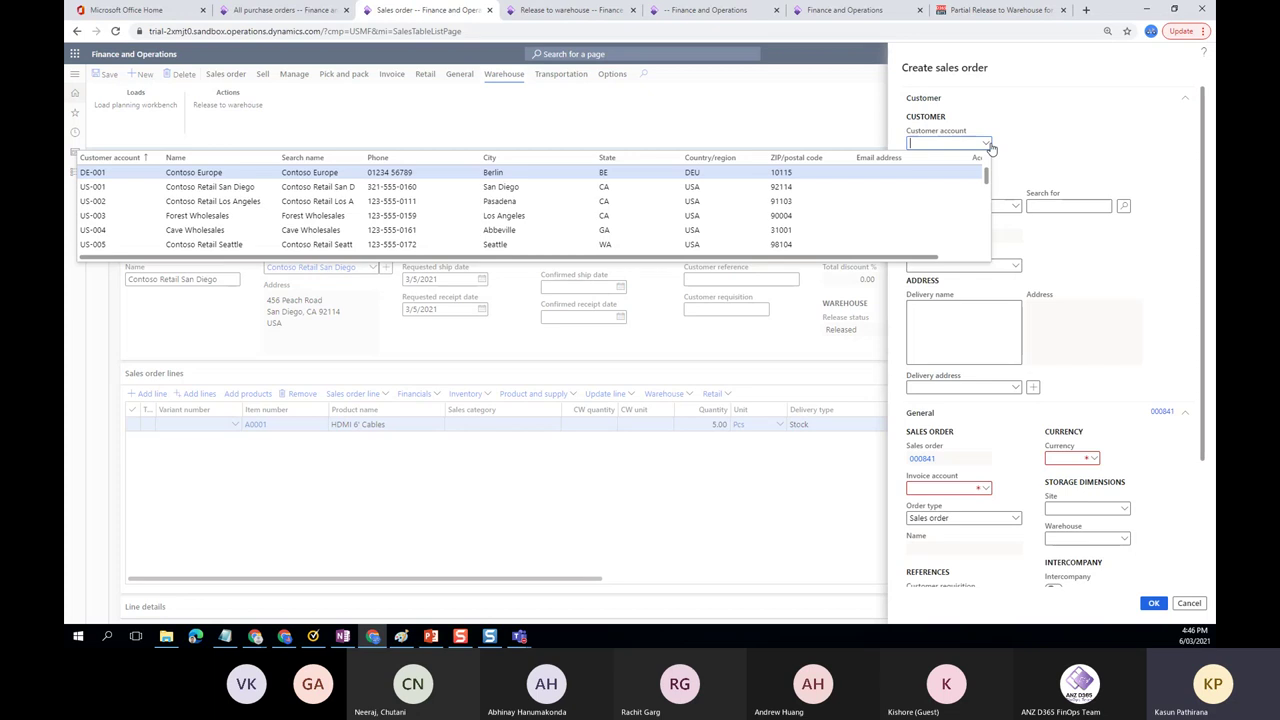
left_click(198, 187)
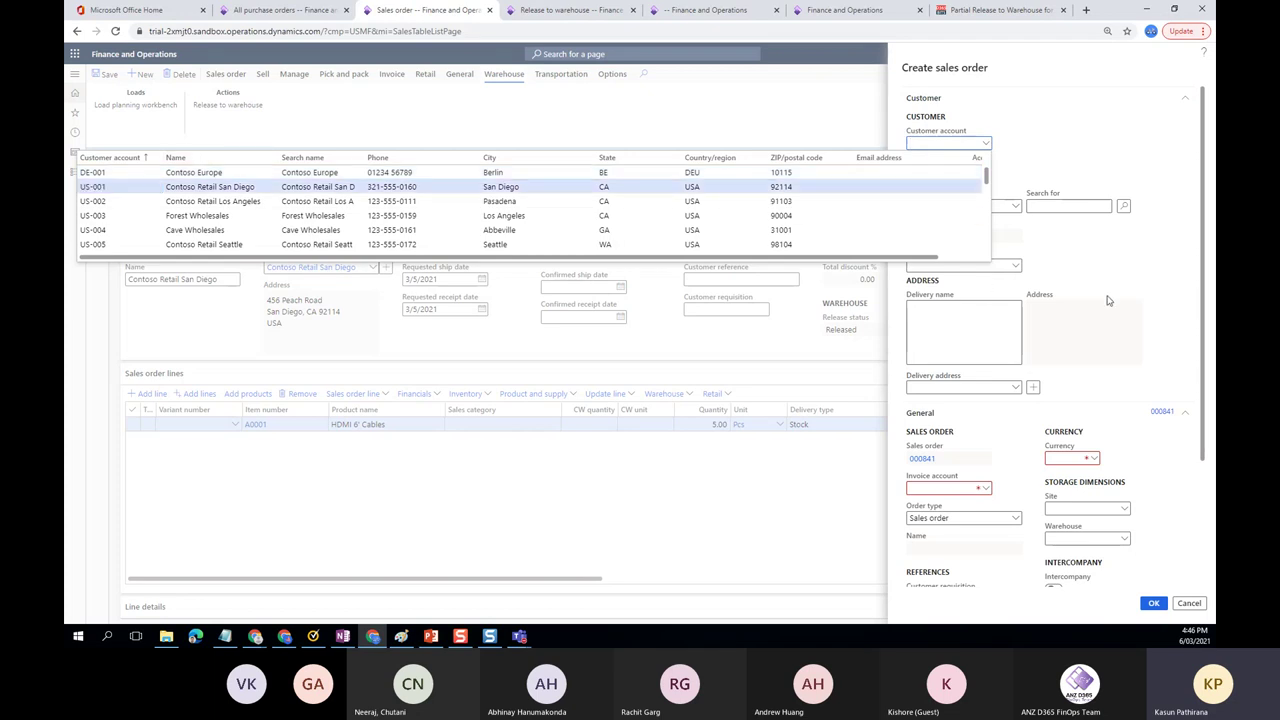
scroll(1090, 390, "down", 3)
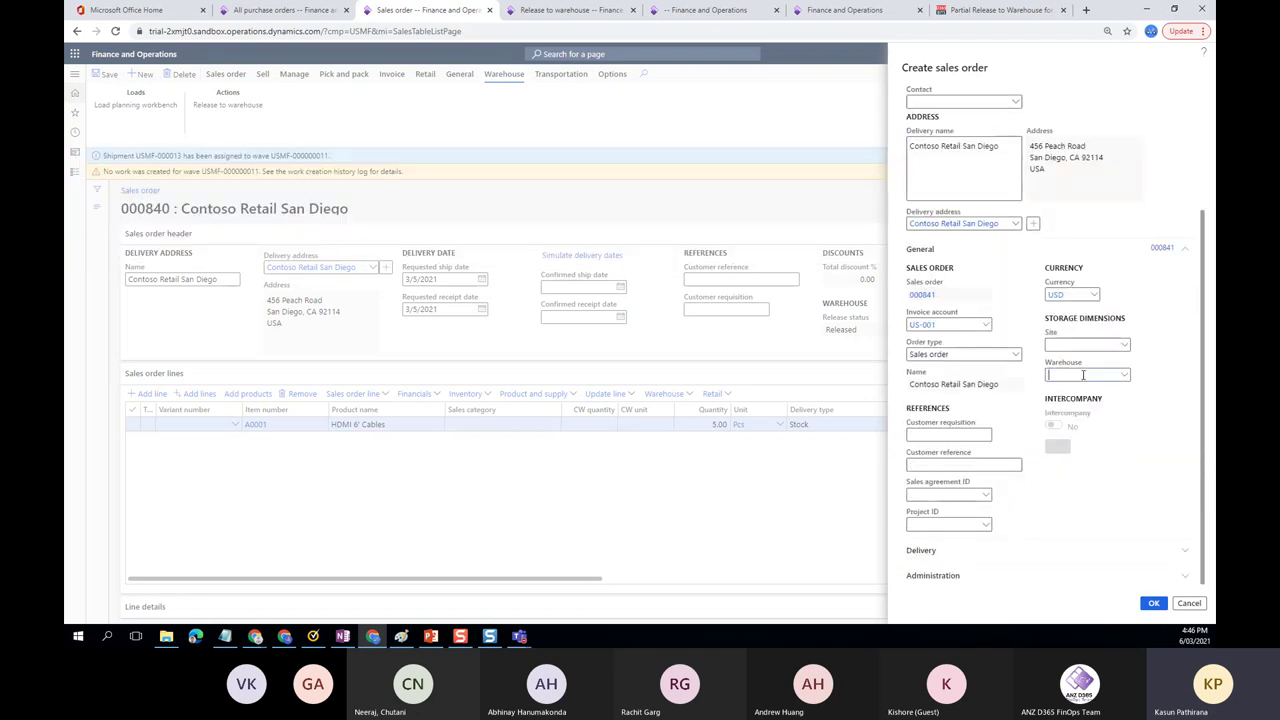
left_click(1082, 375)
type("51")
key("Tab")
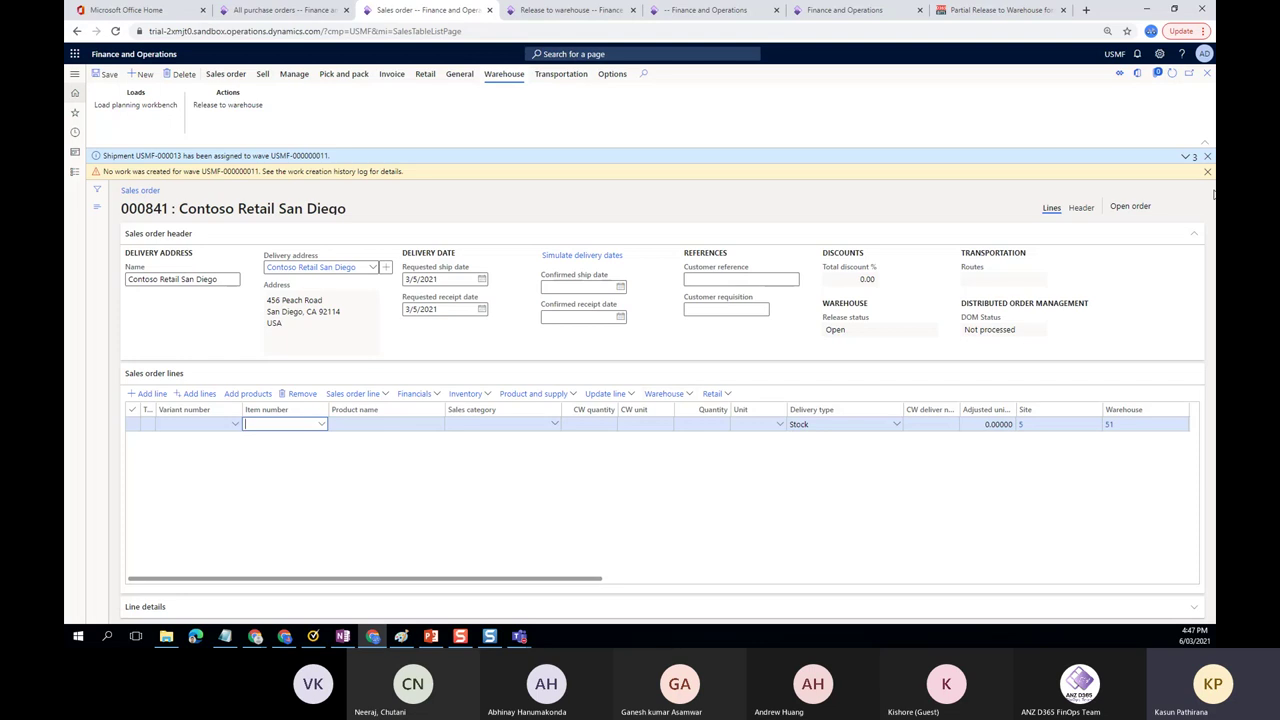
Clear the old notifications and enter item A0001 with quantity 5 on the new sales order's line
left_click(1208, 170)
left_click(1208, 158)
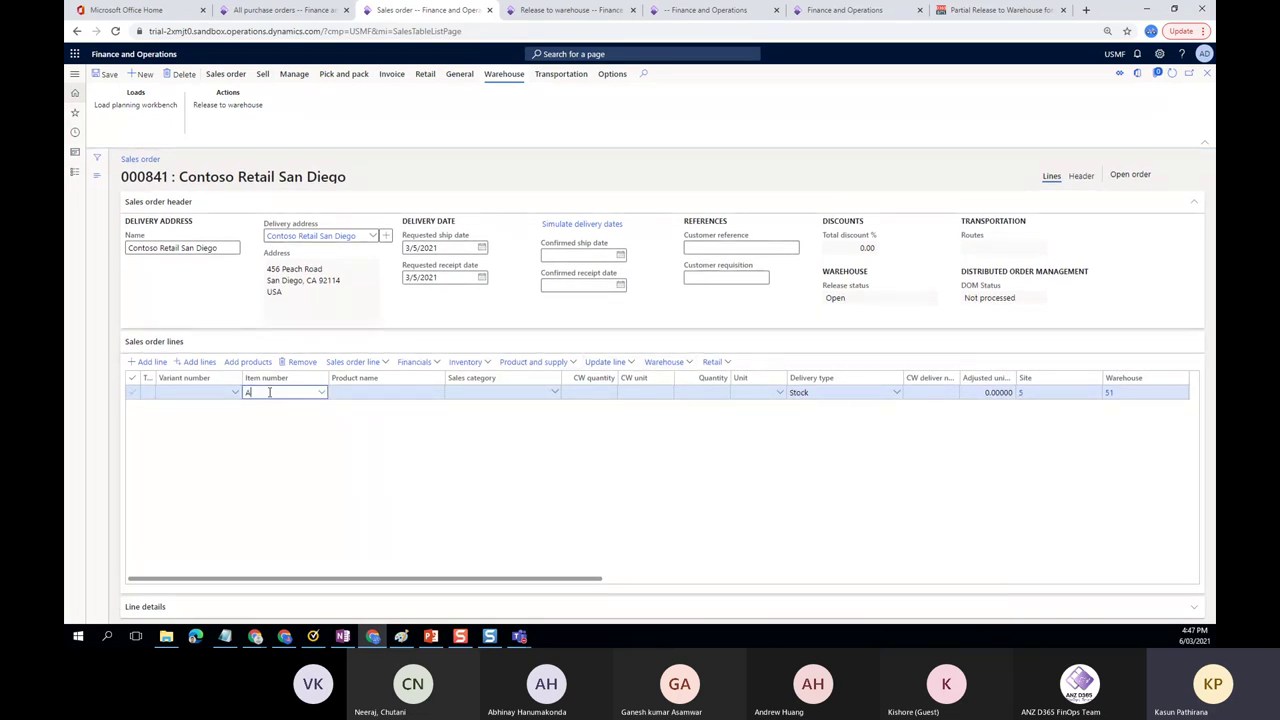
type("0001")
key("Tab")
key("Tab")
key("Tab")
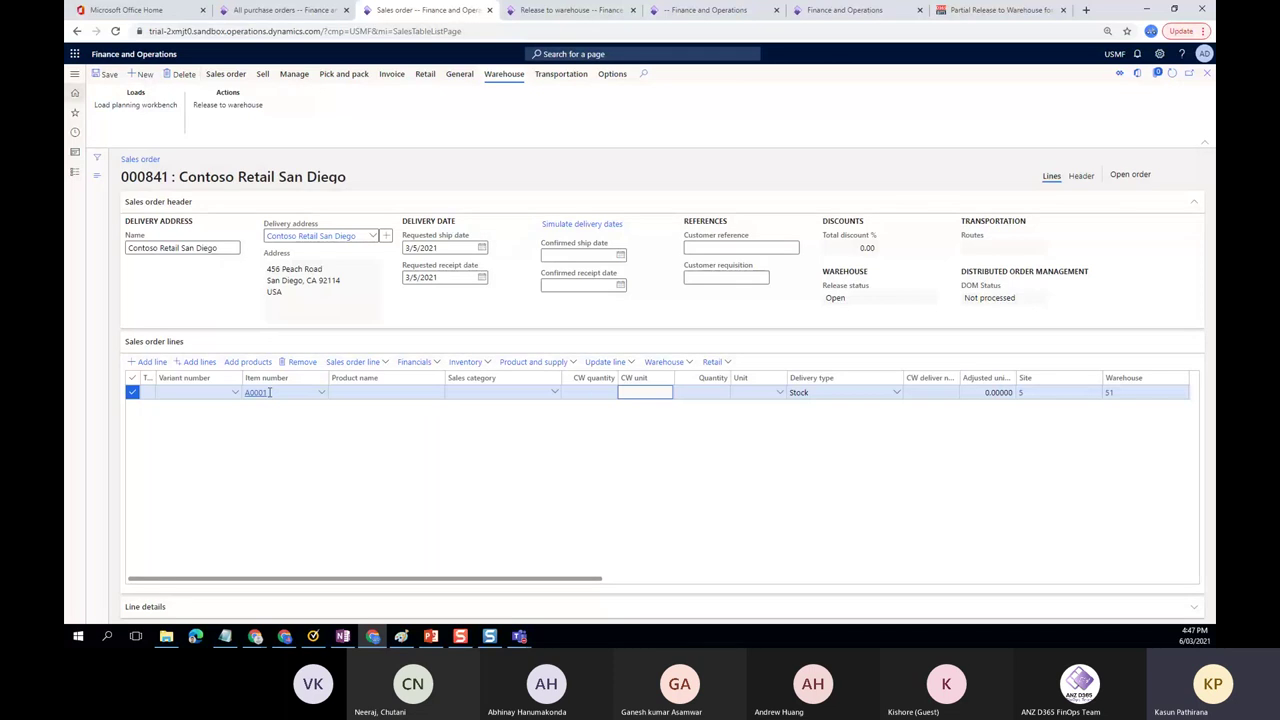
left_click(695, 392)
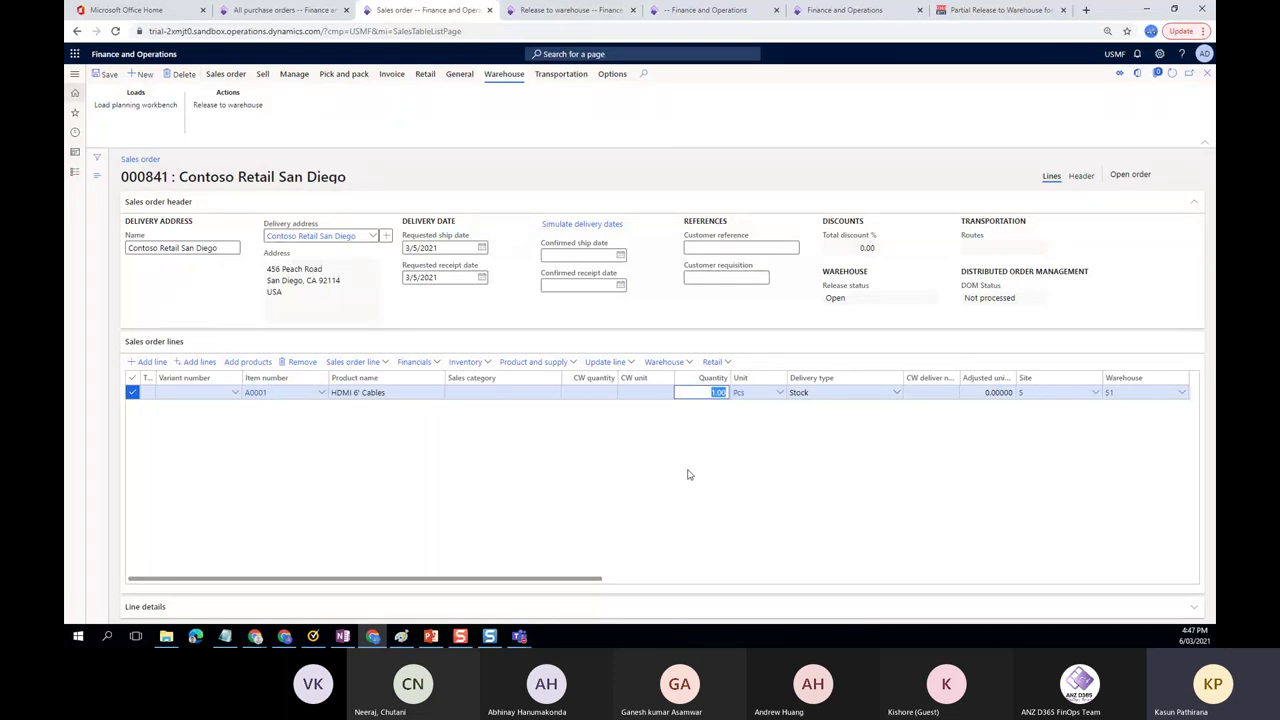
type("5")
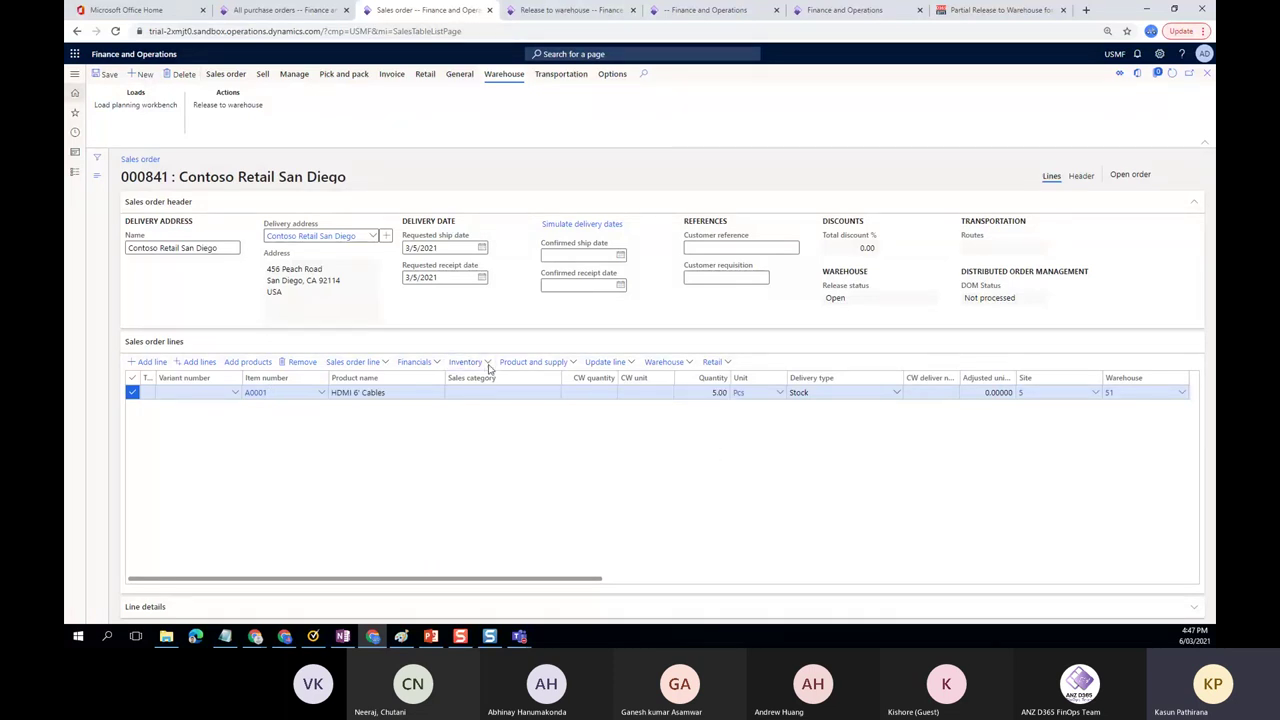
Mark the sales order line against the purchase order transaction of quantity 35 and apply the marking
left_click(488, 364)
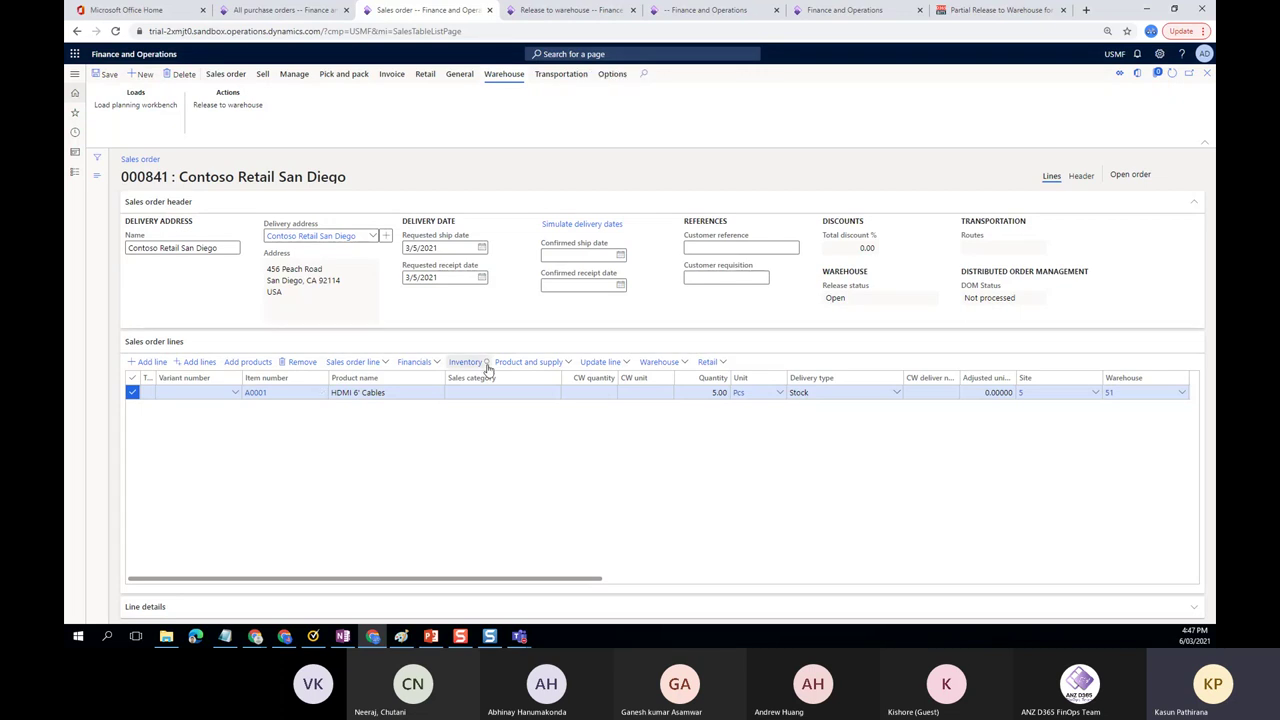
left_click(564, 338)
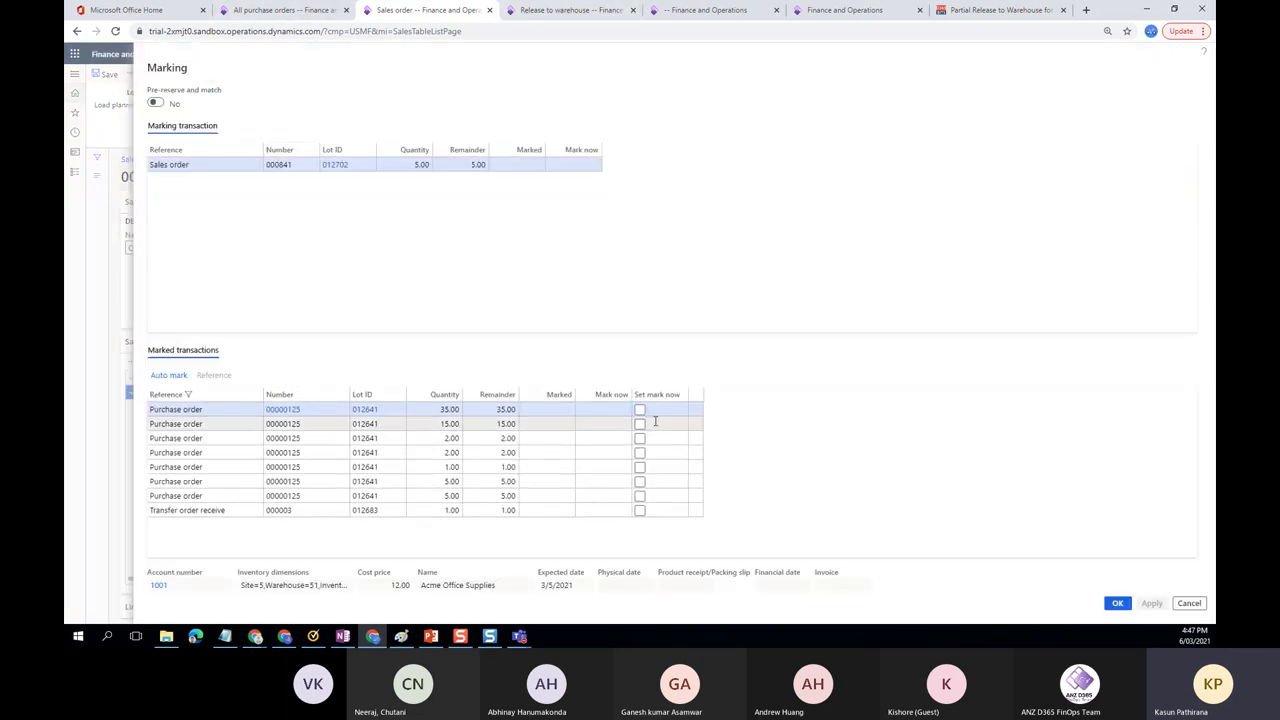
left_click(640, 410)
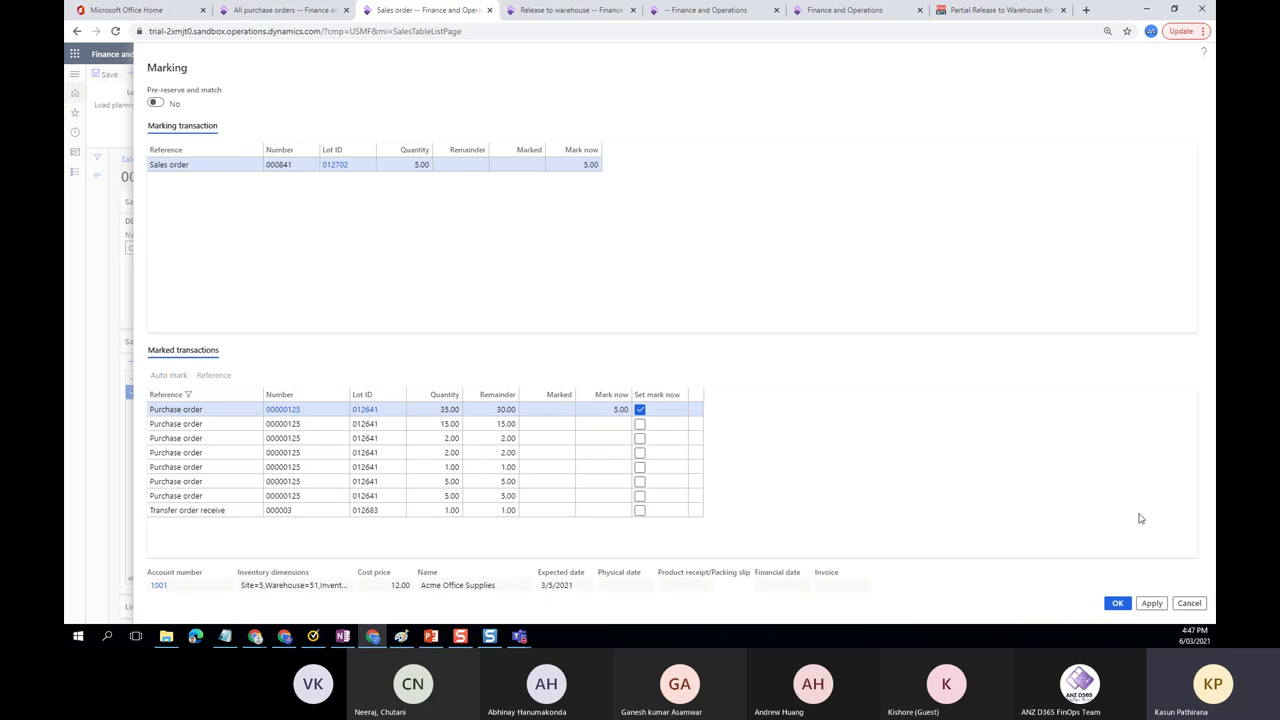
left_click(1152, 604)
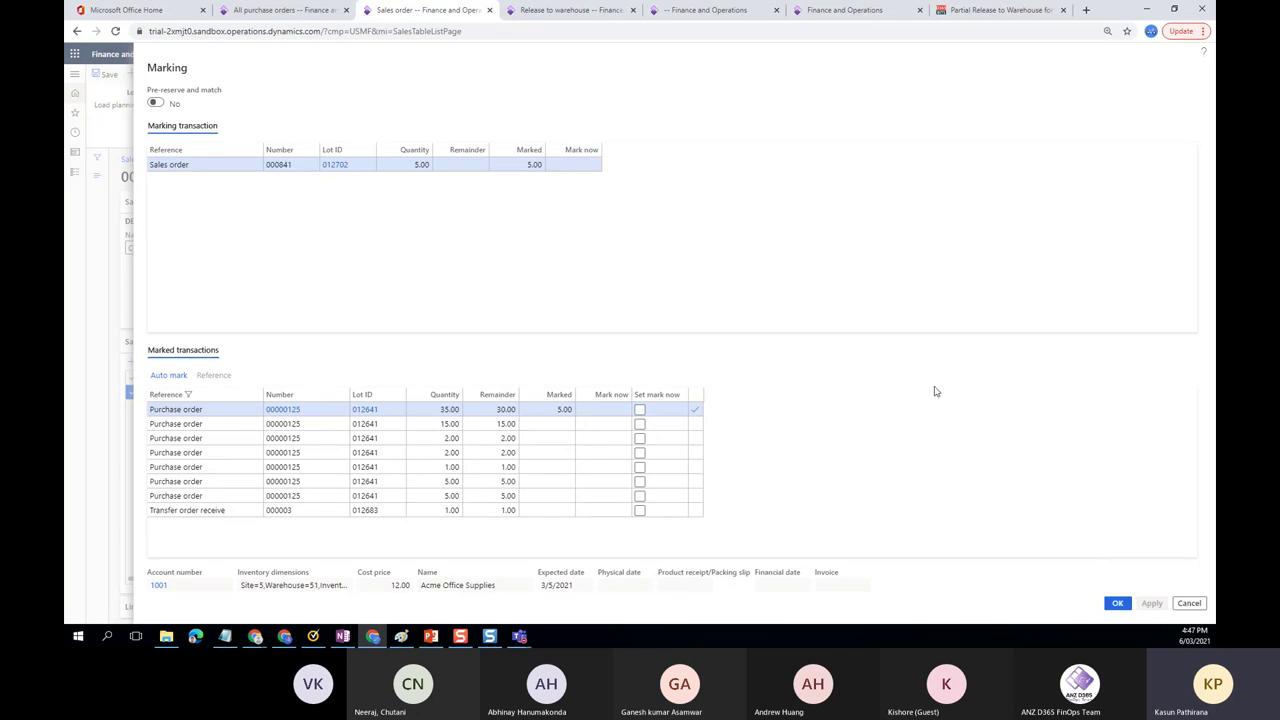
key("Escape")
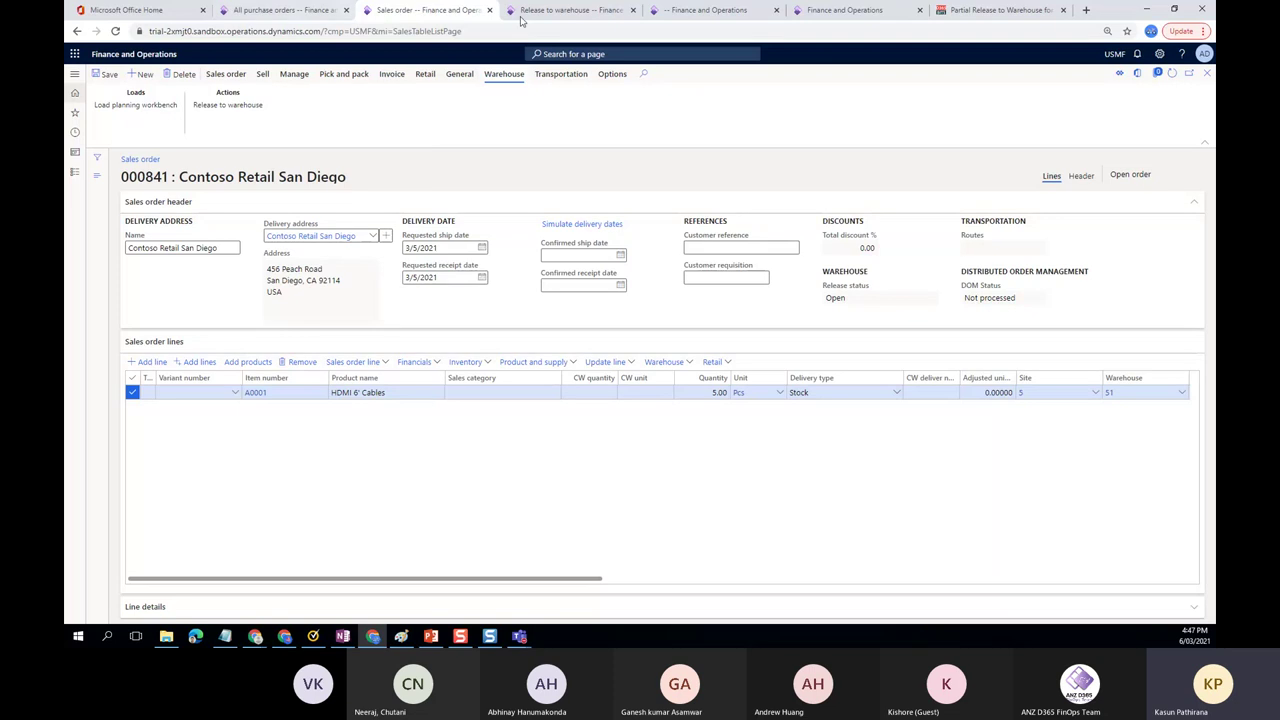
Refresh the Release to warehouse page and try to add the newly created sales order's line for release
left_click(566, 12)
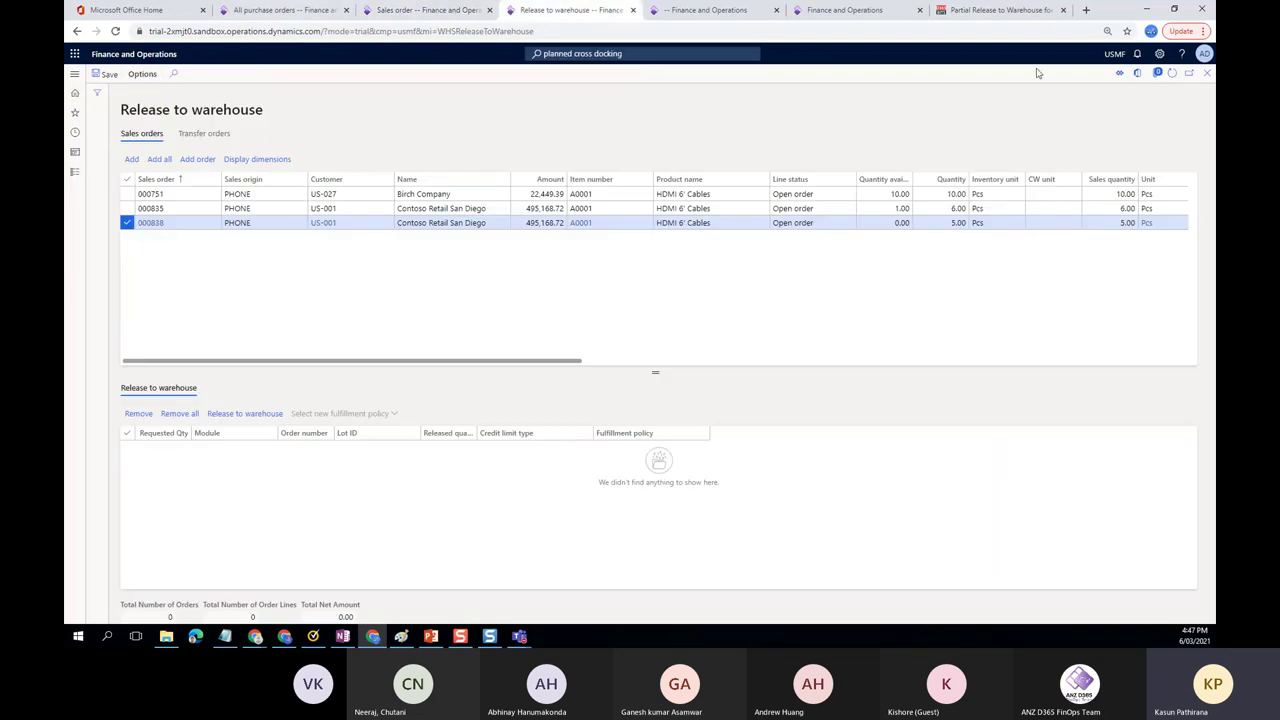
left_click(1174, 76)
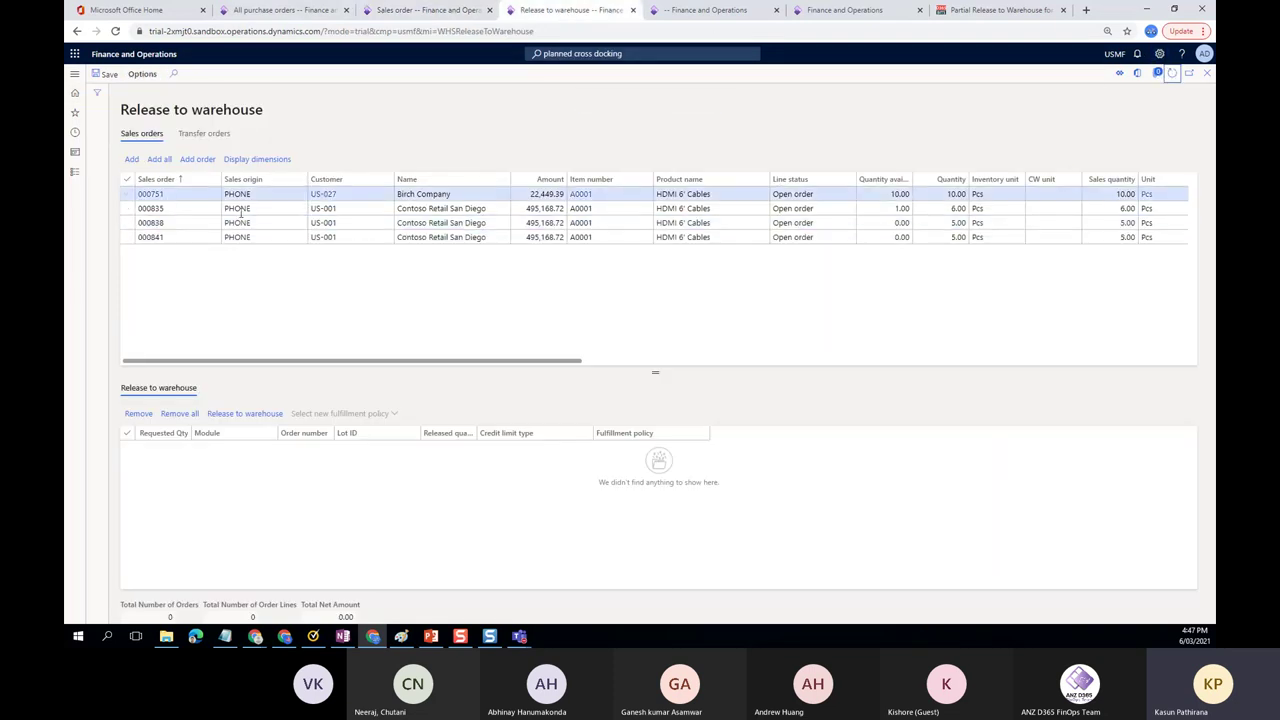
left_click(430, 10)
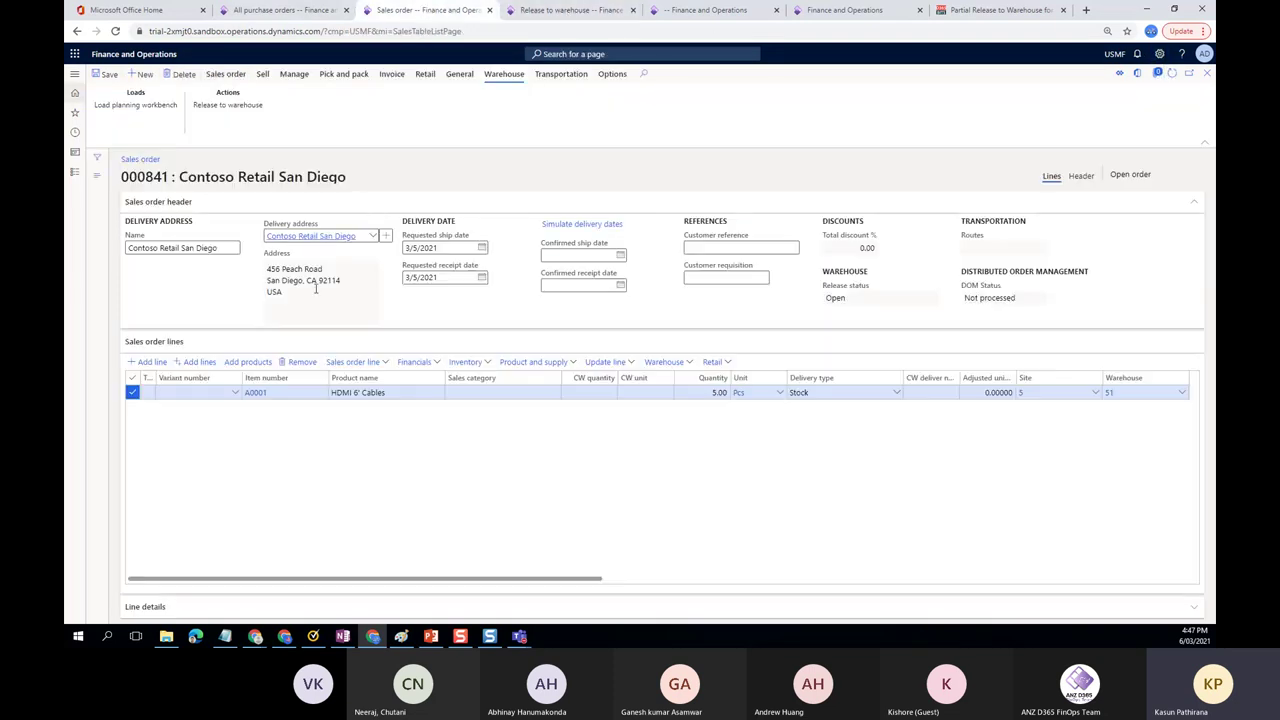
left_click(566, 10)
left_click(248, 237)
left_click(127, 237)
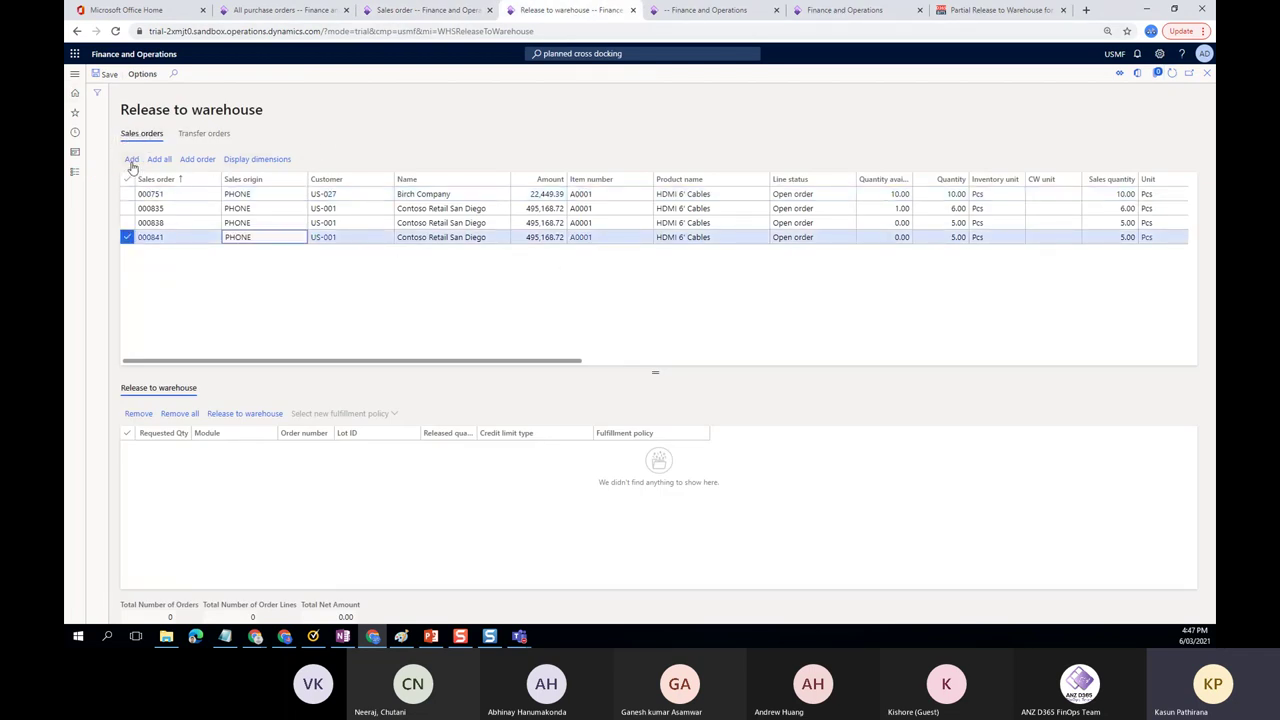
left_click(130, 160)
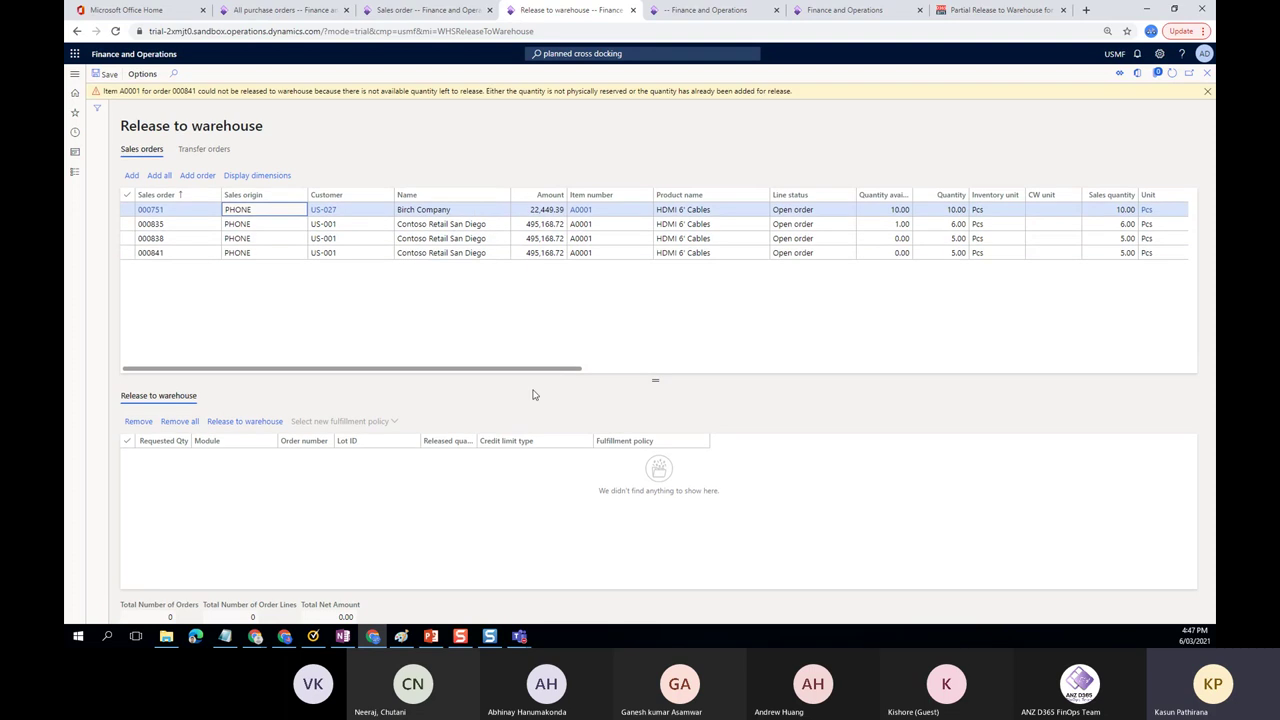
Read the warning about the rejected sales line and check it against the sales order's details
left_click_drag(102, 89, 452, 96)
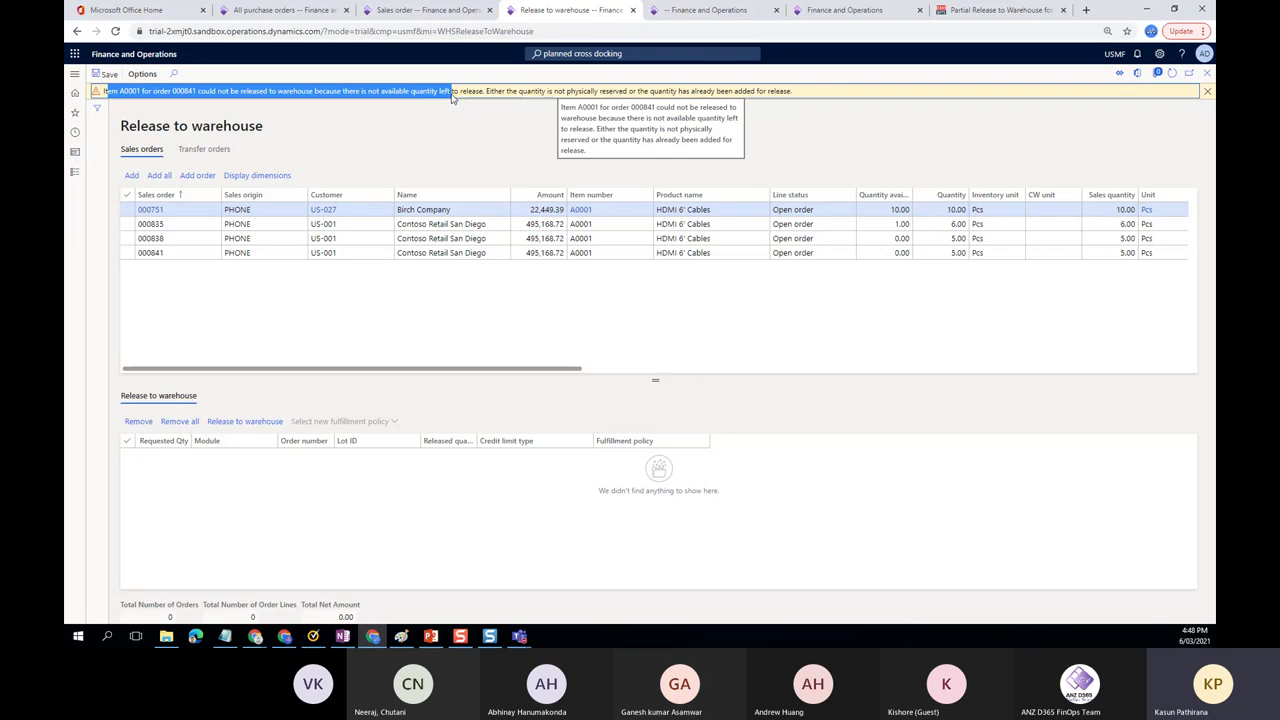
left_click(549, 9)
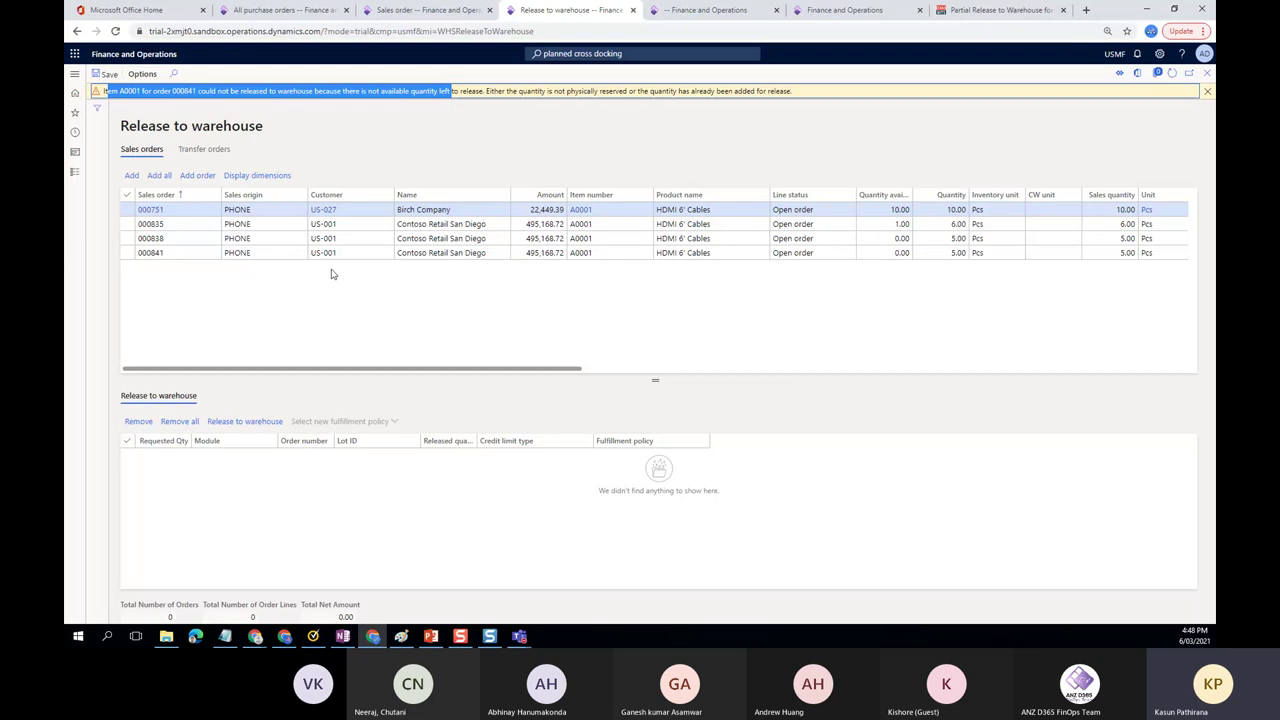
left_click(440, 9)
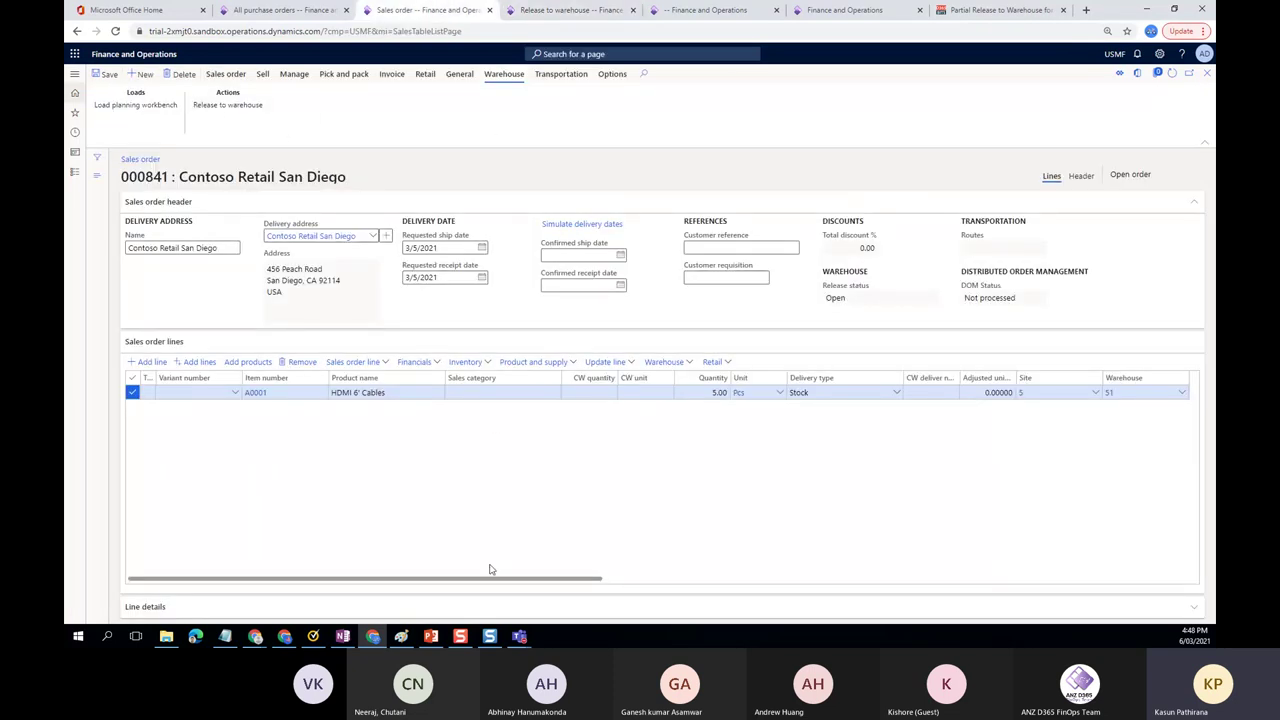
left_click(572, 12)
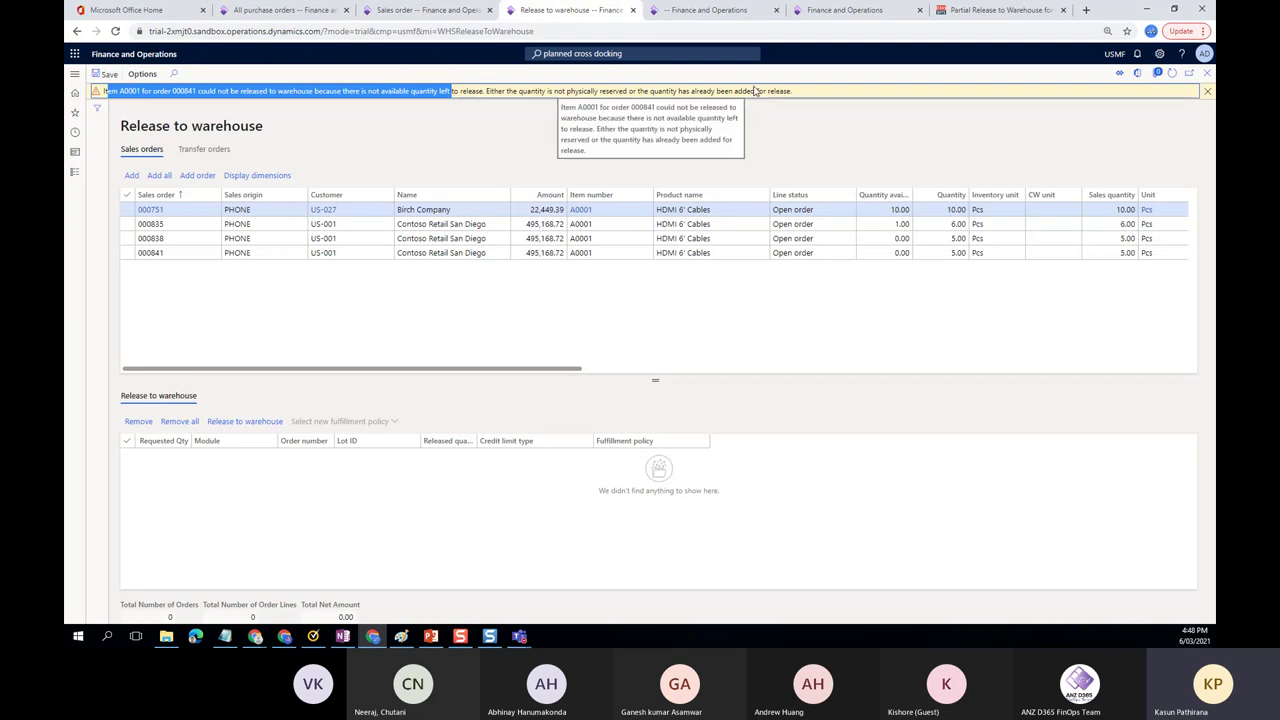
Review the blog post "Partial Release to Warehouse for Cross Docking – Vote for the Idea", including its scenario steps and quoted error
left_click(980, 12)
scroll(673, 313, "down", 10)
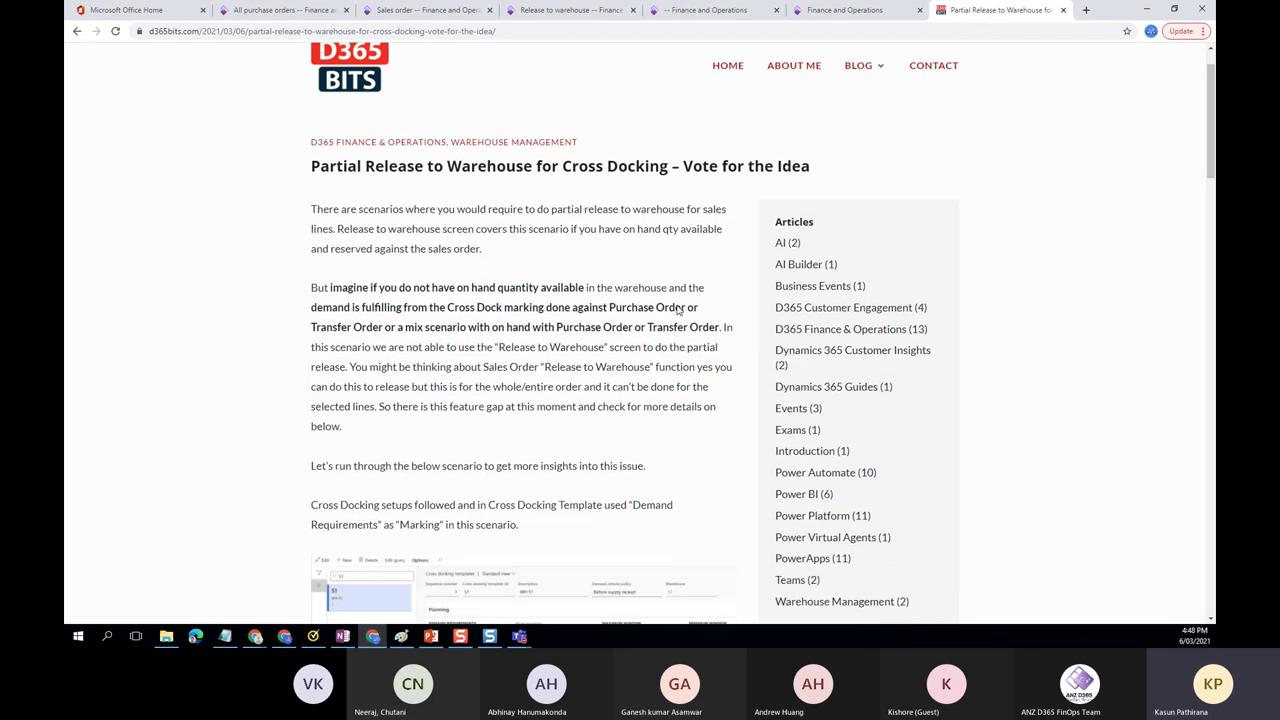
scroll(677, 309, "up", 10)
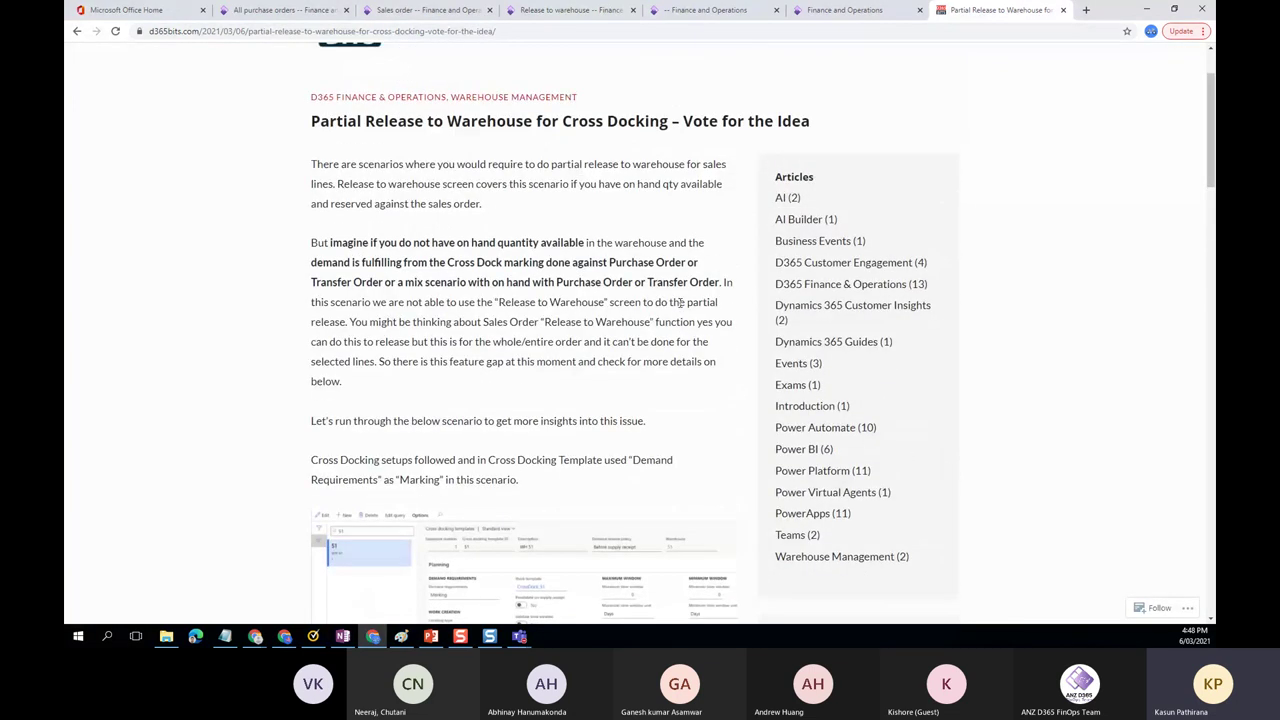
scroll(679, 303, "up", 1)
scroll(560, 247, "down", 4)
scroll(562, 250, "down", 3)
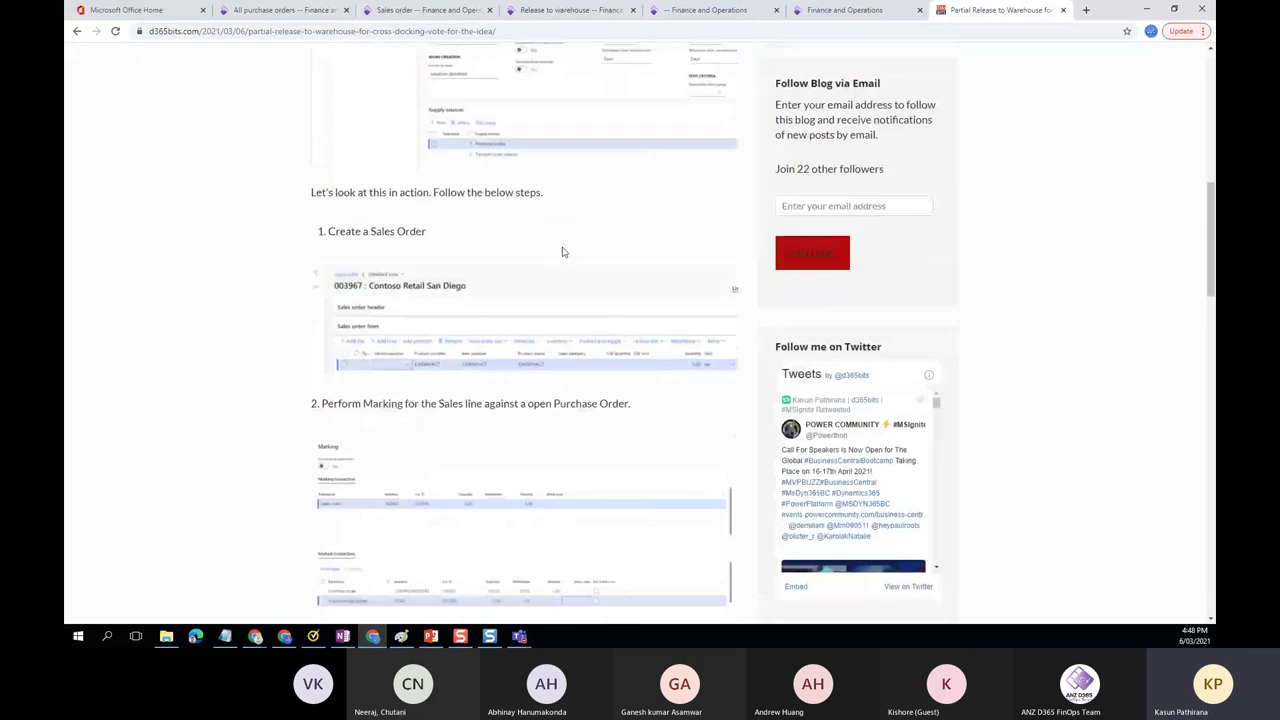
scroll(363, 192, "up", 6)
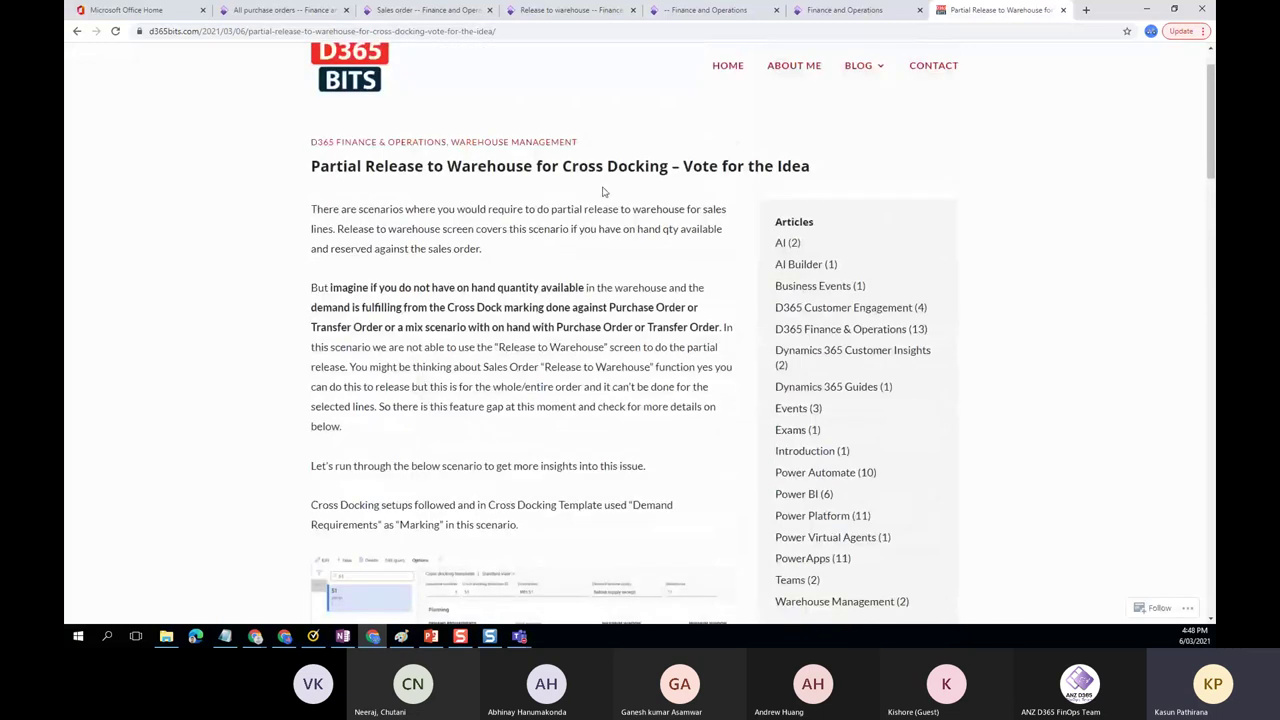
scroll(603, 191, "down", 15)
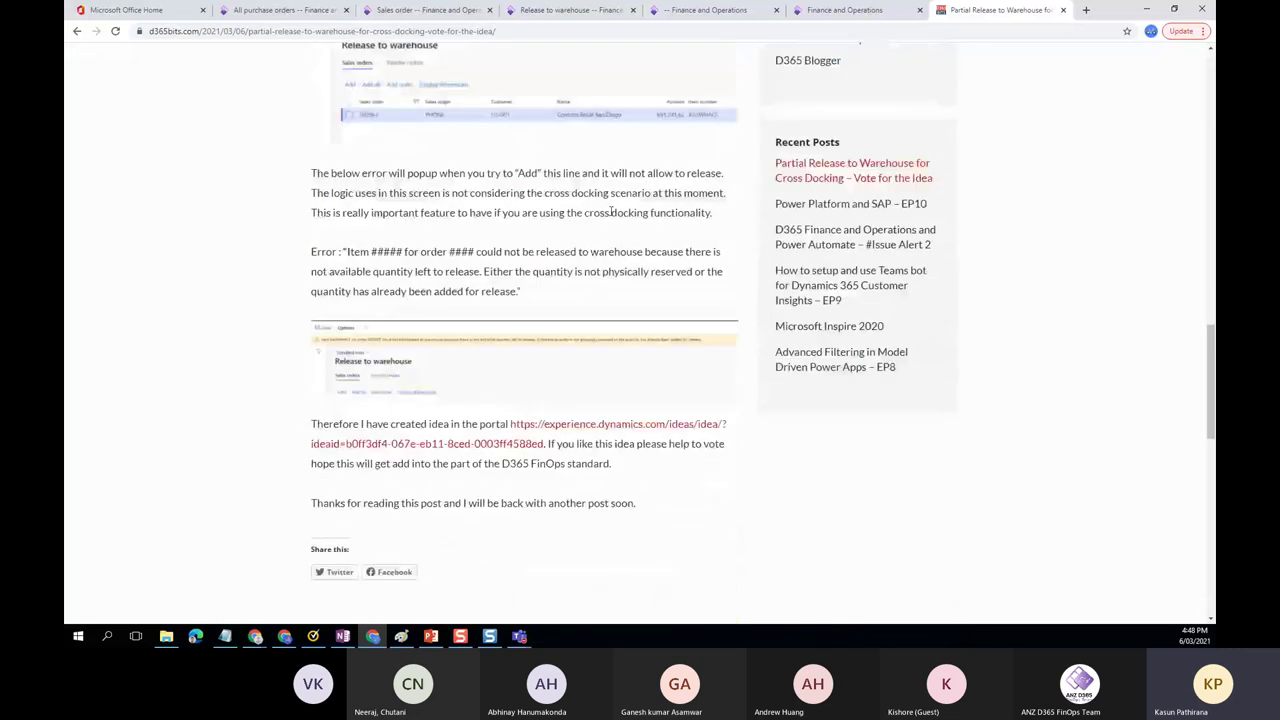
Open the ideas portal link from the end of the blog post in a new tab and view the idea
scroll(611, 212, "down", 3)
right_click(590, 128)
left_click(640, 138)
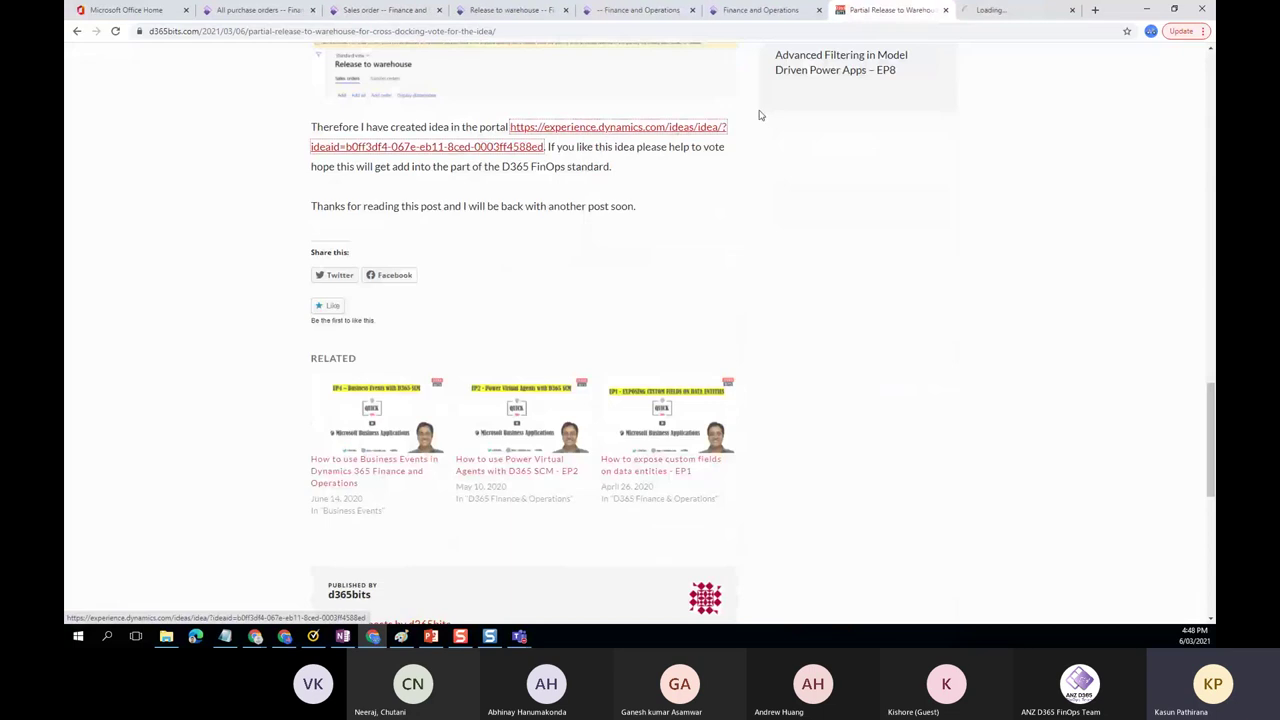
left_click(991, 10)
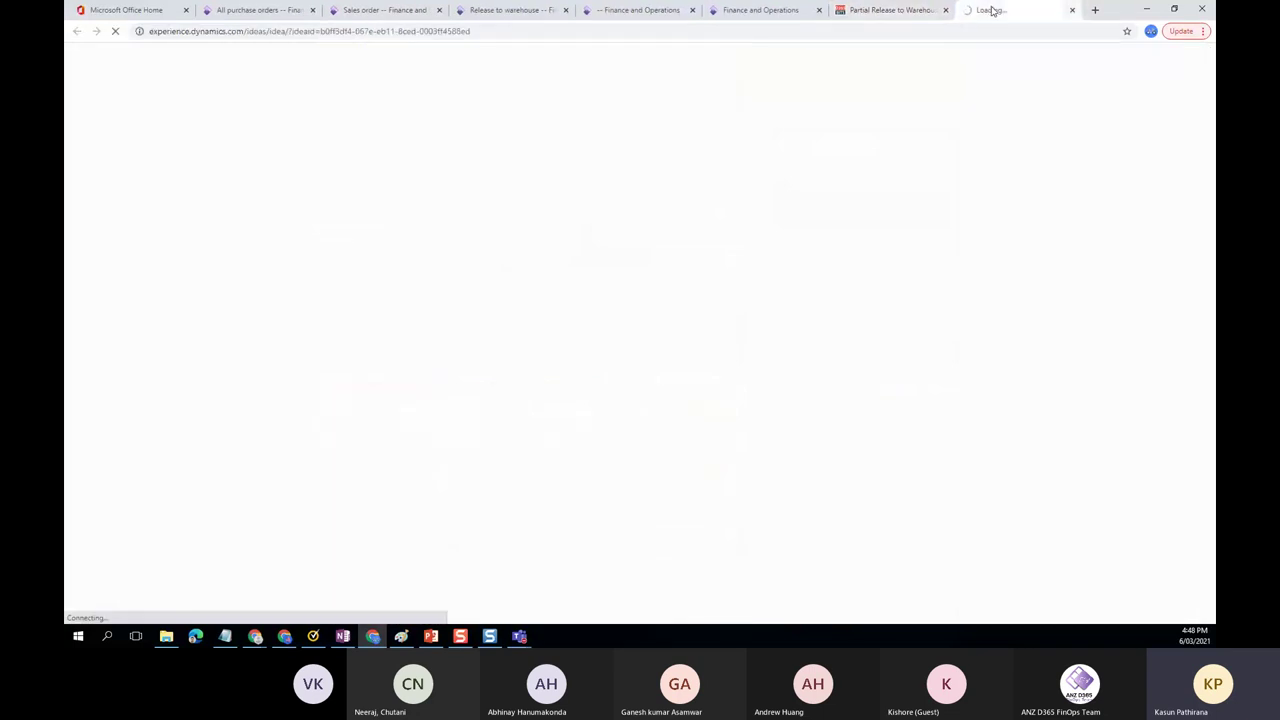
left_click(634, 33)
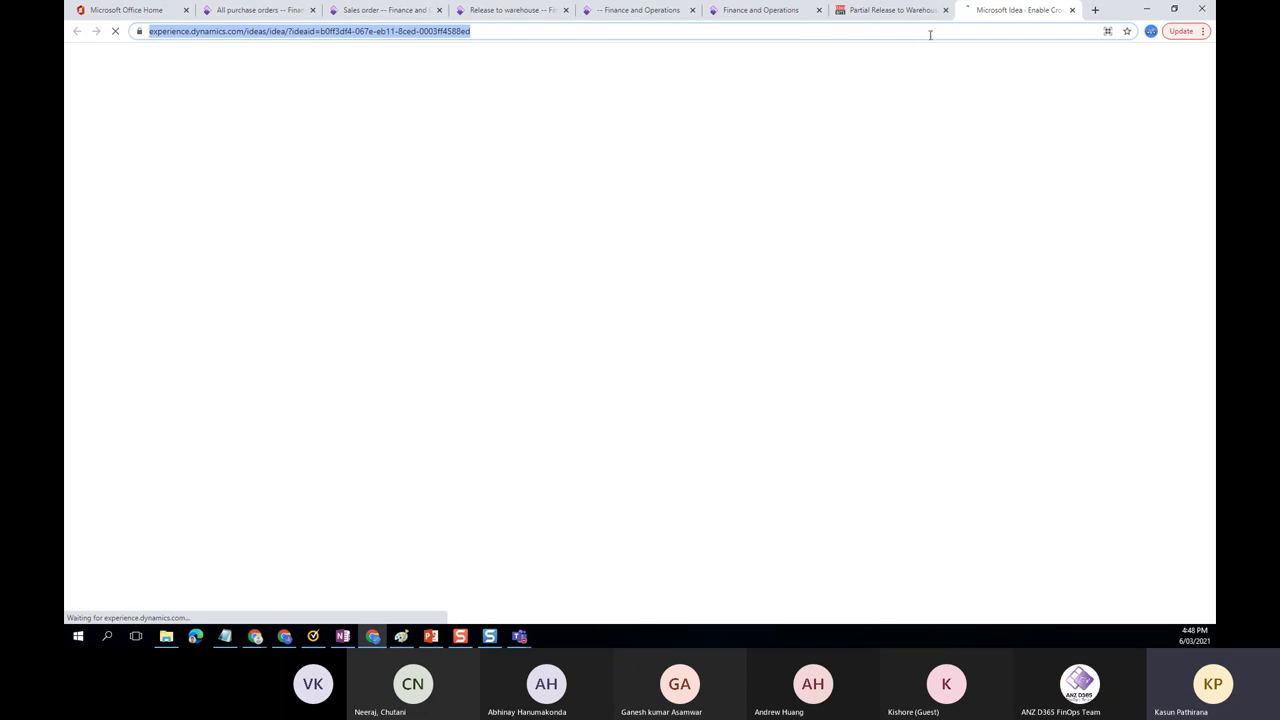
left_click(866, 11)
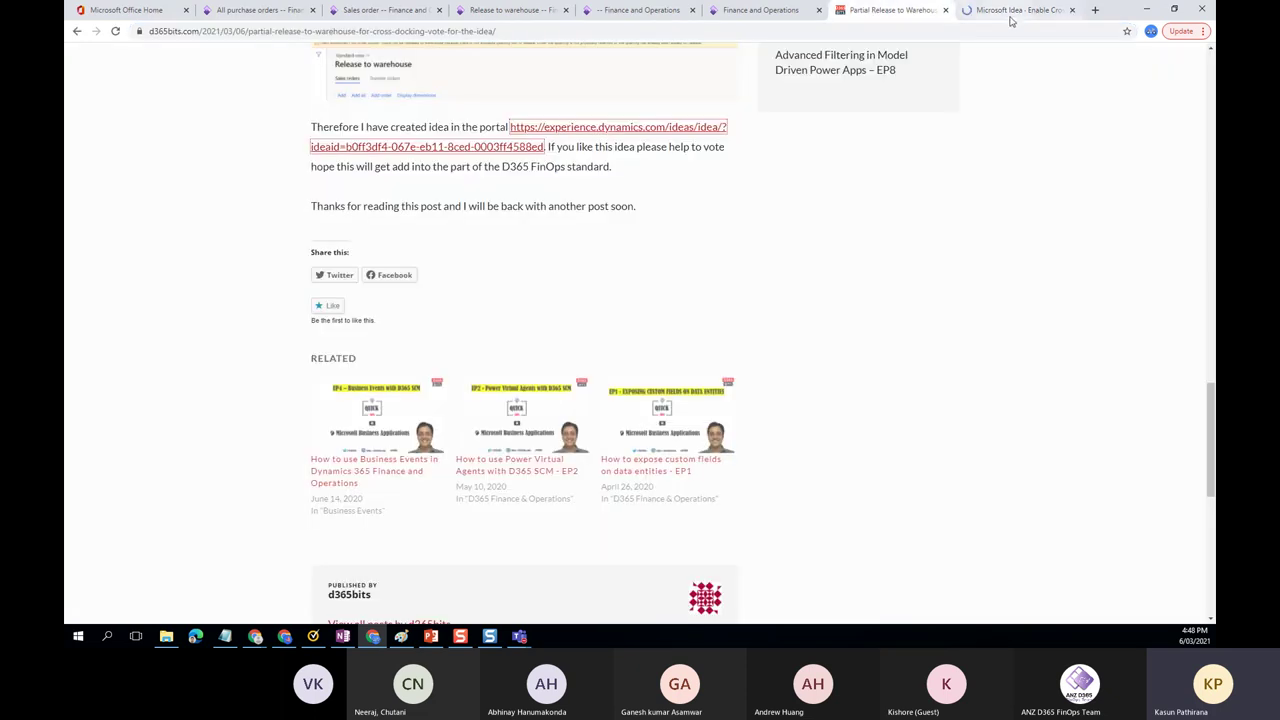
left_click(975, 11)
left_click(940, 32)
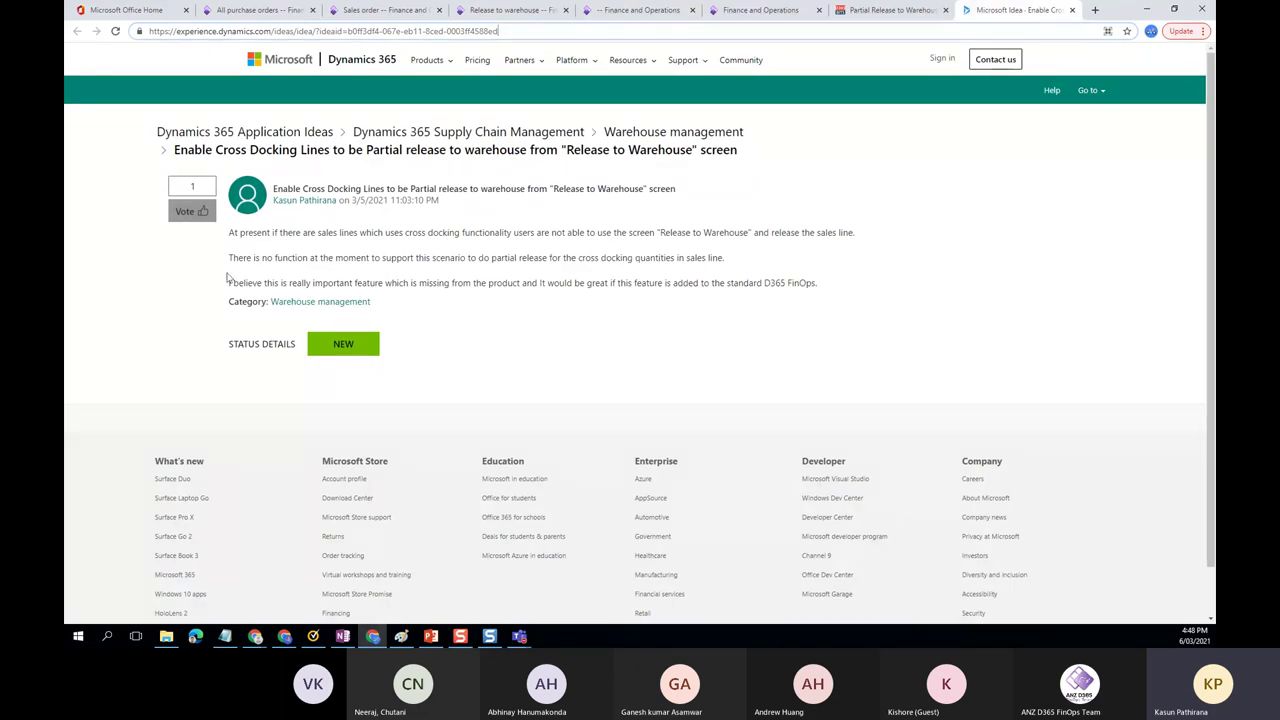
Return to the Release to warehouse page, compare it with the sales order, and reread the full release warning
left_click(508, 10)
left_click(760, 12)
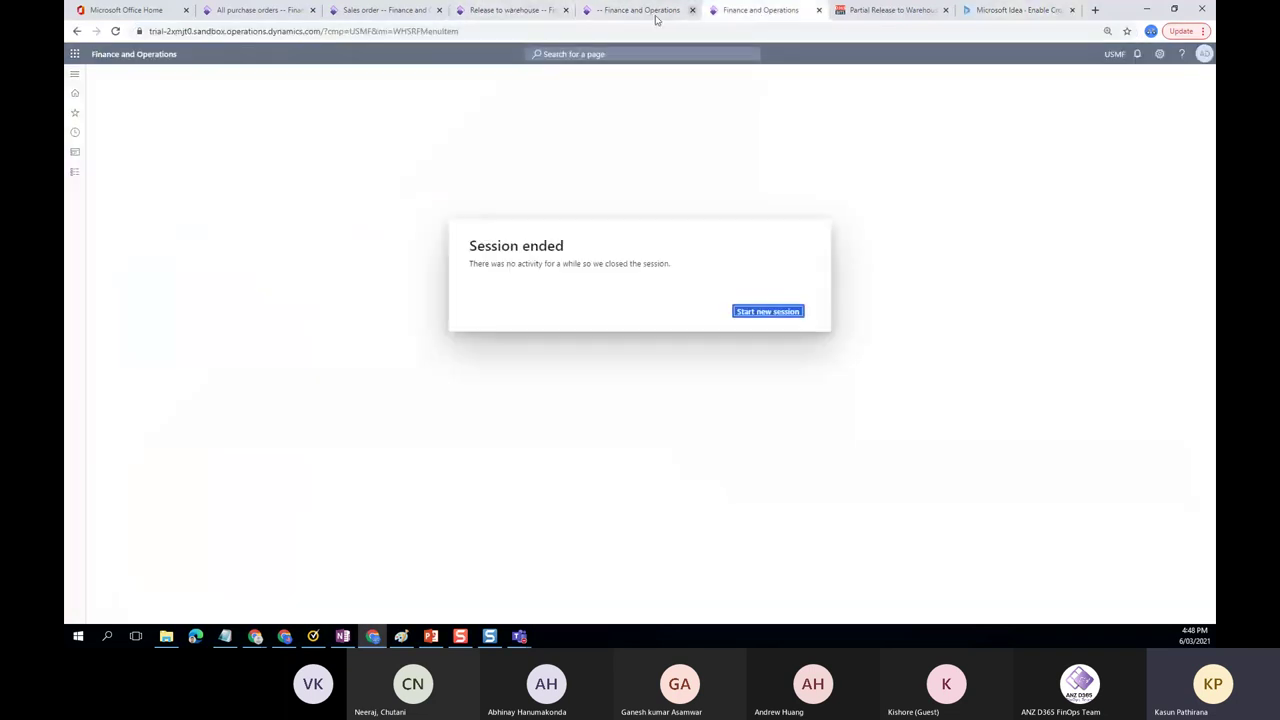
left_click(538, 12)
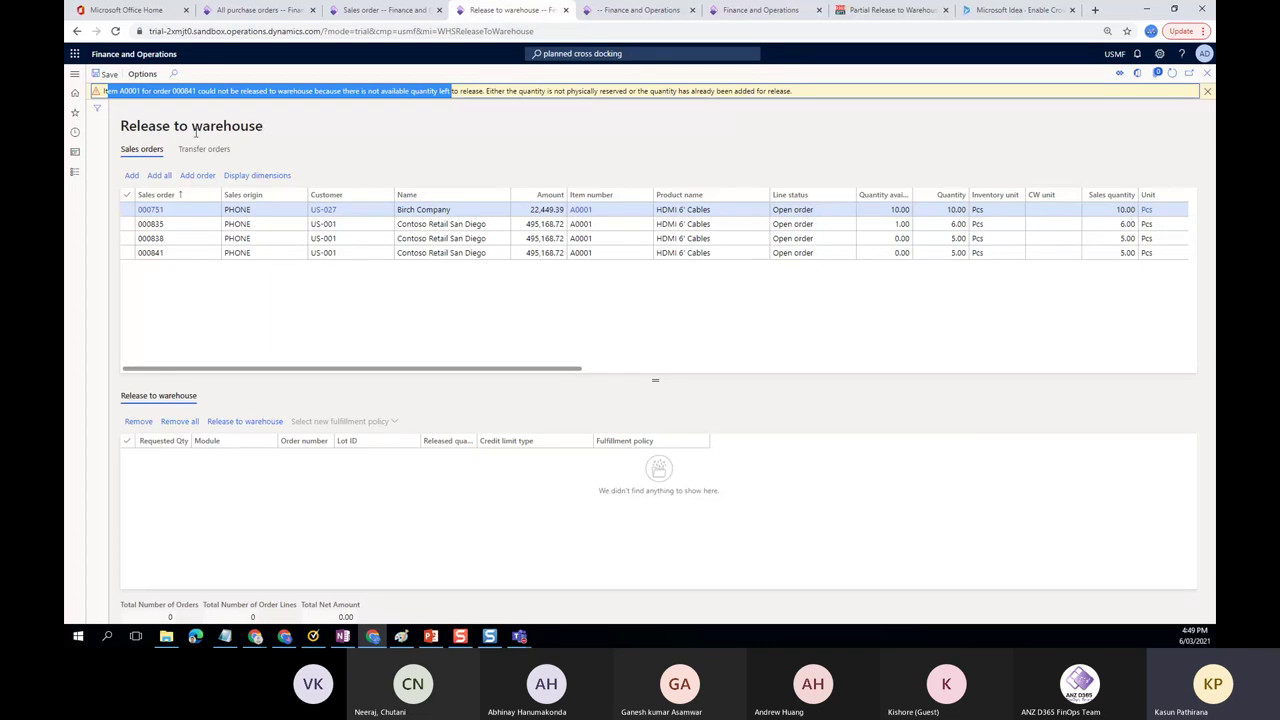
left_click(400, 12)
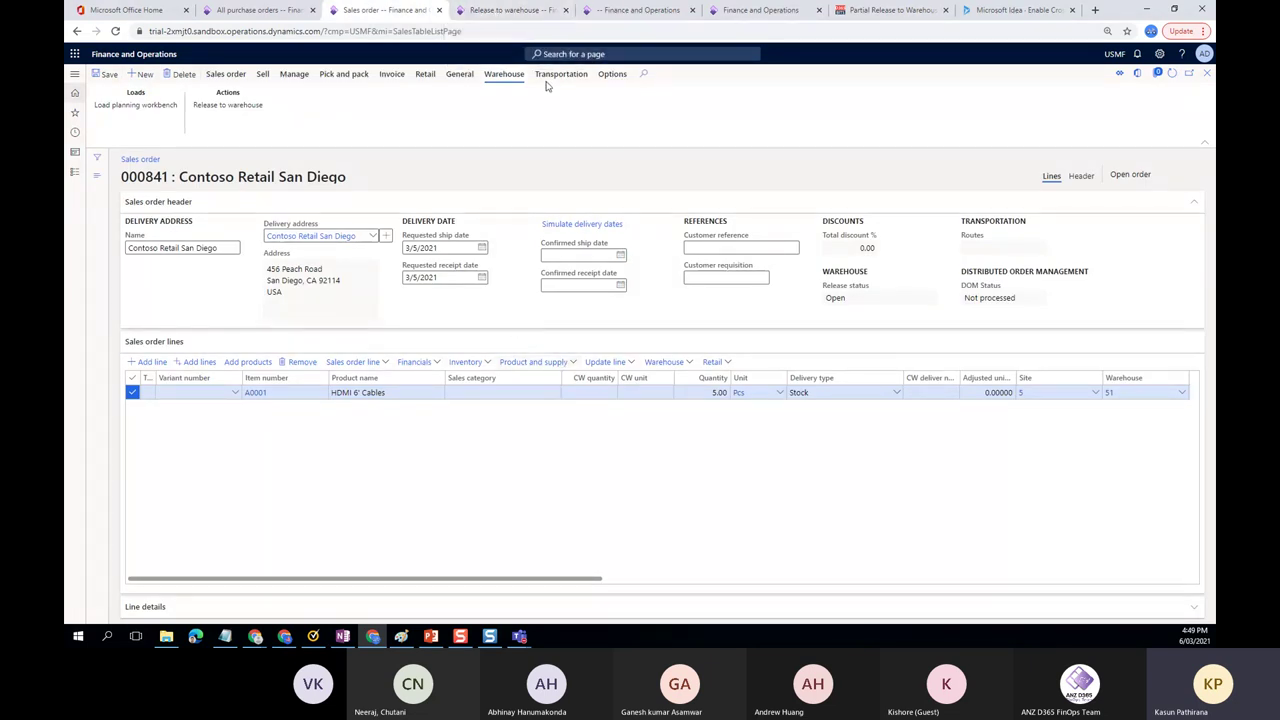
left_click(514, 10)
left_click(392, 10)
left_click(510, 10)
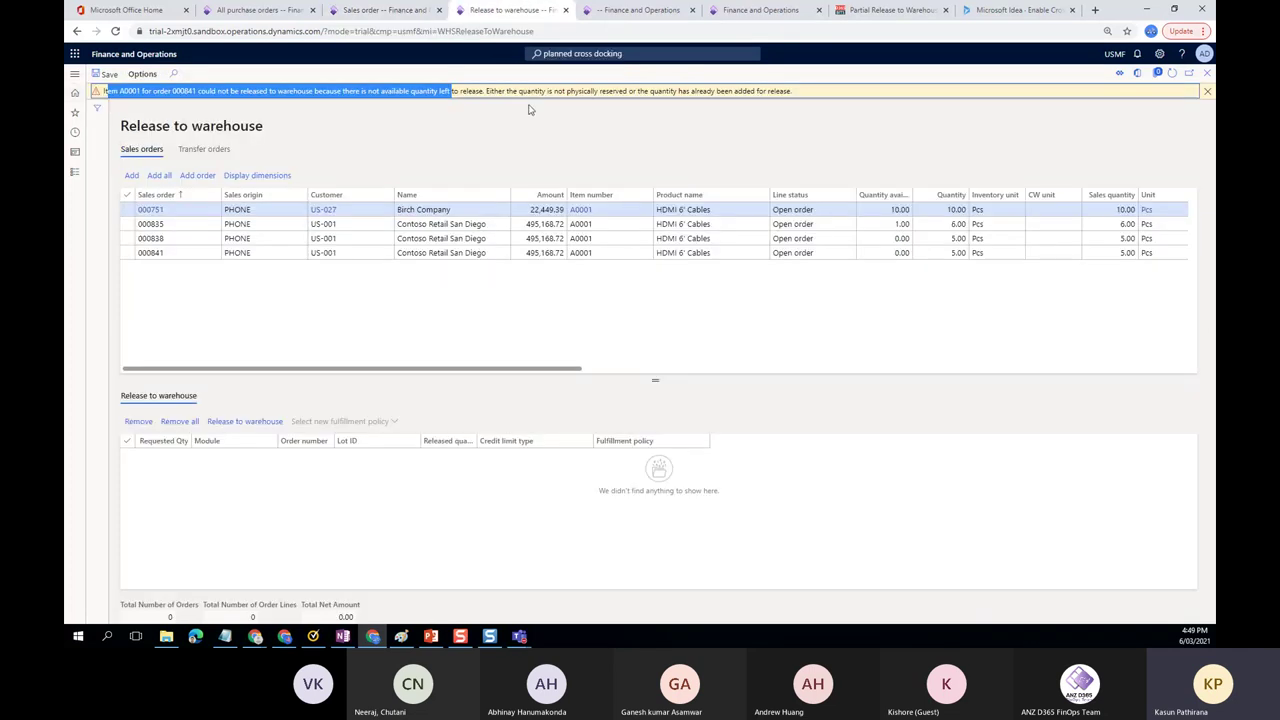
left_click(630, 110)
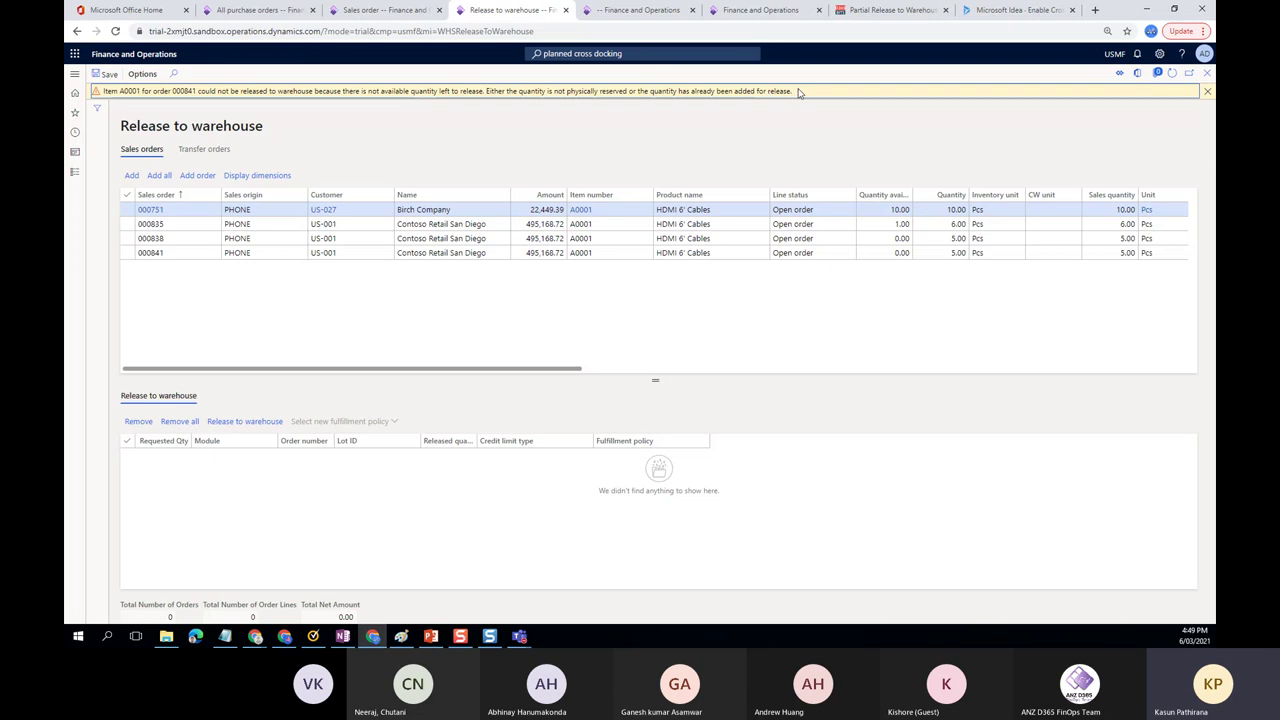
triple_click(522, 113)
left_click_drag(122, 120, 107, 97)
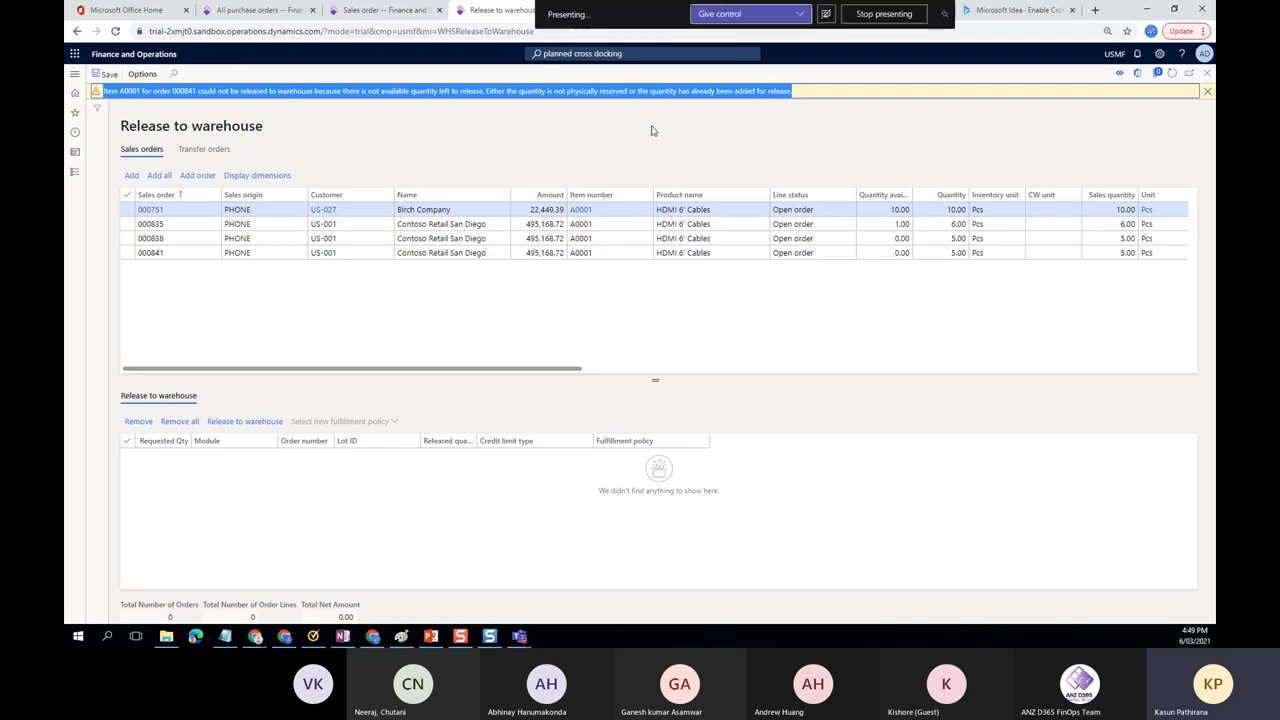
left_click(561, 138)
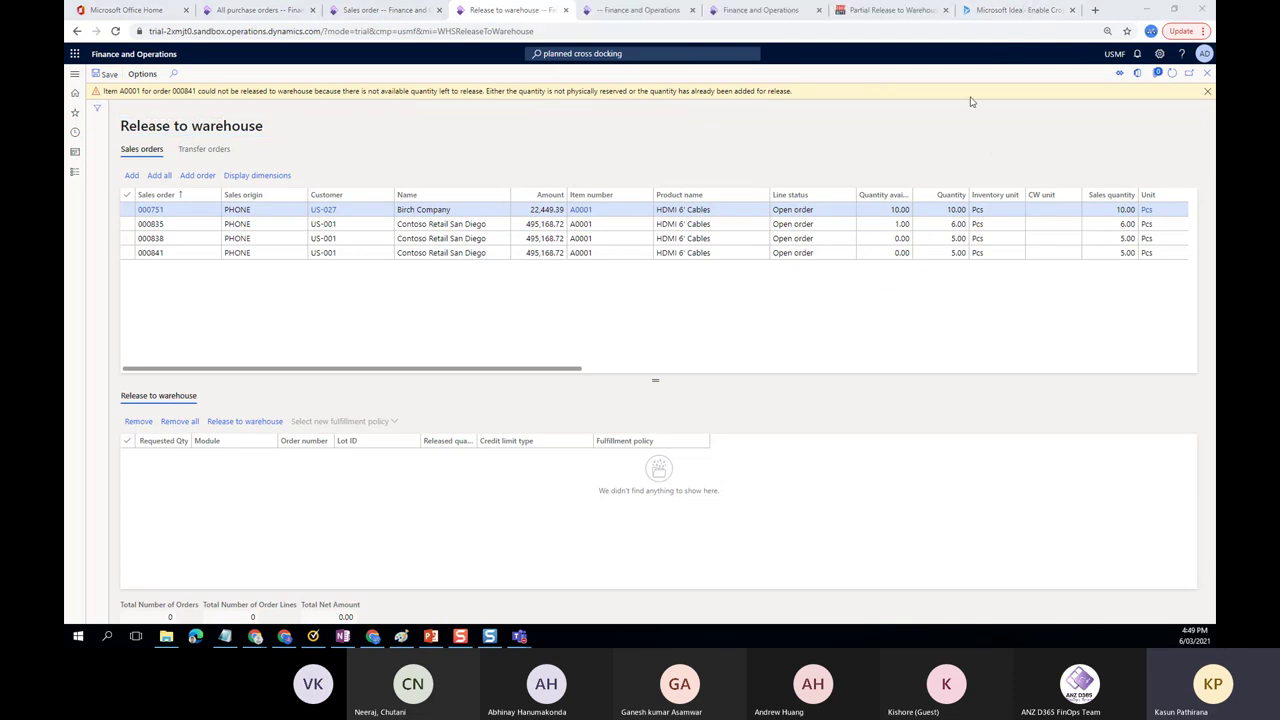
Revisit the blog post's sales order and marking steps, and examine the cross docking idea's description and votes
left_click(903, 11)
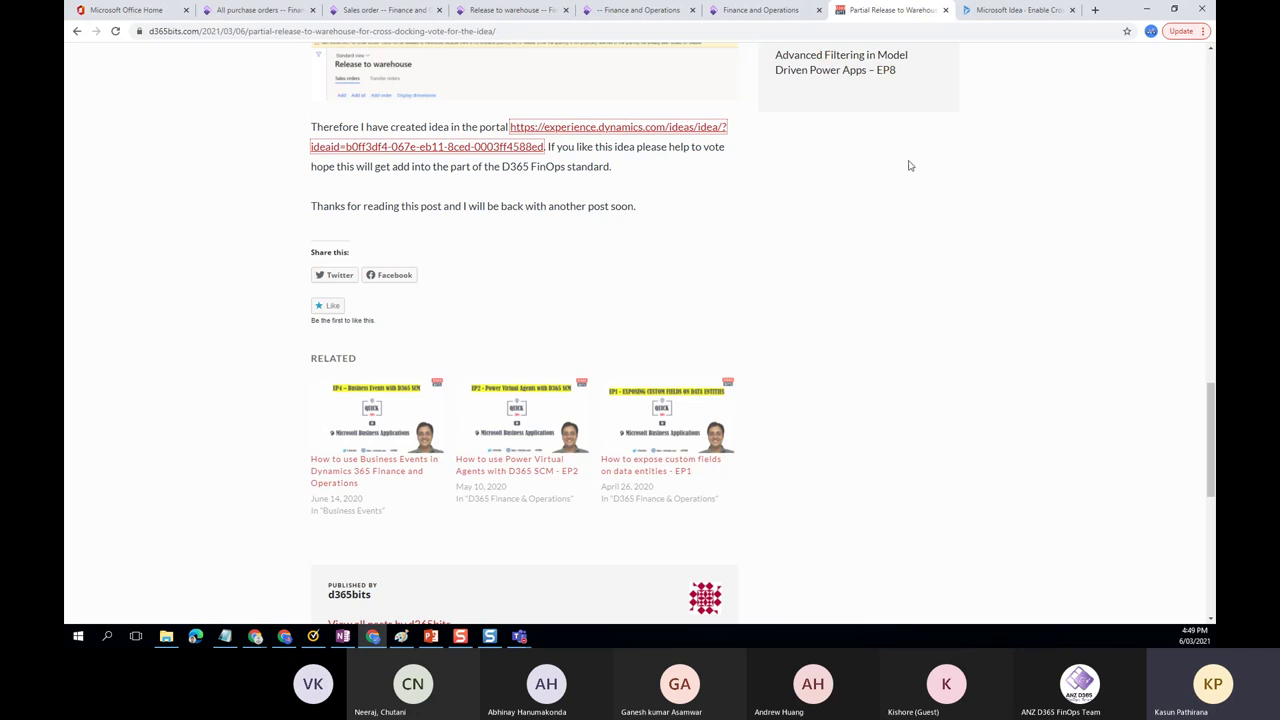
scroll(1006, 129, "up", 8)
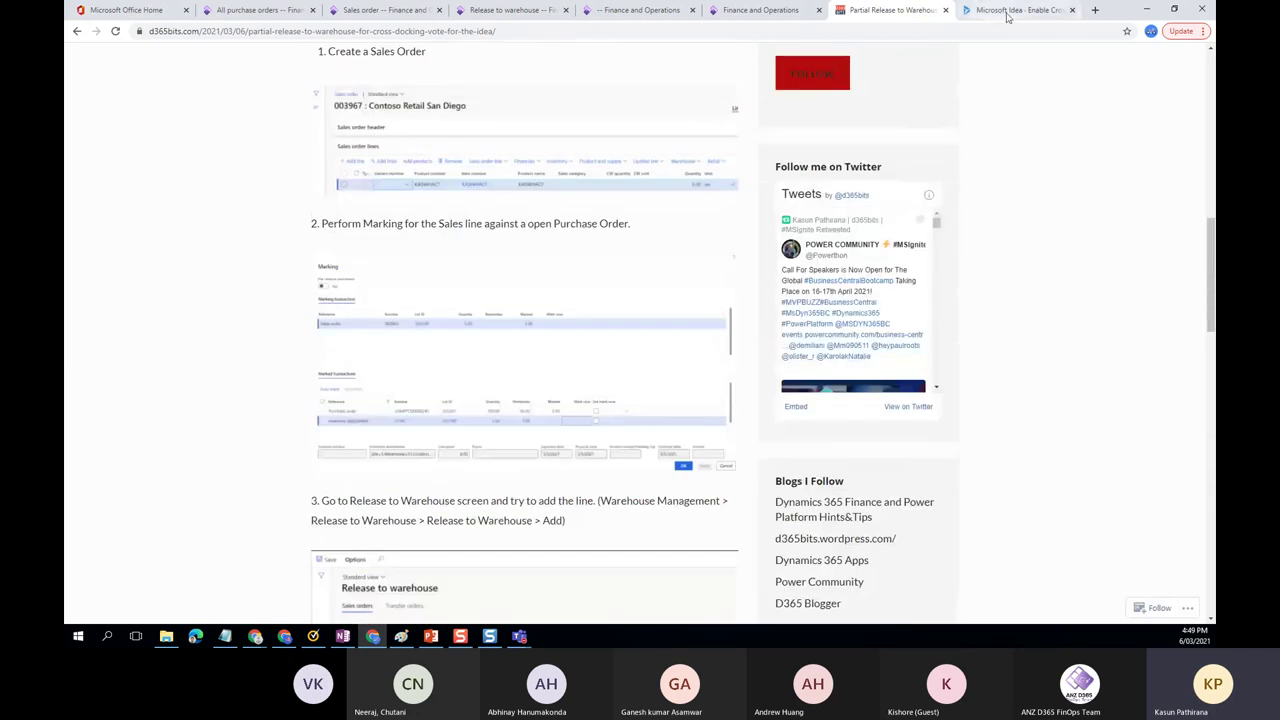
left_click(1024, 17)
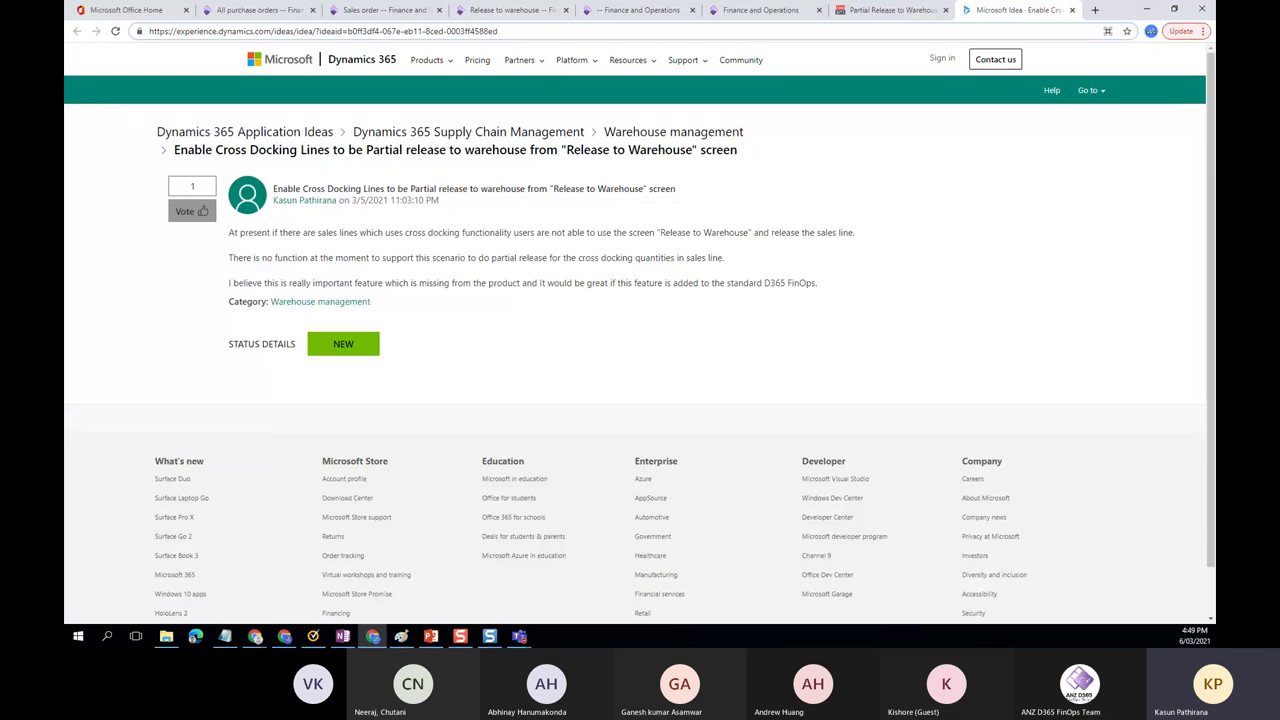
Switch to the PowerPoint slide show and play the embedded recording of planned cross docking against a transfer order
key("alt+Tab")
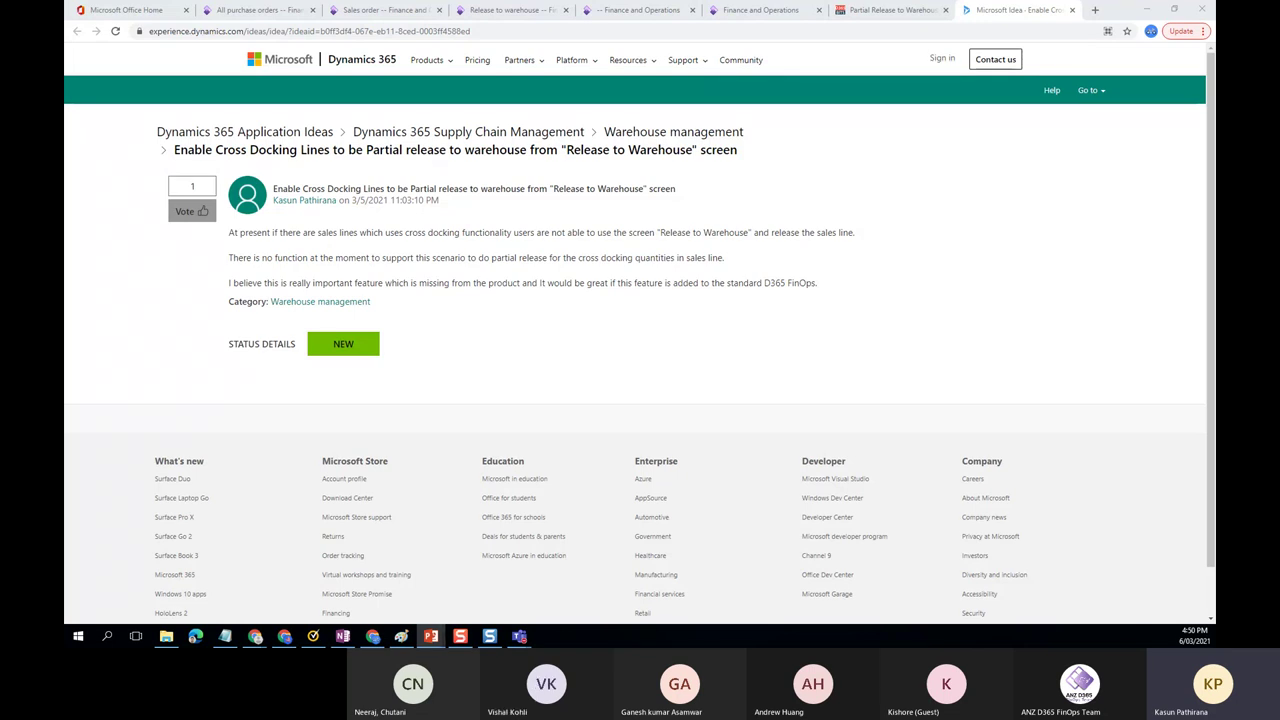
key("alt+Tab")
mouse_move(428, 274)
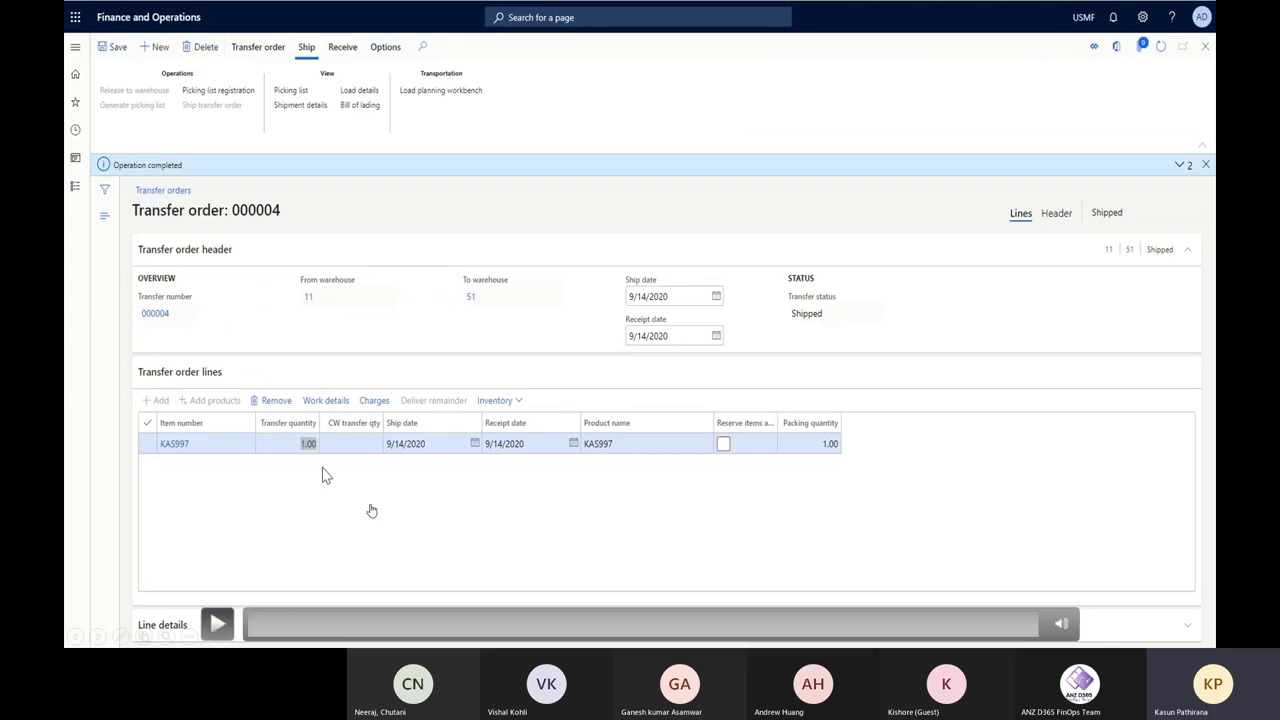
key("space")
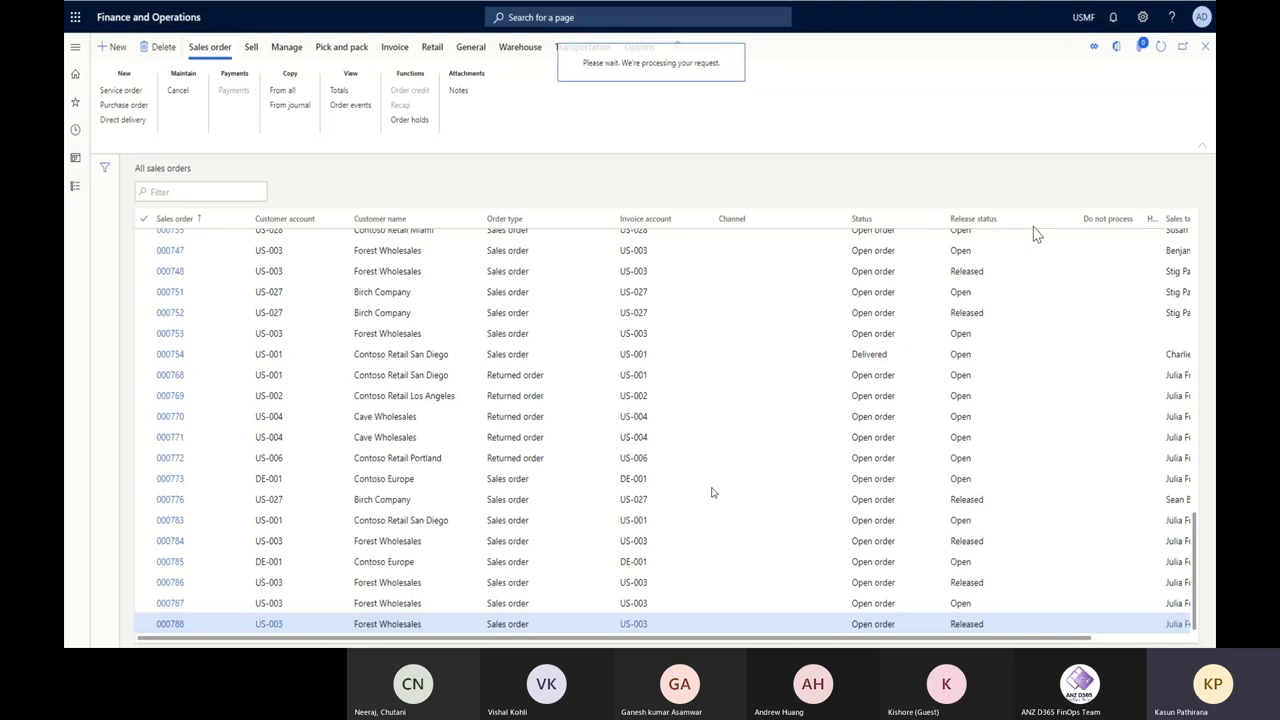
mouse_move(713, 494)
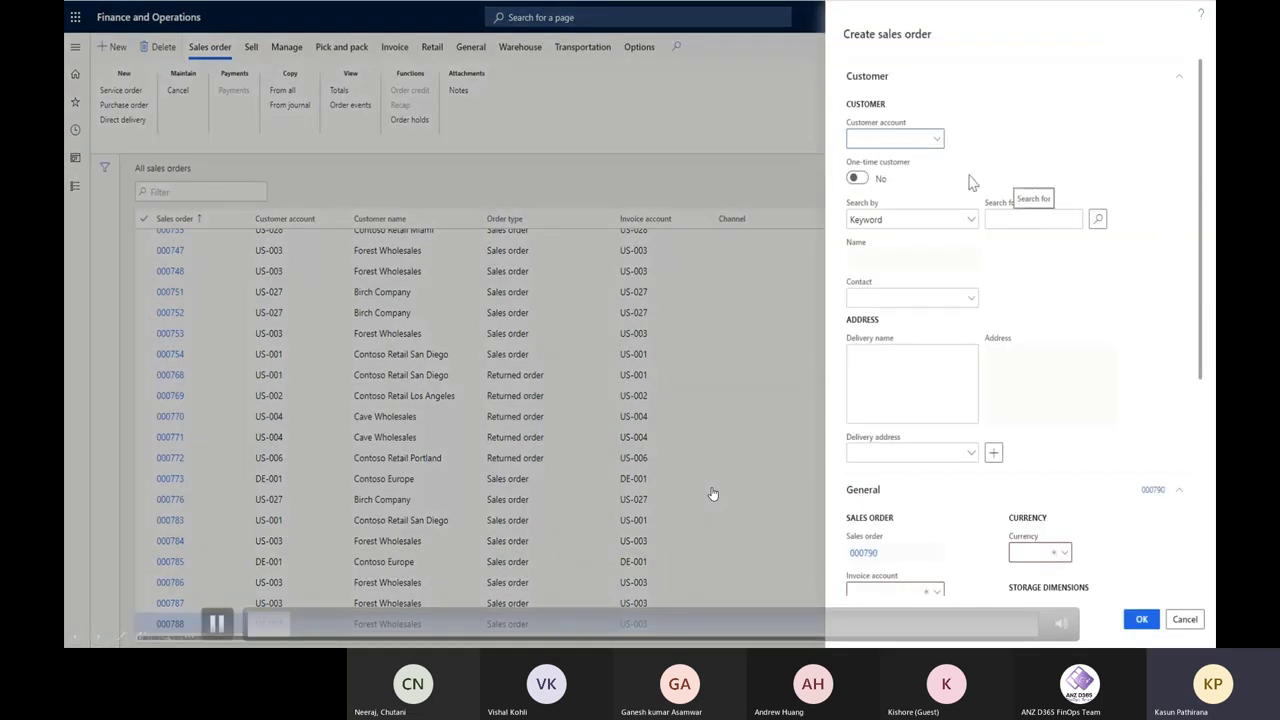
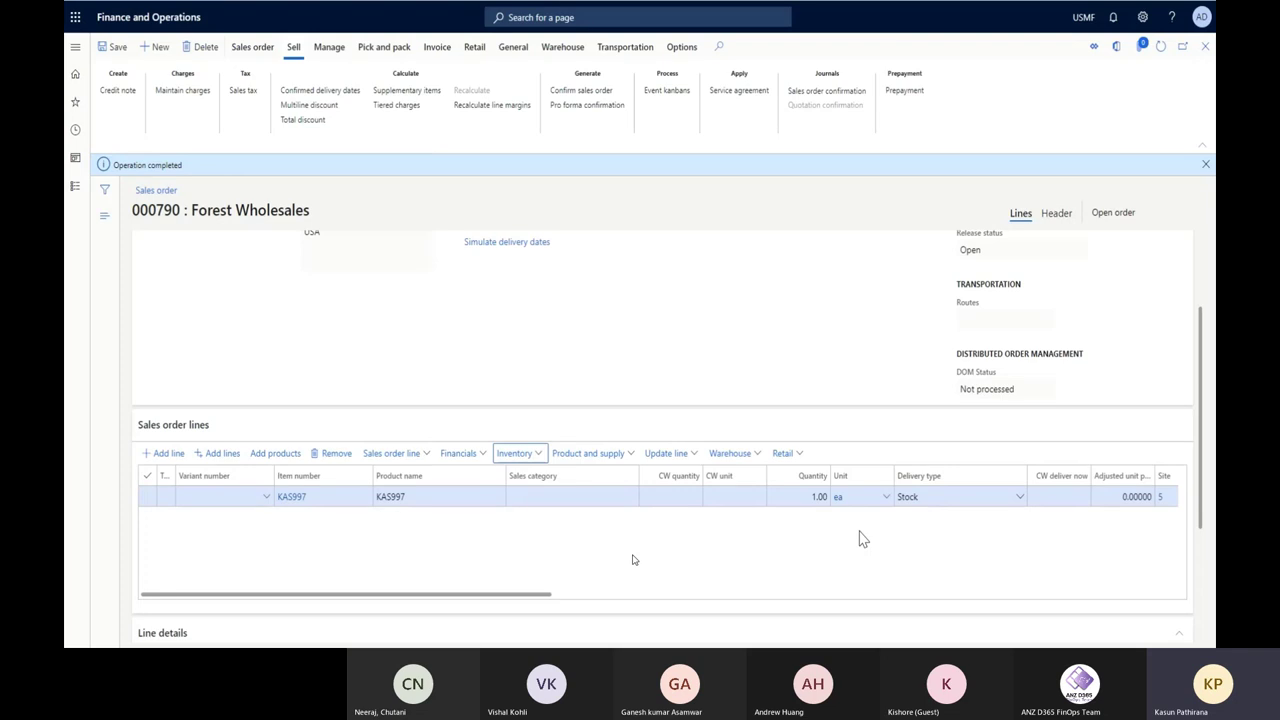
mouse_move(633, 561)
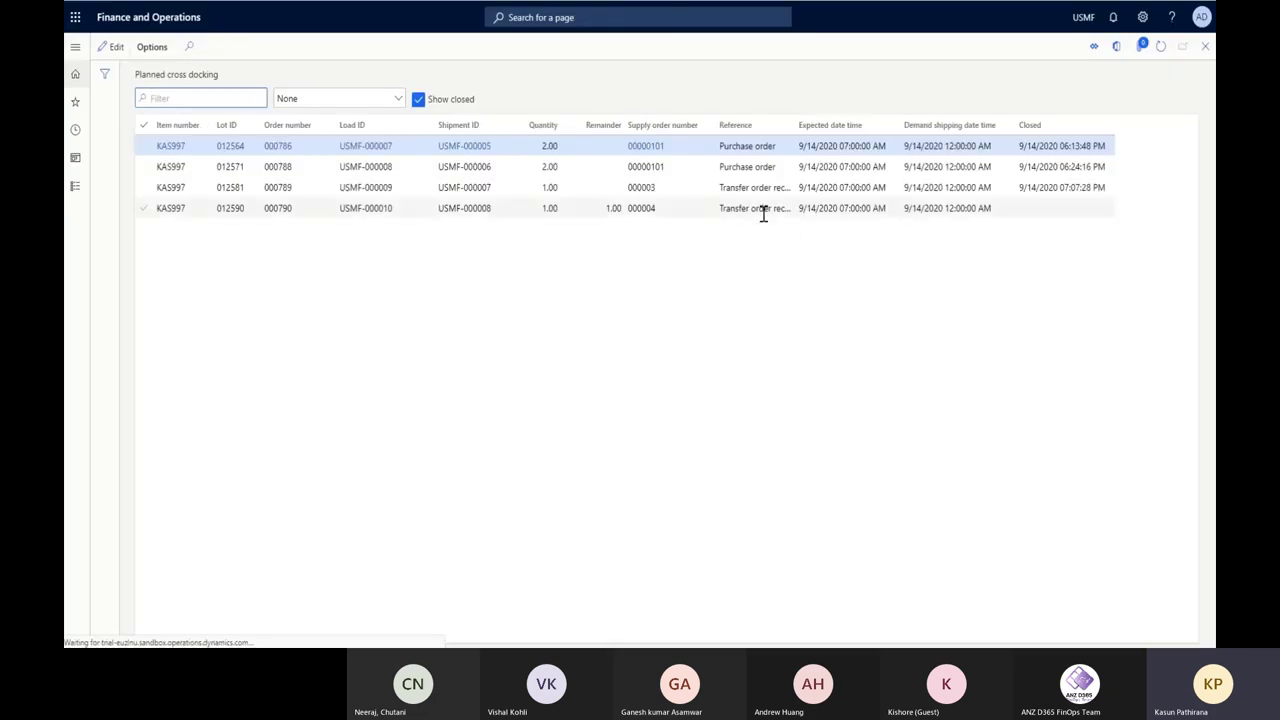
Copy the supply order number of the open transfer order receipt record and open Transfer receive on the inbound mobile menu
left_click(763, 208)
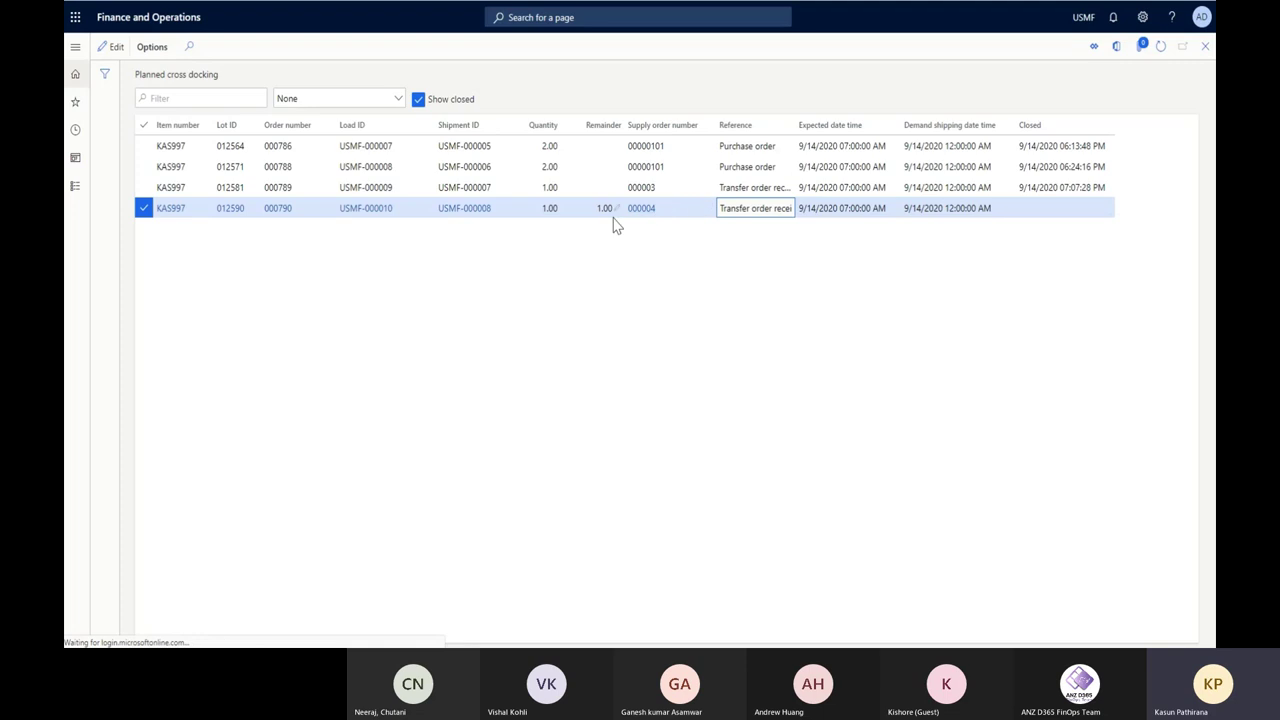
left_click(663, 213)
key("ctrl+c")
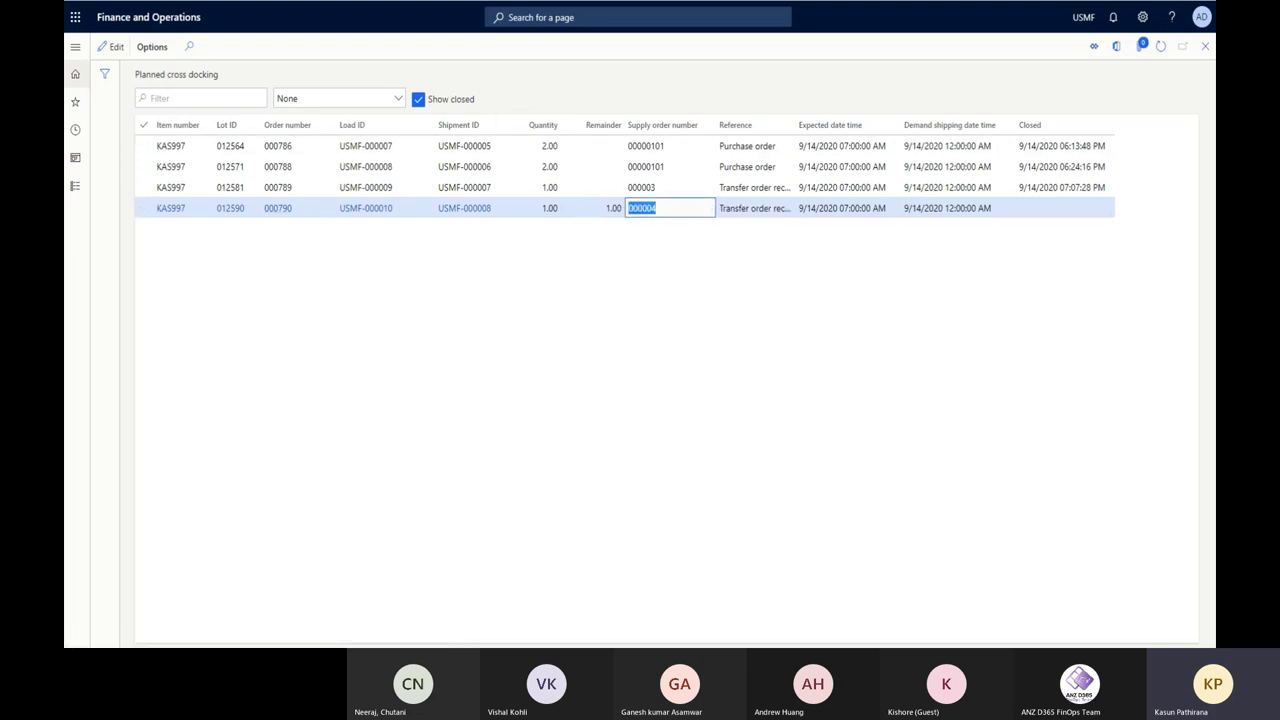
key("ctrl+Tab")
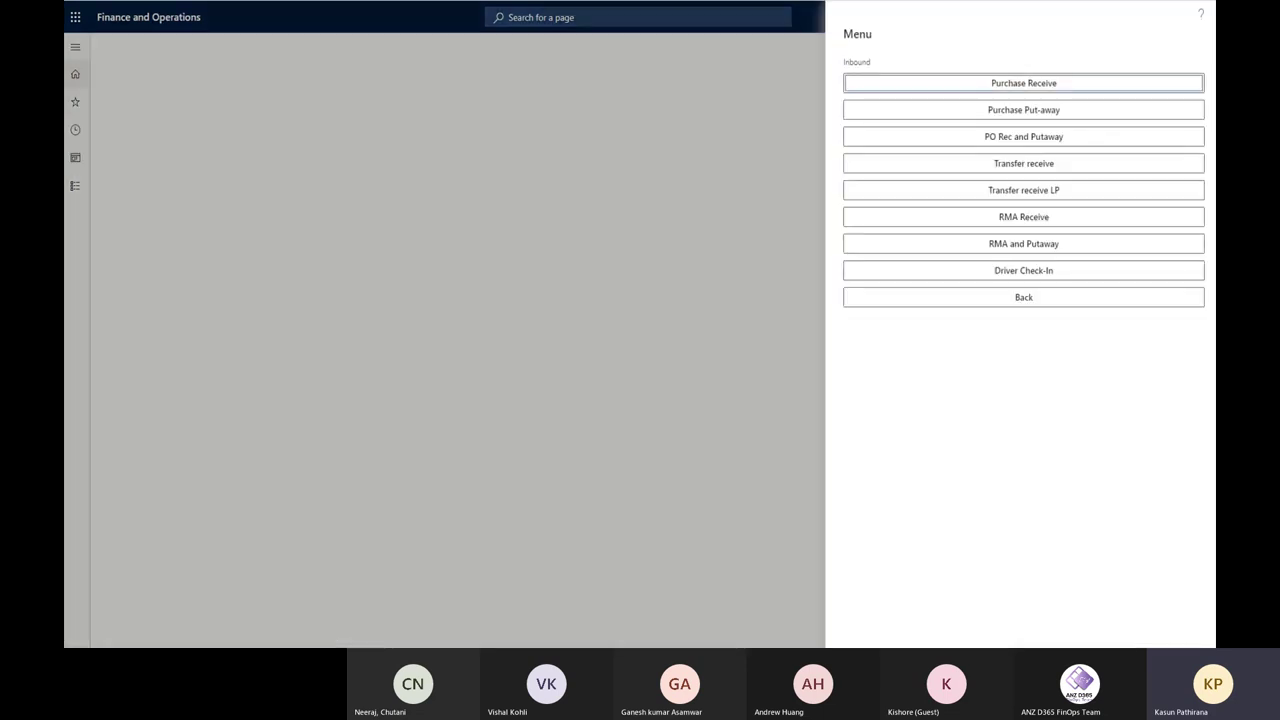
left_click(1024, 170)
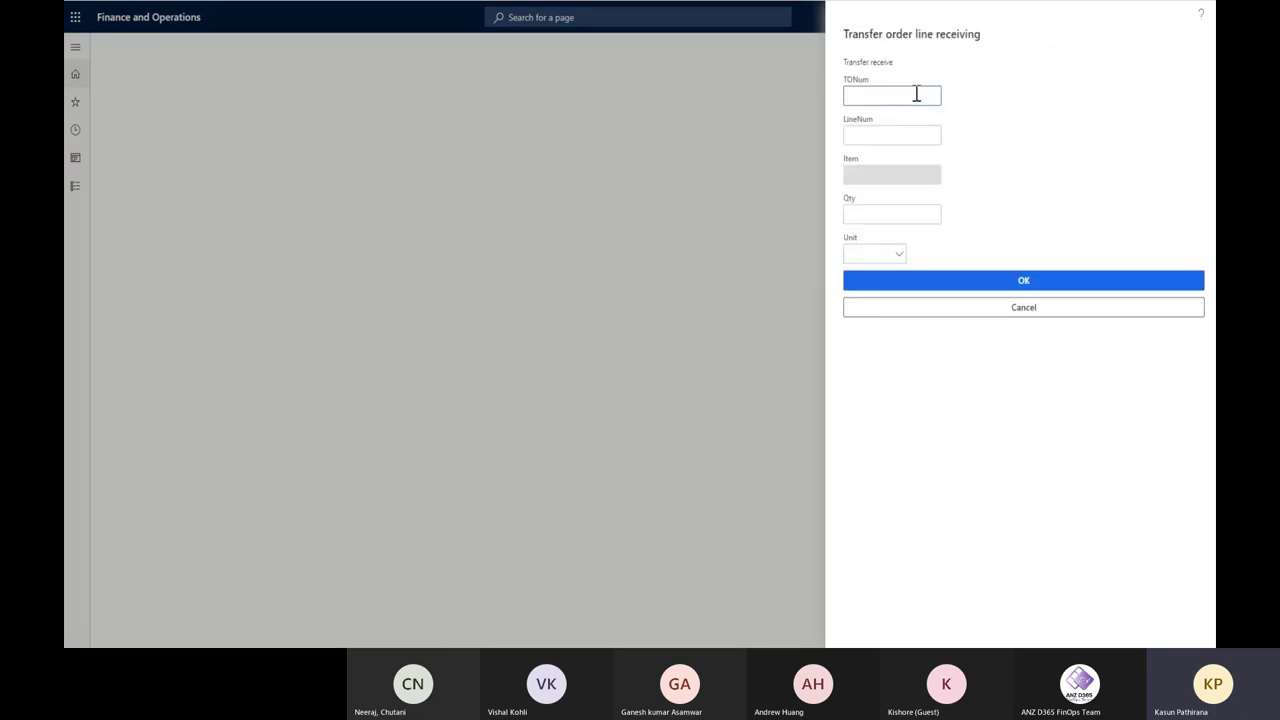
Receive 1 ea of KAS997 on line 1 of the copied transfer order onto license plate 0000041, then exit receiving
key("ctrl+v")
key("Tab")
key("Tab")
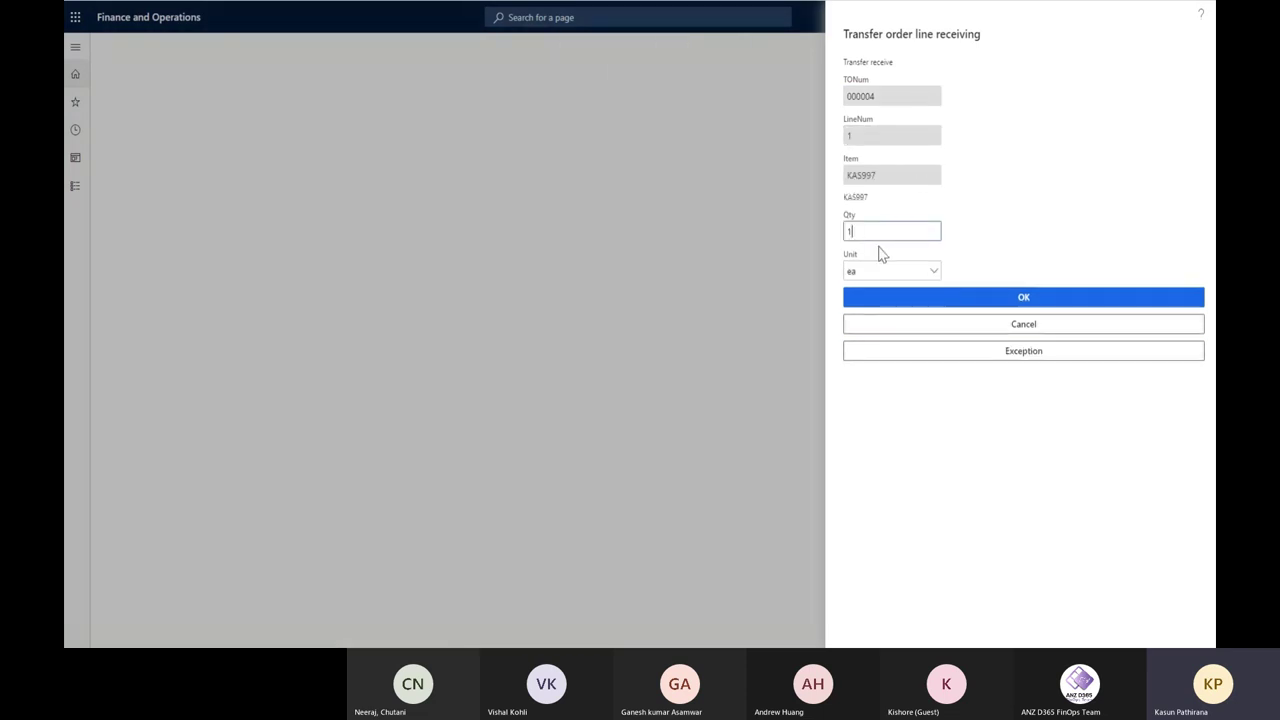
key("Tab")
left_click(923, 297)
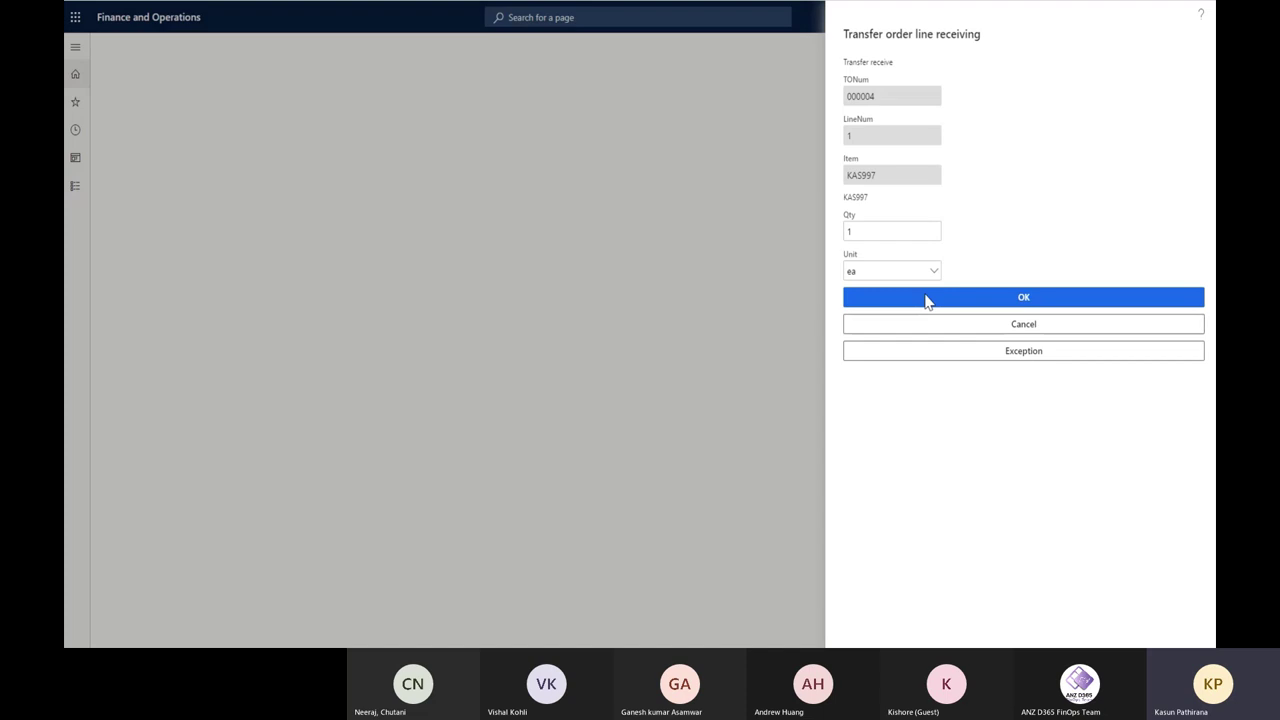
left_click(930, 300)
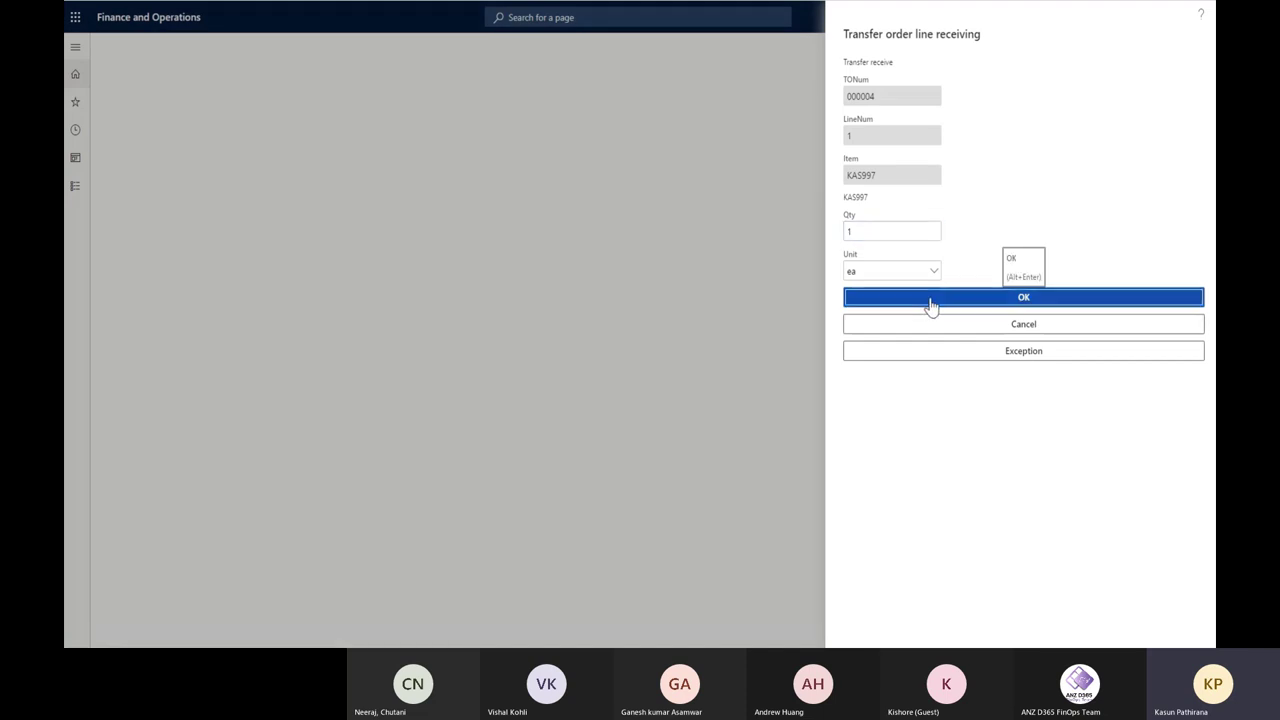
left_click(930, 307)
type("0000041")
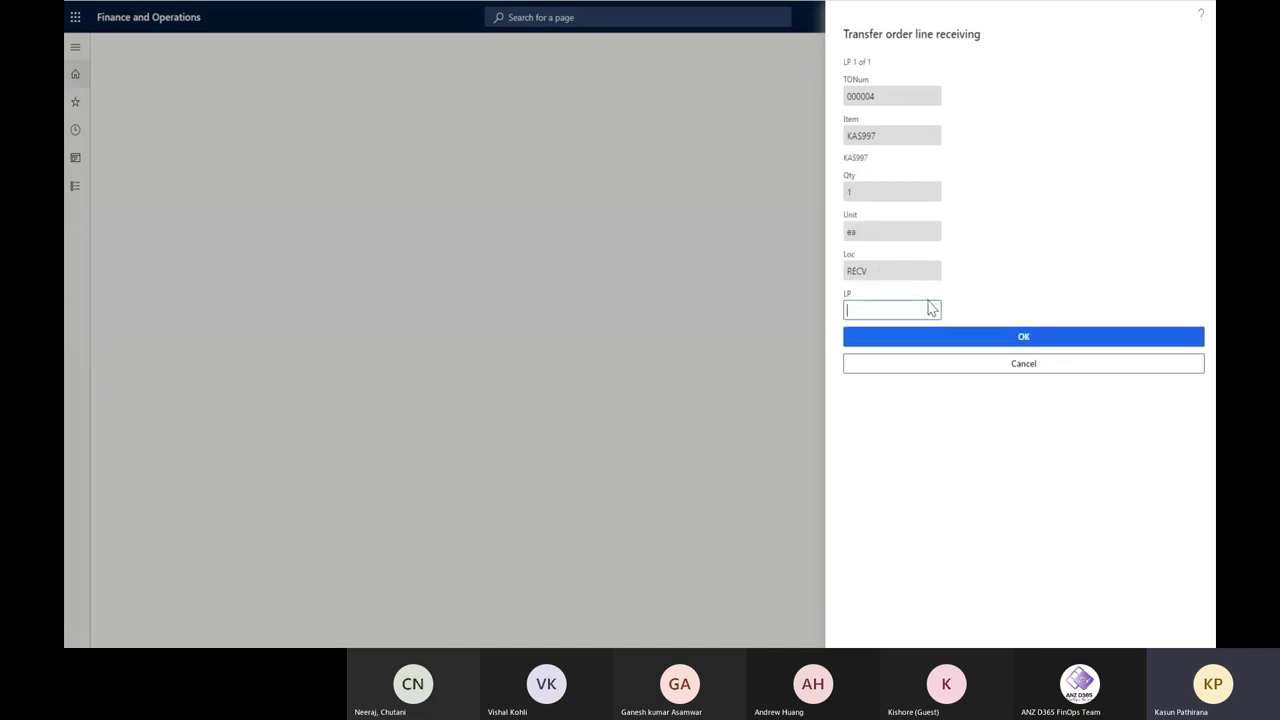
left_click(946, 344)
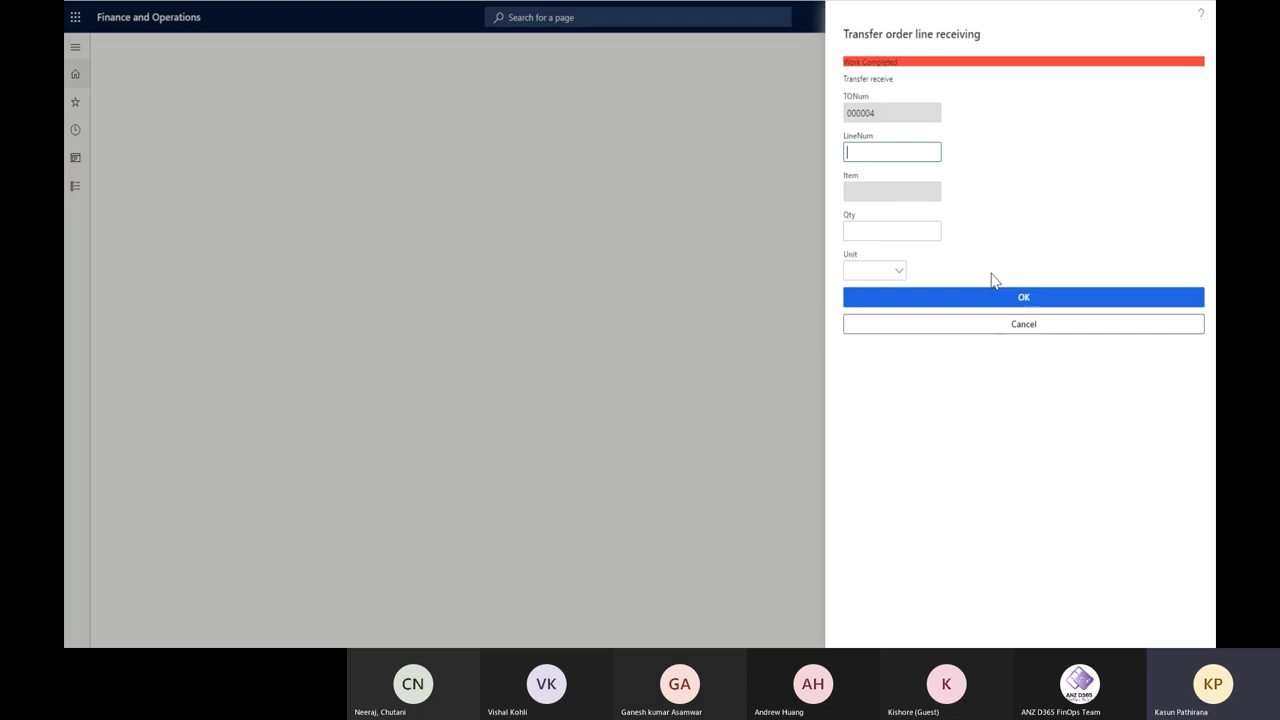
left_click(994, 326)
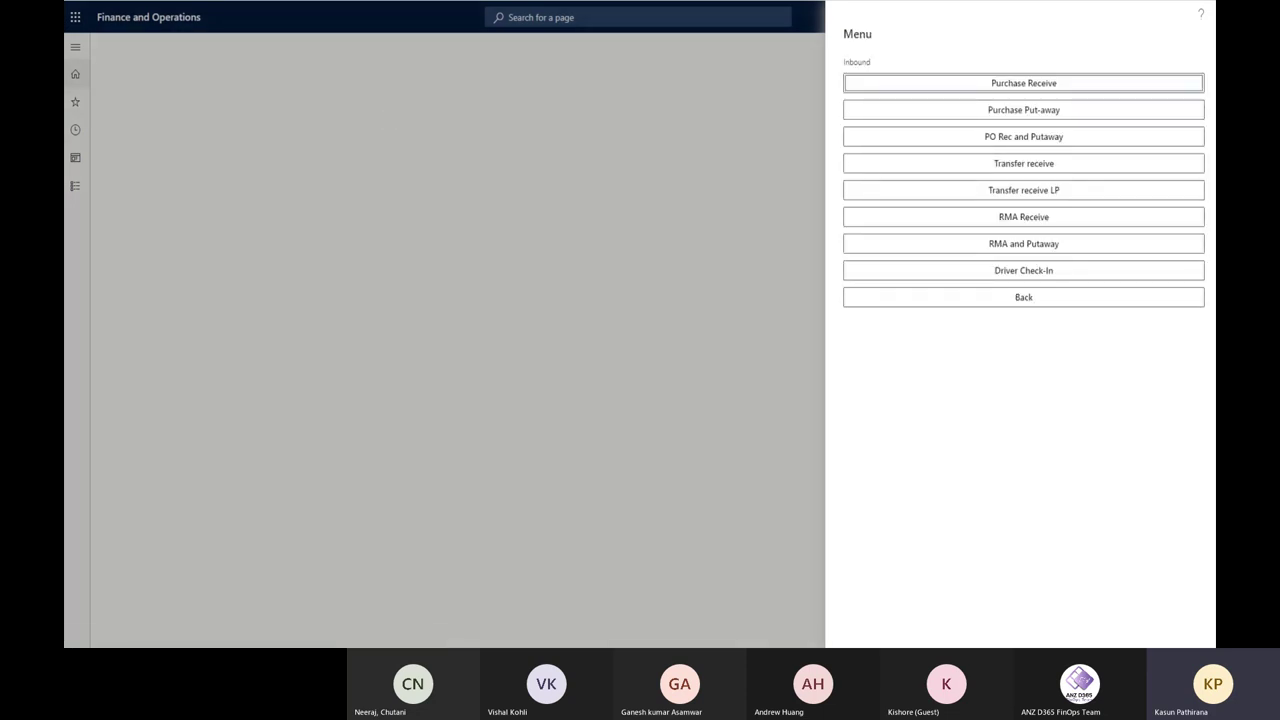
Refresh the planned cross docking list and open the work of load USMF-000010
key("alt+Tab")
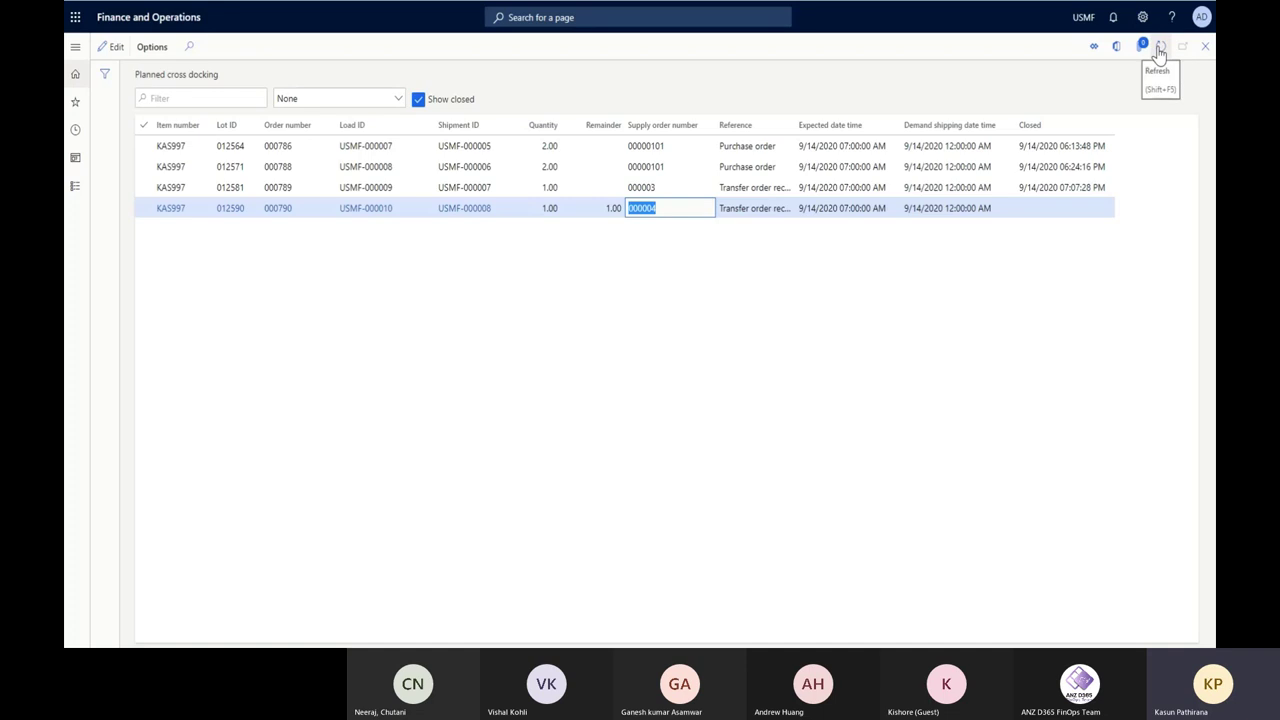
left_click(1160, 48)
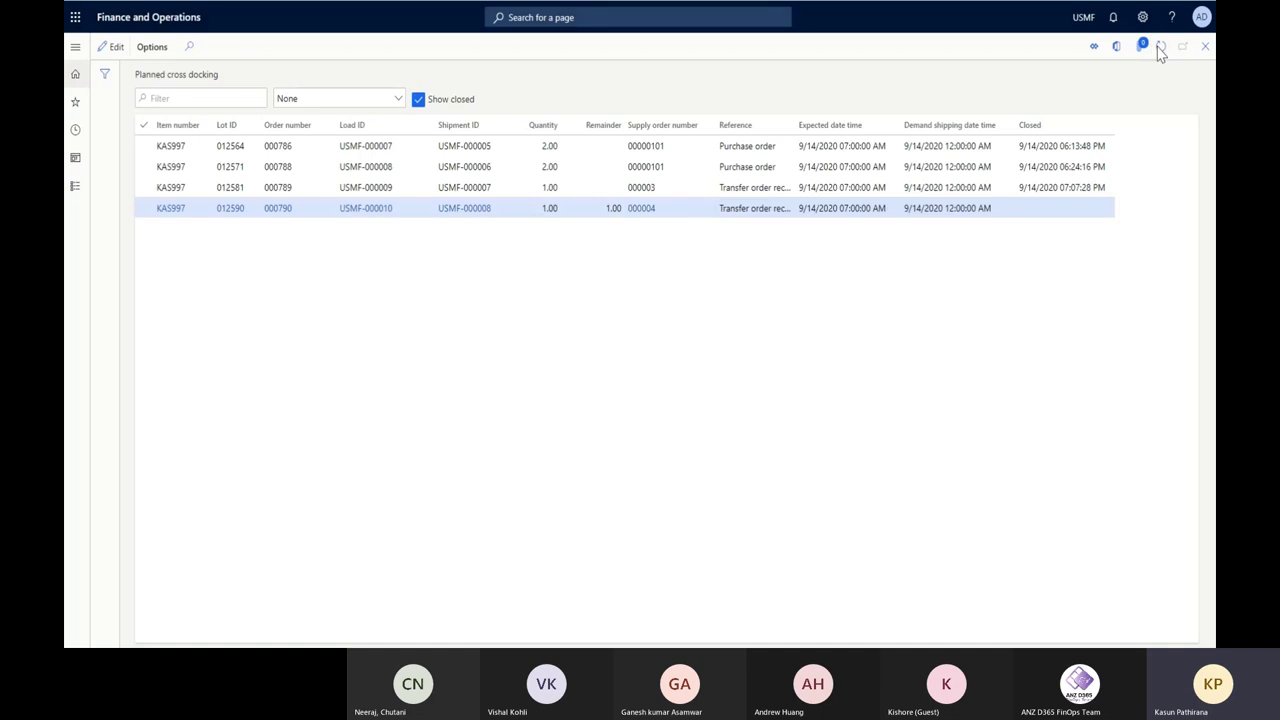
left_click(592, 208)
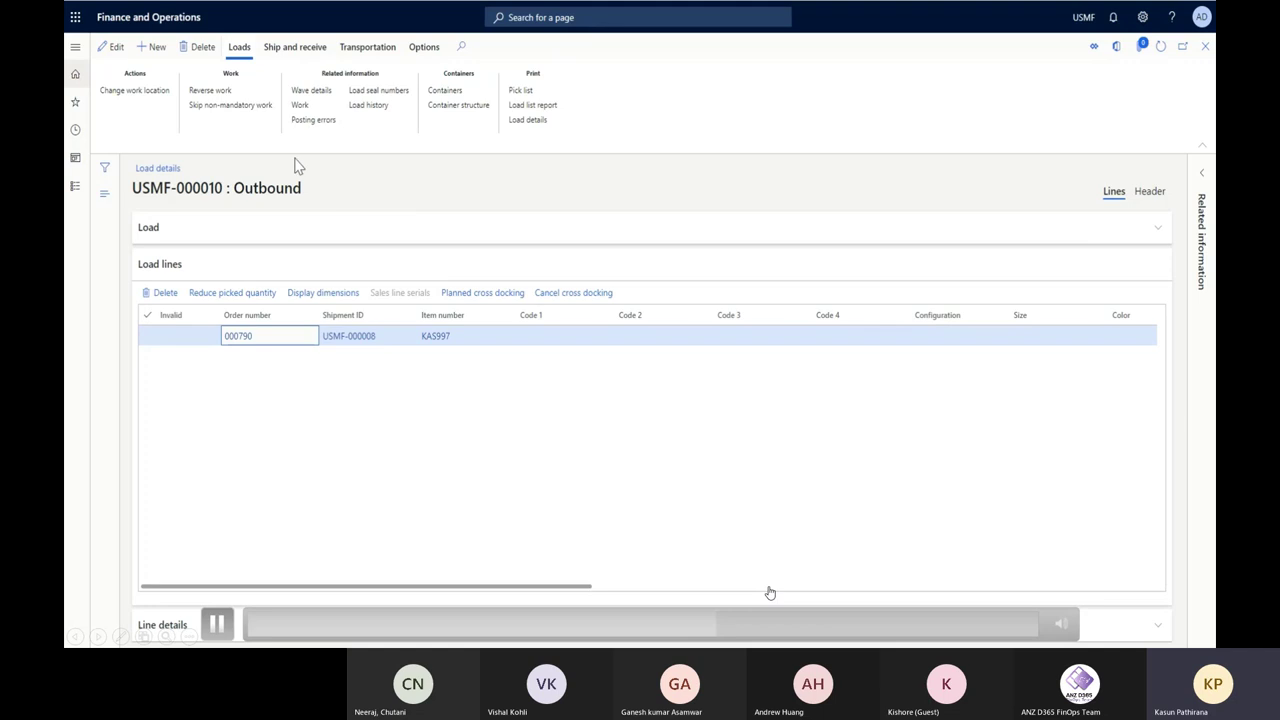
left_click(300, 105)
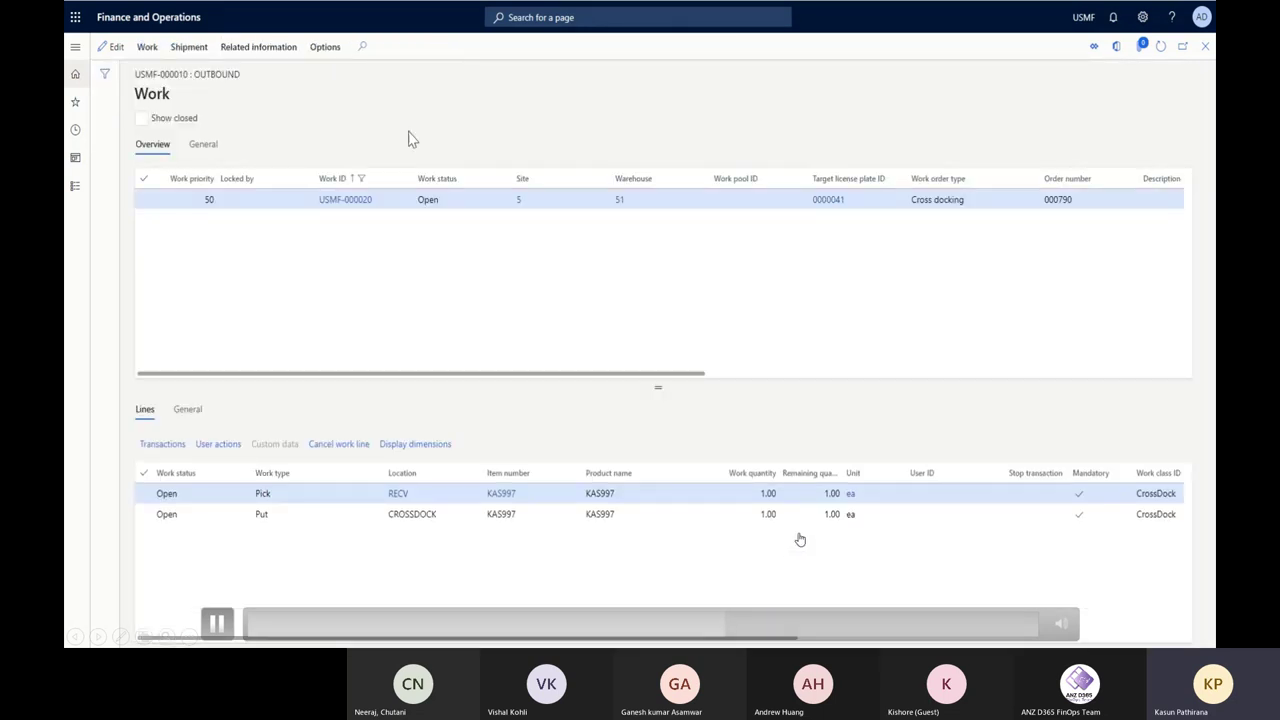
Complete the open cross docking work USMF-000020
left_click(384, 204)
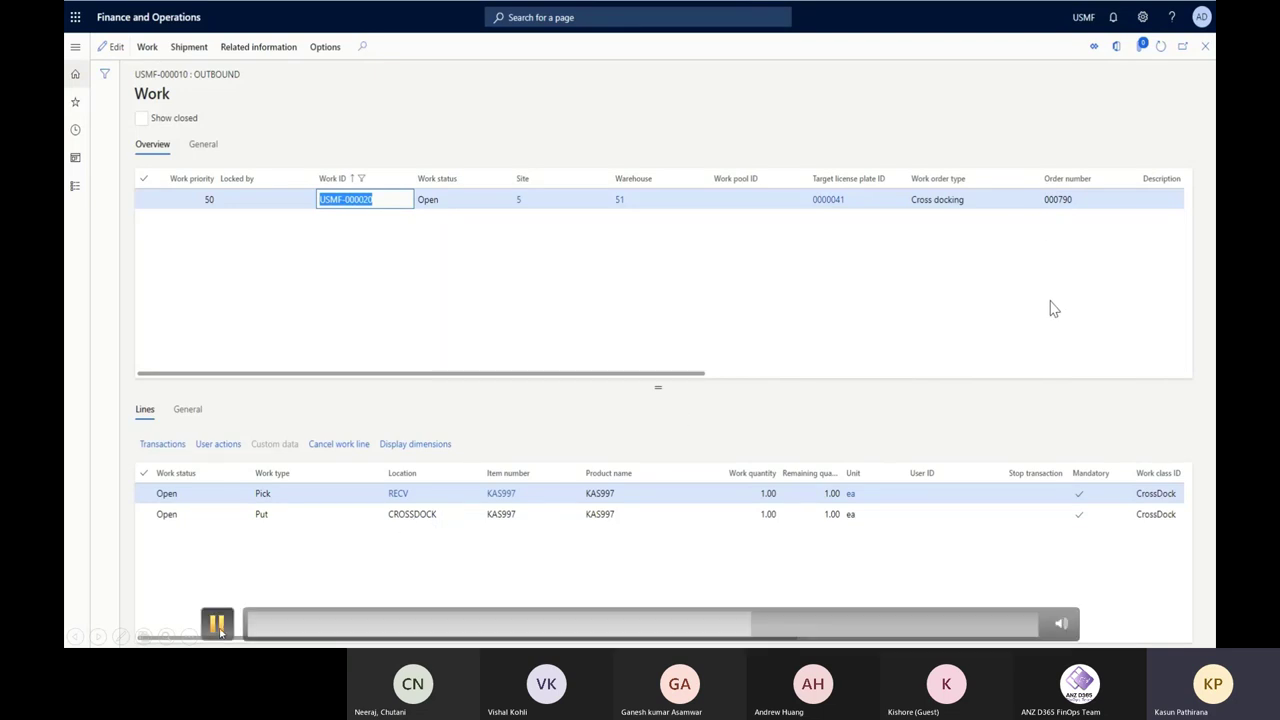
left_click(147, 47)
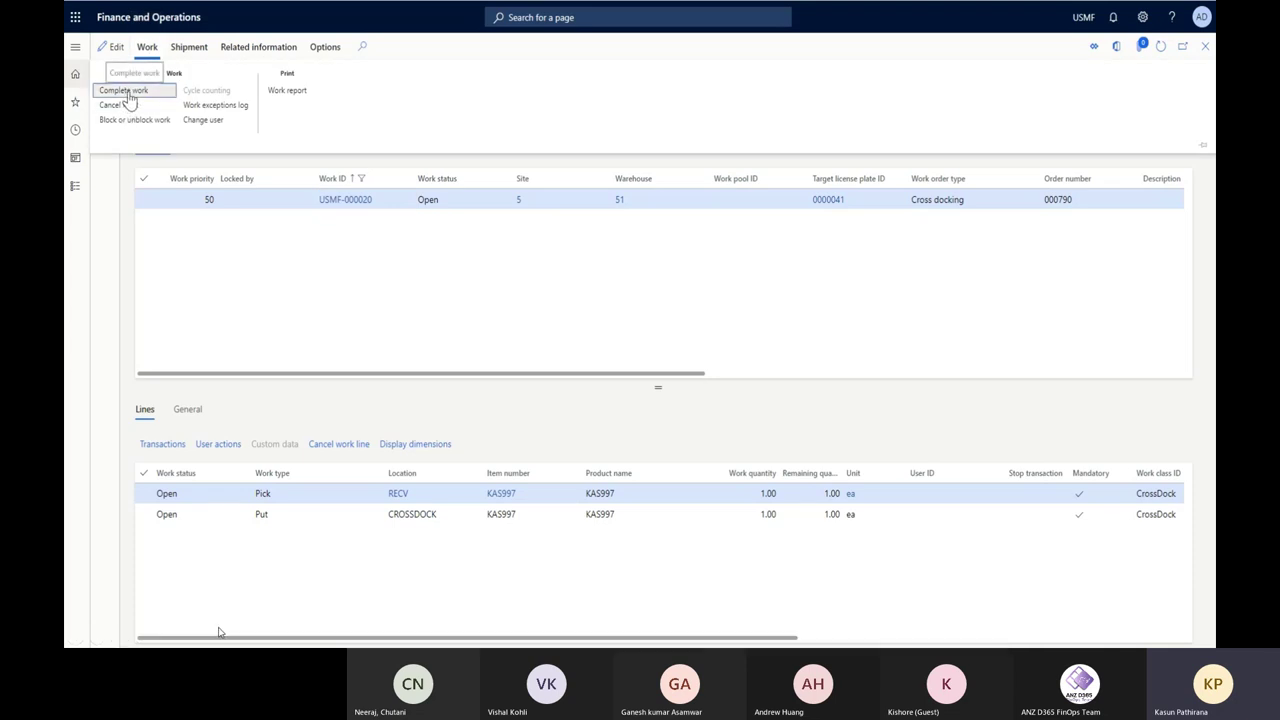
left_click(586, 253)
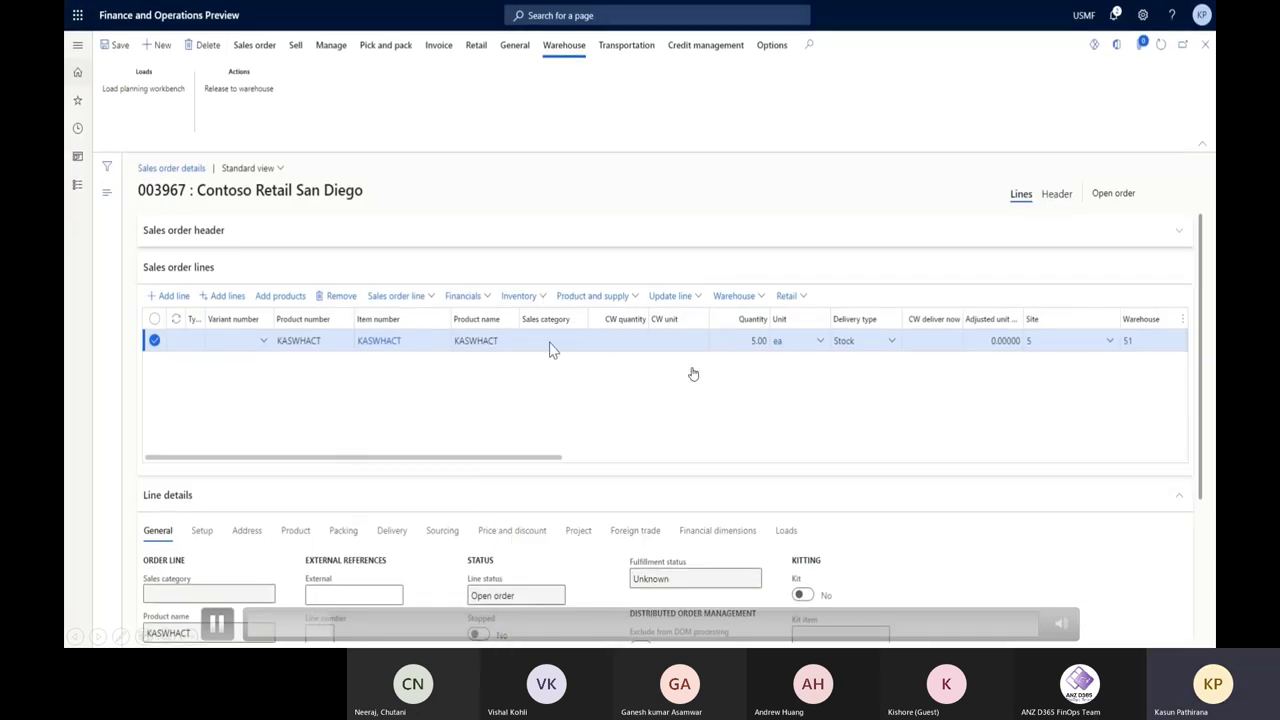
Check the reserved physical and reserved ordered quantities of the KASWHACT sales line, then return to the sales order
left_click(182, 135)
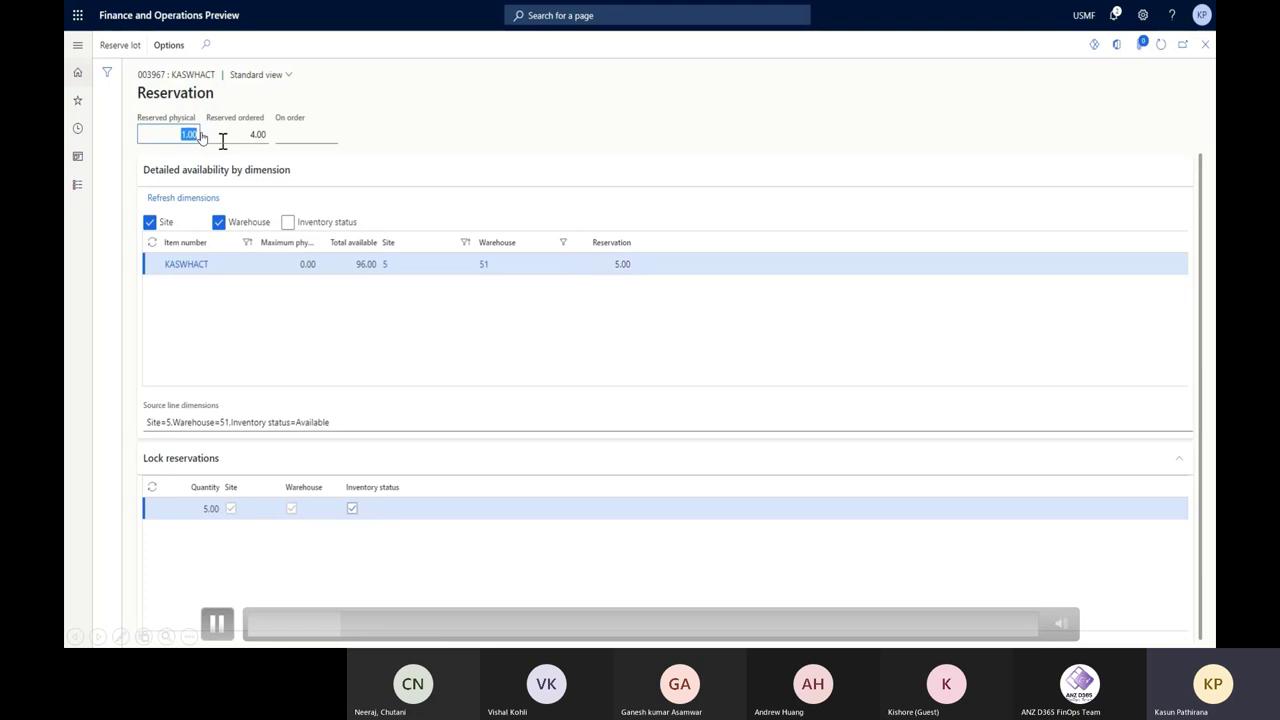
left_click(284, 138)
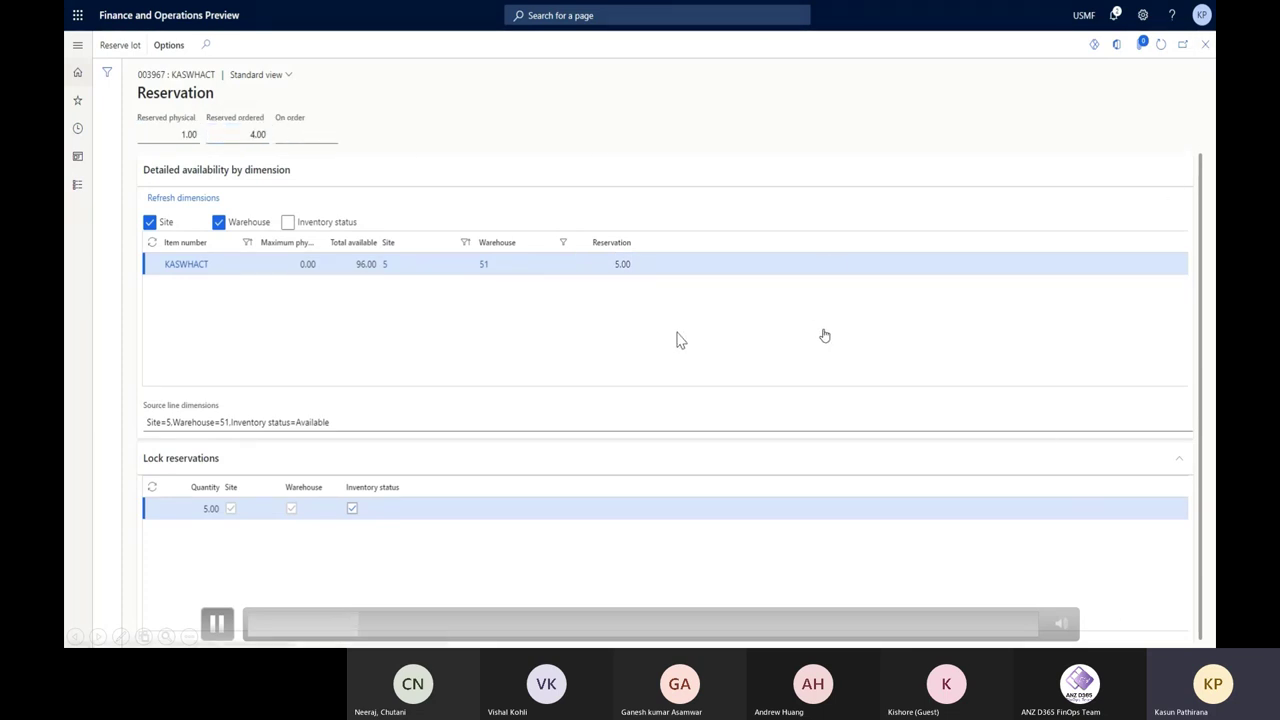
key("Escape")
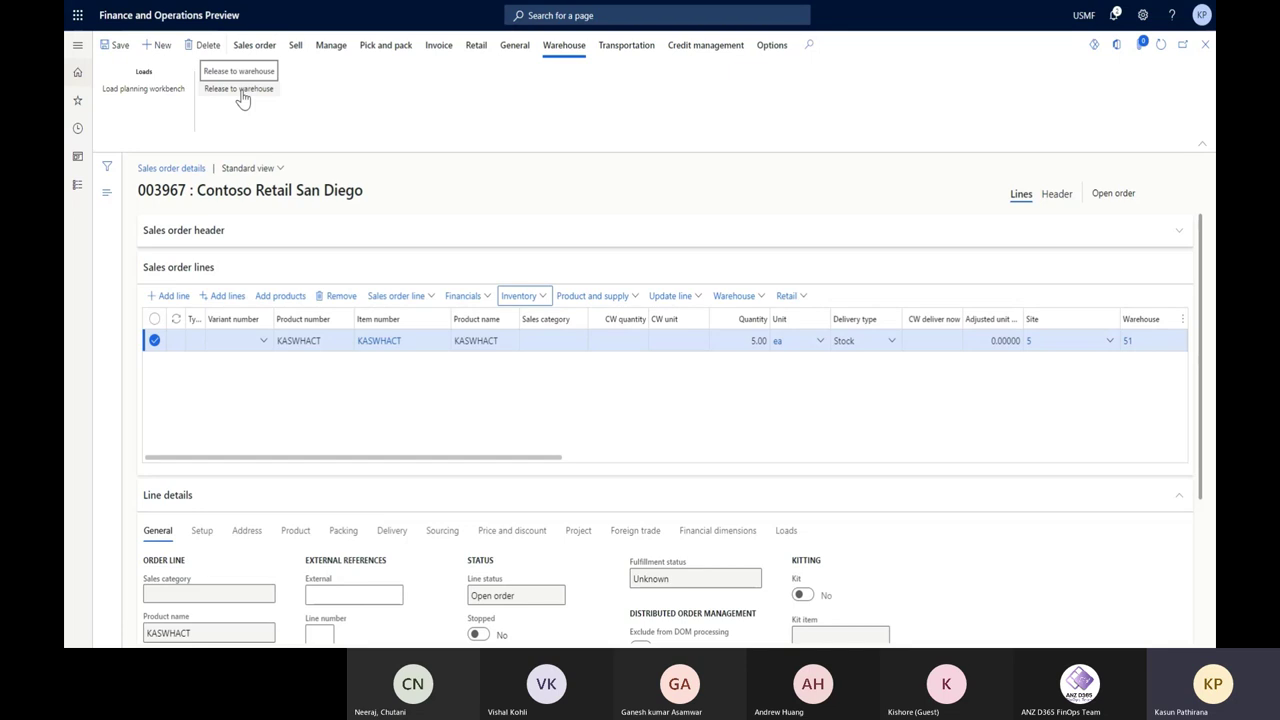
Release the sales order to the warehouse and examine the quantity columns in the KASWHACT line's load details
left_click(751, 300)
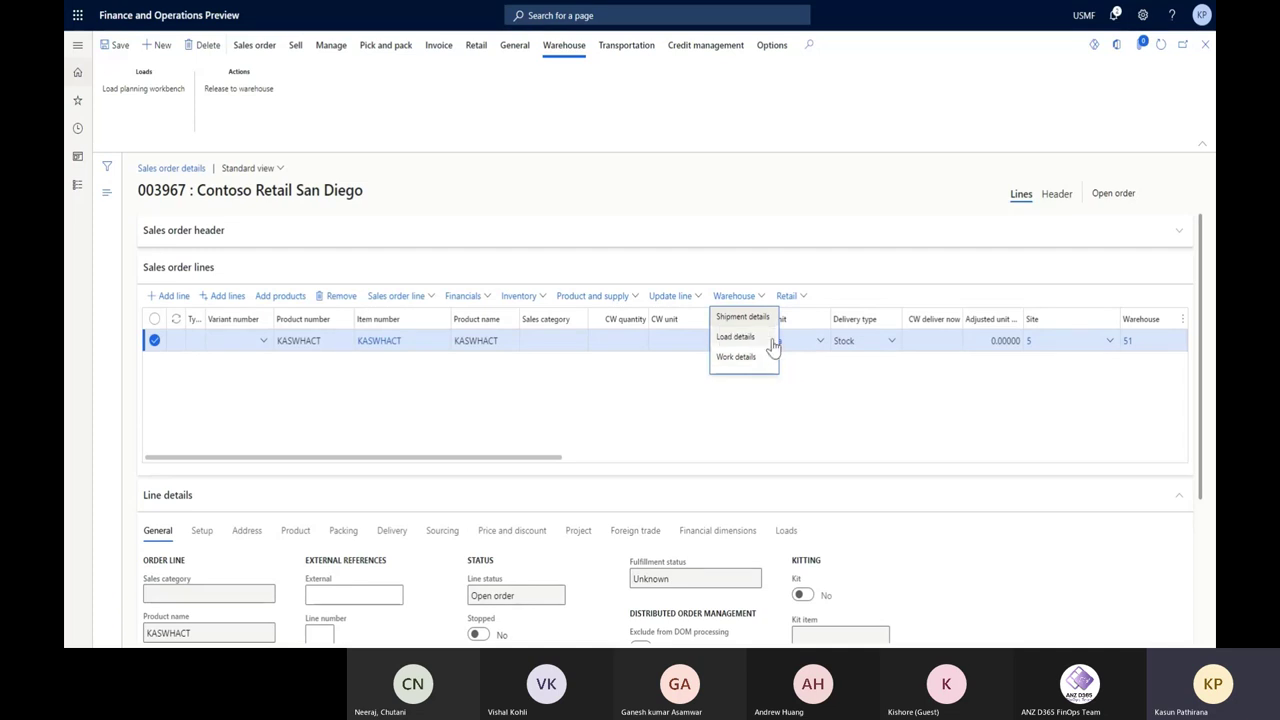
left_click(773, 342)
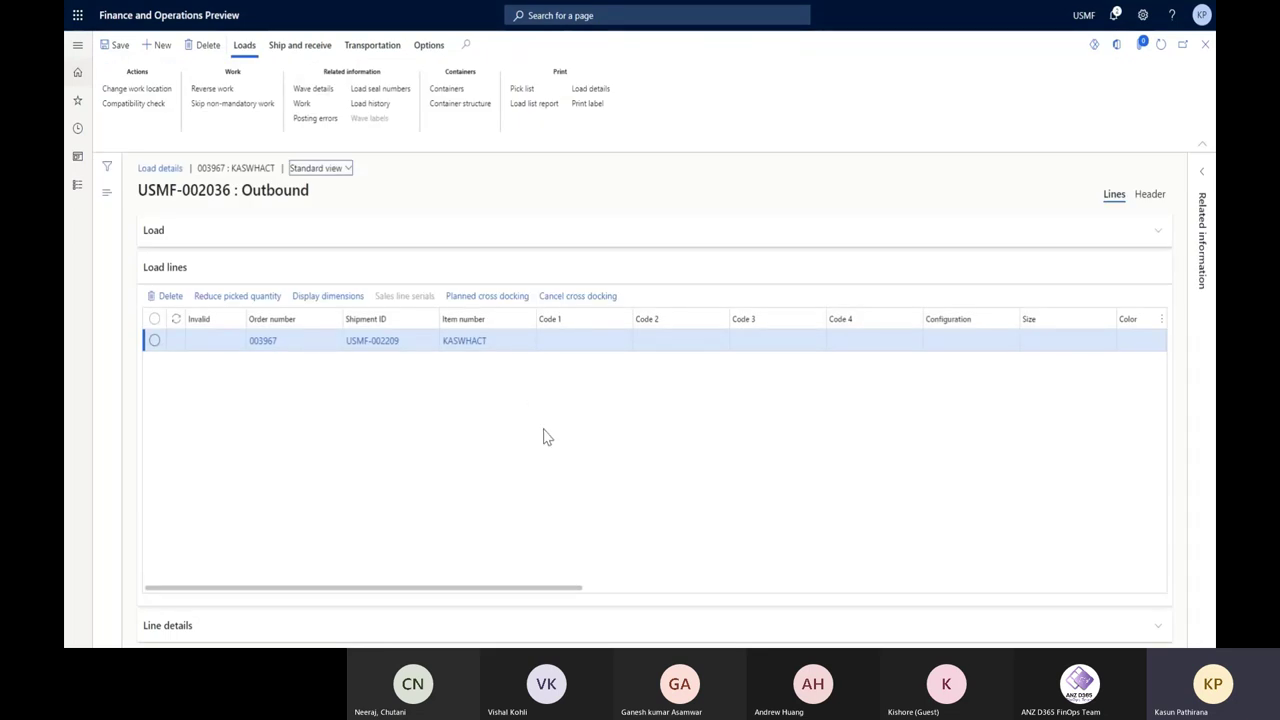
left_click_drag(564, 592, 1144, 592)
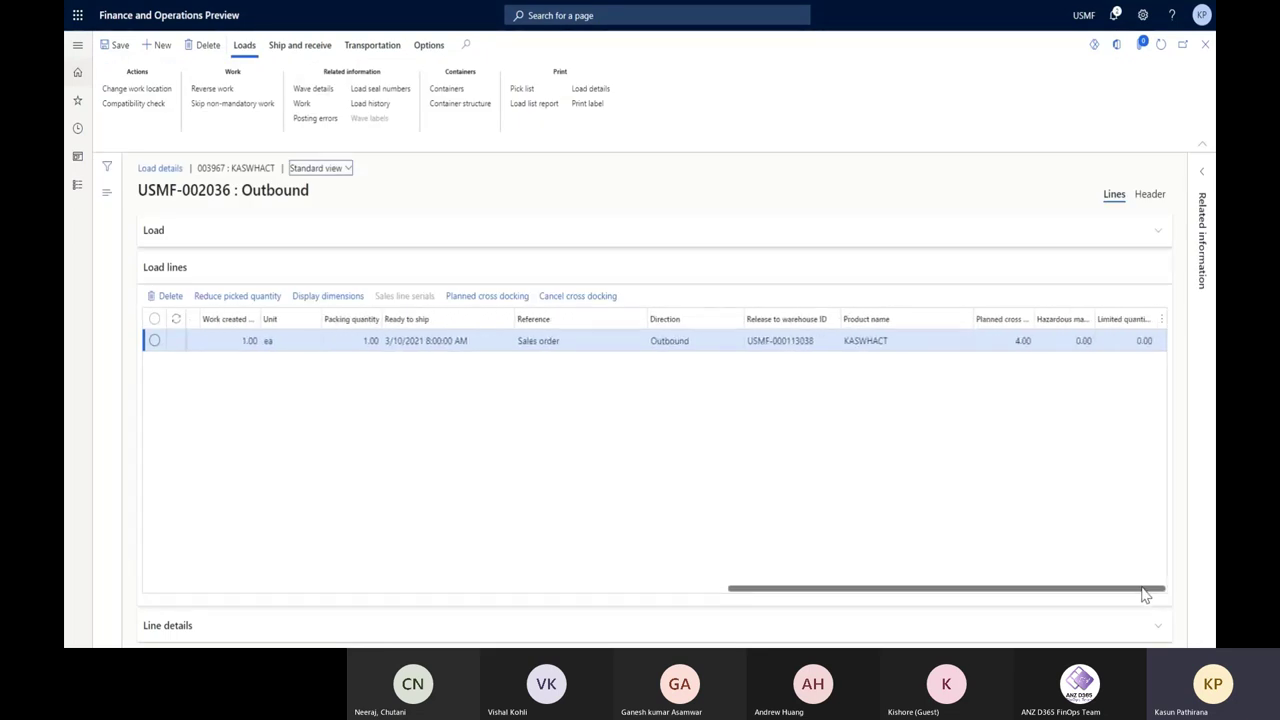
left_click(1056, 341)
left_click_drag(1062, 588, 871, 600)
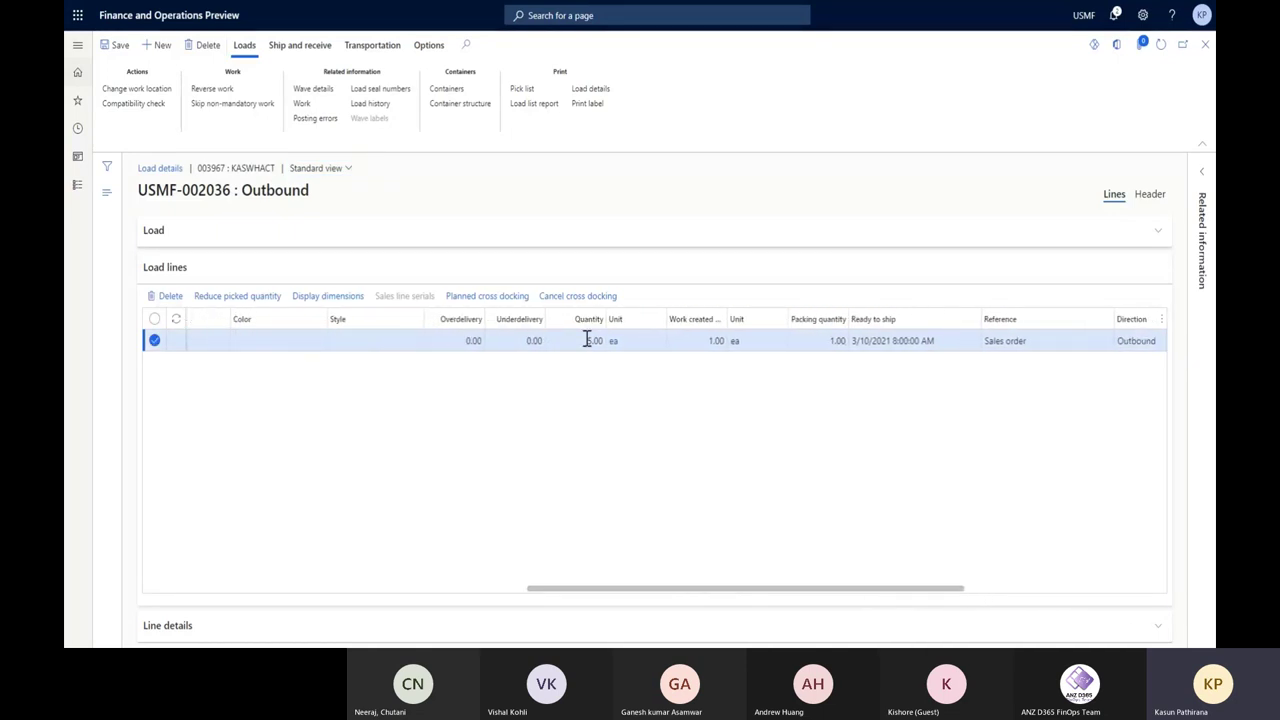
Copy the supply order number from the load line's planned cross docking and enter it as the PO number for purchase receive and putaway
left_click(495, 298)
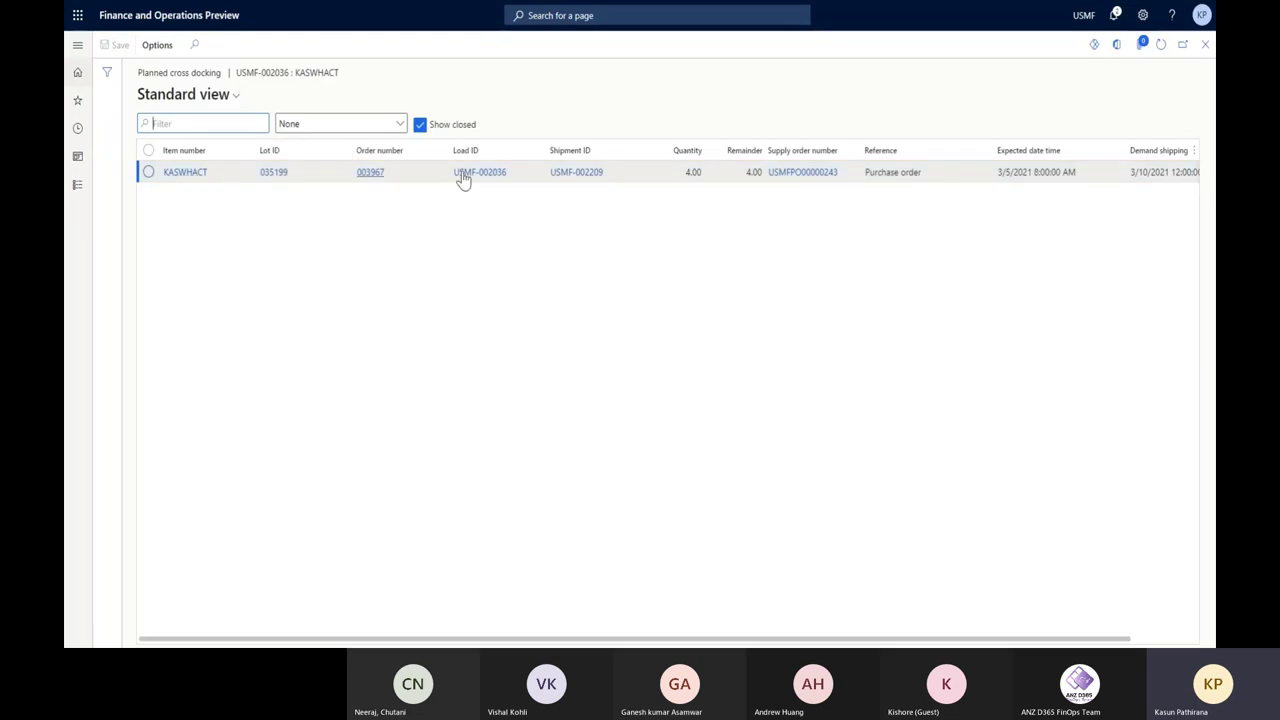
left_click(843, 180)
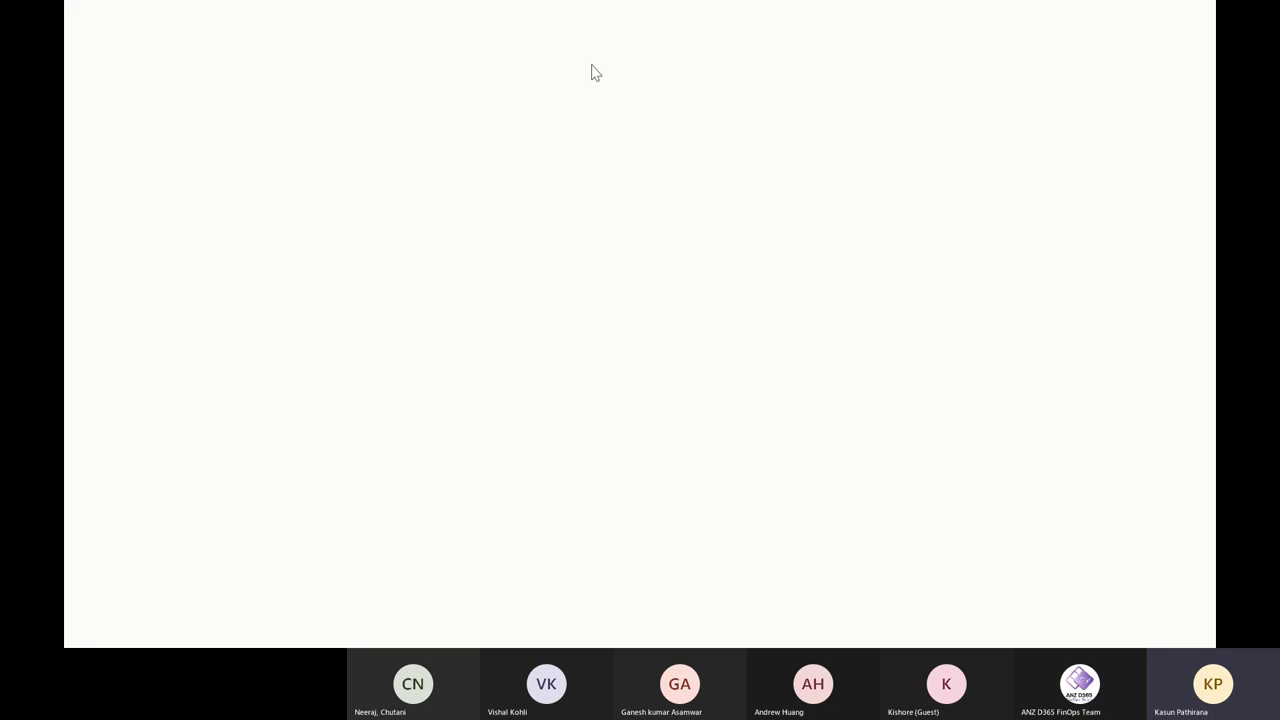
type("USMFPO00000243")
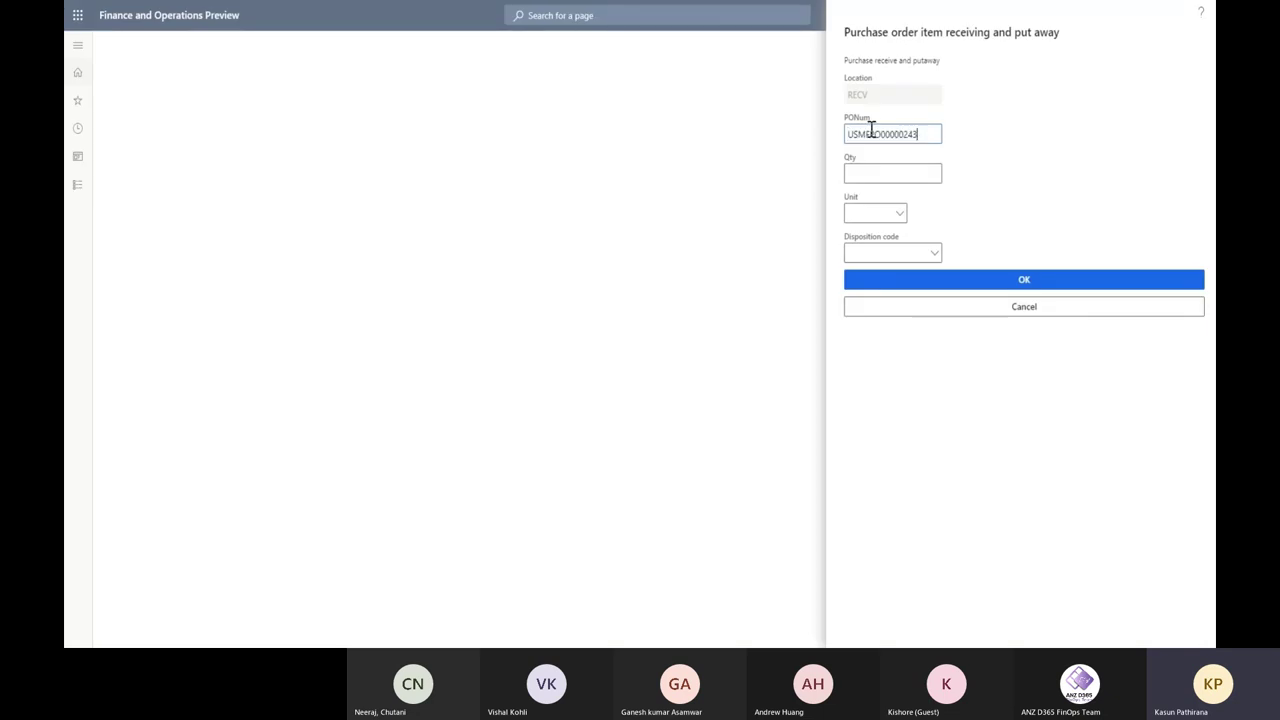
key("Return")
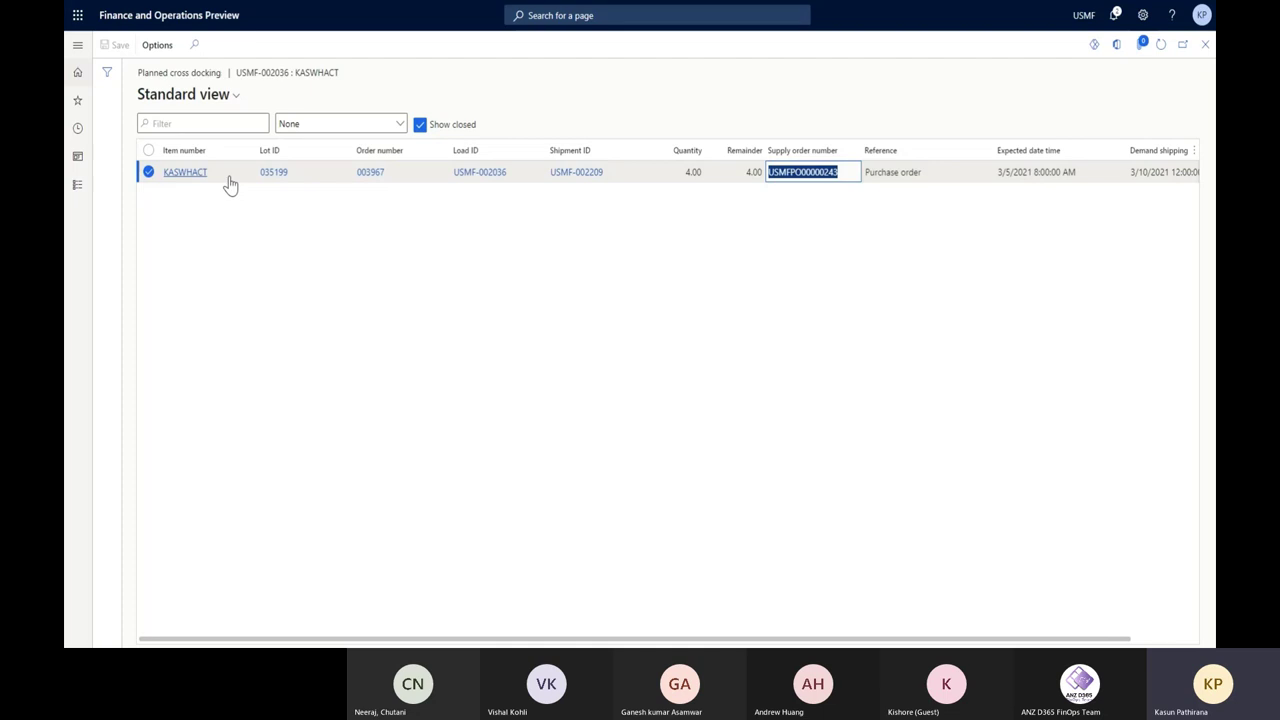
Copy item number KASWHACT into the purchase receipt and receive a quantity of 10 ea
left_click(165, 177)
key("ctrl+c")
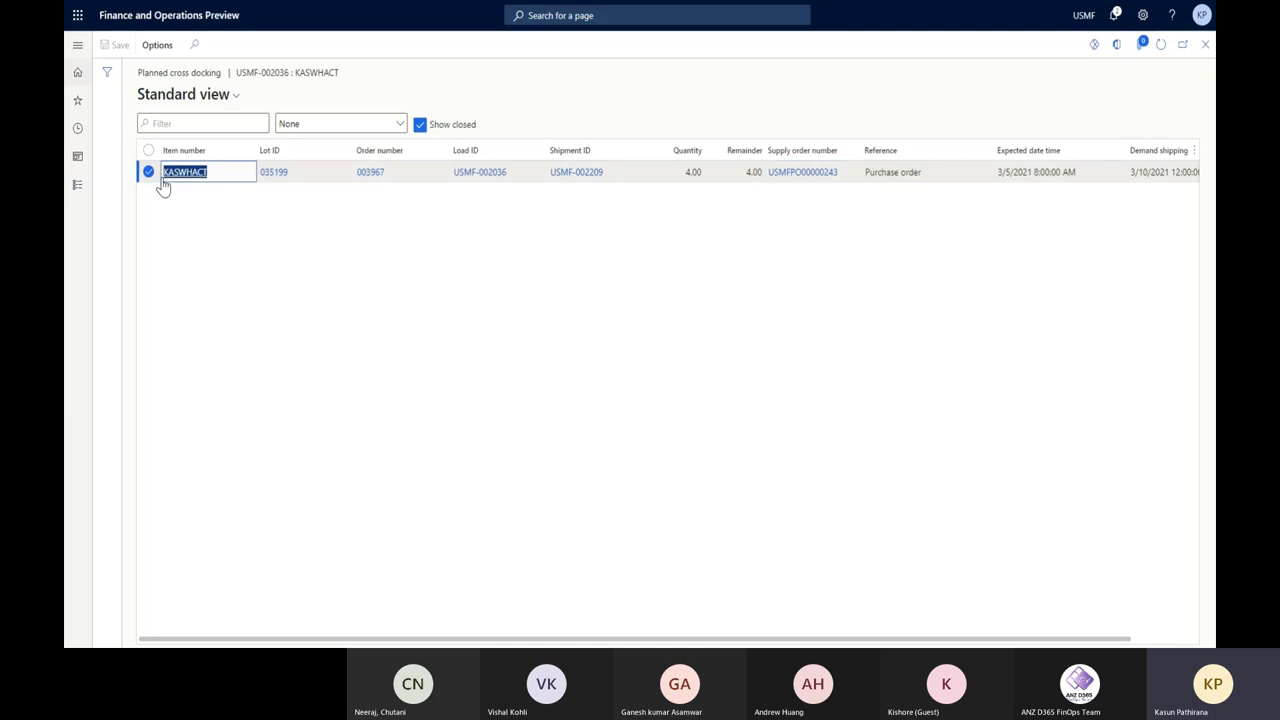
key("alt+Tab")
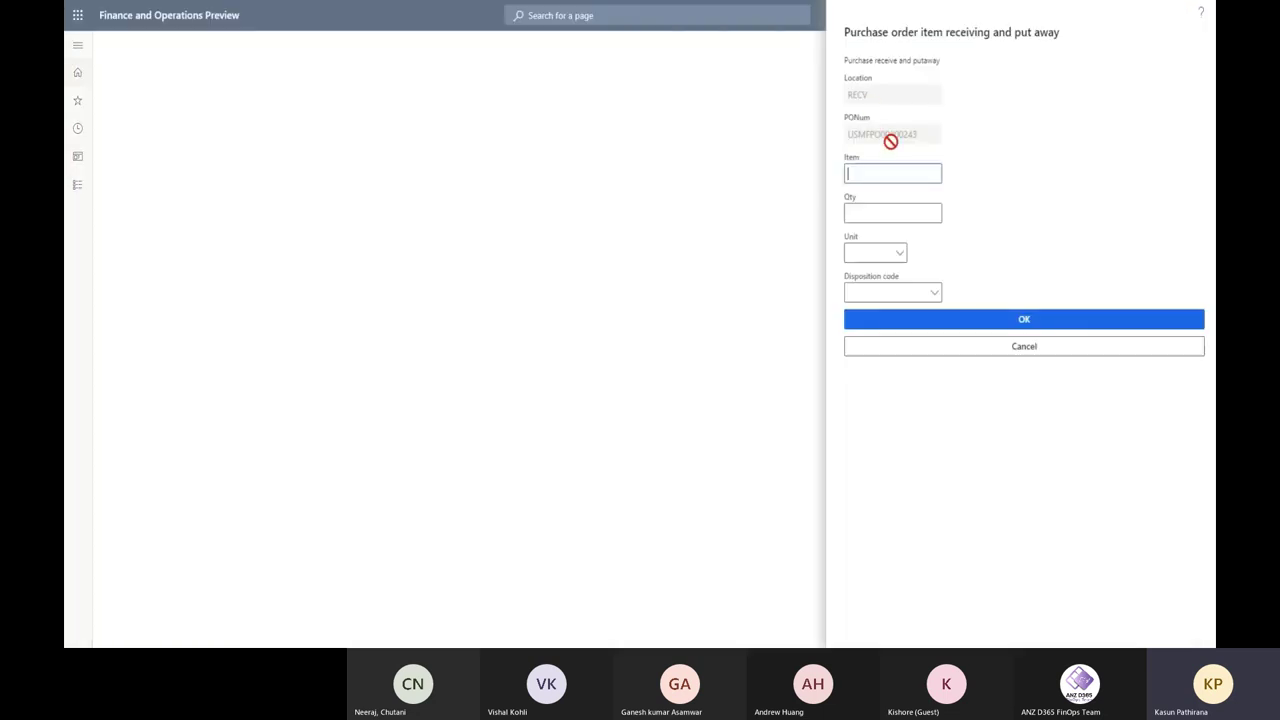
key("ctrl+v")
left_click(889, 269)
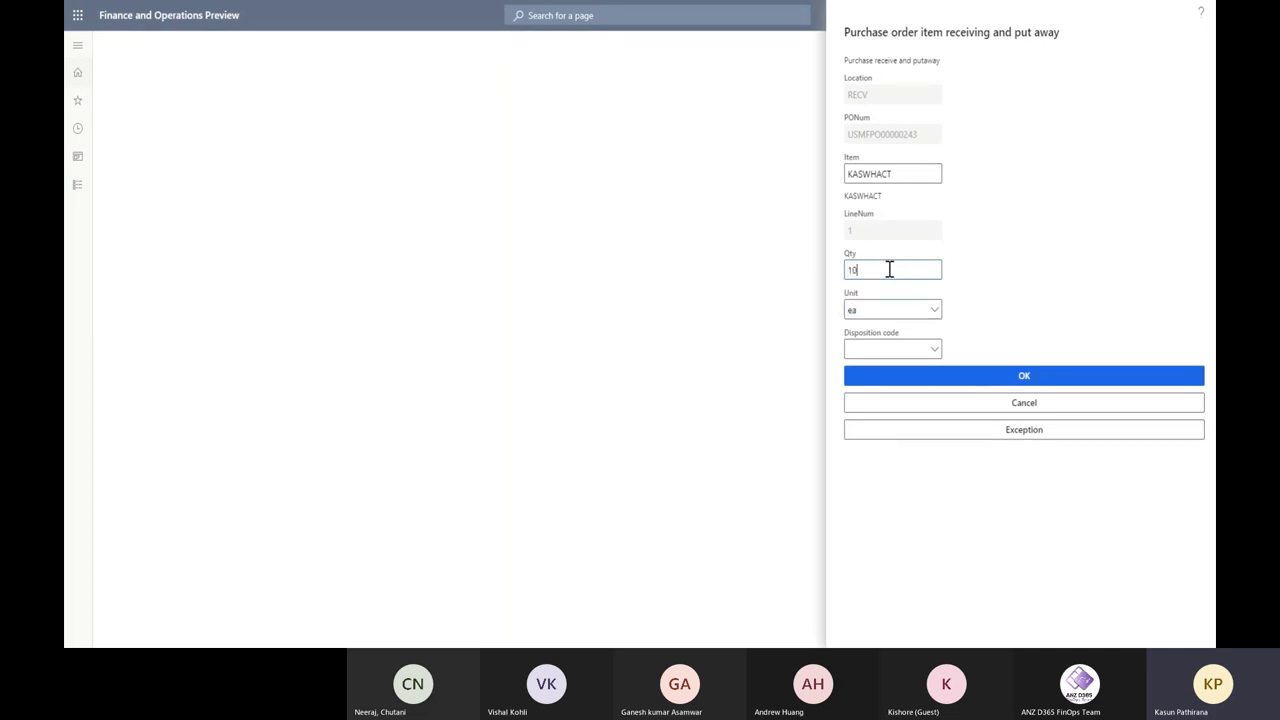
key("shift+Tab")
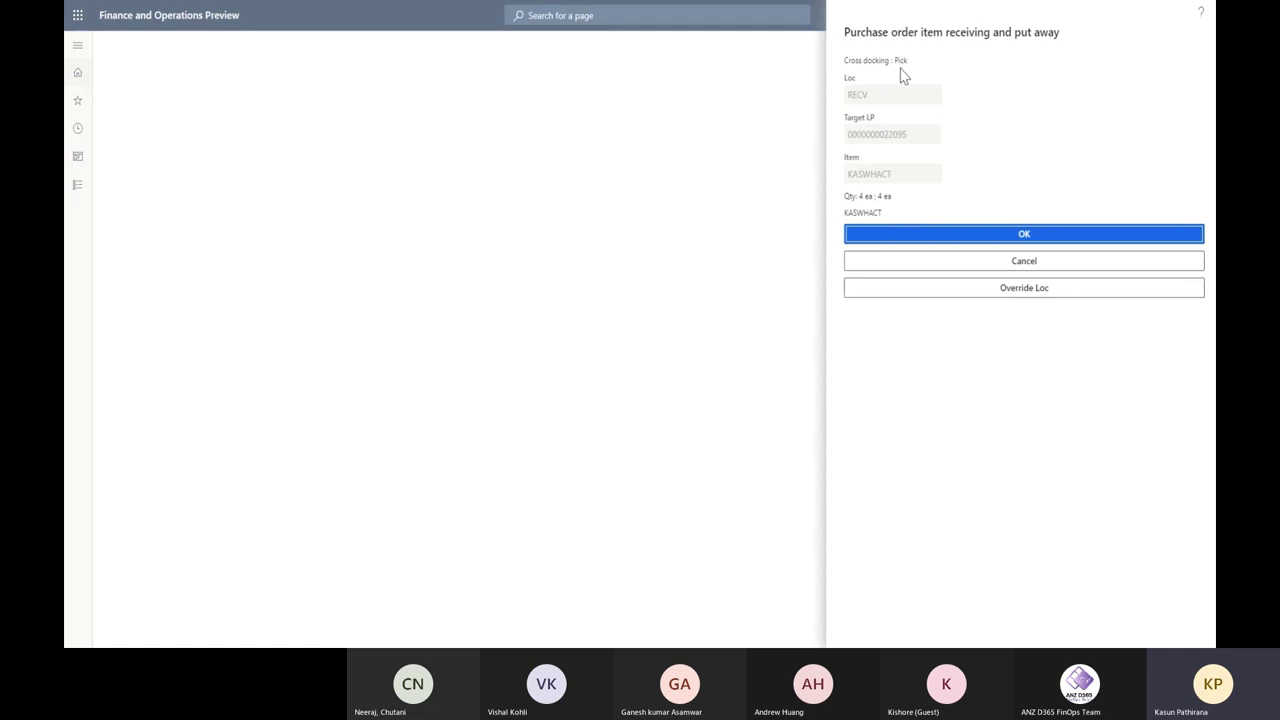
left_click(1028, 240)
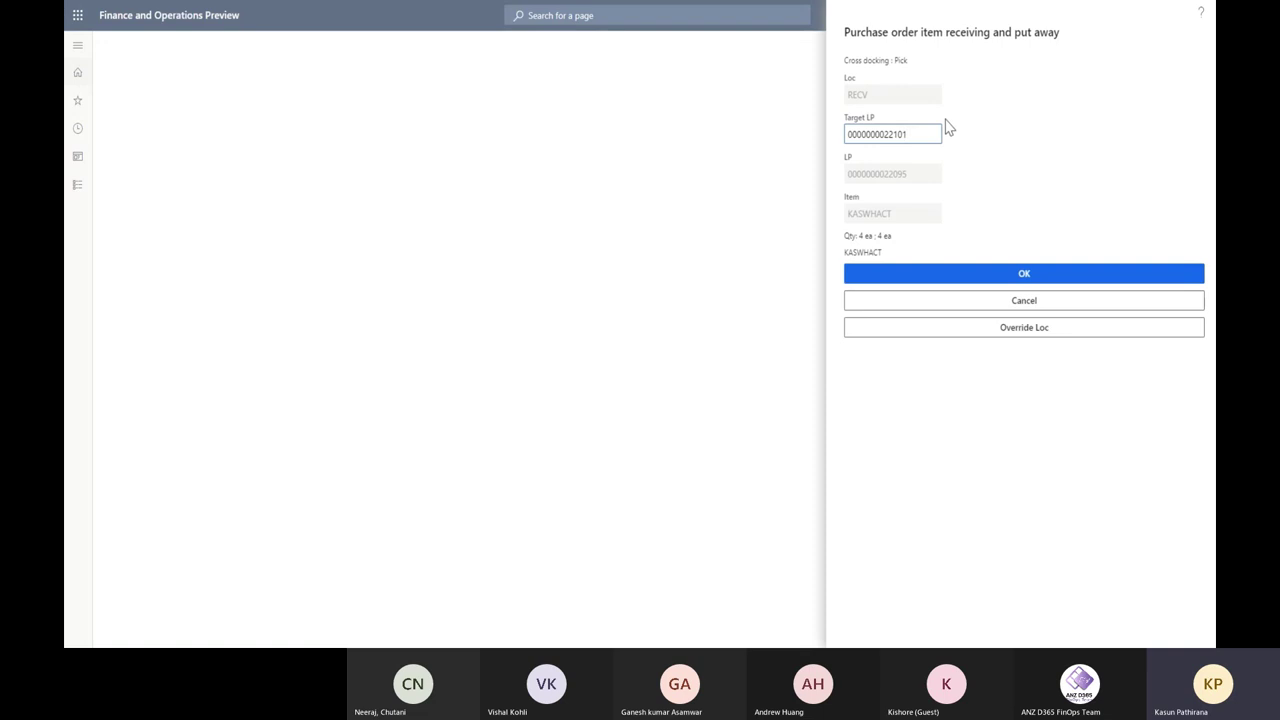
left_click(1025, 275)
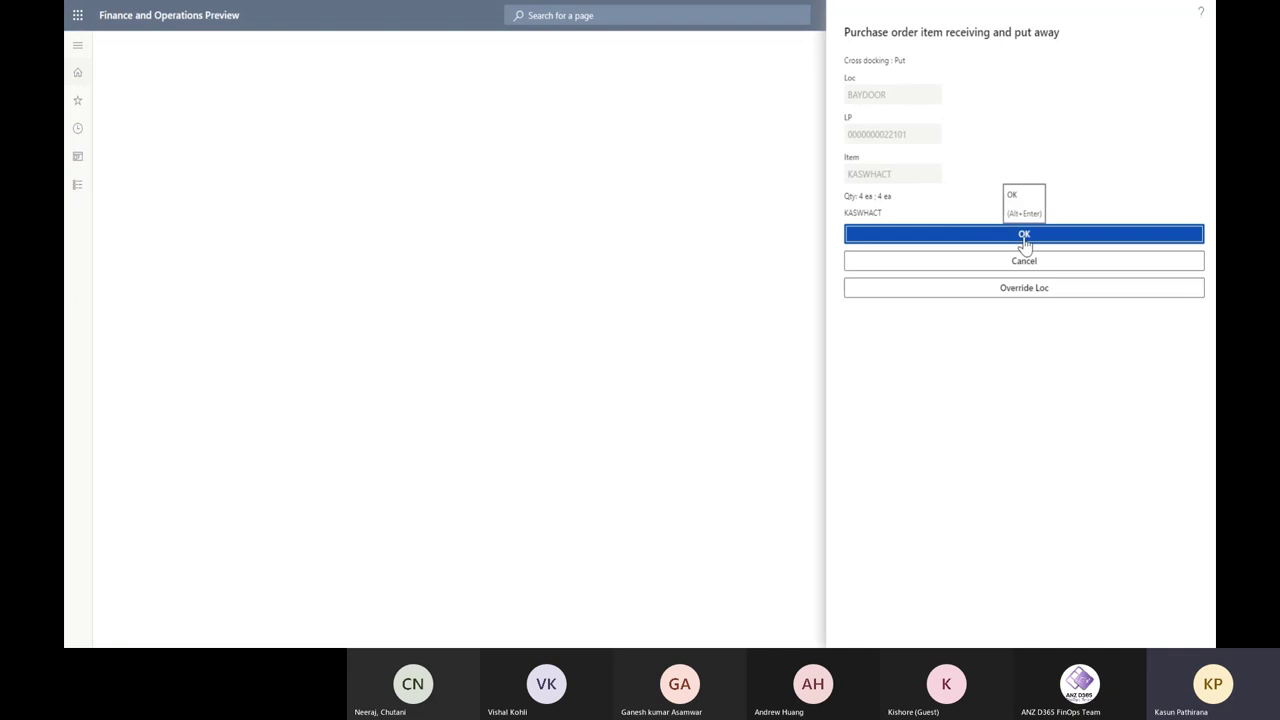
left_click(1025, 238)
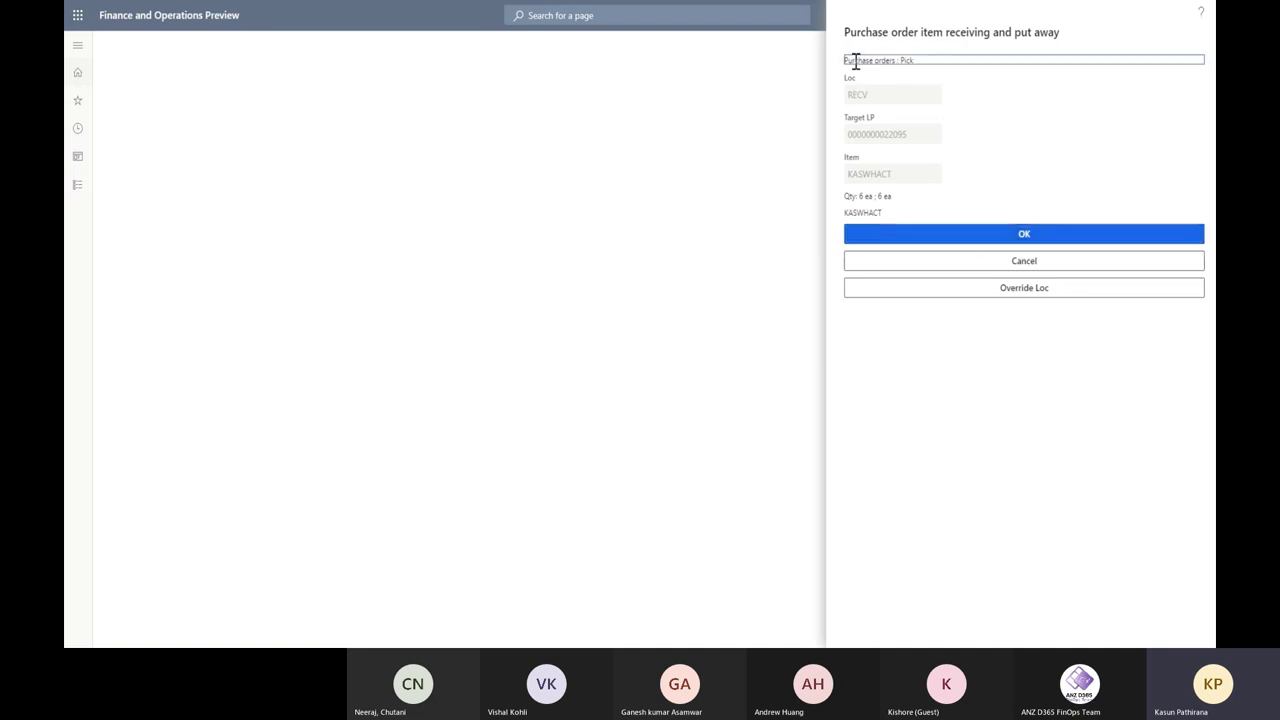
left_click_drag(846, 60, 918, 60)
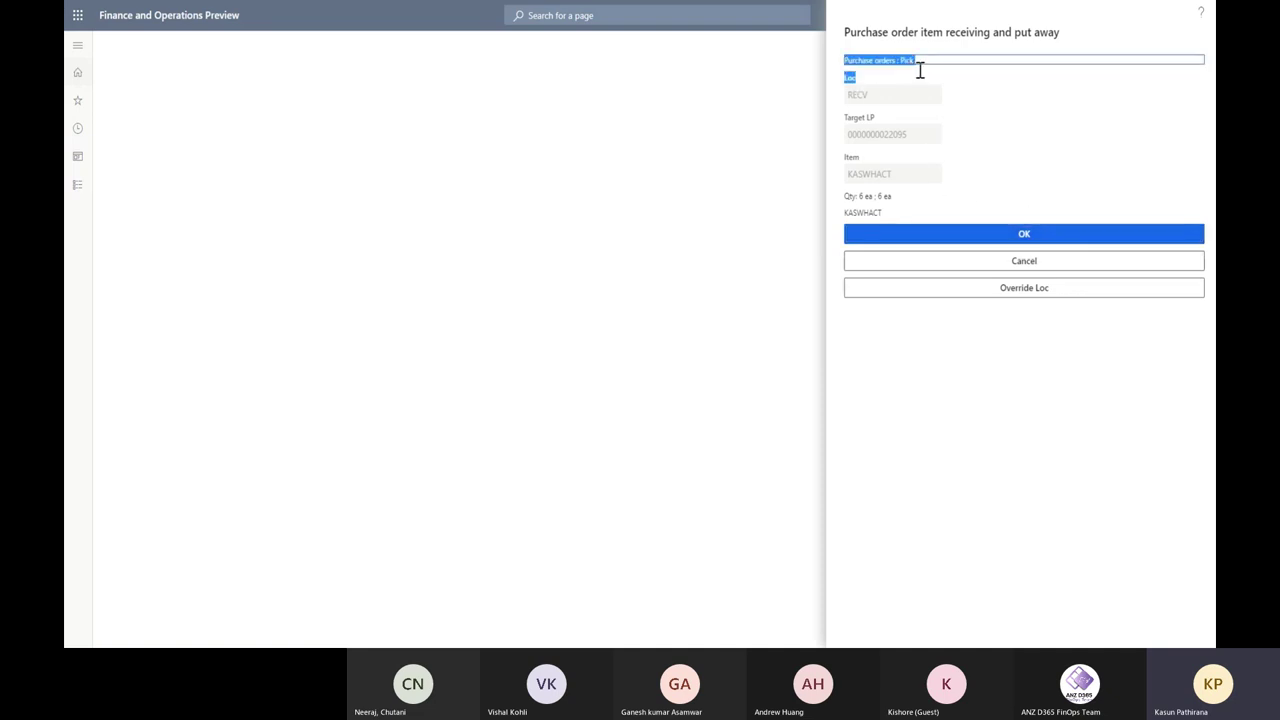
left_click(1001, 236)
left_click(1003, 236)
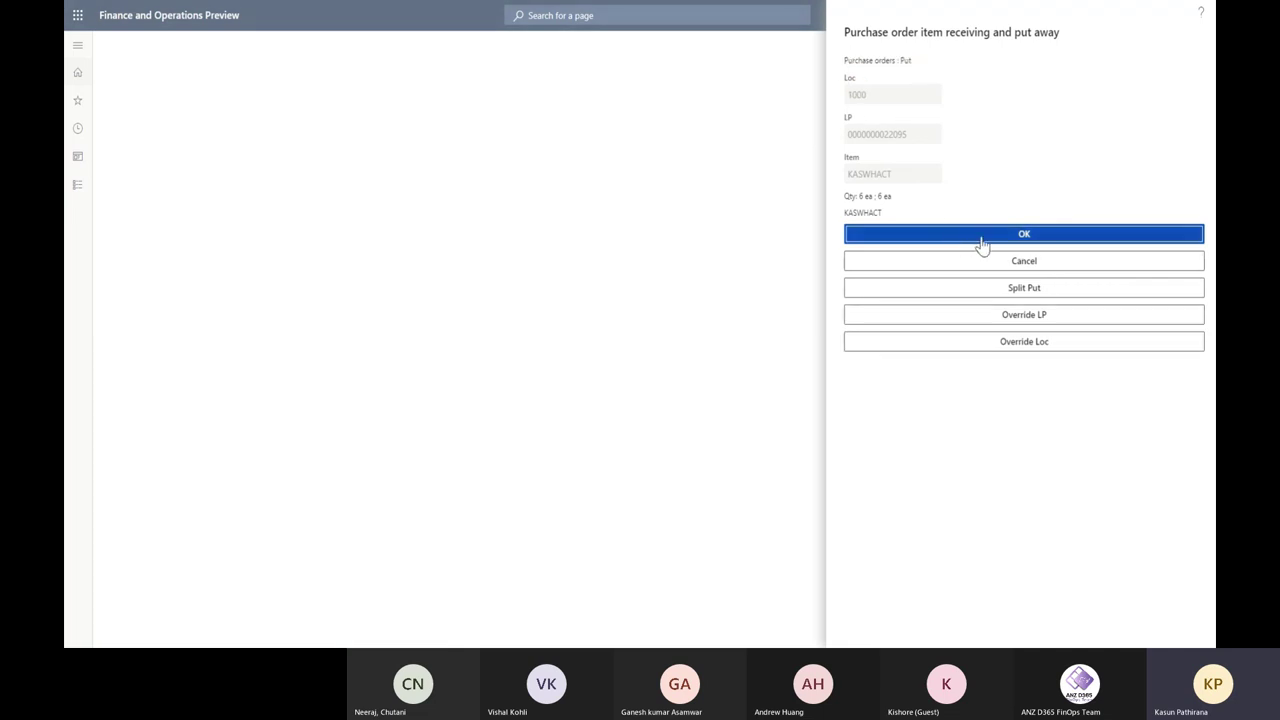
left_click(1034, 238)
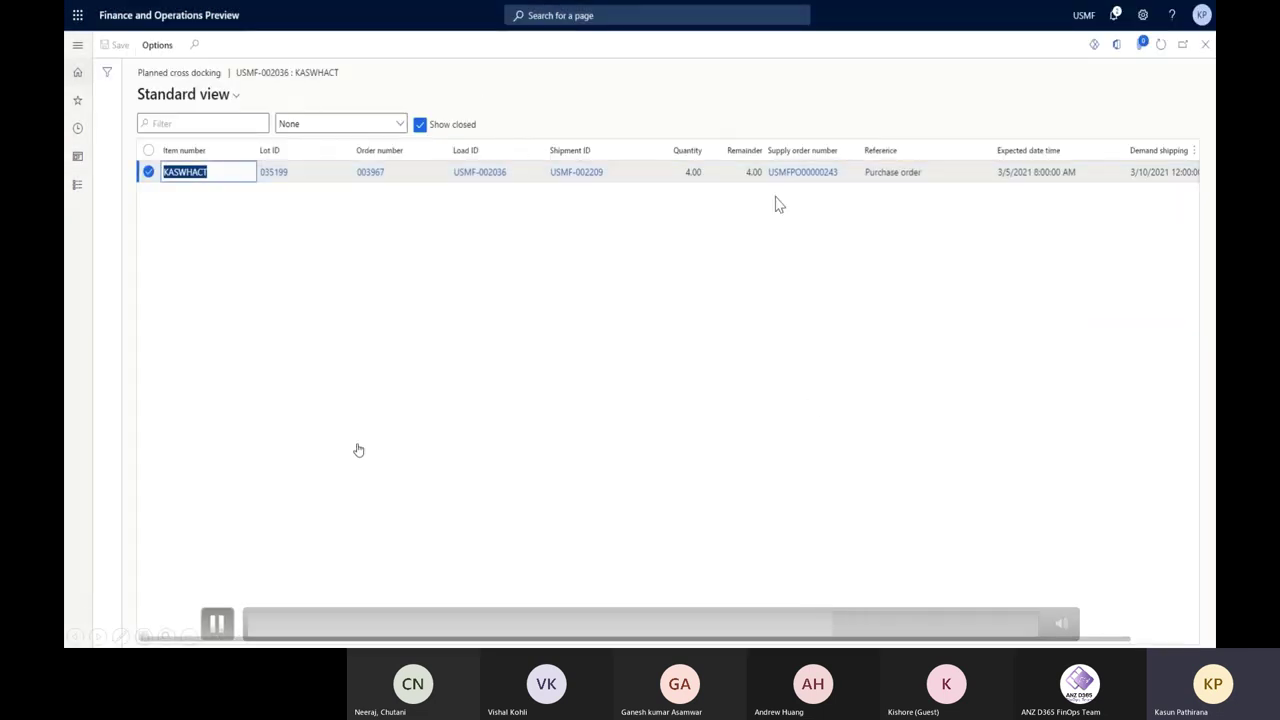
Refresh the planned cross docking and the load details, and examine the load line quantities and the load header's status fields
left_click(1160, 44)
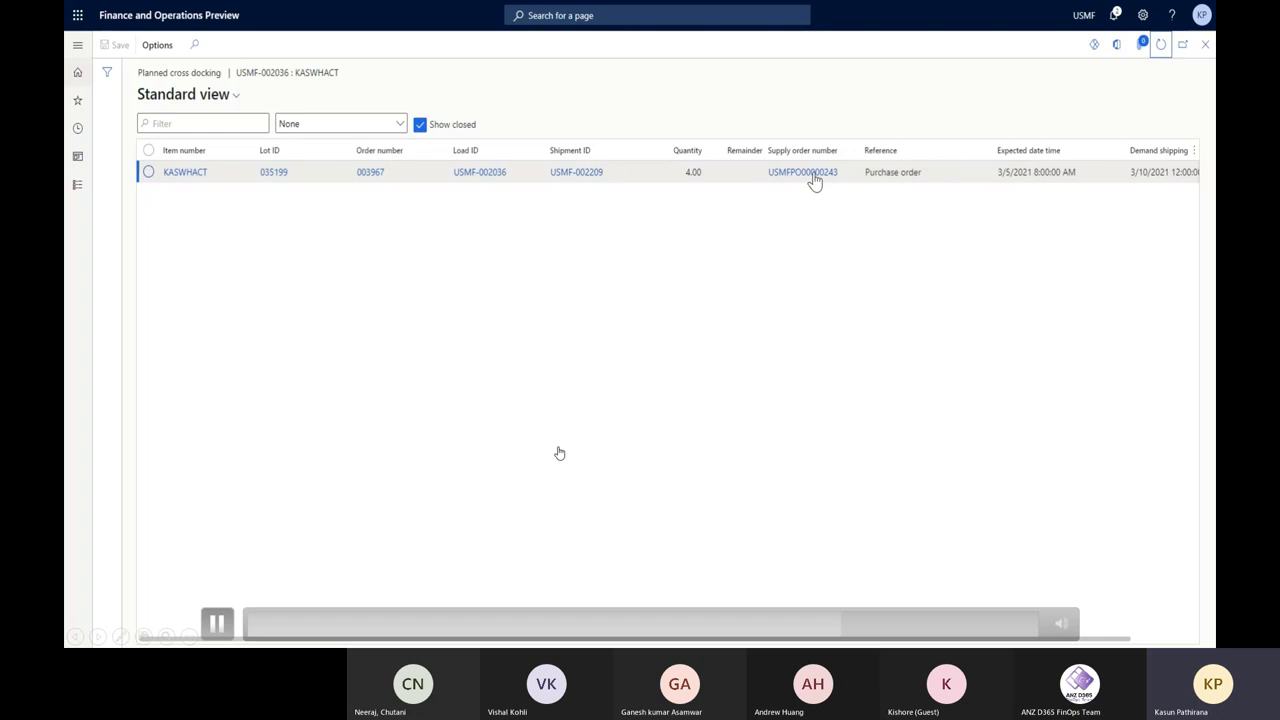
left_click(1205, 44)
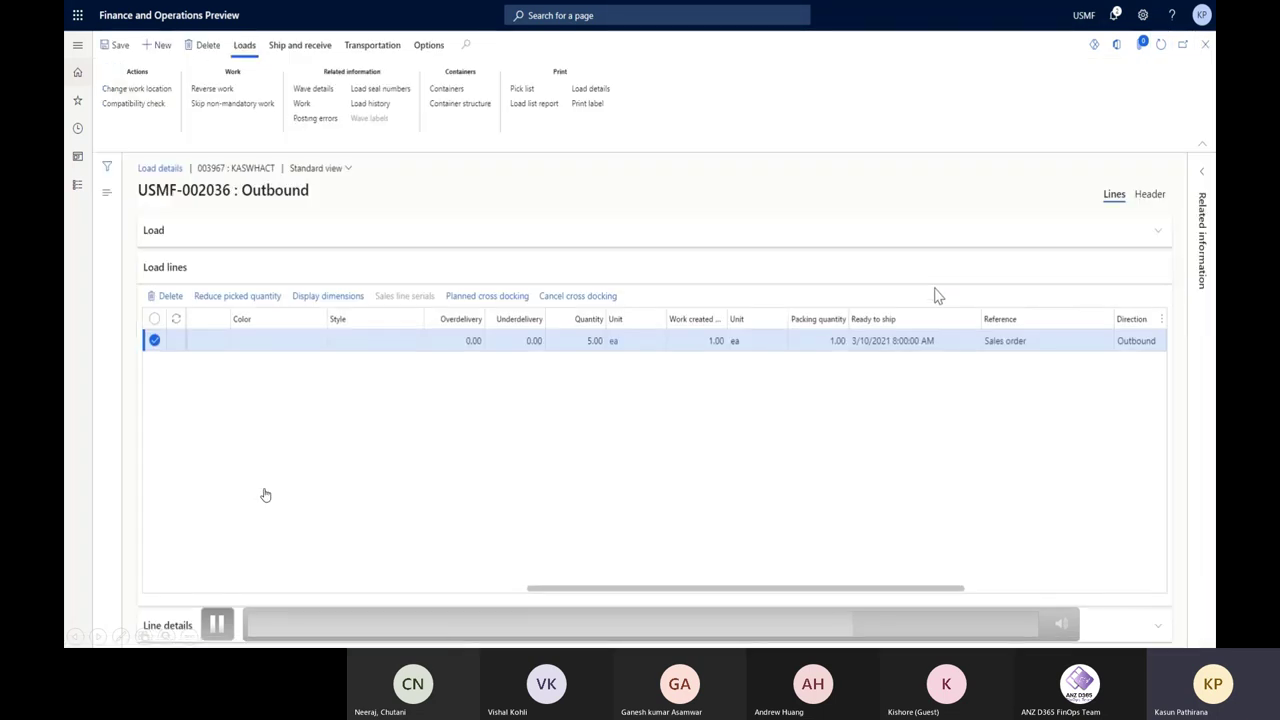
left_click(1161, 45)
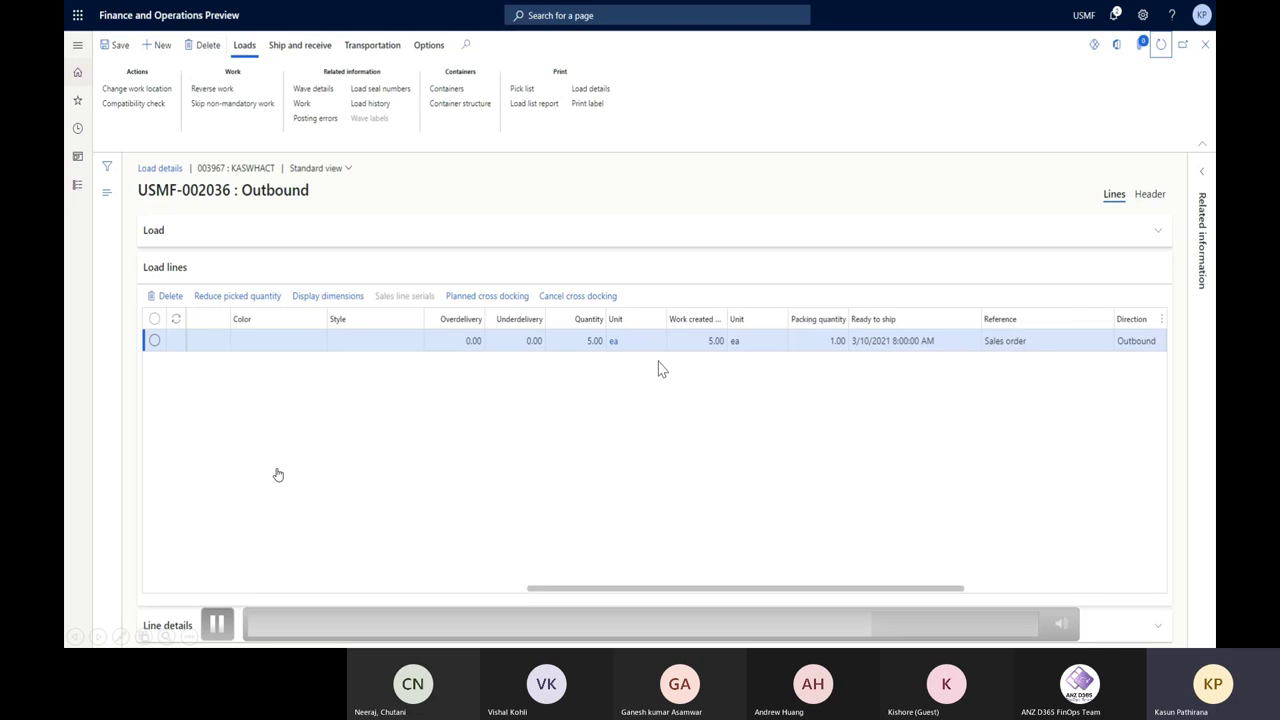
left_click(340, 240)
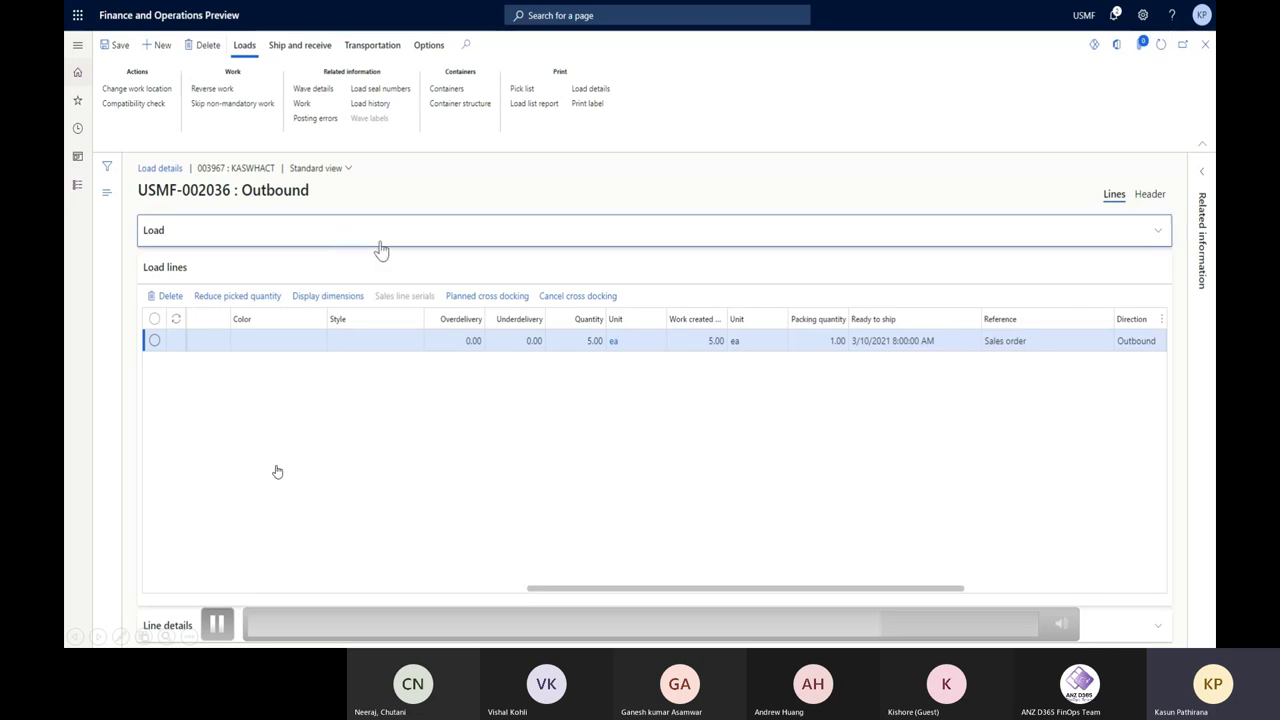
left_click(436, 232)
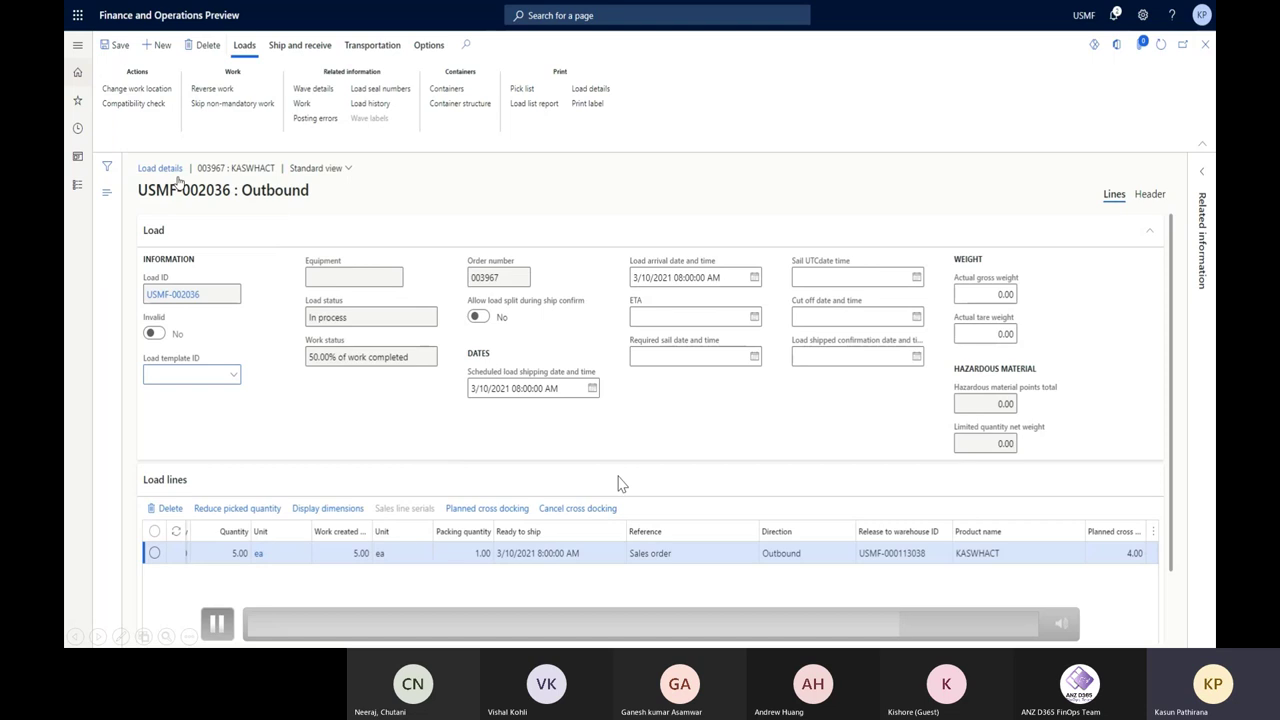
Try to confirm the outbound shipment for load USMF-002036
scroll(1075, 478, "down", 1)
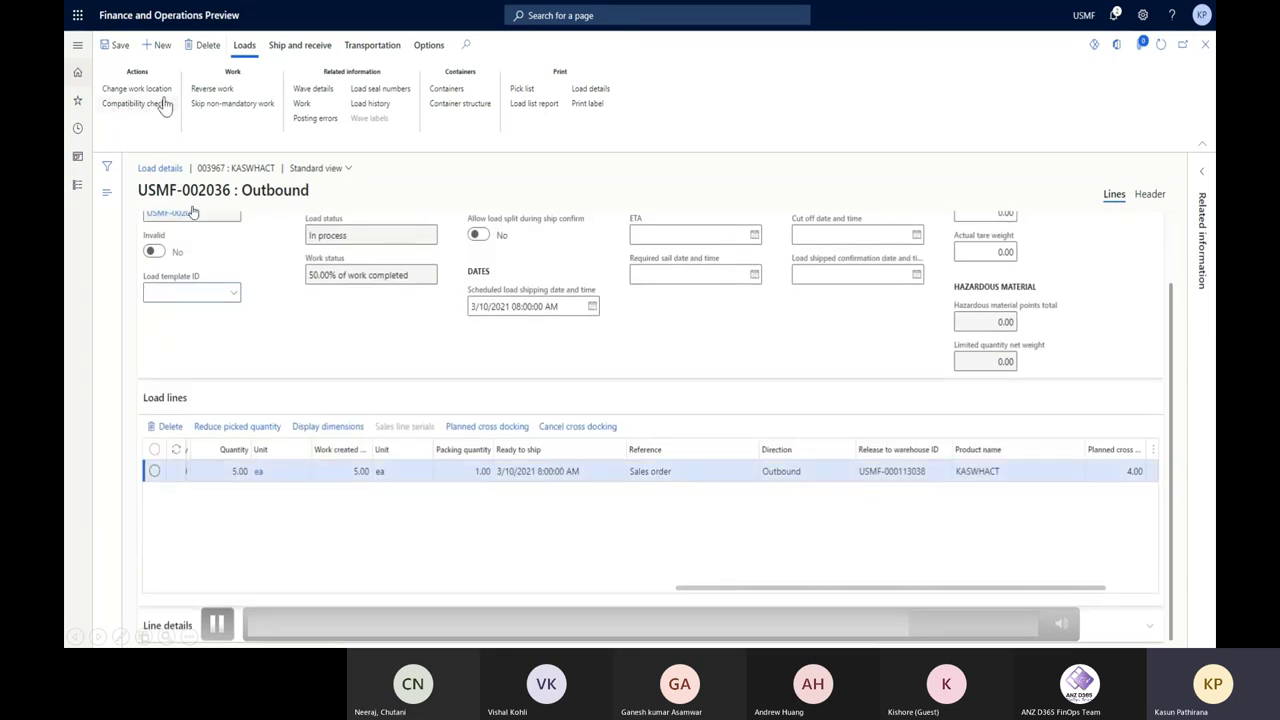
left_click(288, 60)
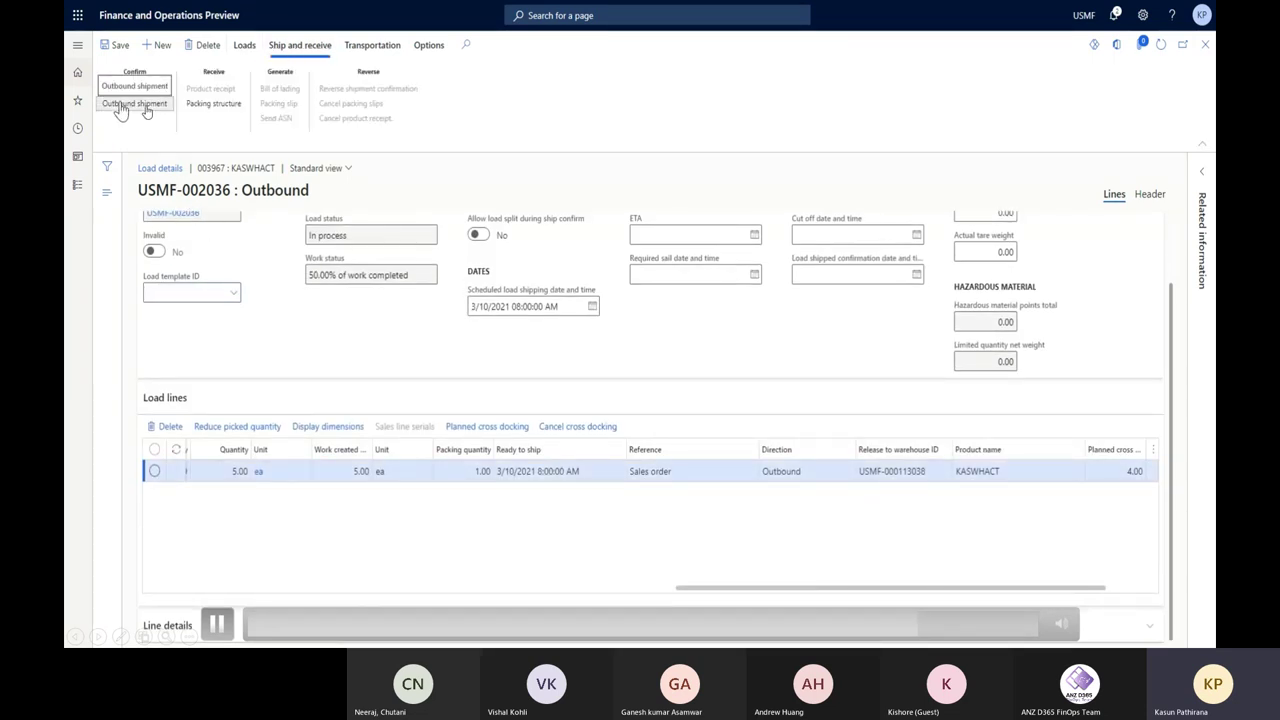
left_click(150, 108)
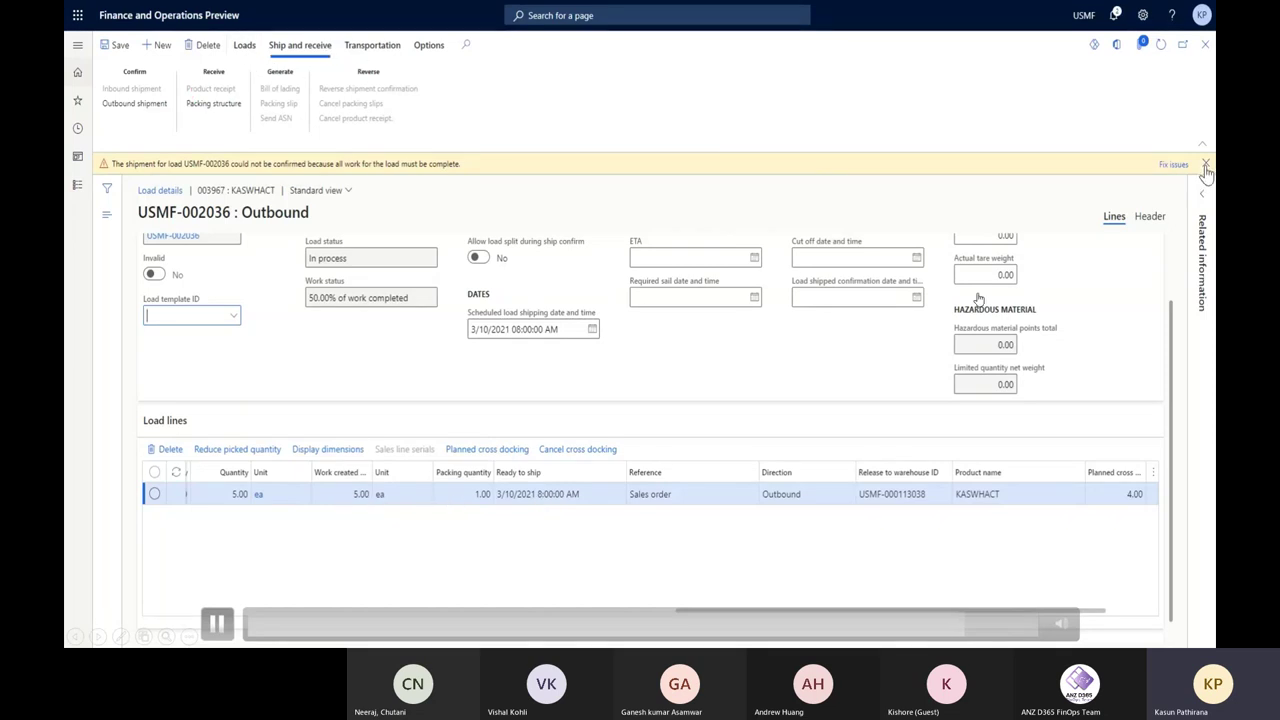
Open the work linked to load USMF-002036 and examine the status of the sales order and cross docking work
left_click(344, 47)
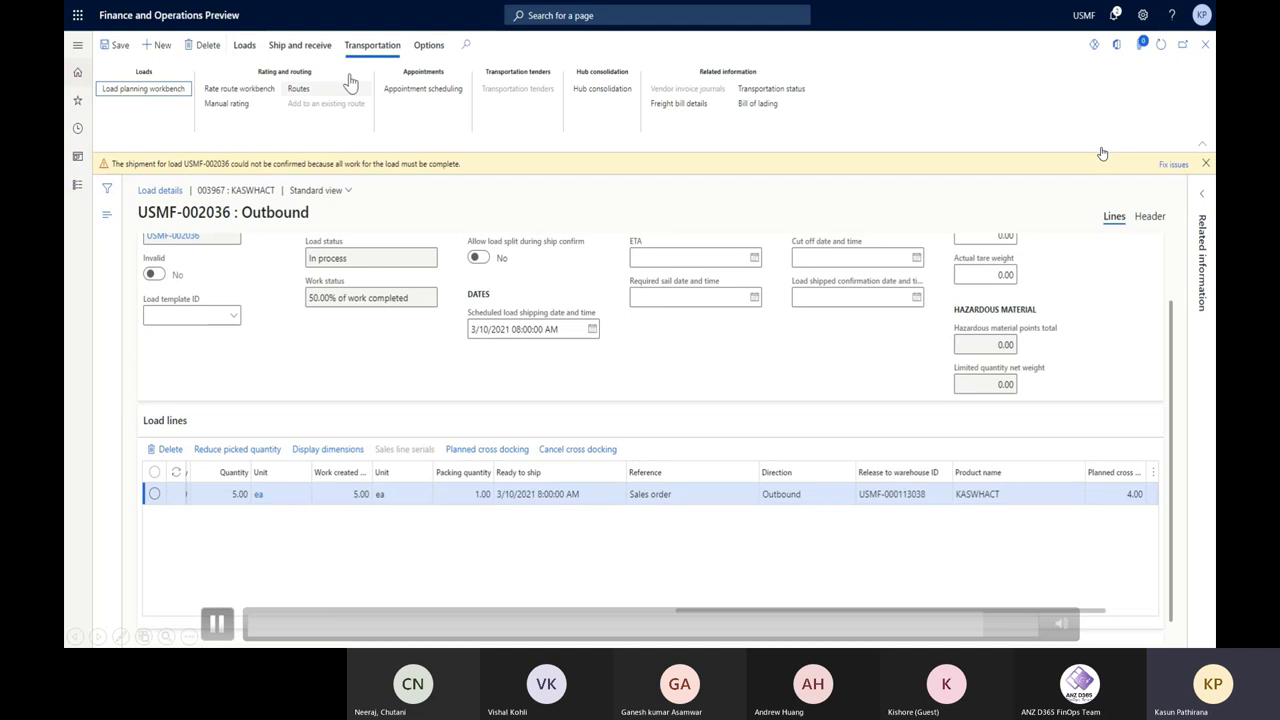
left_click(300, 47)
left_click(246, 48)
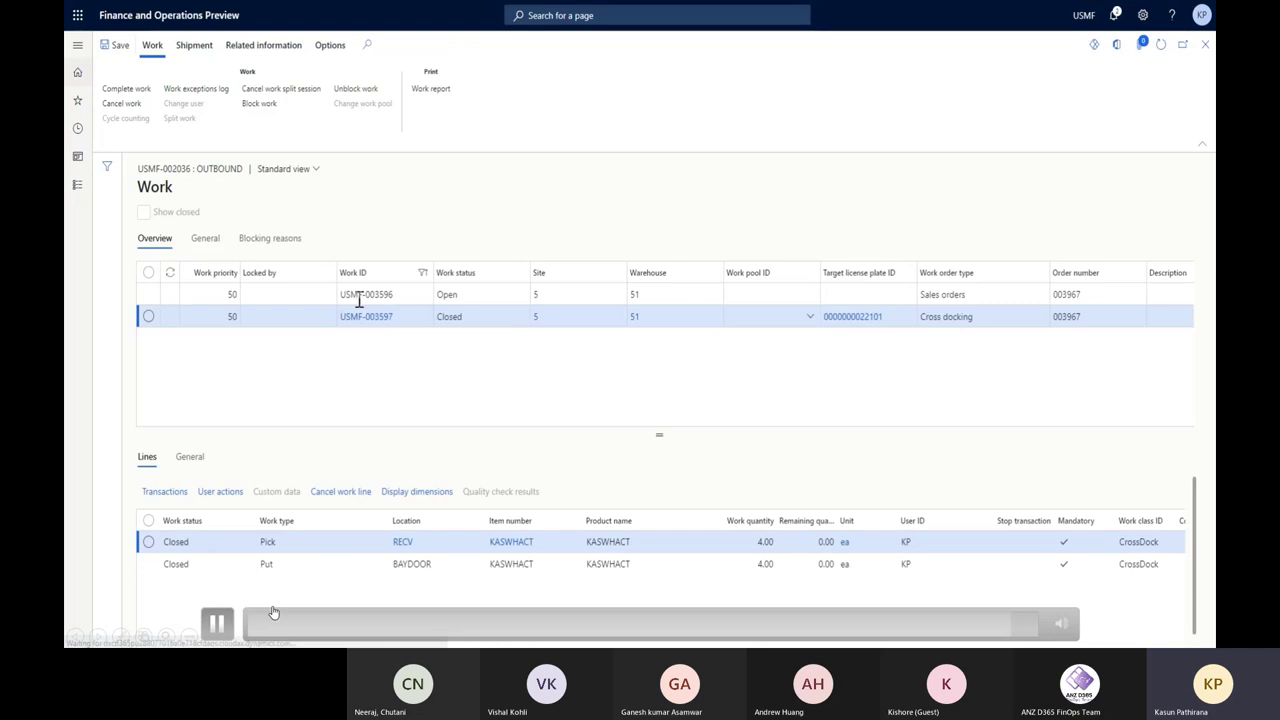
left_click(217, 624)
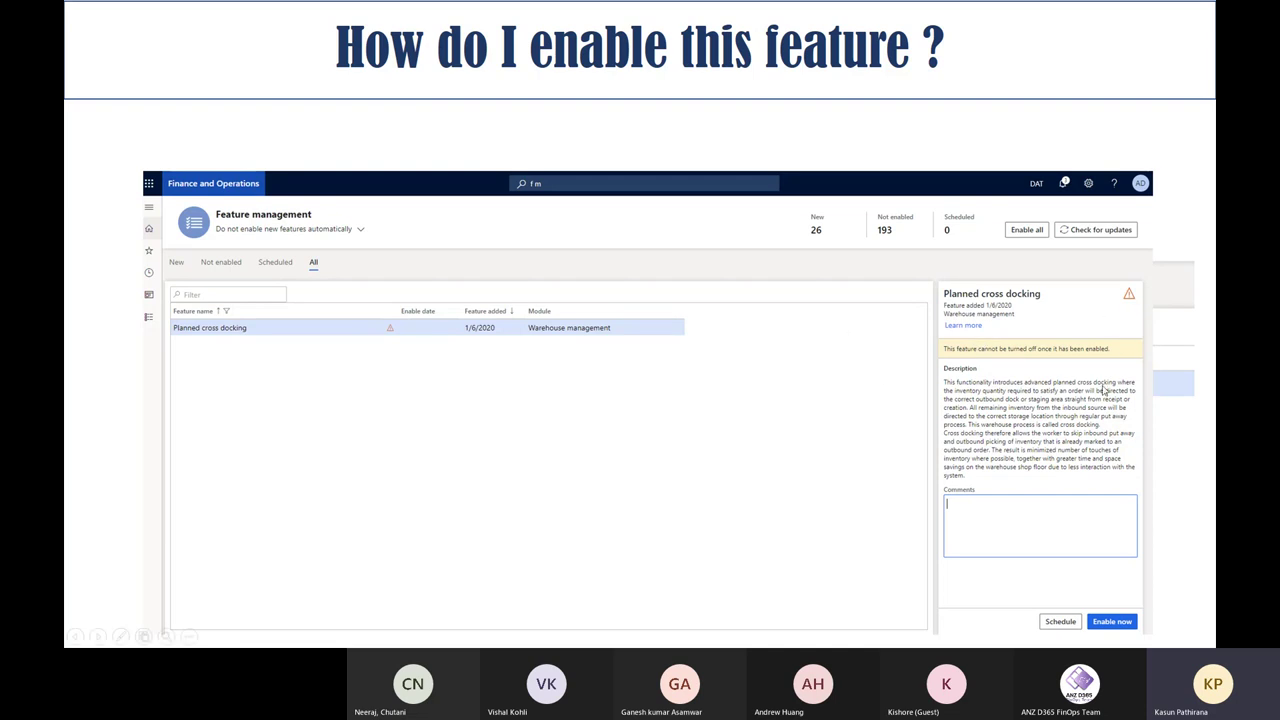
left_click(1115, 349)
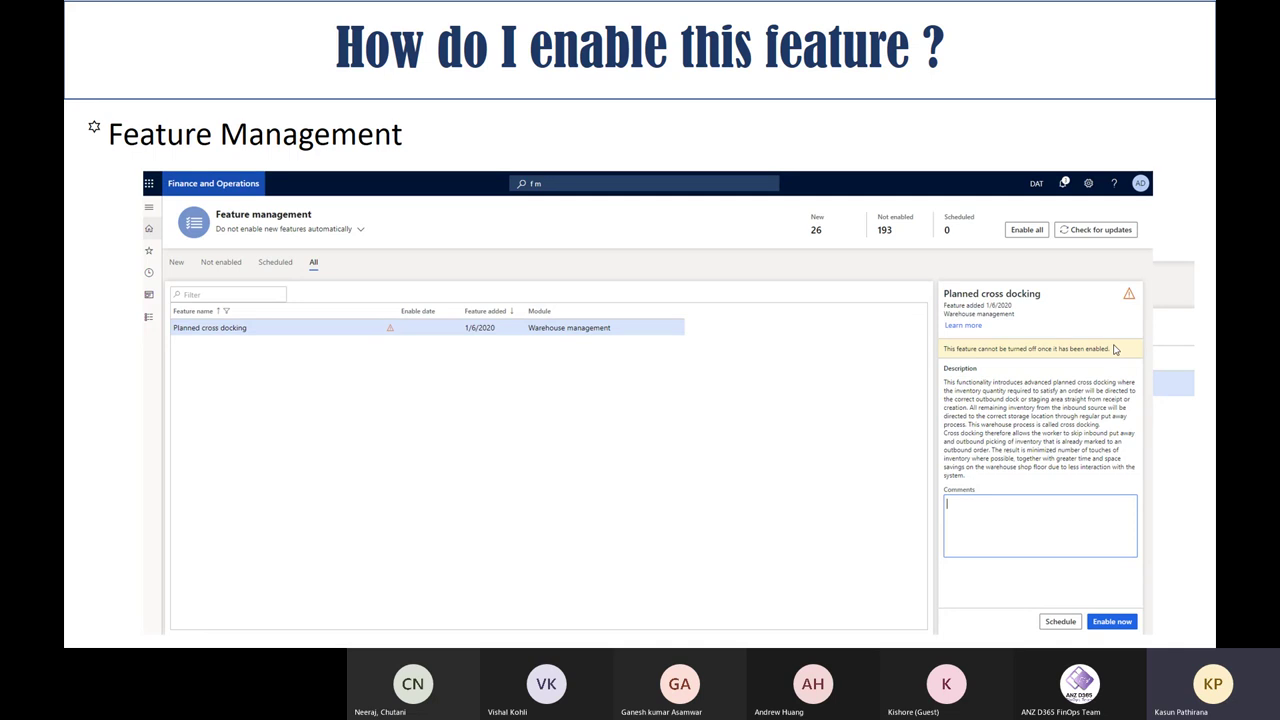
left_click(1115, 349)
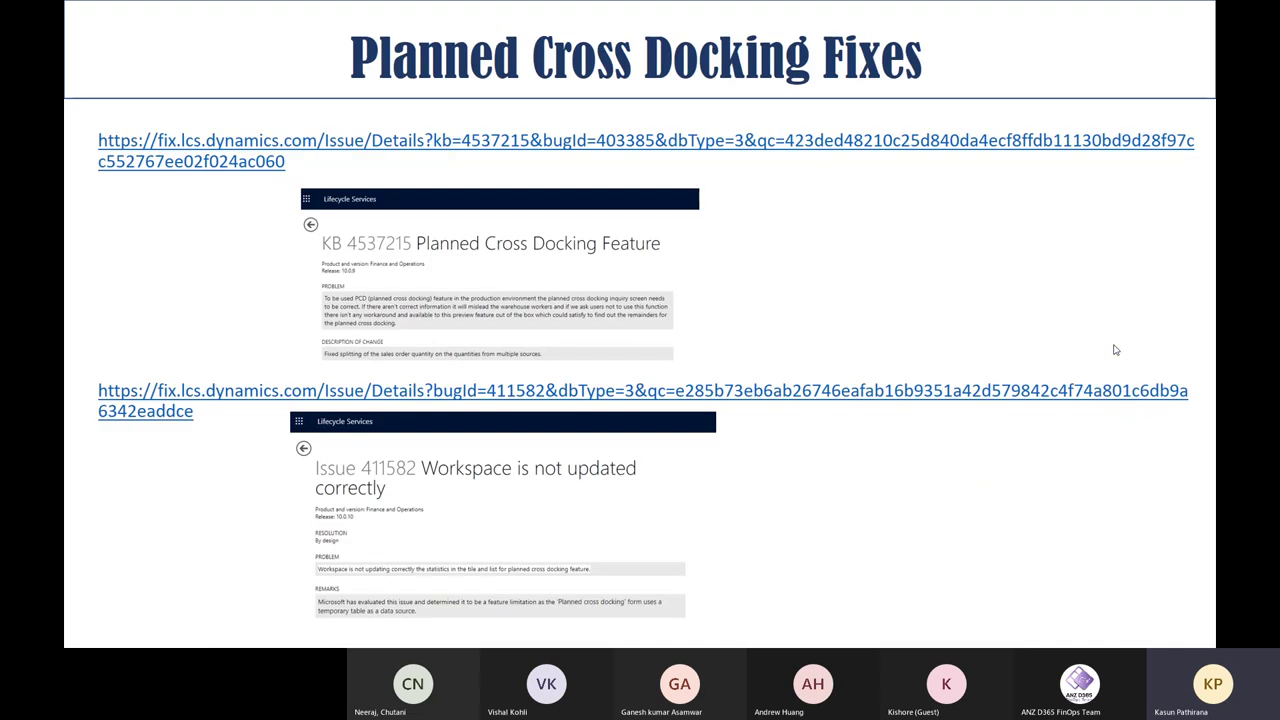
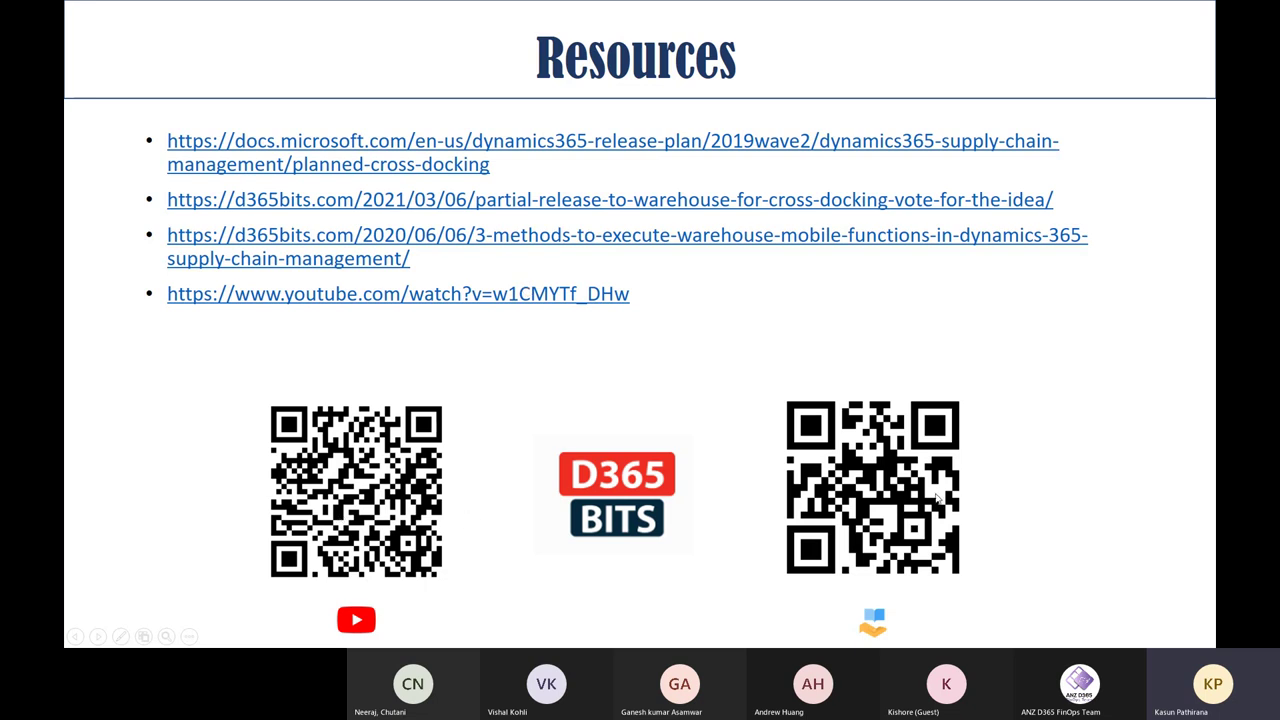
left_click(451, 515)
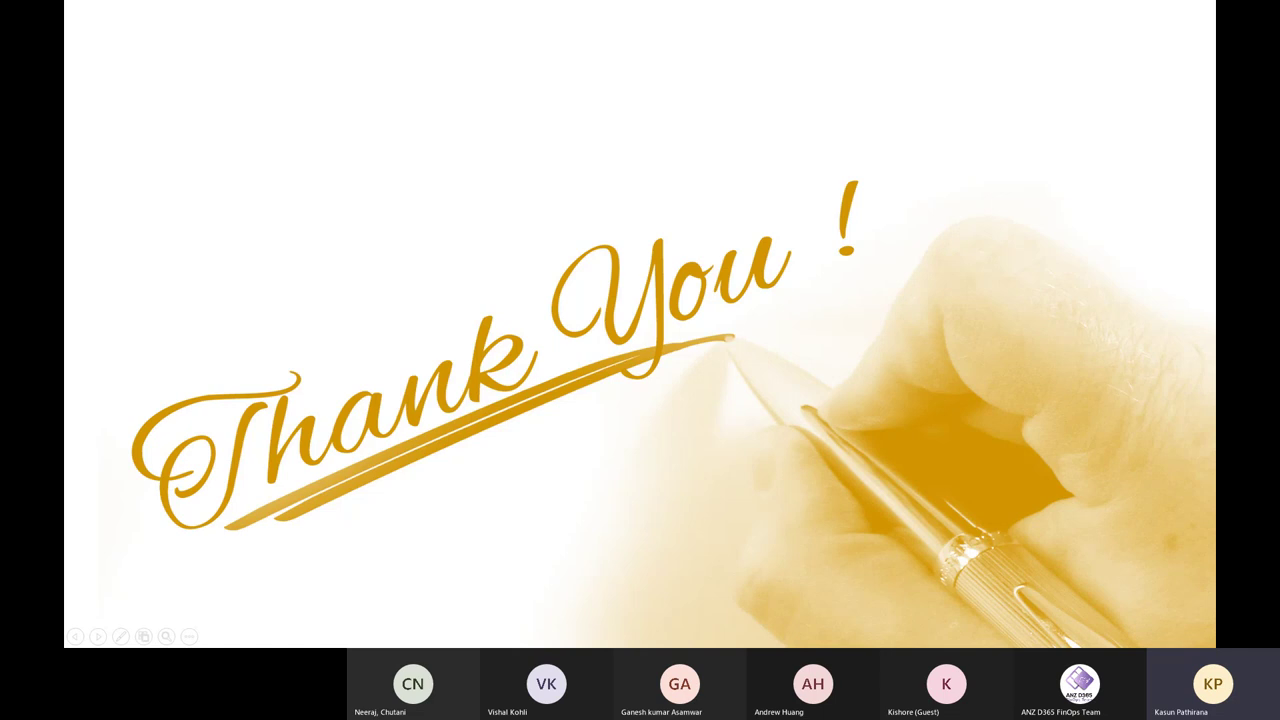
Switch to the browser and restart the expired Finance and Operations session by loading the environment's base address without its page parameters
key("alt+Tab")
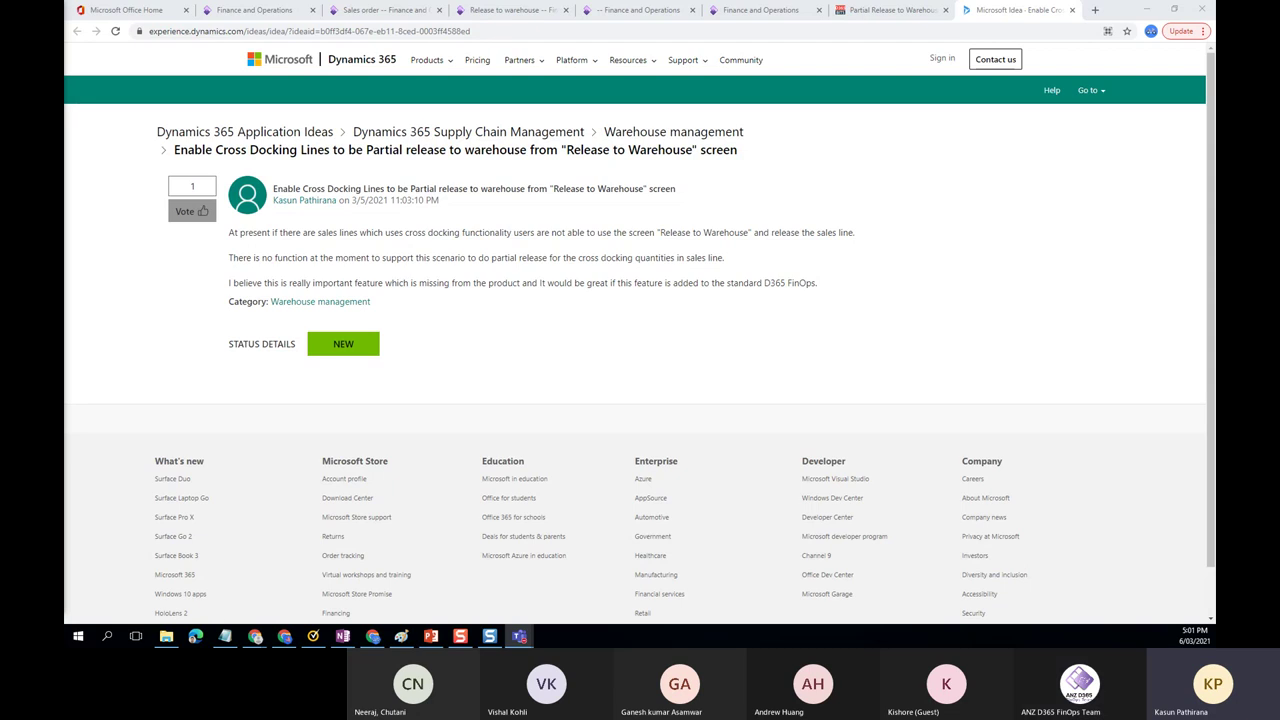
left_click(658, 12)
left_click(490, 10)
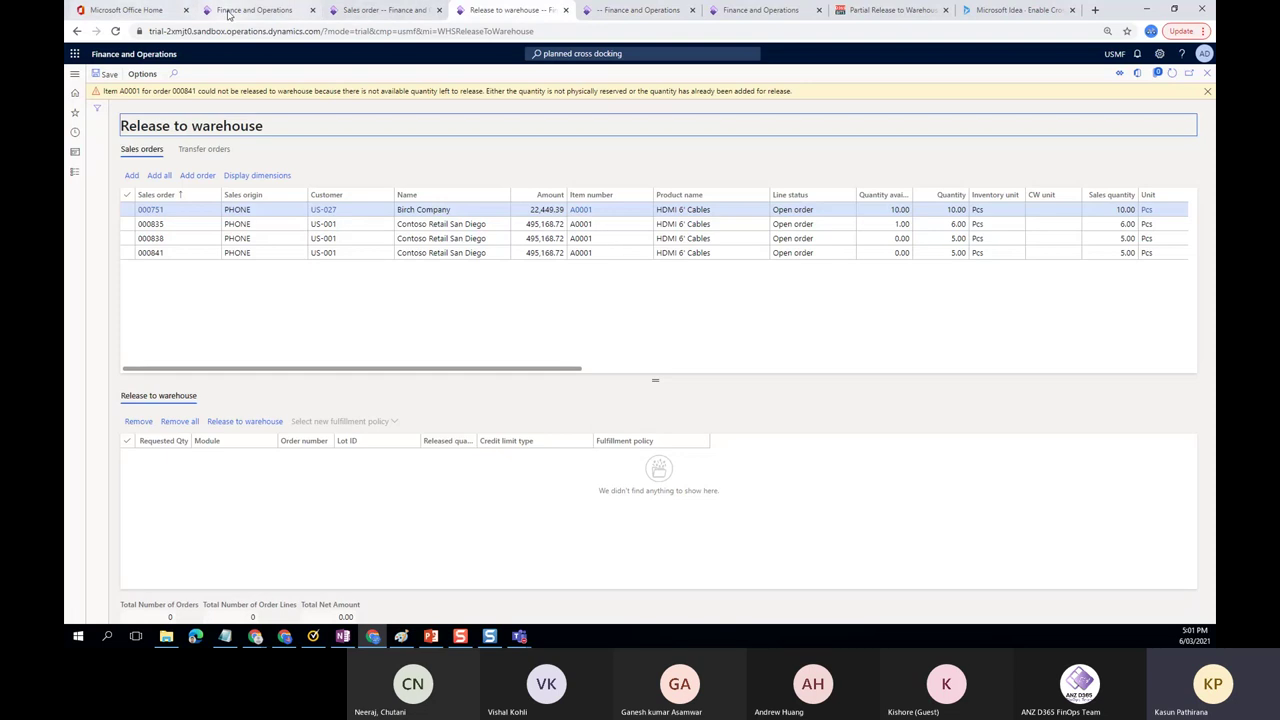
left_click(228, 10)
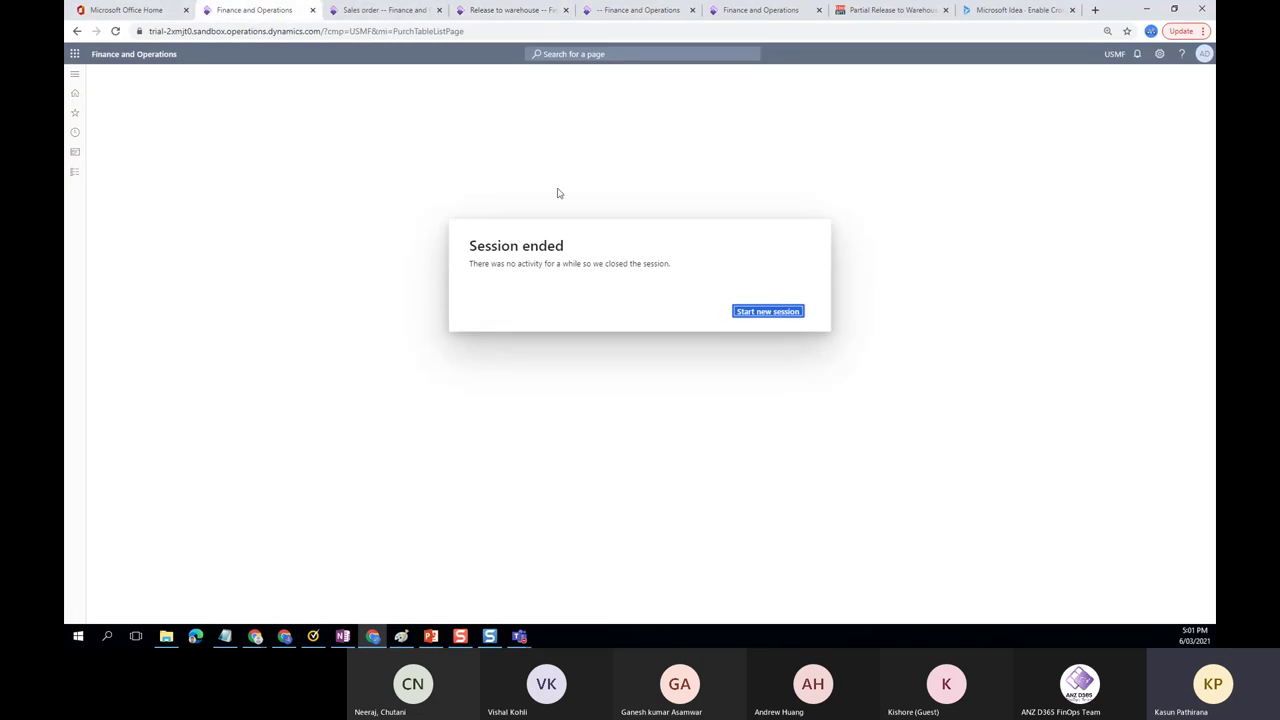
left_click(474, 27)
left_click(480, 31)
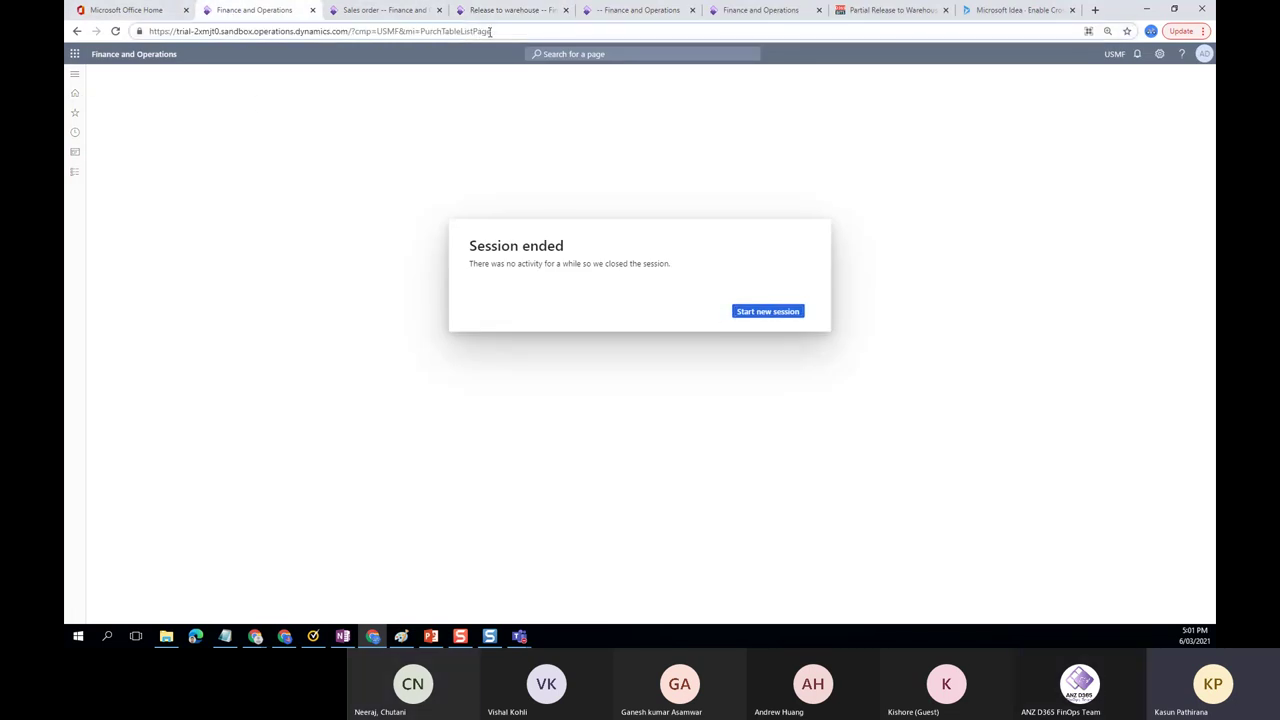
left_click_drag(491, 31, 352, 31)
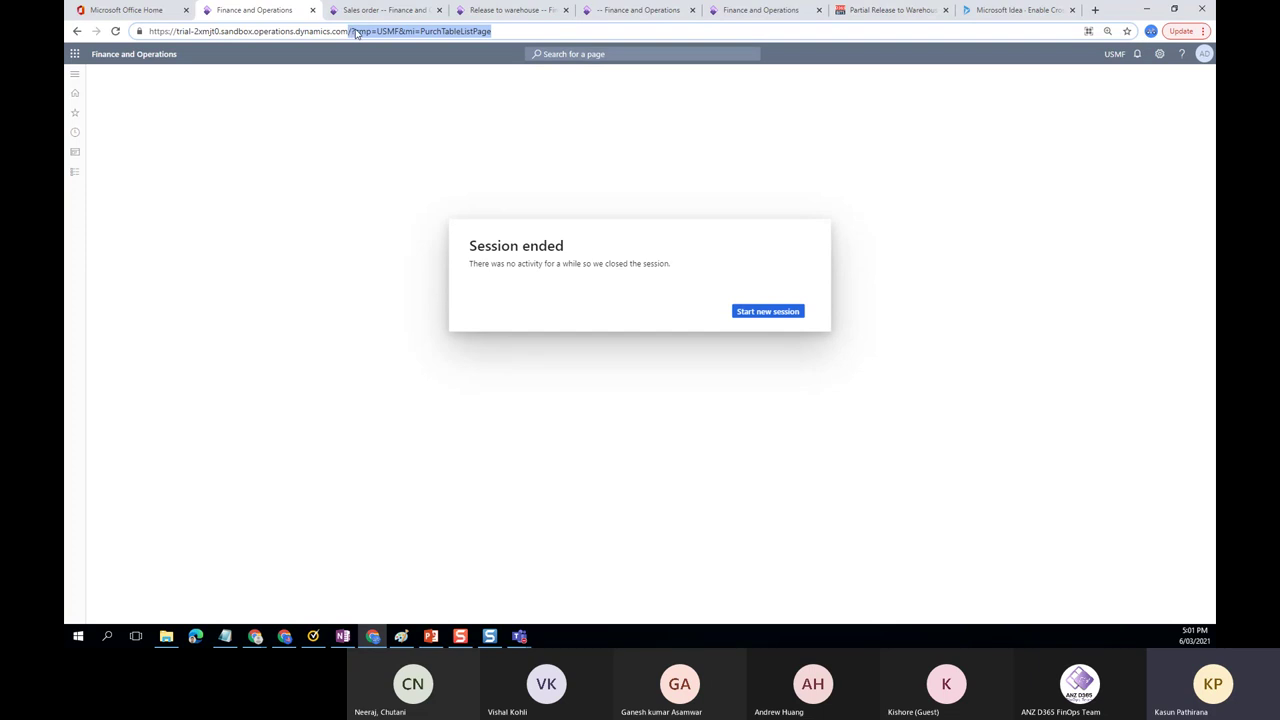
key("BackSpace")
key("Return")
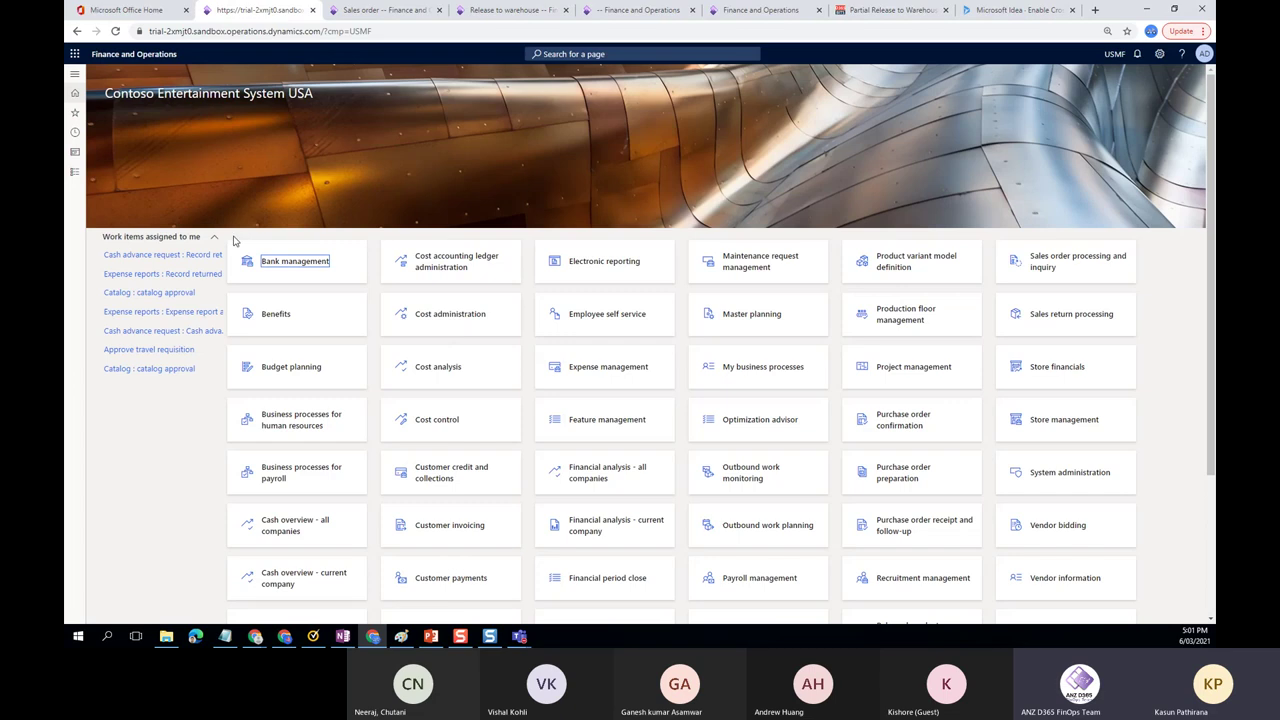
Open the favorite cross docking templates page and view the demand requirements options for template 51
left_click(74, 74)
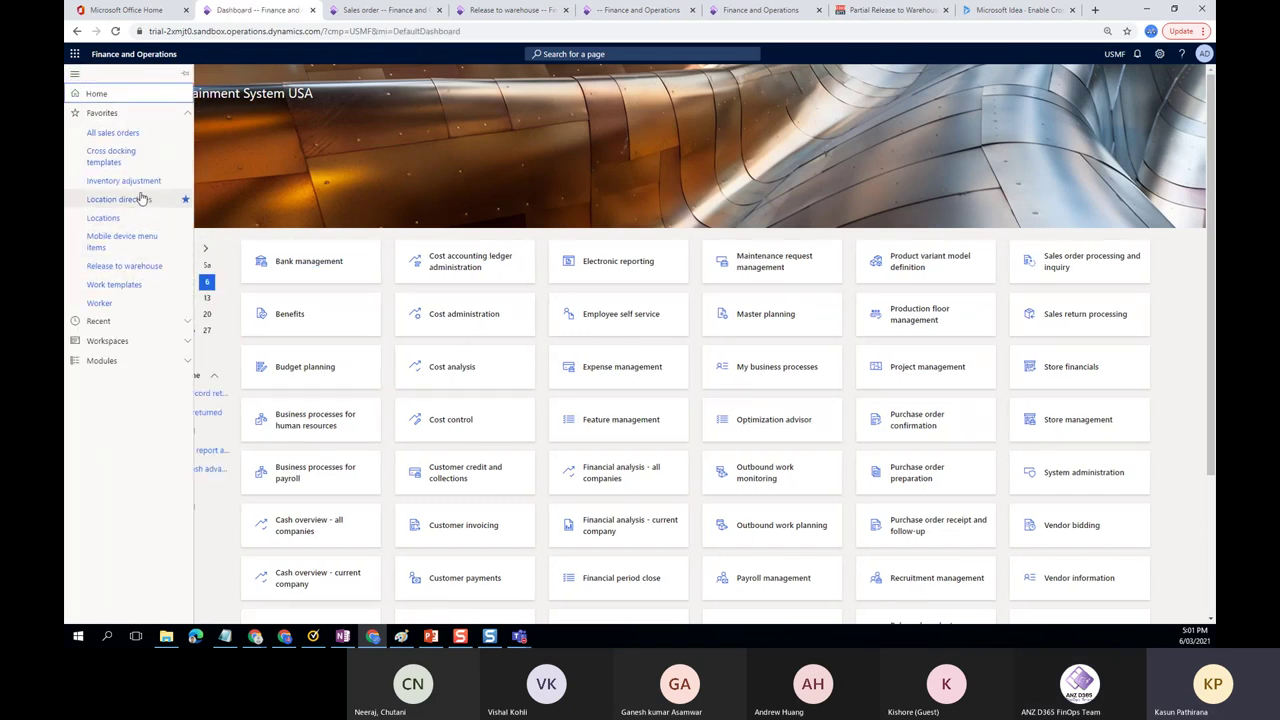
left_click(135, 155)
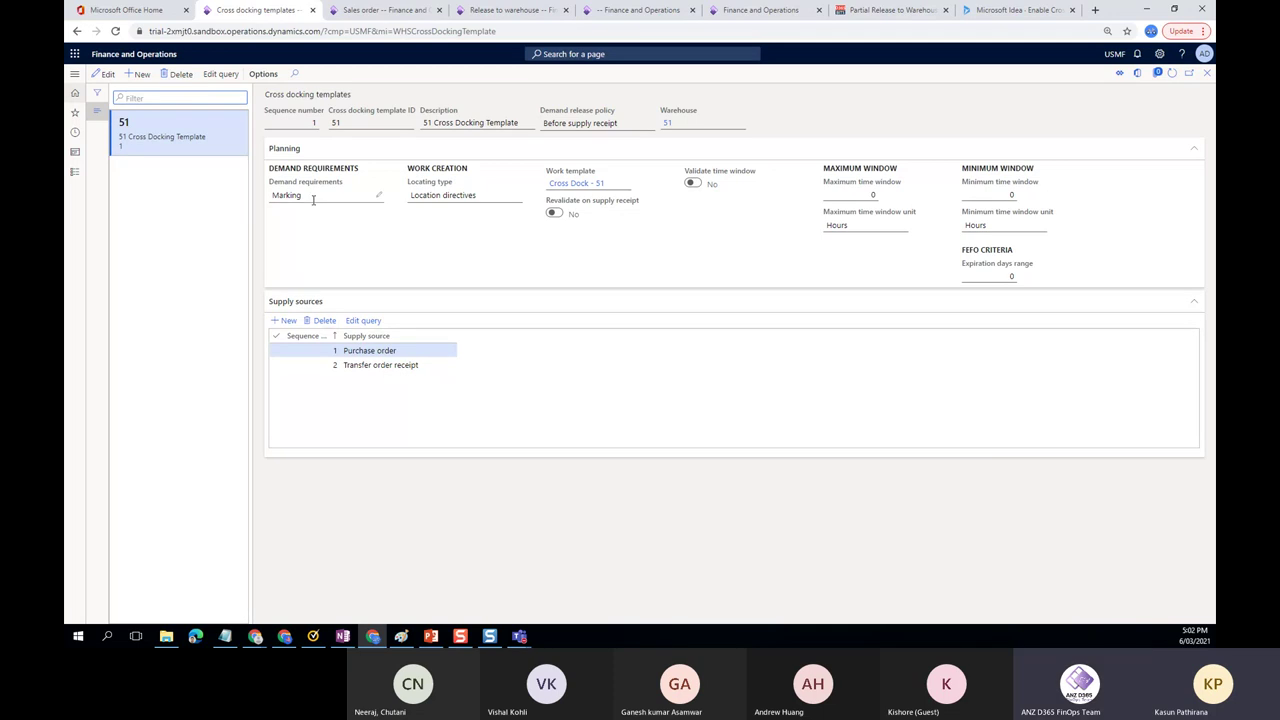
left_click(380, 197)
left_click(377, 194)
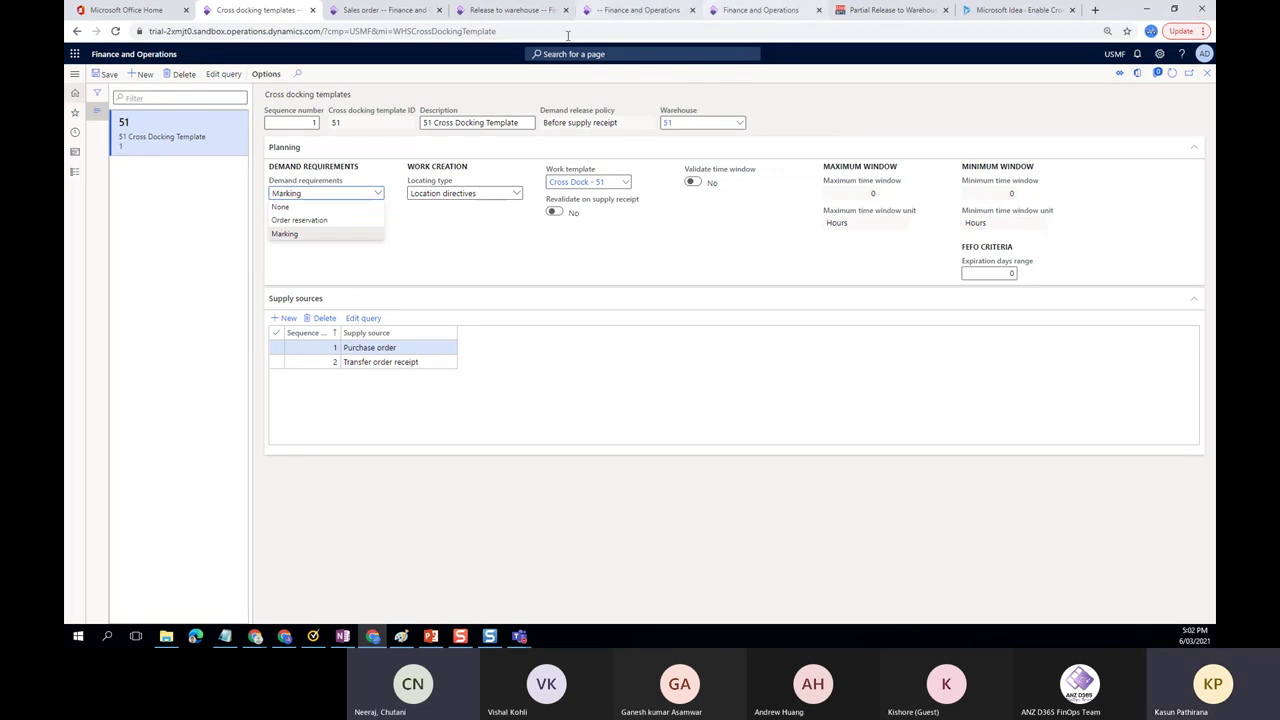
Return to the Release to warehouse page with the list of open sales orders
left_click(512, 12)
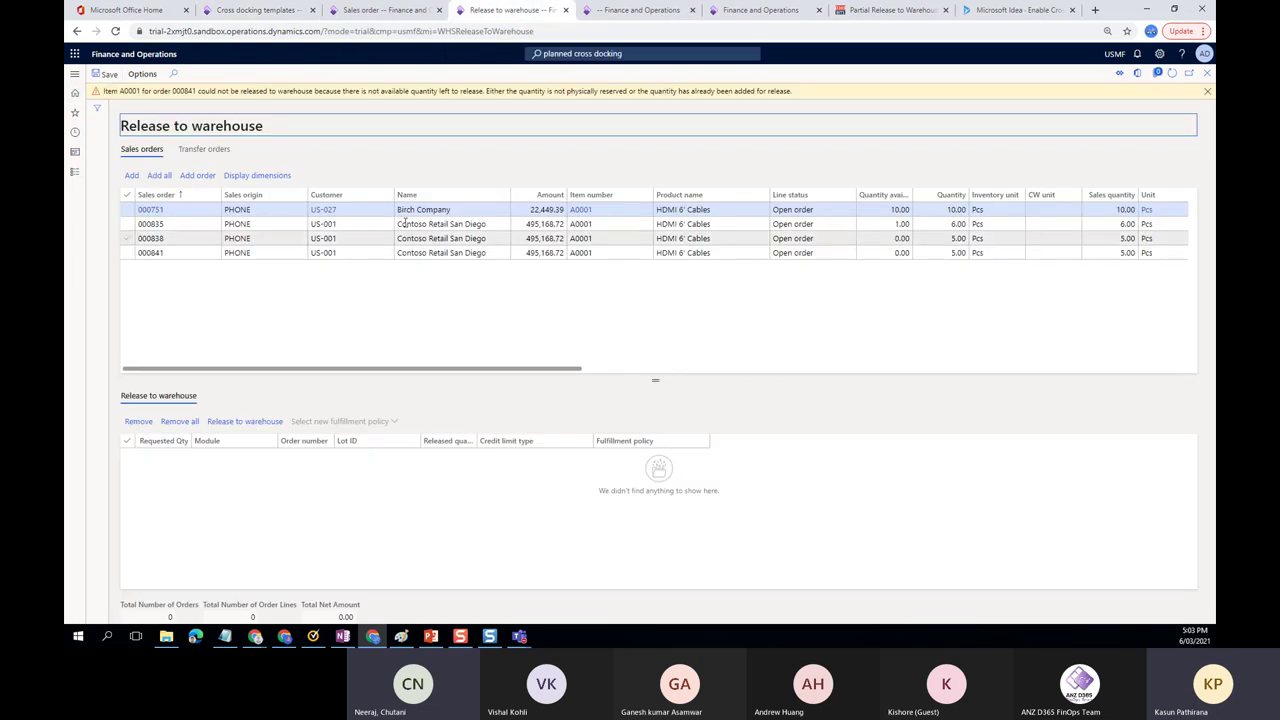